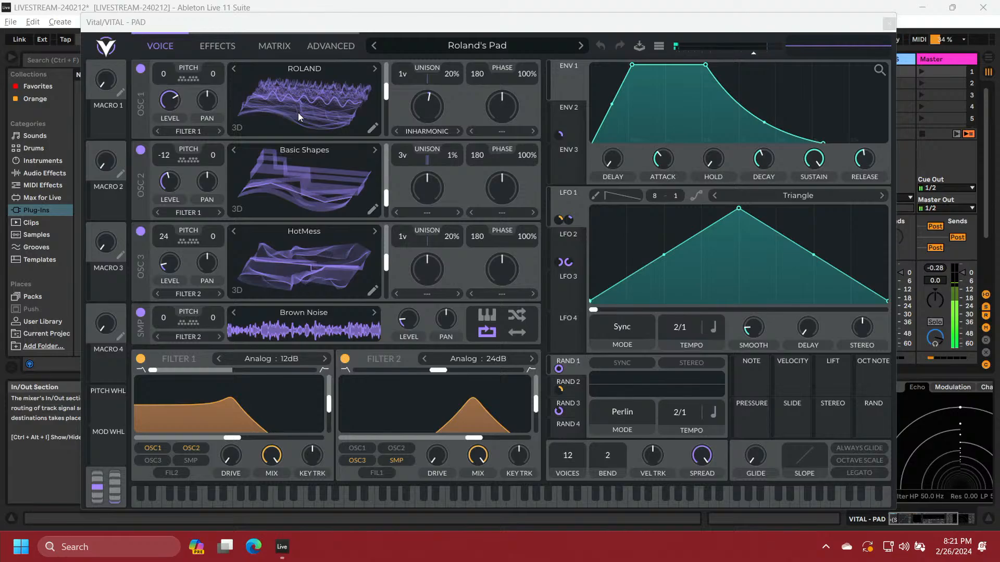
Resynthesize the Roland's Pad preset into oscillator 1's wavetable and try its save-to-wavetables option
{"action": "right_click", "coordinate": [297, 112]}
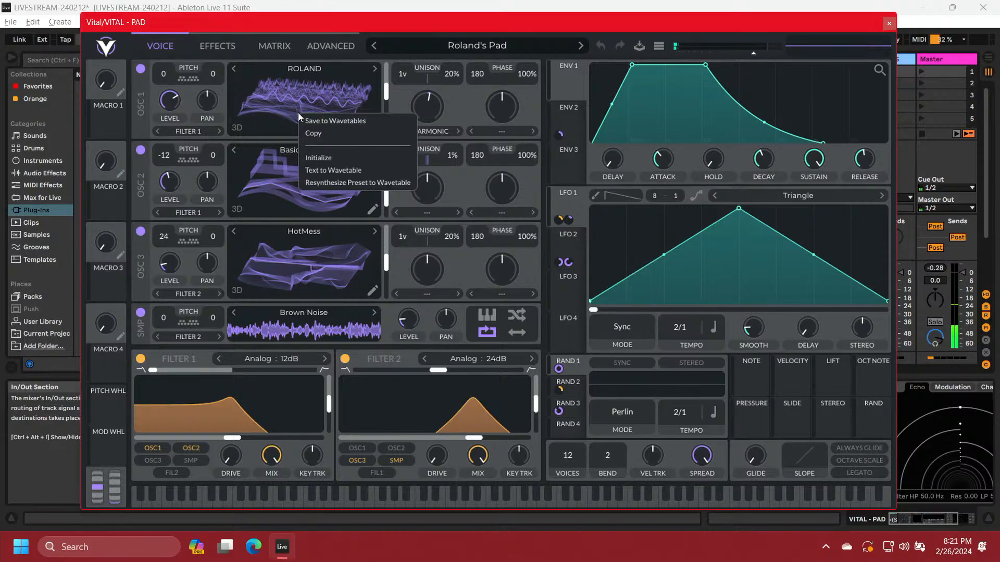
{"action": "left_click", "coordinate": [331, 182]}
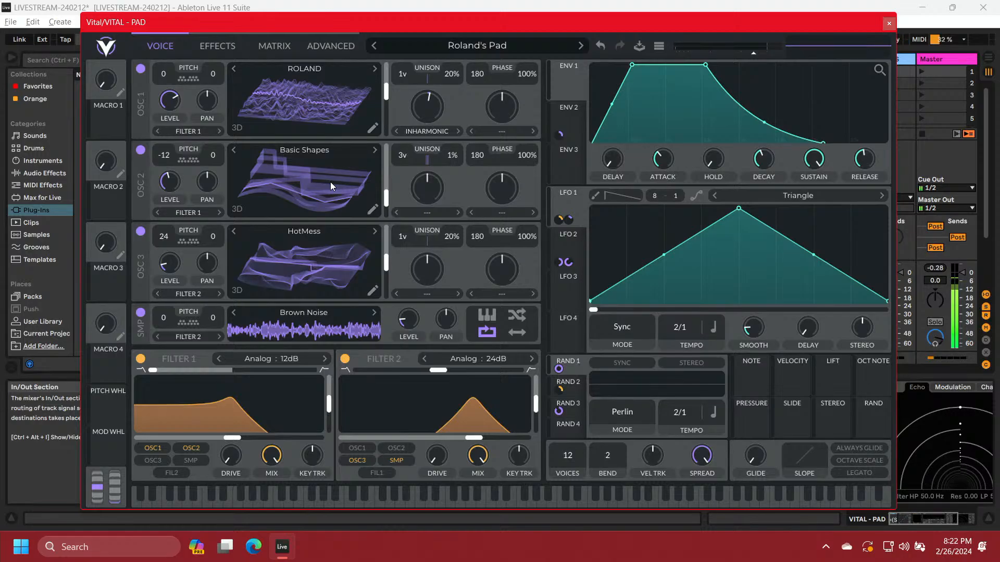
{"action": "right_click", "coordinate": [301, 103]}
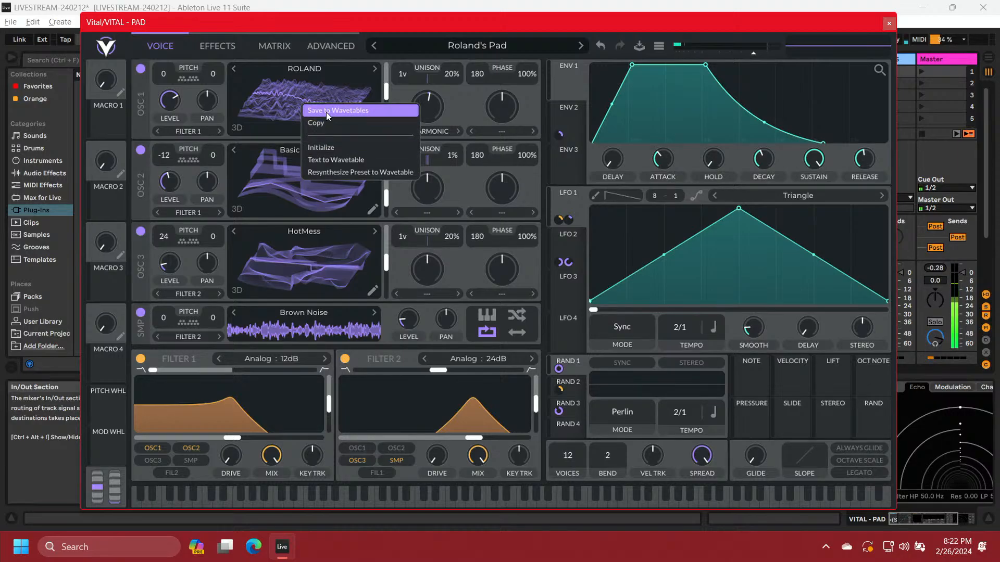
{"action": "left_click", "coordinate": [325, 111]}
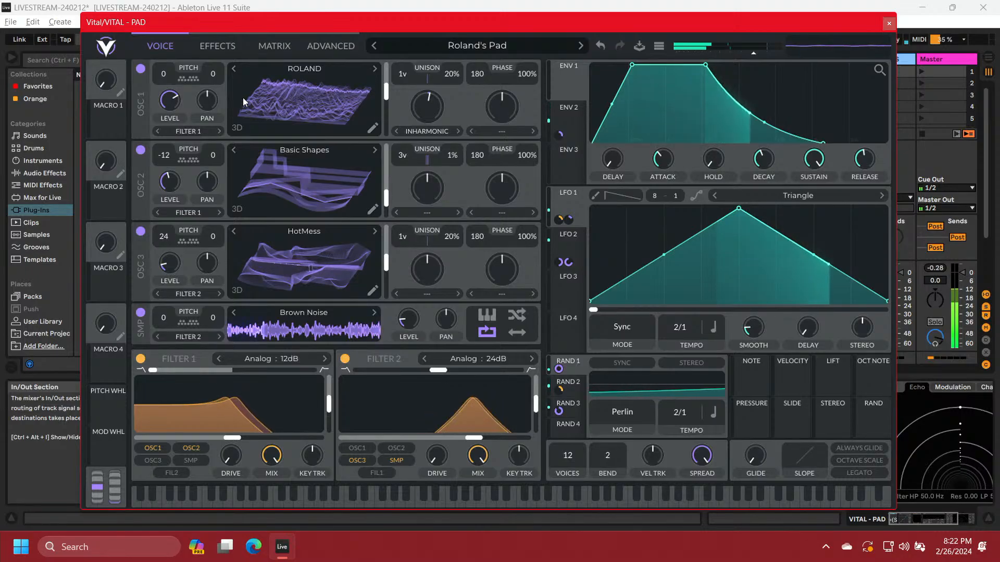
Turn off oscillator 2, oscillator 3 and the noise sampler to isolate oscillator 1
{"action": "left_click", "coordinate": [140, 151]}
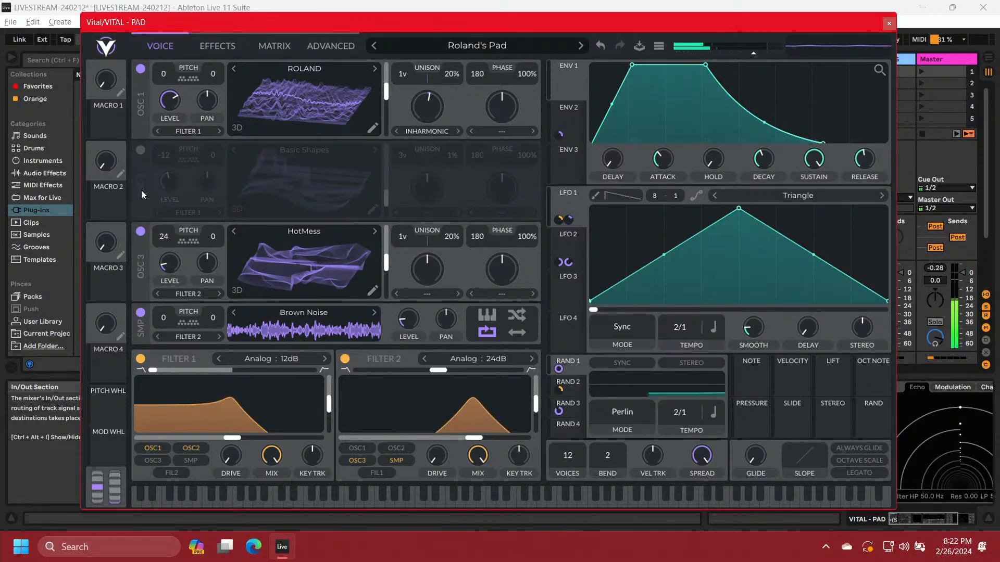
{"action": "left_click", "coordinate": [140, 231]}
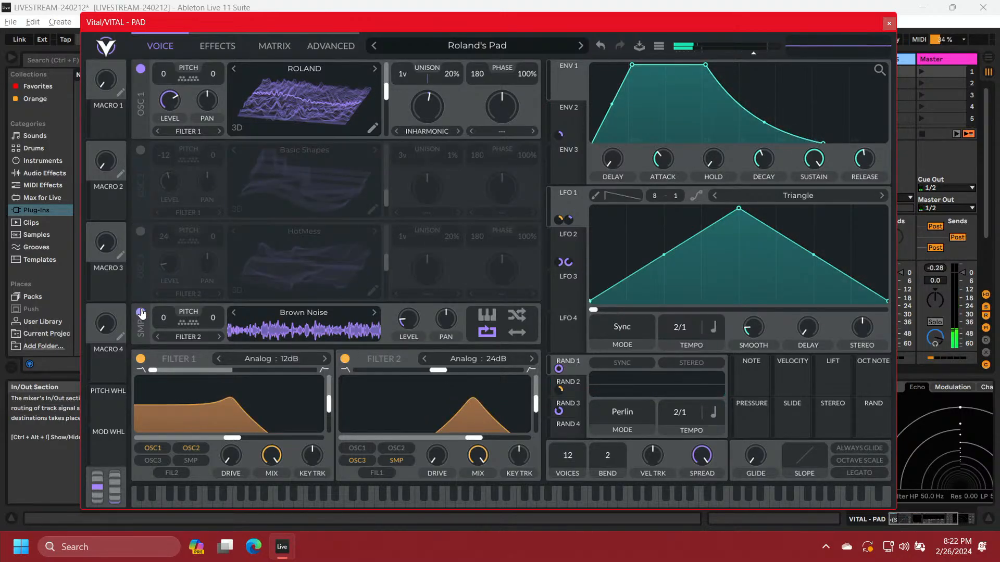
{"action": "left_click", "coordinate": [141, 313]}
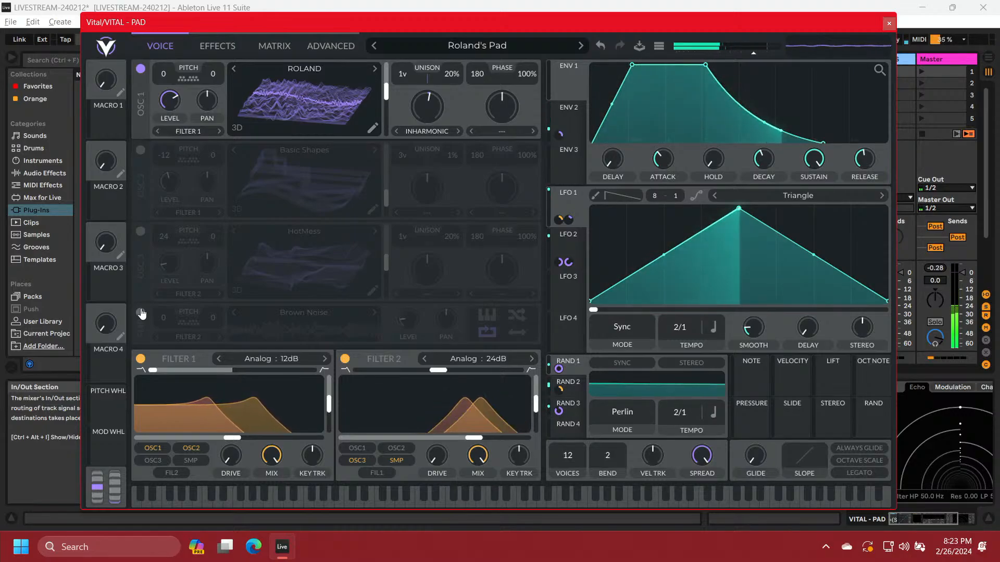
Reload the original Roland's Pad preset from the preset library and return to the voice settings
{"action": "left_click", "coordinate": [471, 45]}
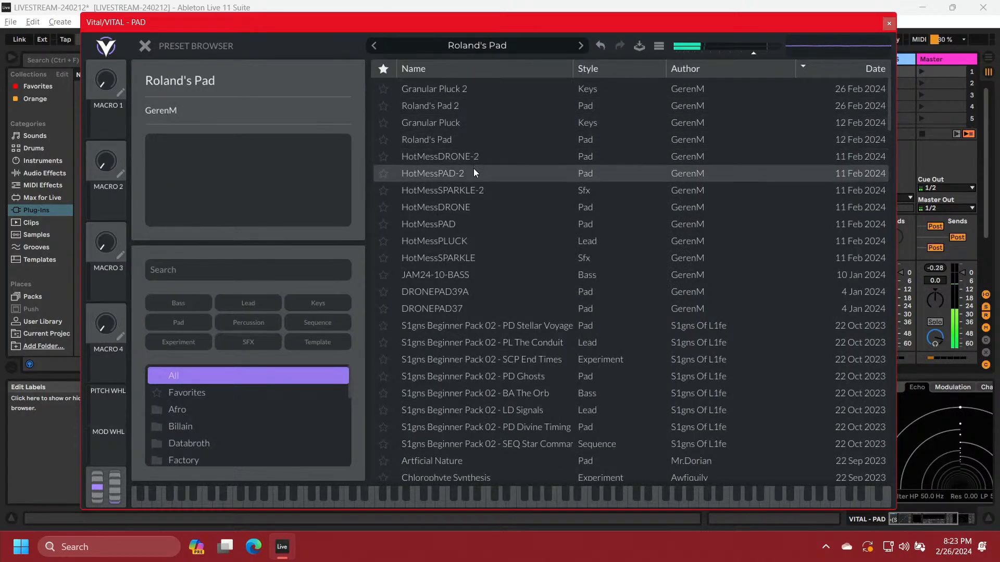
{"action": "left_click", "coordinate": [467, 140]}
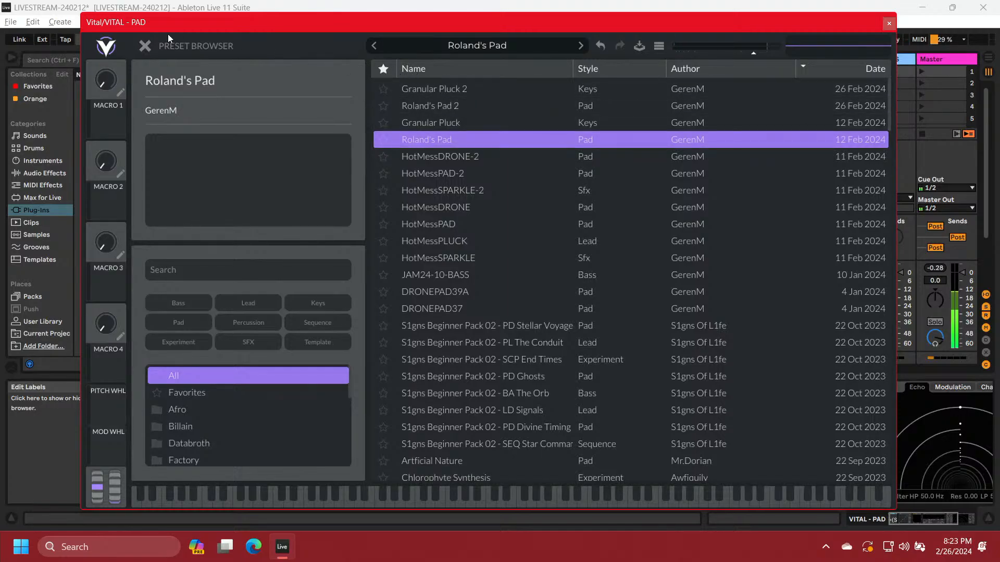
{"action": "left_click", "coordinate": [148, 46]}
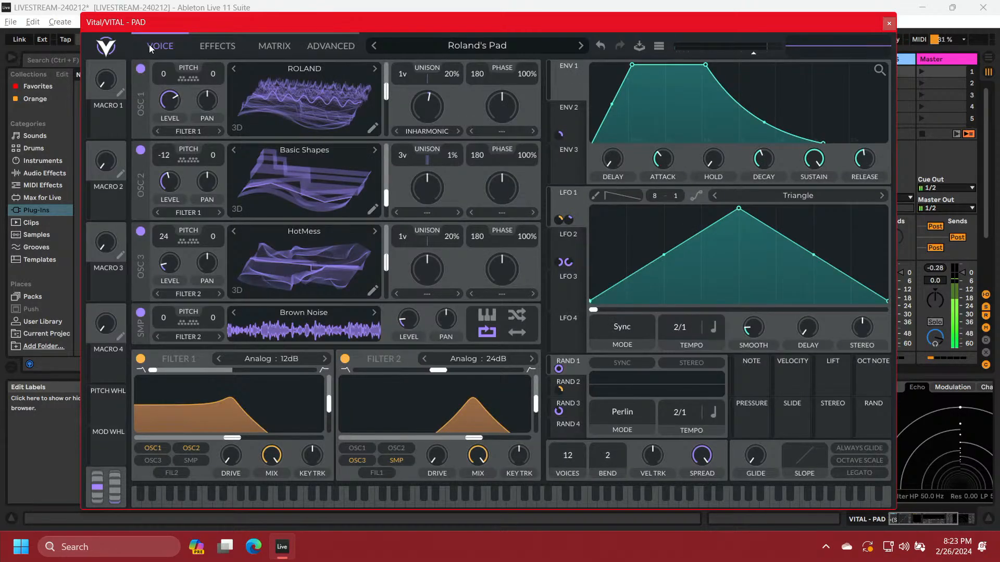
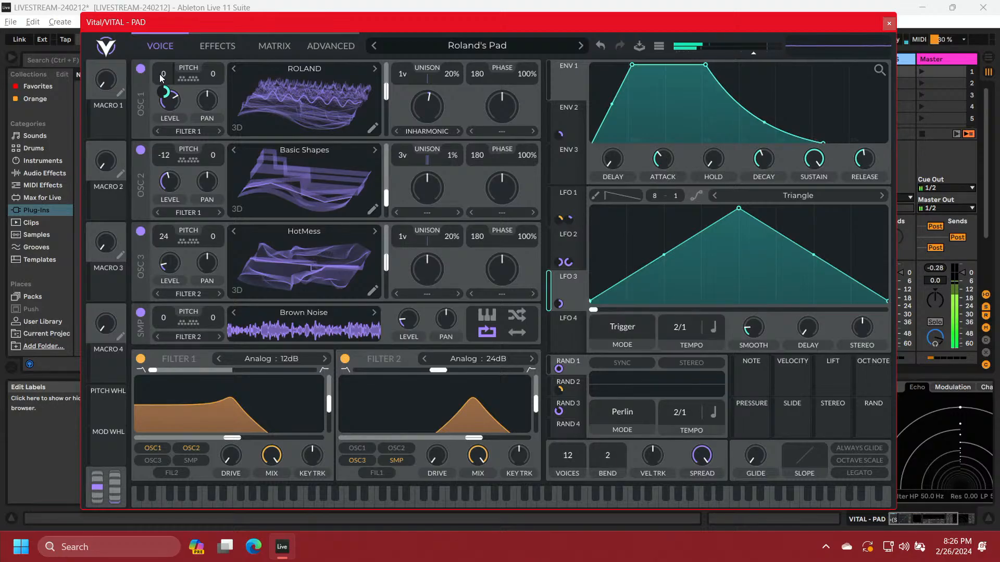
Set oscillator 1's transpose snap notes to C, D#, F and A#
{"action": "left_click", "coordinate": [188, 80]}
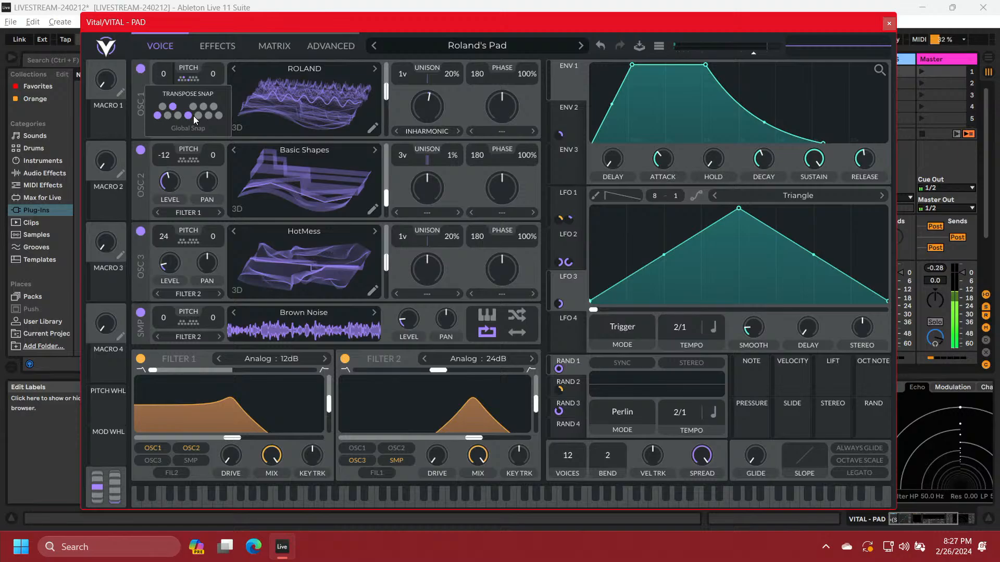
{"action": "left_click", "coordinate": [205, 104]}
Set the LFO 3 to Osc 1 Transpose modulation amount to about 11.82 and make that modulation stereo
{"action": "left_click", "coordinate": [280, 48]}
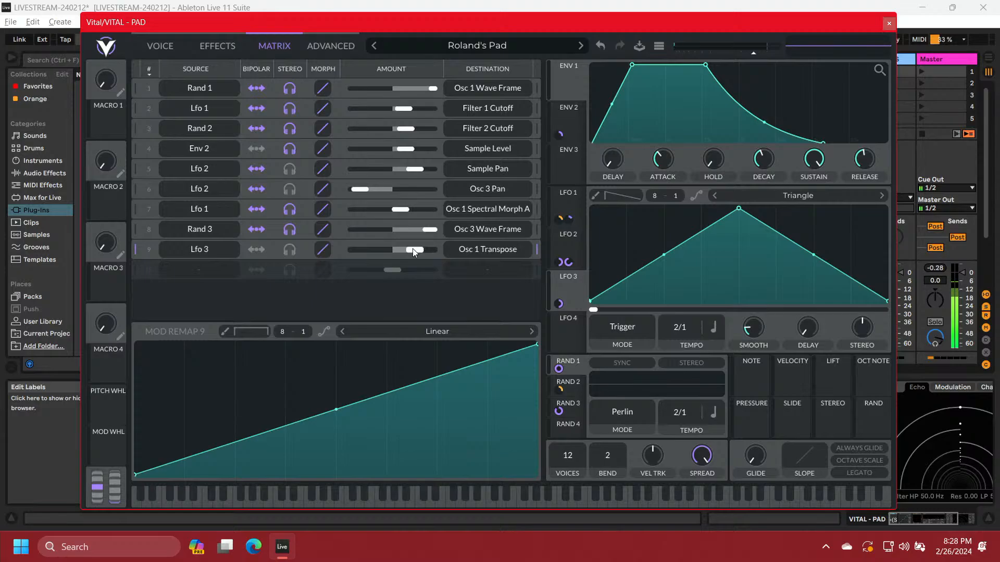
{"action": "mouse_move", "coordinate": [413, 248]}
{"action": "left_click_drag", "start_coordinate": [398, 249], "coordinate": [386, 253]}
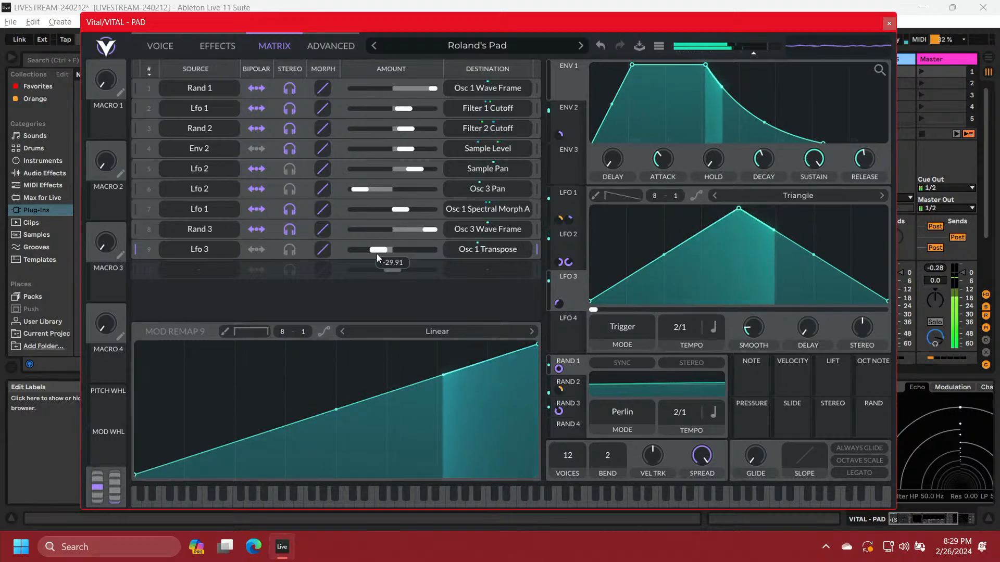
{"action": "left_click_drag", "start_coordinate": [376, 254], "coordinate": [397, 251]}
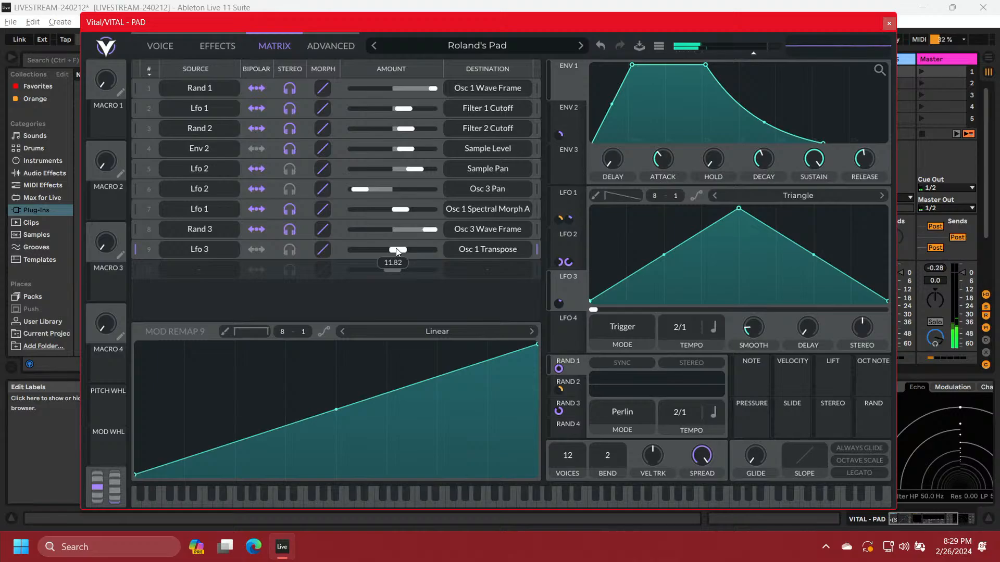
{"action": "left_click_drag", "start_coordinate": [397, 251], "coordinate": [395, 252]}
{"action": "mouse_move", "coordinate": [403, 251]}
{"action": "left_click_drag", "start_coordinate": [404, 251], "coordinate": [407, 251]}
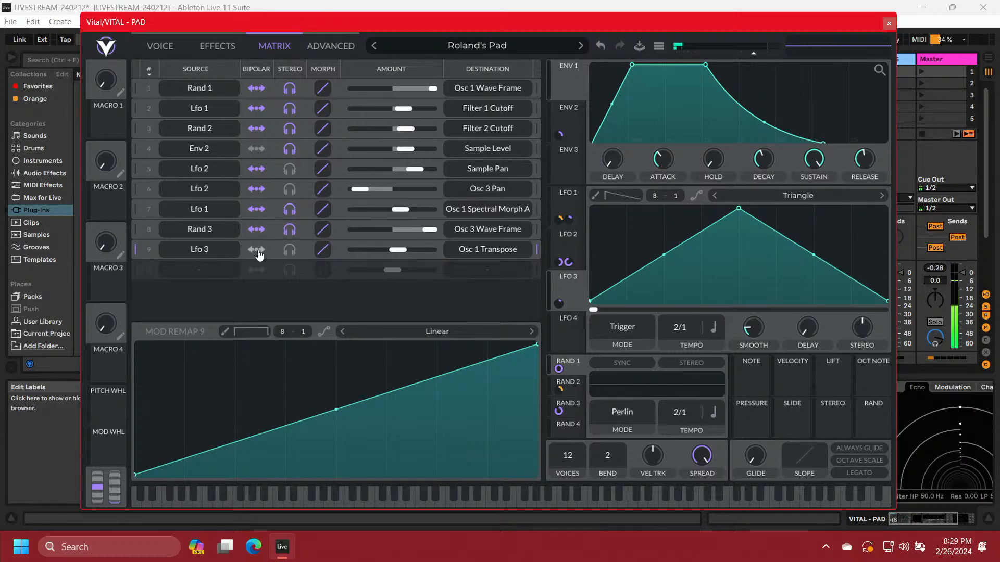
{"action": "left_click", "coordinate": [290, 251]}
Check oscillator 1's transpose snap notes and load the factory Side Chain 2 shape into LFO 3
{"action": "left_click", "coordinate": [157, 46]}
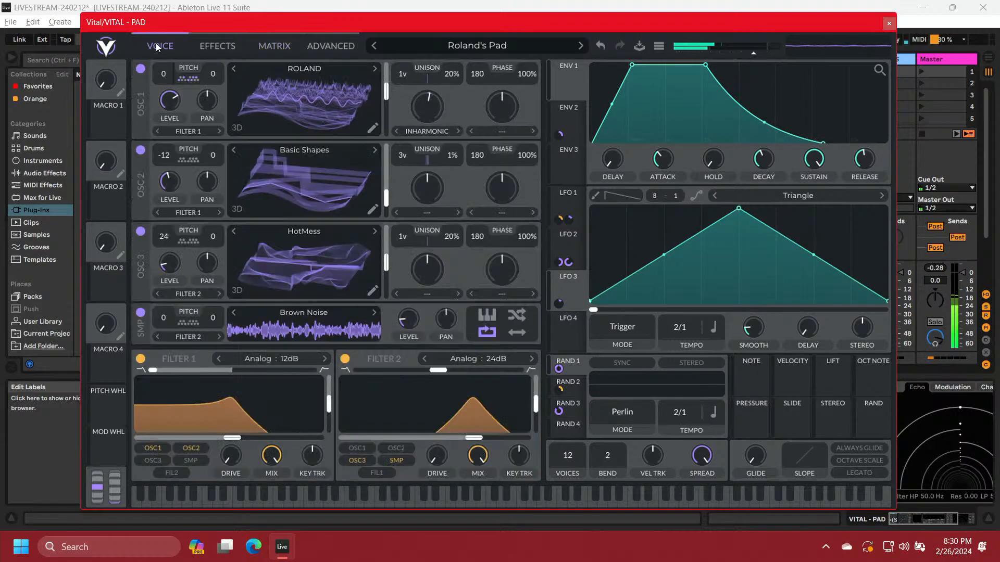
{"action": "left_click", "coordinate": [190, 80]}
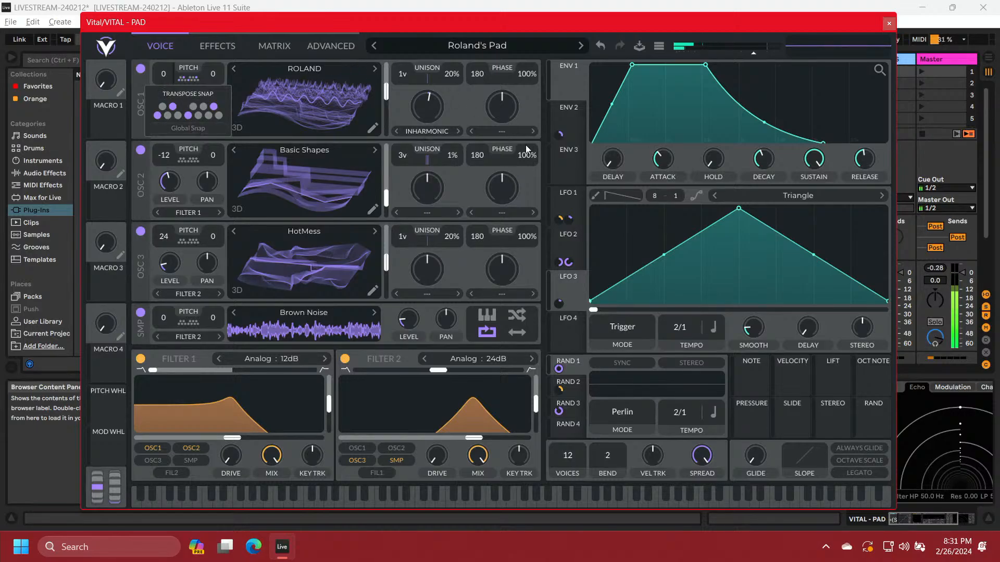
{"action": "left_click", "coordinate": [798, 196]}
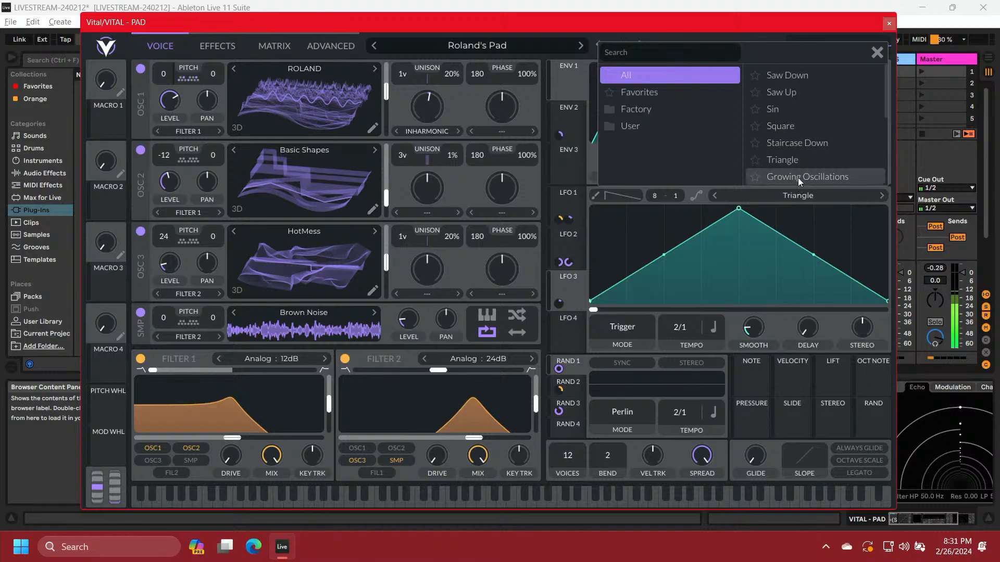
{"action": "left_click", "coordinate": [677, 110]}
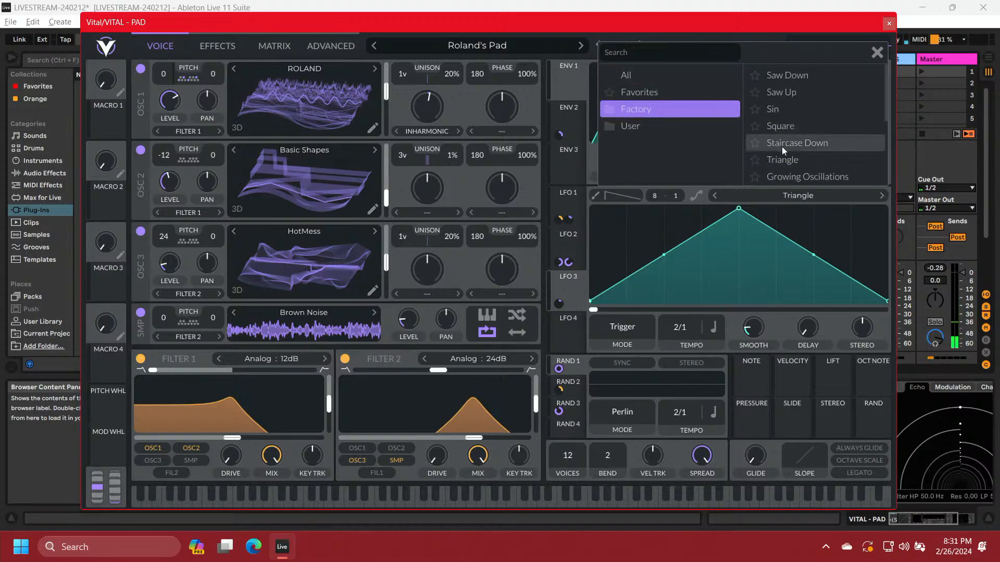
{"action": "scroll", "coordinate": [782, 146], "scroll_direction": "down", "scroll_amount": 2}
{"action": "scroll", "coordinate": [782, 146], "scroll_direction": "down", "scroll_amount": 5}
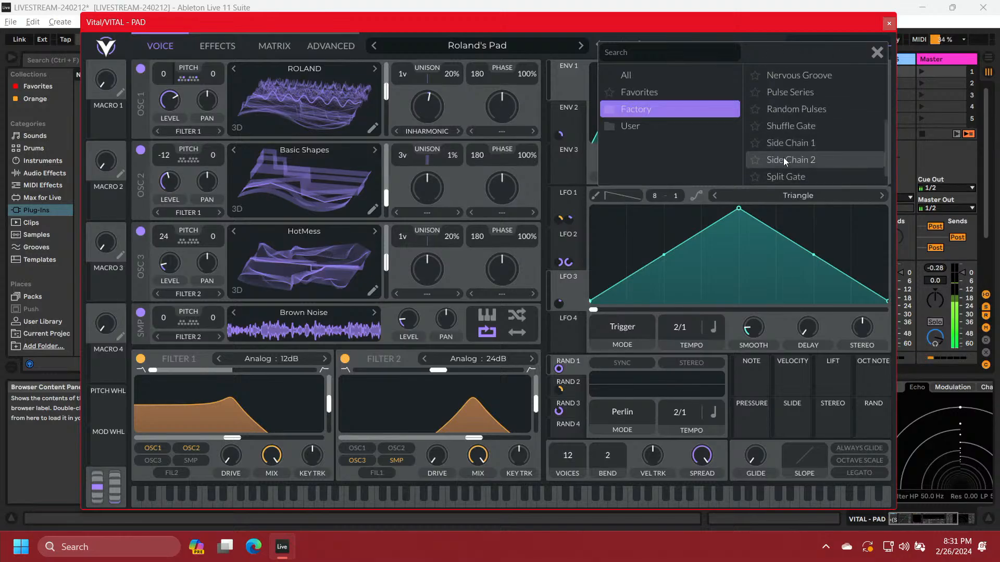
{"action": "left_click", "coordinate": [783, 157]}
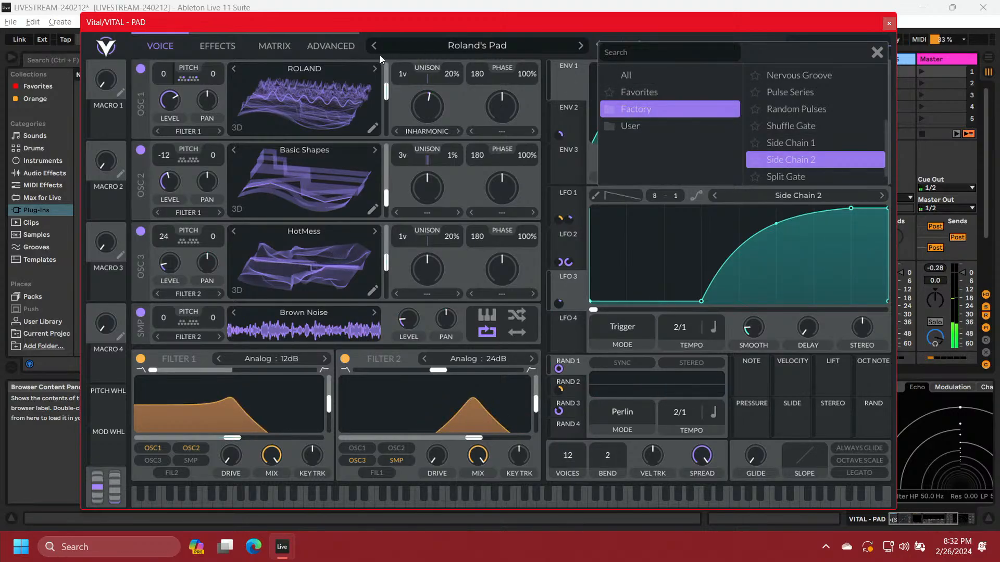
Raise LFO 3's modulation of oscillator 1's transpose to about 17.55 and make it mono
{"action": "left_click", "coordinate": [159, 94]}
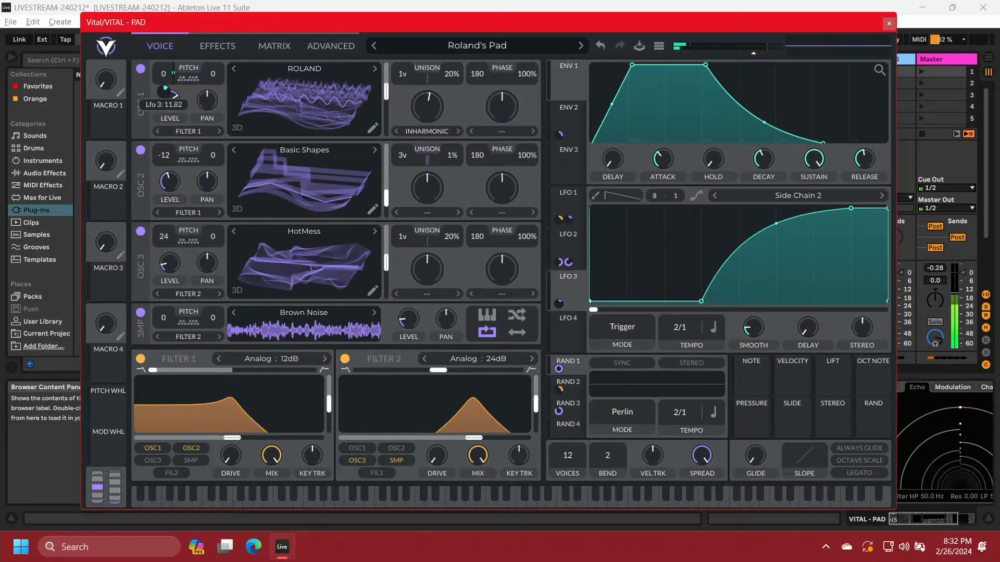
{"action": "left_click_drag", "start_coordinate": [164, 92], "coordinate": [158, 93]}
{"action": "left_click_drag", "start_coordinate": [158, 93], "coordinate": [158, 88]}
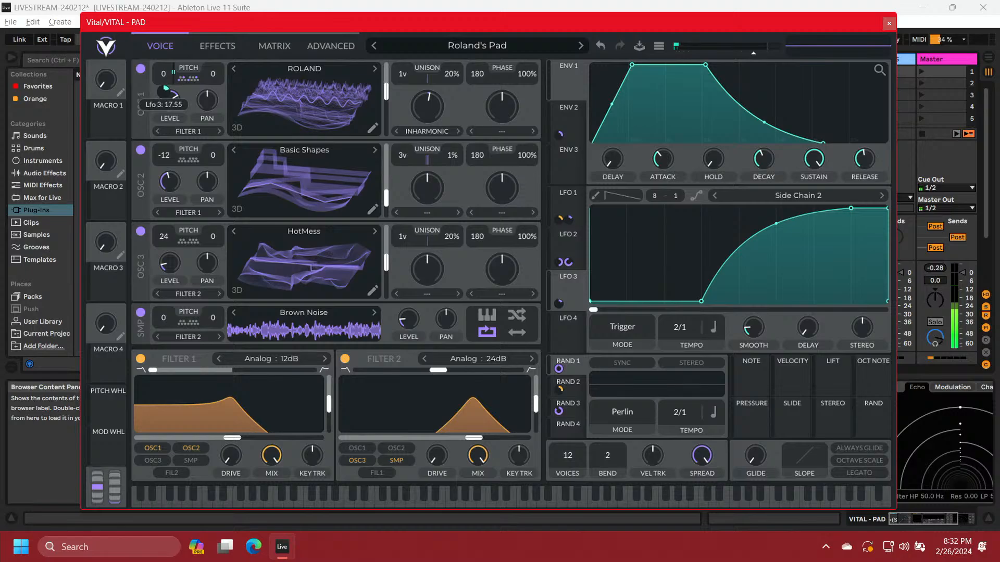
{"action": "right_click", "coordinate": [164, 94]}
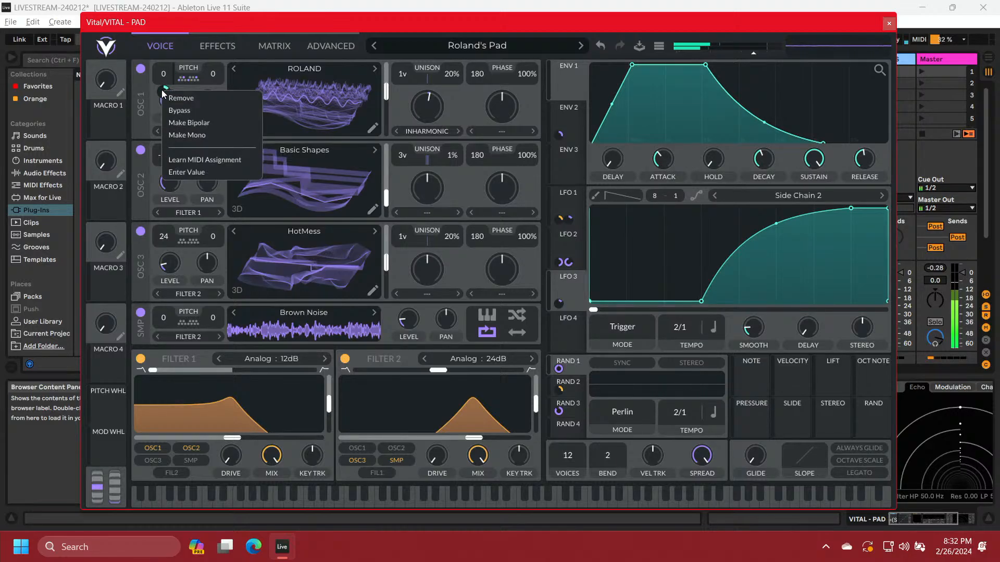
{"action": "left_click", "coordinate": [176, 137]}
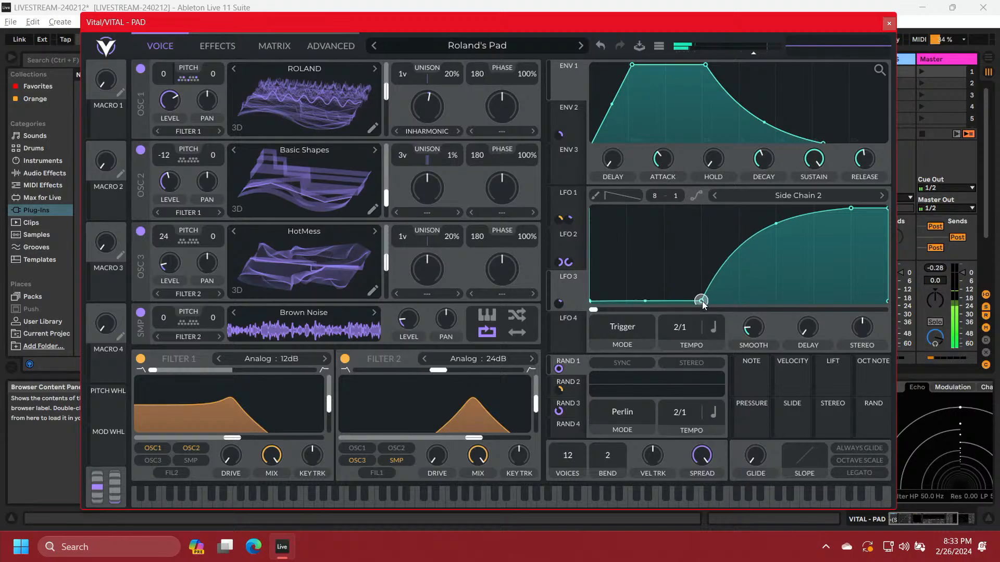
Reshape the LFO 3 curve by moving its rise start and peak earlier and lowering its end point
{"action": "left_click_drag", "start_coordinate": [699, 304], "coordinate": [678, 301]}
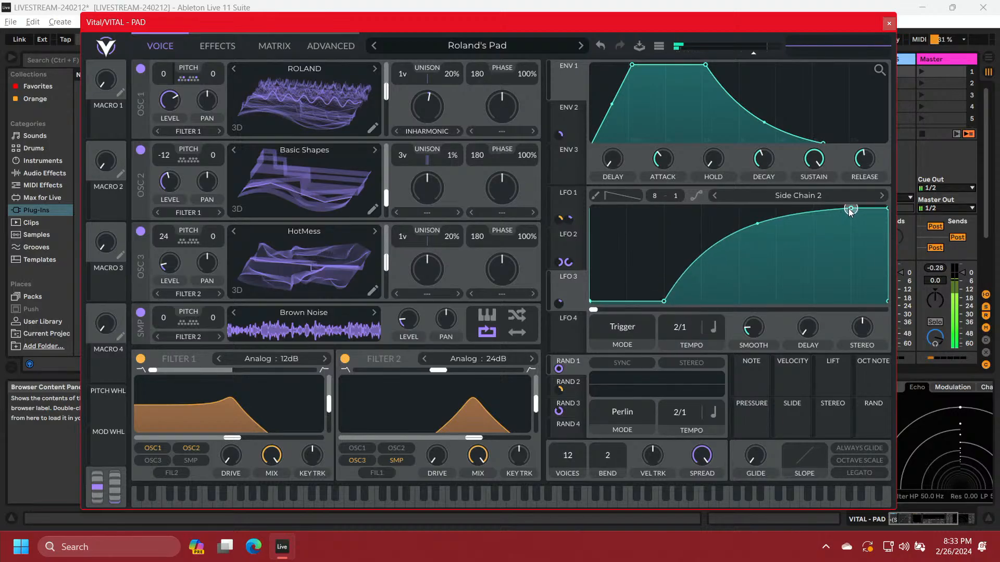
{"action": "left_click_drag", "start_coordinate": [836, 211], "coordinate": [817, 209]}
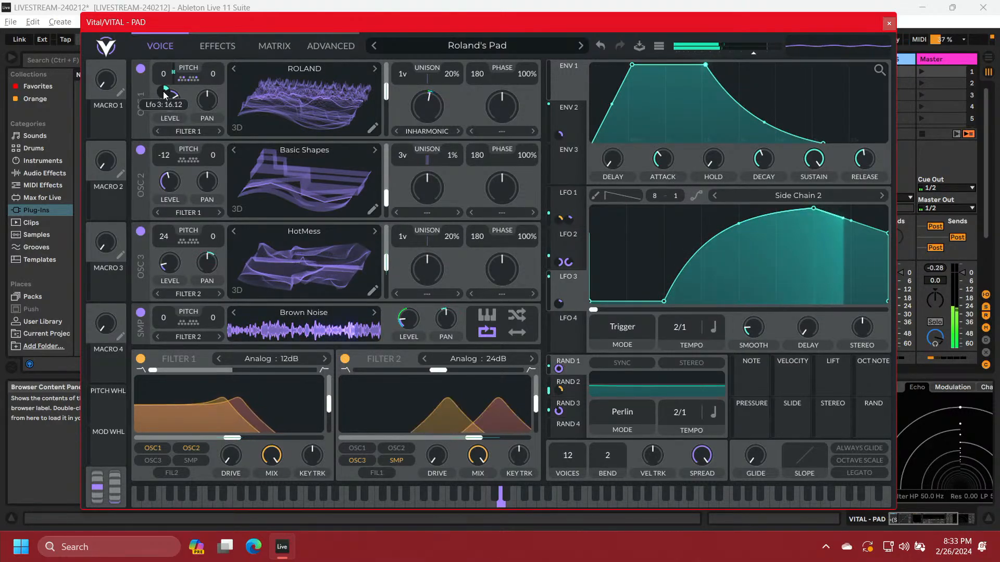
Try adding B to oscillator 1's transpose snap notes
{"action": "left_click", "coordinate": [192, 82]}
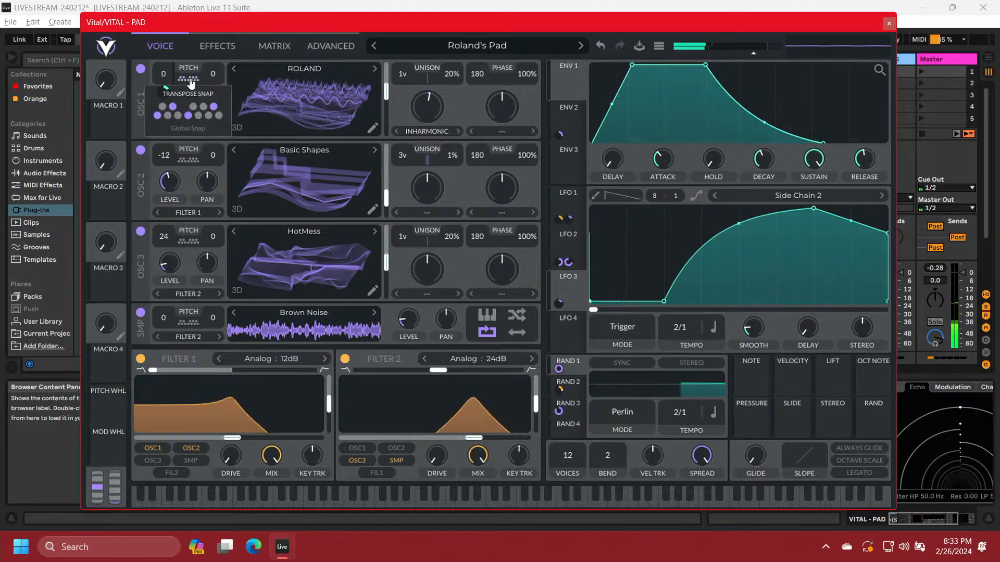
{"action": "left_click", "coordinate": [218, 116]}
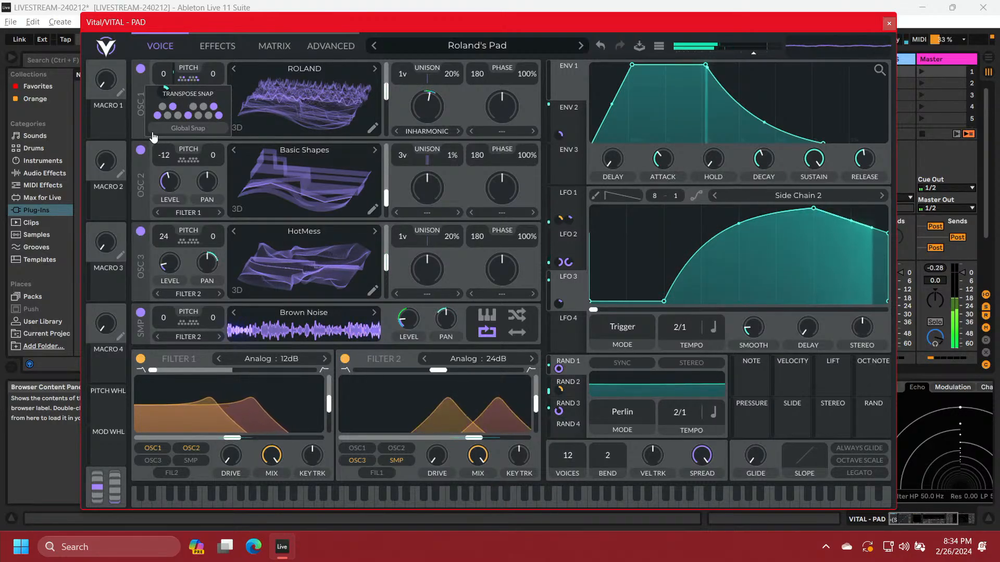
{"action": "left_click", "coordinate": [217, 116]}
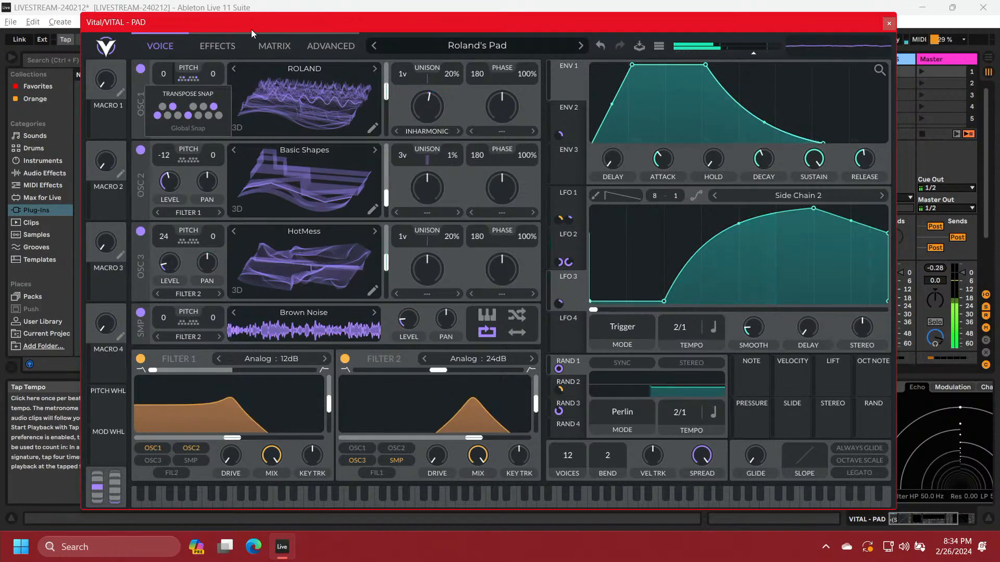
Move the Vital window clear of the transport controls and set the song tempo to 82 BPM
{"action": "mouse_move", "coordinate": [253, 29]}
{"action": "left_mouse_down"}
{"action": "mouse_move", "coordinate": [326, 14]}
{"action": "mouse_move", "coordinate": [349, 23]}
{"action": "mouse_move", "coordinate": [246, 26]}
{"action": "left_mouse_up"}
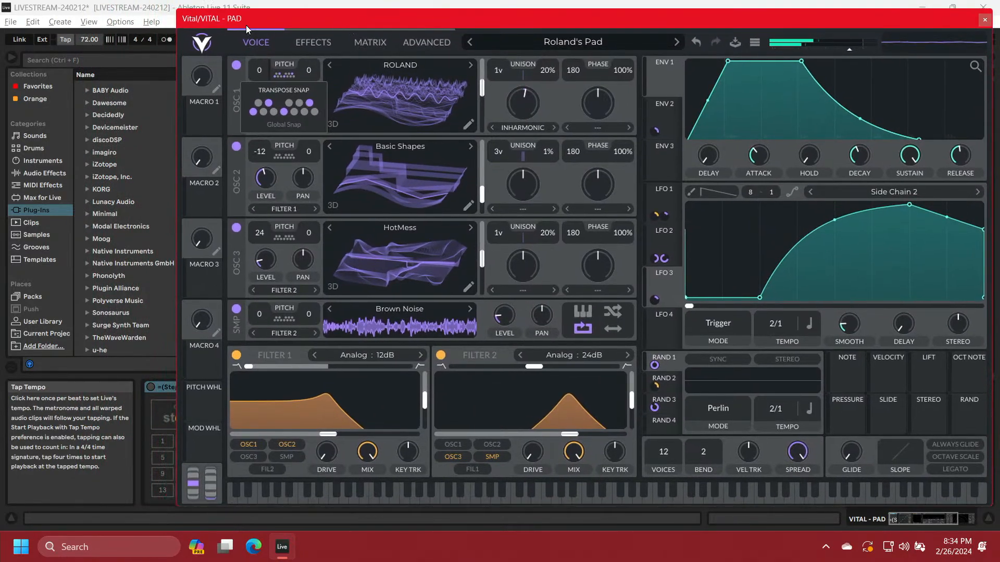
{"action": "left_click", "coordinate": [86, 42]}
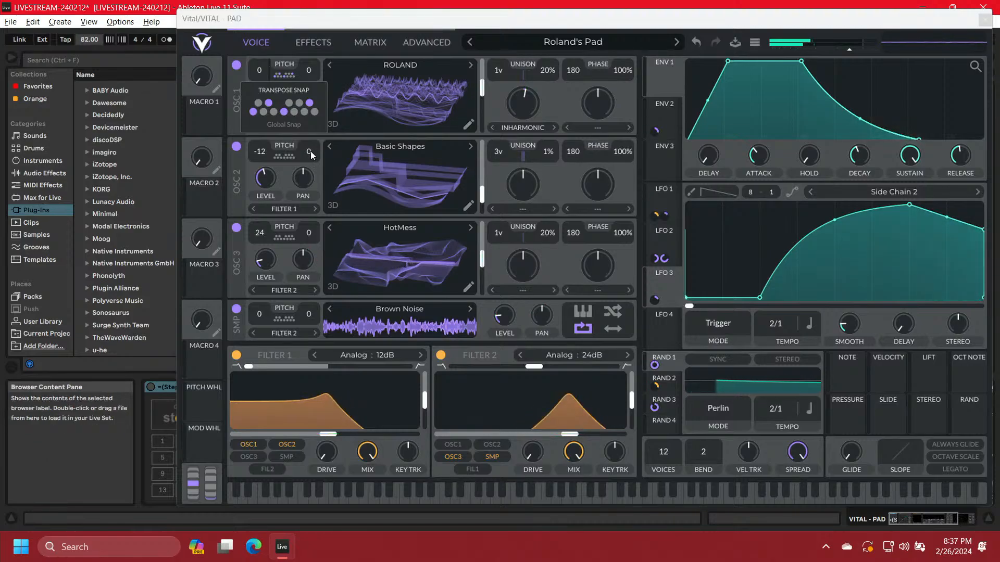
Add G# to oscillator 1's transpose snap notes and raise LFO 3's transpose modulation to about 24.71
{"action": "left_click", "coordinate": [298, 104]}
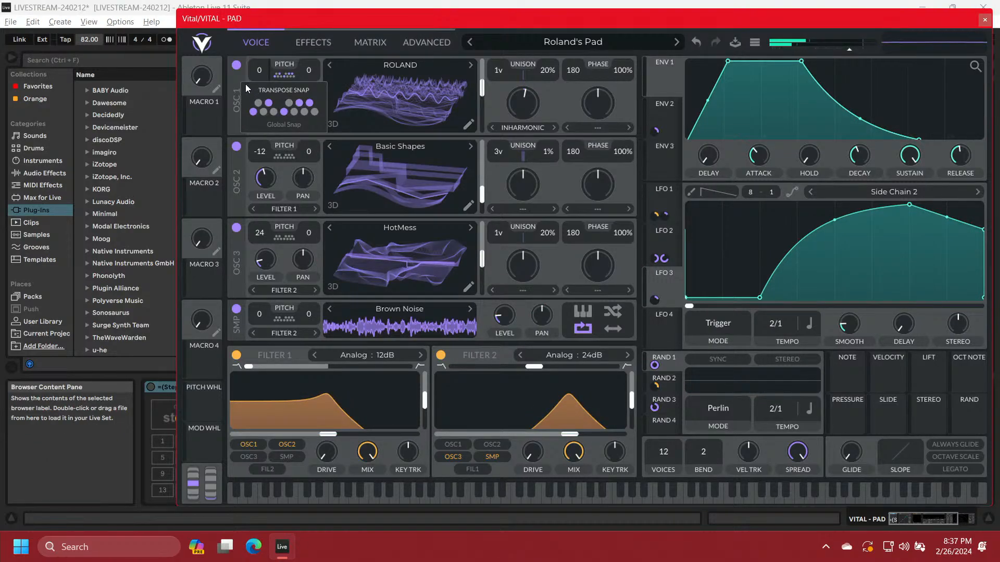
{"action": "left_click_drag", "start_coordinate": [262, 85], "coordinate": [262, 90]}
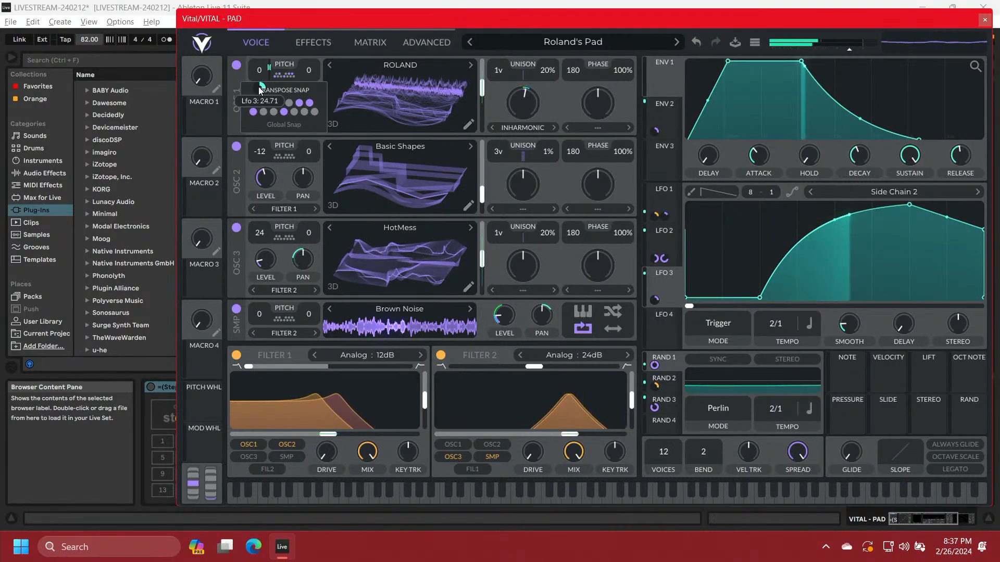
Remove G# from oscillator 1's transpose snap notes
{"action": "left_click", "coordinate": [299, 103]}
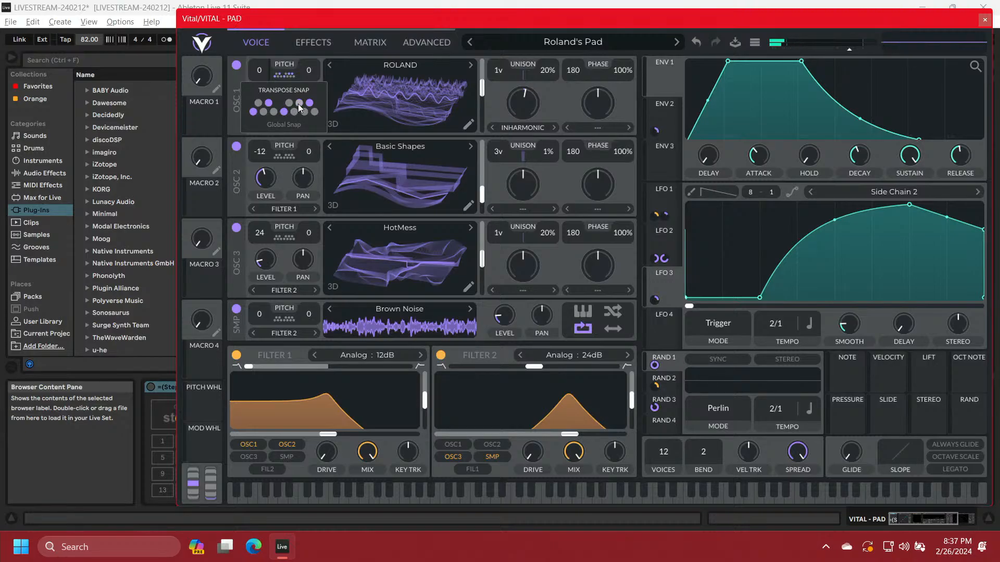
{"action": "left_click", "coordinate": [298, 104]}
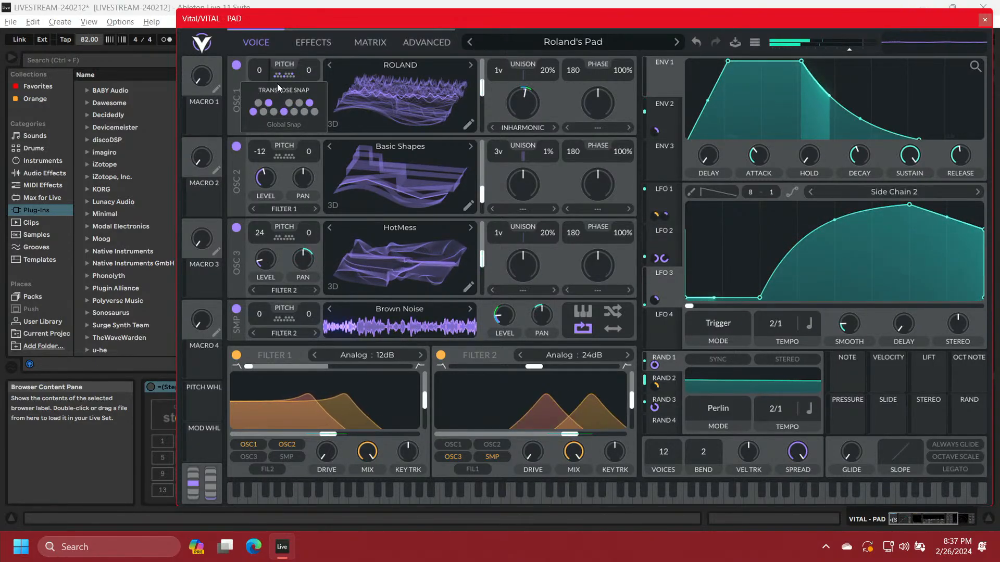
{"action": "mouse_move", "coordinate": [261, 85]}
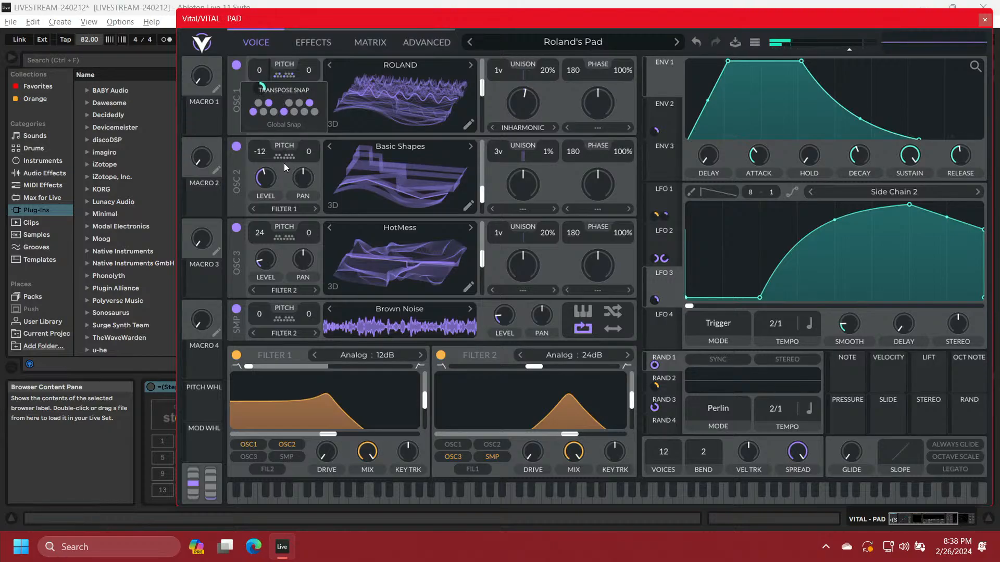
Assign Rand 4 as a modulation source for oscillator 2's transpose
{"action": "mouse_move", "coordinate": [284, 162]}
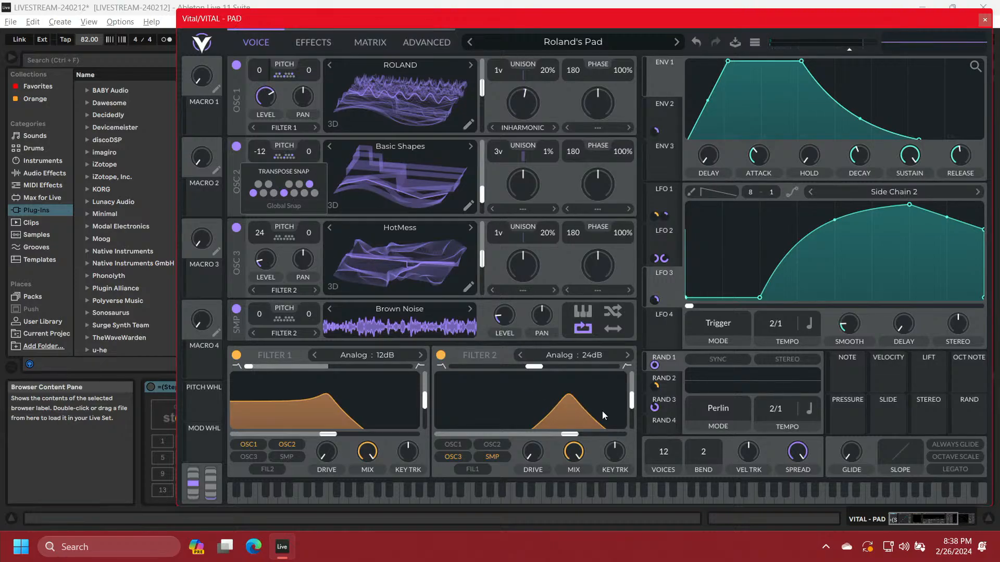
{"action": "left_click", "coordinate": [651, 429]}
{"action": "left_click", "coordinate": [652, 429]}
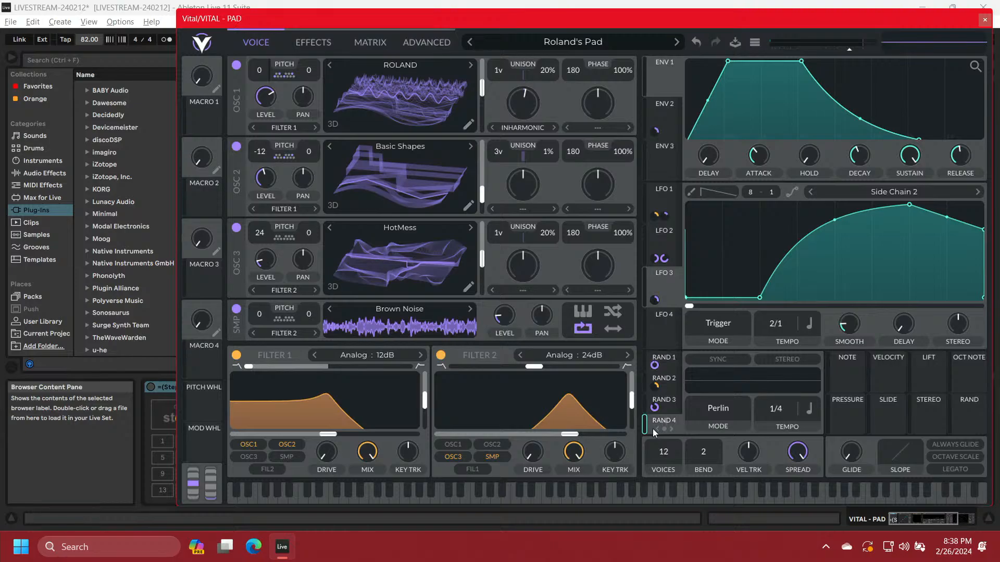
{"action": "left_click_drag", "start_coordinate": [659, 430], "coordinate": [294, 271]}
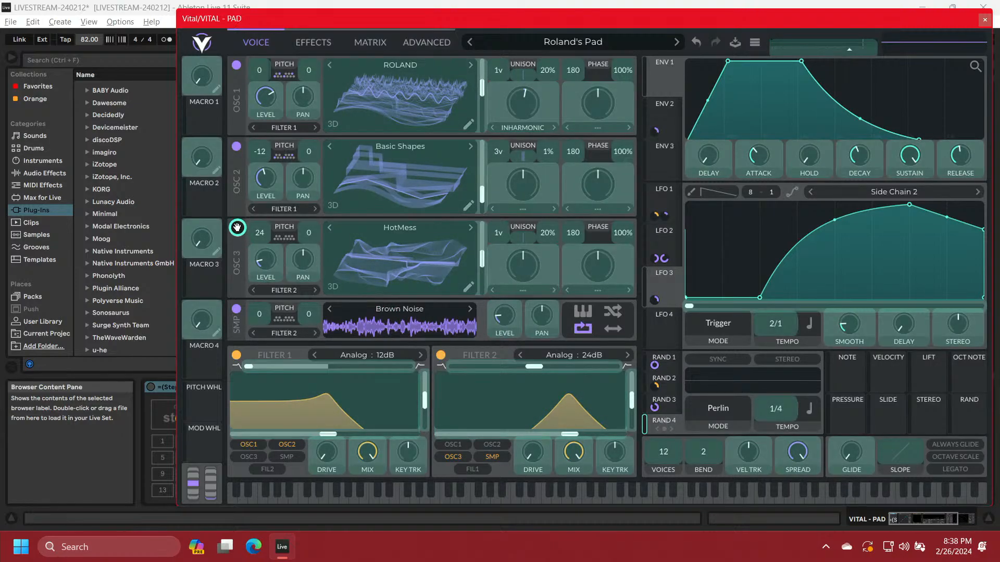
{"action": "left_click_drag", "start_coordinate": [237, 227], "coordinate": [263, 158]}
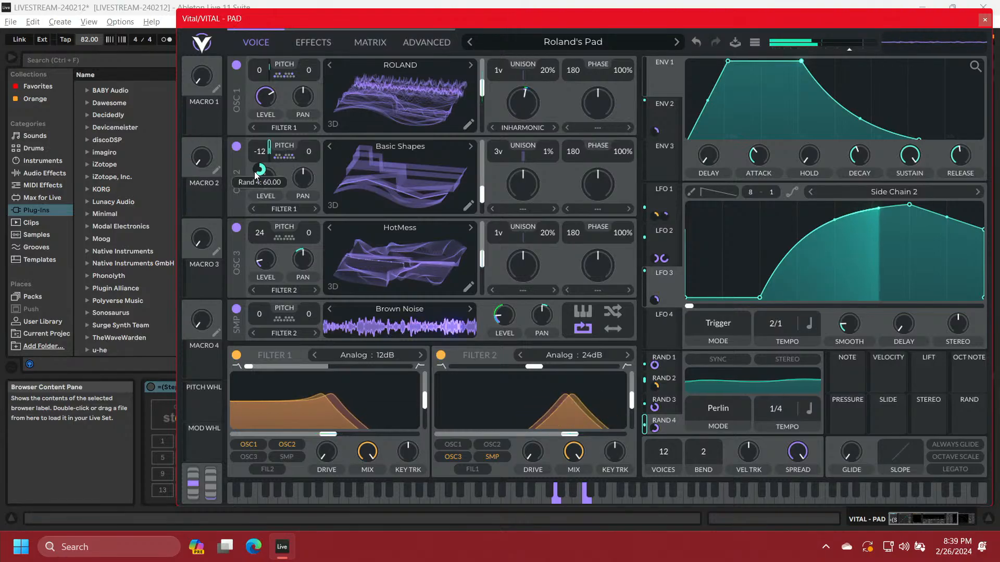
{"action": "mouse_move", "coordinate": [259, 172]}
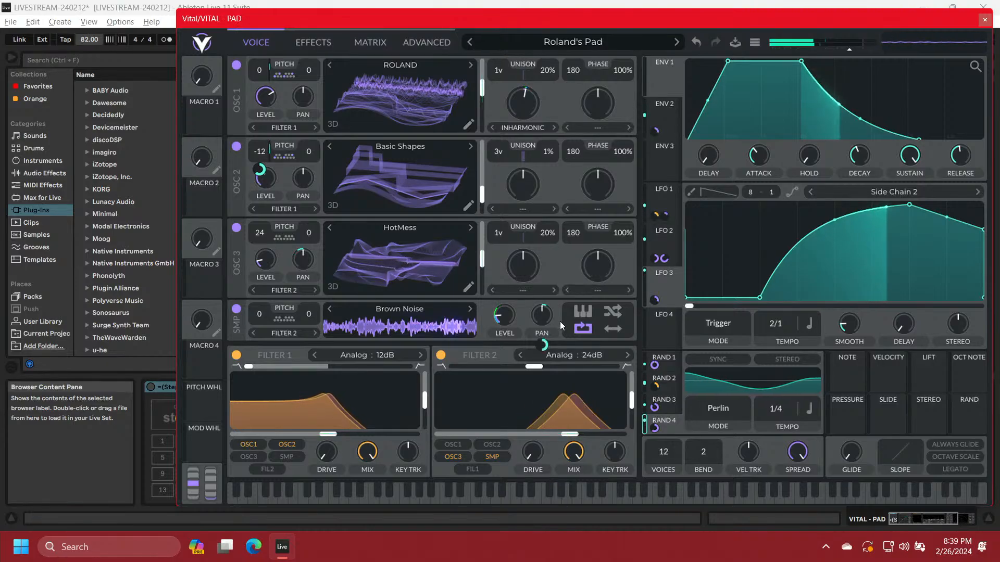
Set Rand 4's mode to Sample & Hold and slow its tempo to 4/1
{"action": "left_click", "coordinate": [713, 409]}
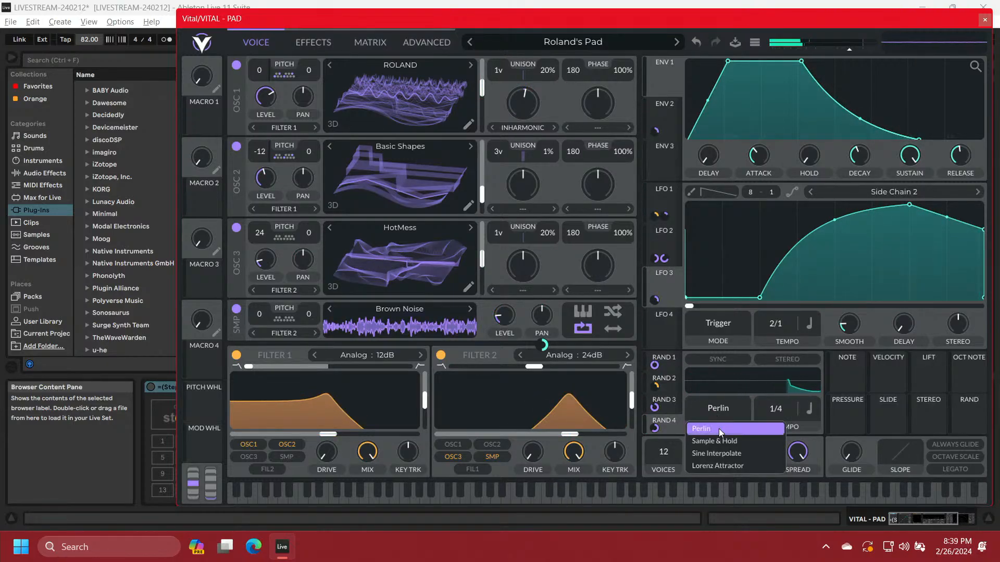
{"action": "left_click", "coordinate": [718, 446]}
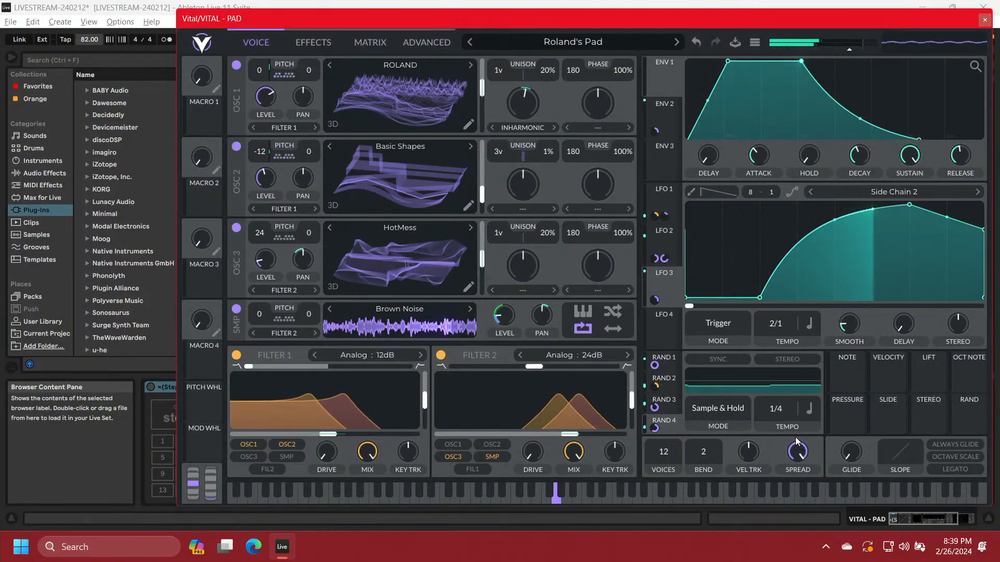
{"action": "left_click_drag", "start_coordinate": [775, 411], "coordinate": [771, 448]}
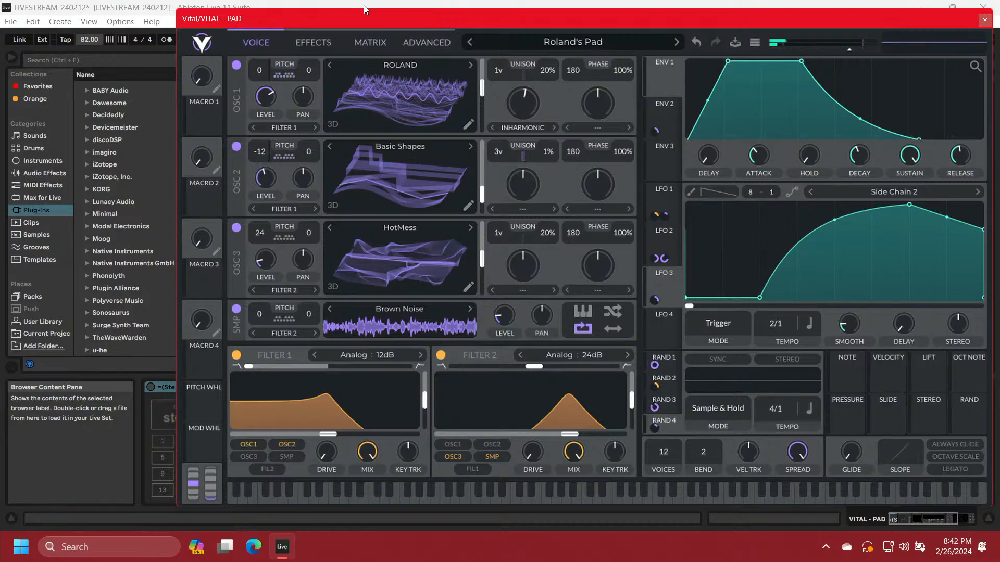
Turn off oscillator 1, and toggle oscillator 2 off and back on
{"action": "left_click", "coordinate": [369, 46]}
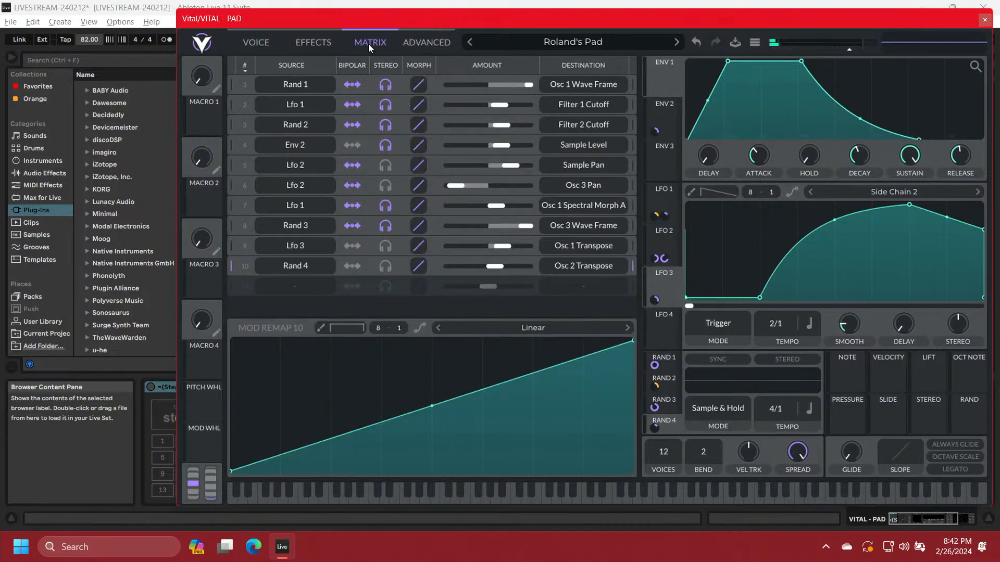
{"action": "left_click", "coordinate": [261, 42]}
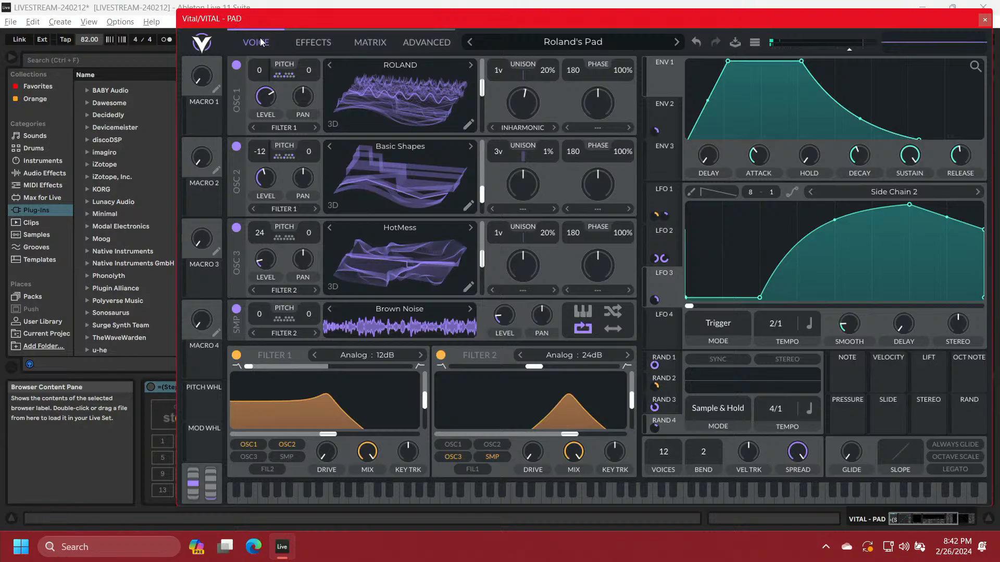
{"action": "left_click", "coordinate": [236, 65]}
{"action": "left_click", "coordinate": [236, 147]}
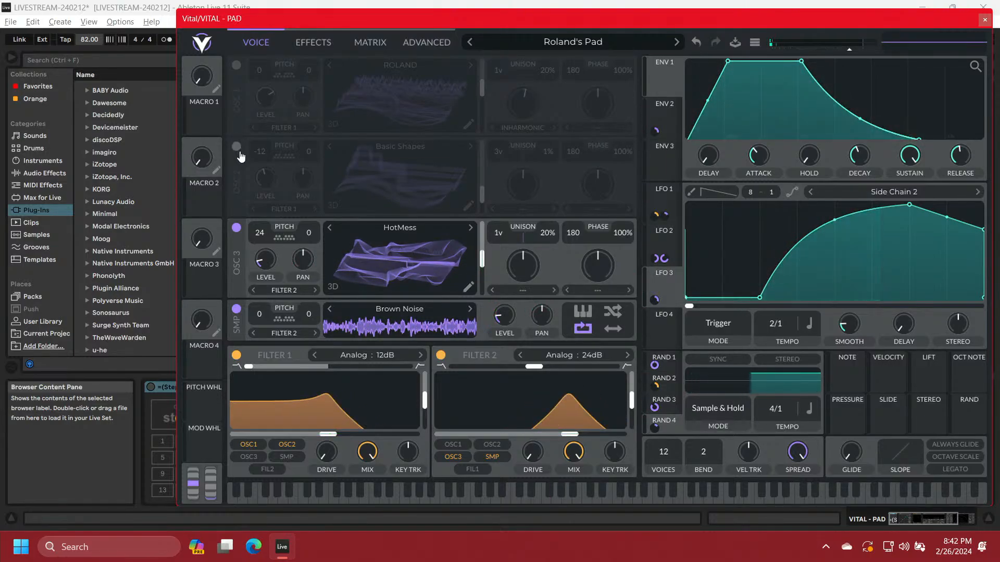
{"action": "left_click", "coordinate": [237, 147]}
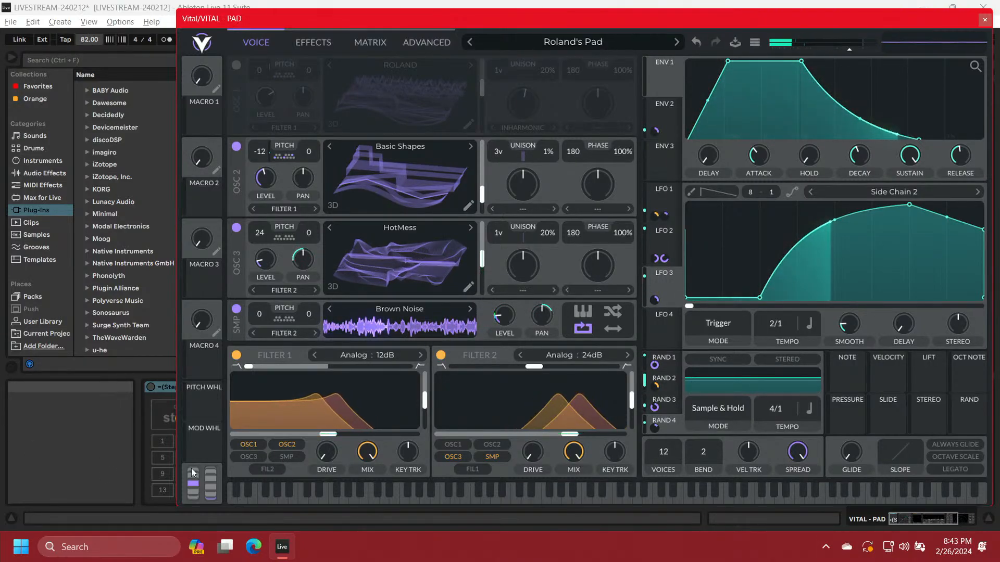
Add a modulation matrix entry with Mod Wheel as source and oscillator 3's Wave Frame as destination
{"action": "mouse_move", "coordinate": [211, 485]}
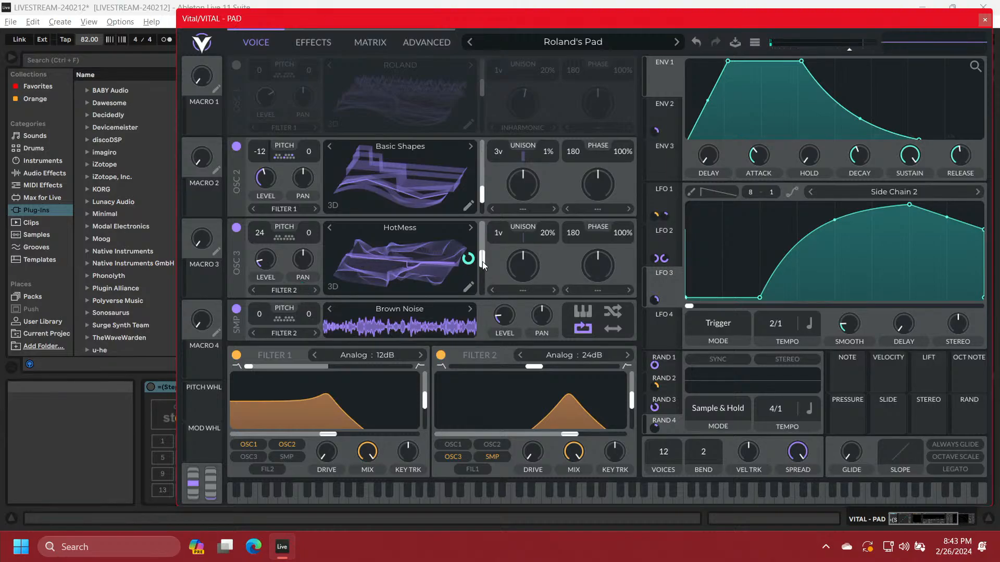
{"action": "left_click", "coordinate": [369, 40]}
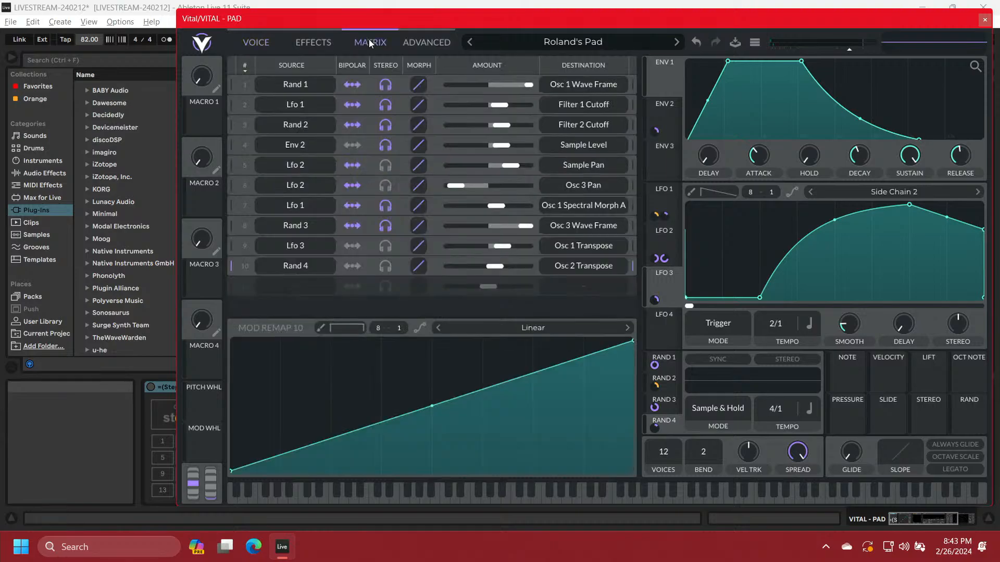
{"action": "left_click", "coordinate": [236, 288]}
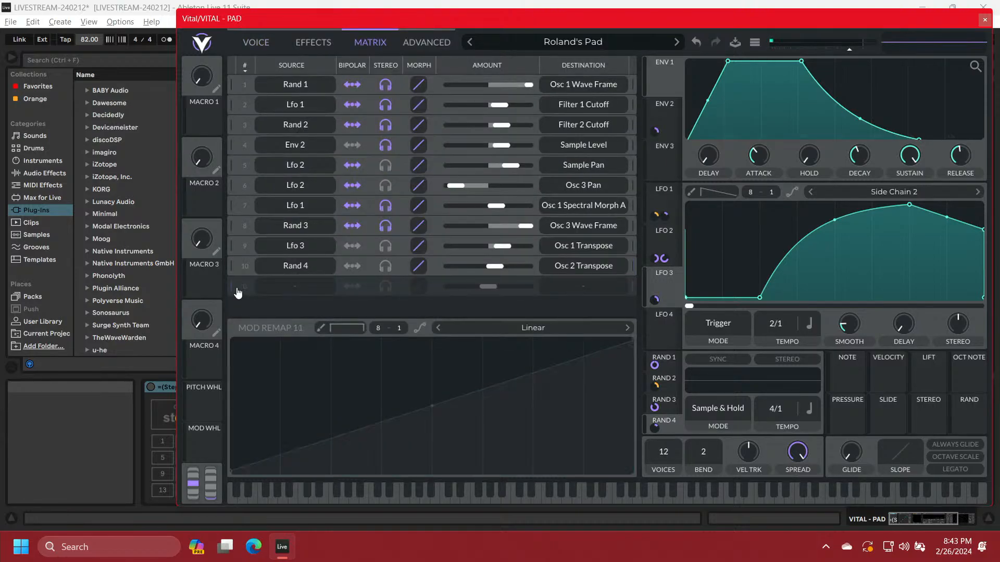
{"action": "left_click", "coordinate": [259, 289]}
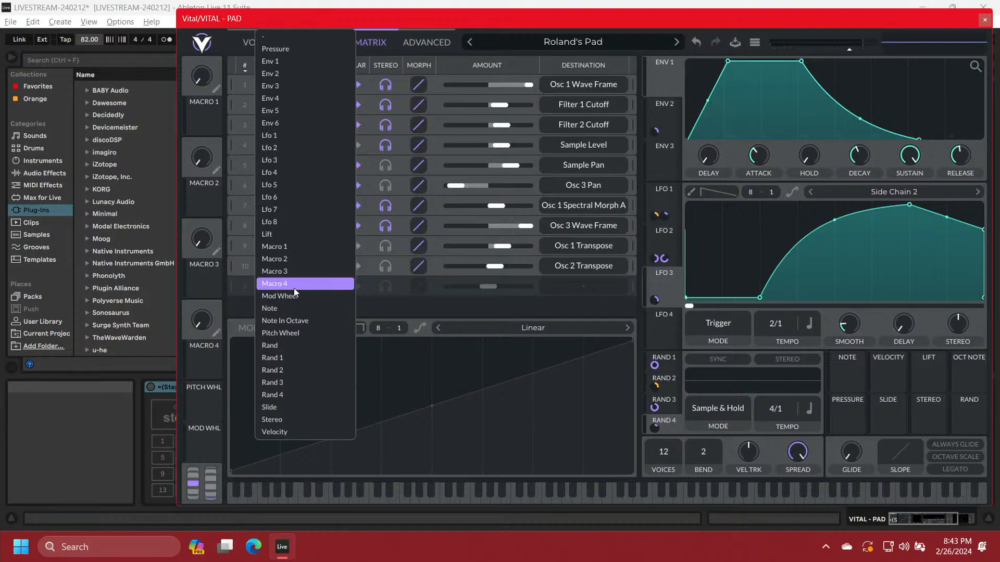
{"action": "left_click", "coordinate": [292, 296]}
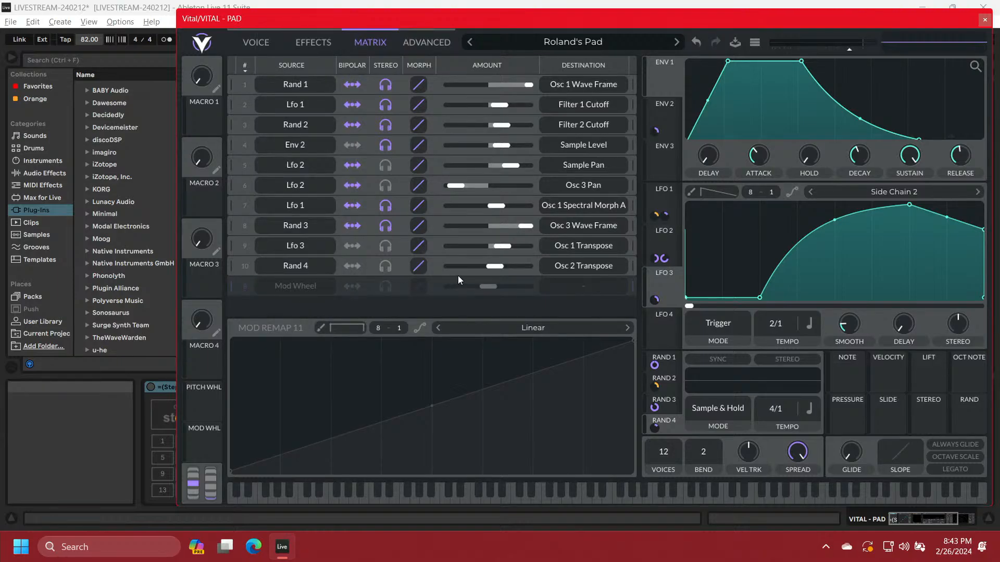
{"action": "left_click", "coordinate": [583, 288]}
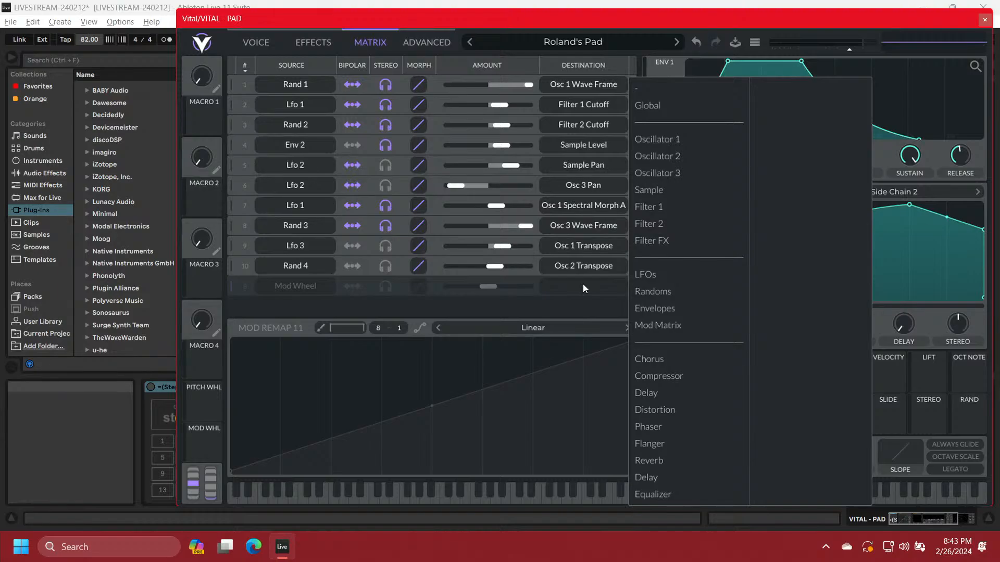
{"action": "left_click", "coordinate": [660, 176]}
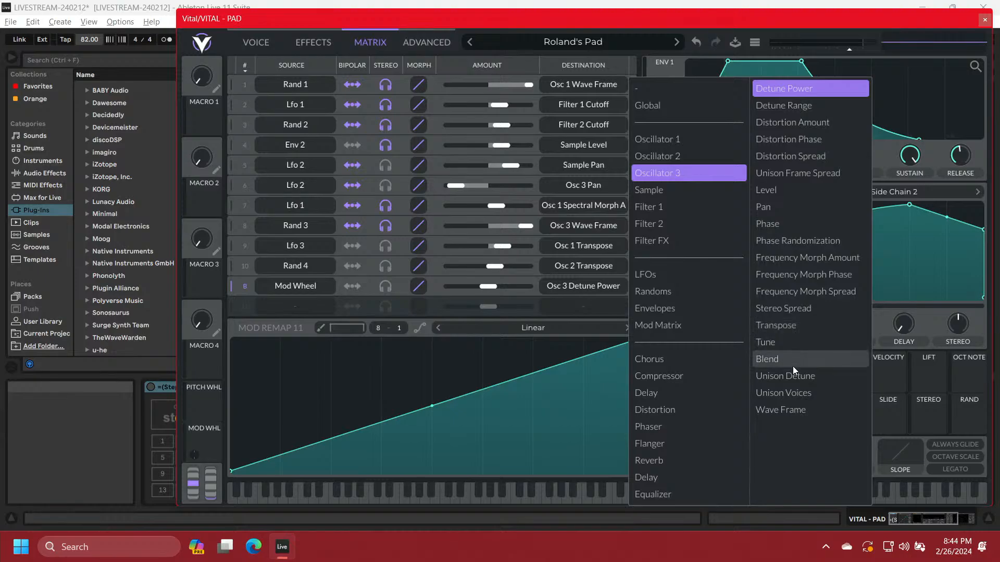
{"action": "left_click", "coordinate": [790, 411]}
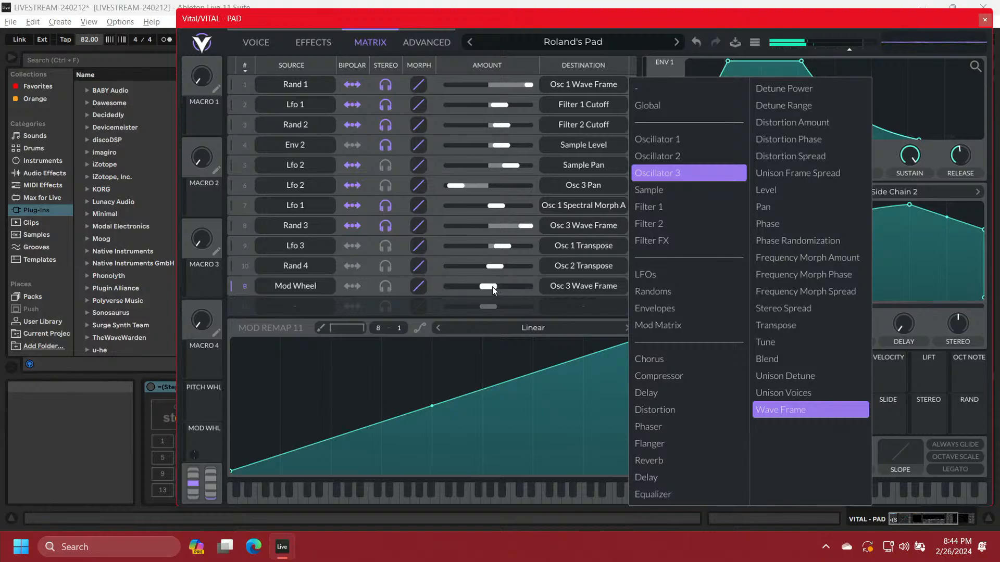
Raise the Mod Wheel's wave frame modulation amount to about 189.2, and change its destination to oscillator 3's Unison Voices
{"action": "left_click_drag", "start_coordinate": [492, 286], "coordinate": [505, 286]}
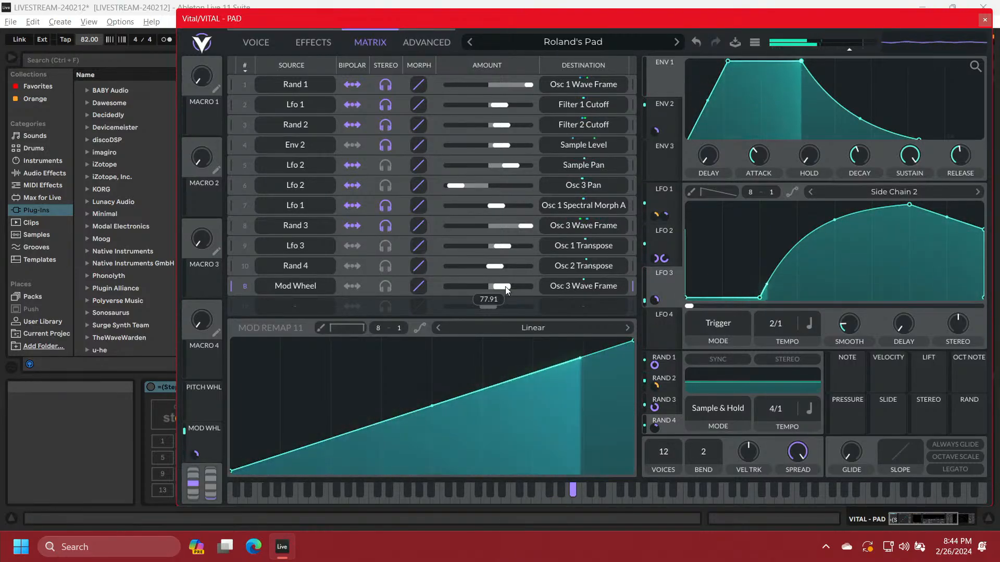
{"action": "left_click_drag", "start_coordinate": [505, 287], "coordinate": [519, 286]}
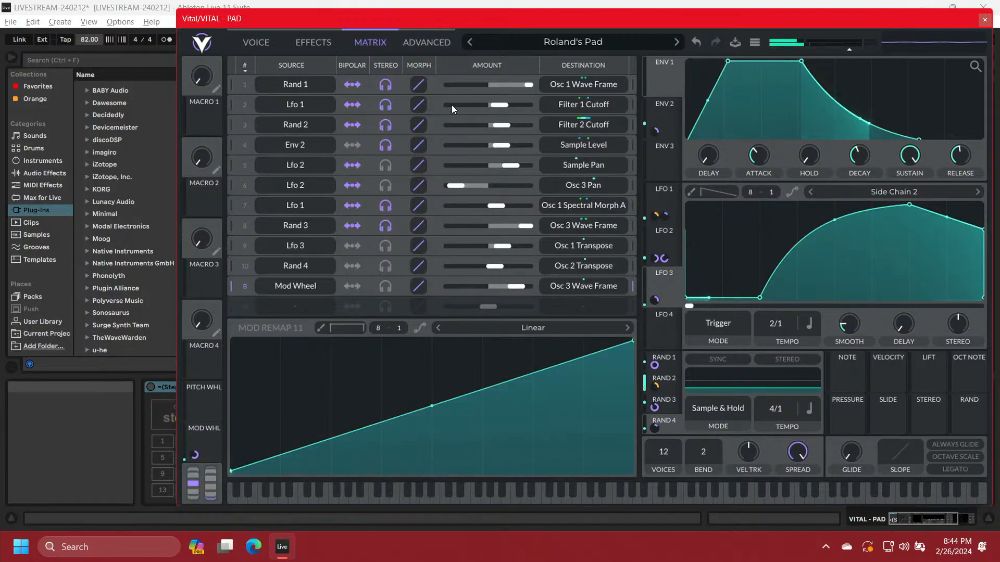
{"action": "left_click", "coordinate": [261, 44]}
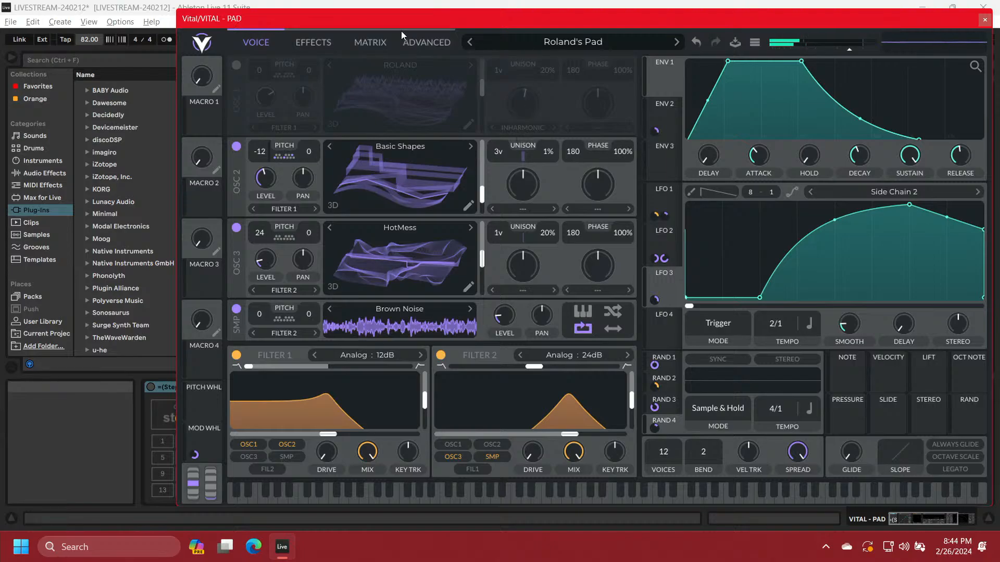
{"action": "left_click", "coordinate": [371, 42]}
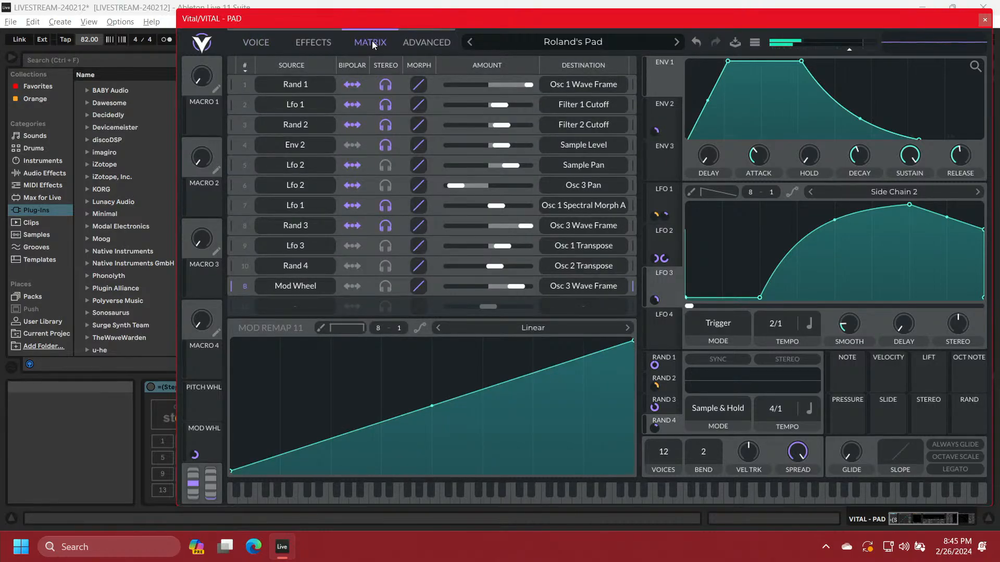
{"action": "left_click", "coordinate": [570, 287]}
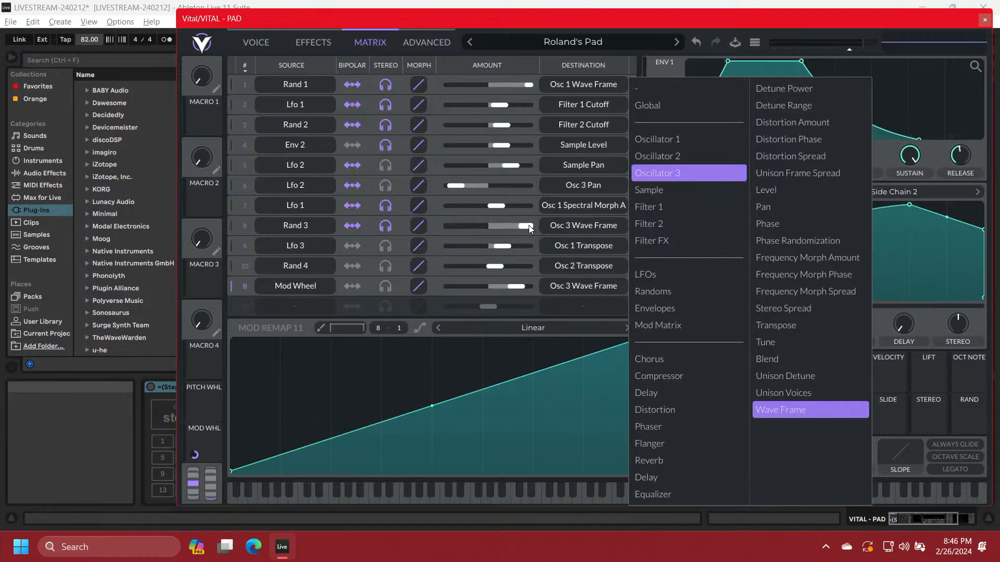
{"action": "left_click", "coordinate": [514, 288]}
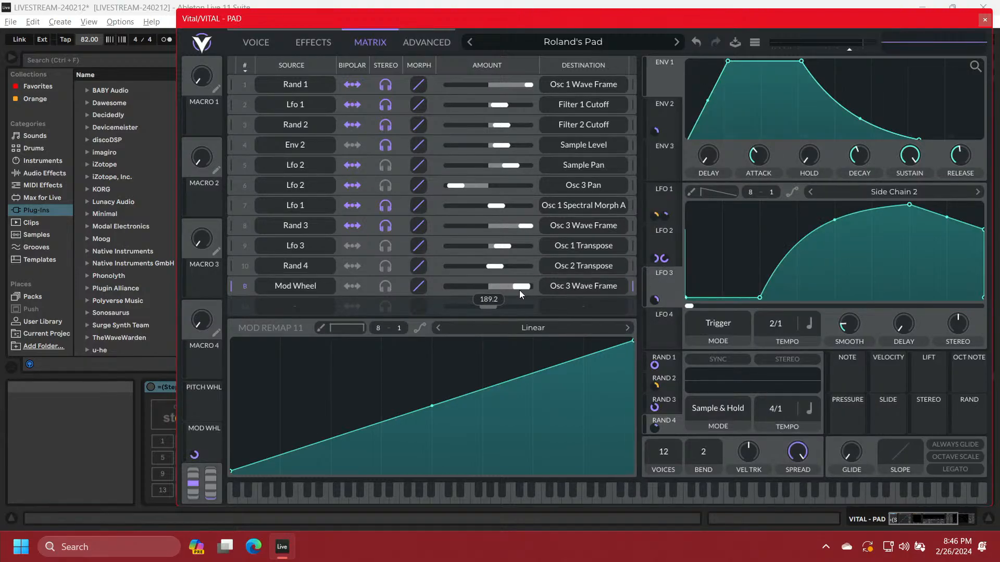
{"action": "left_click", "coordinate": [563, 290]}
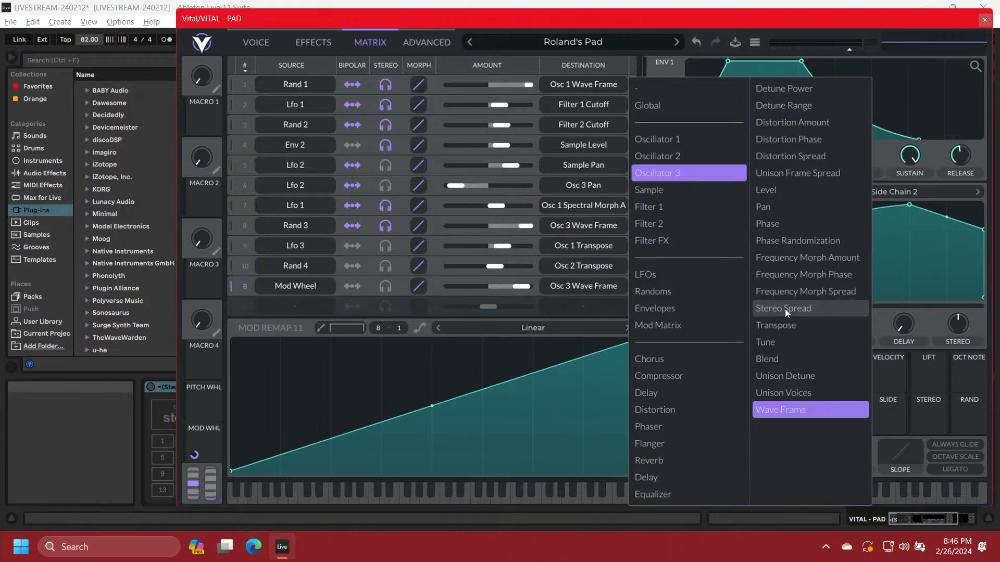
{"action": "left_click", "coordinate": [786, 393]}
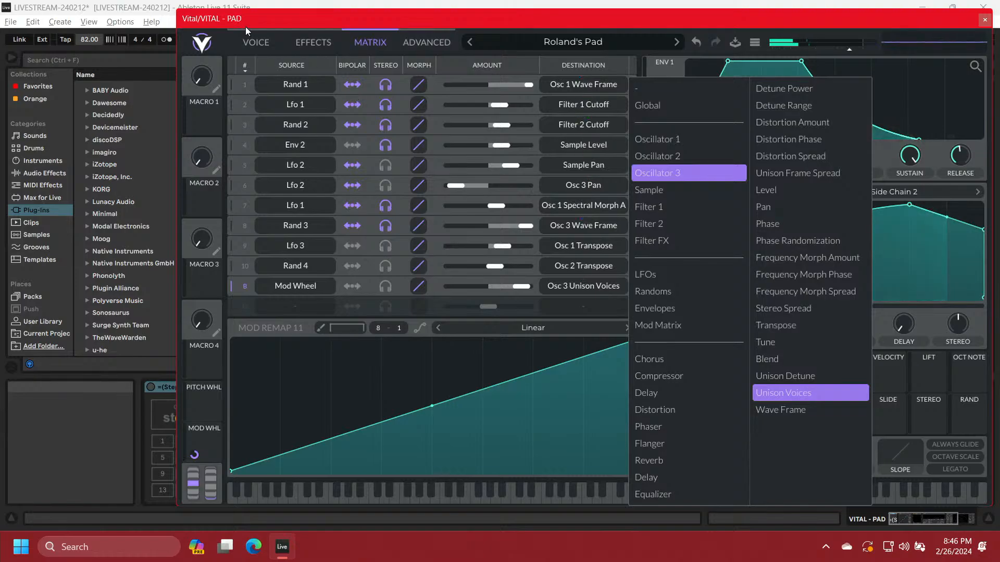
Turn off oscillator 2 in the voice section
{"action": "left_click", "coordinate": [252, 44]}
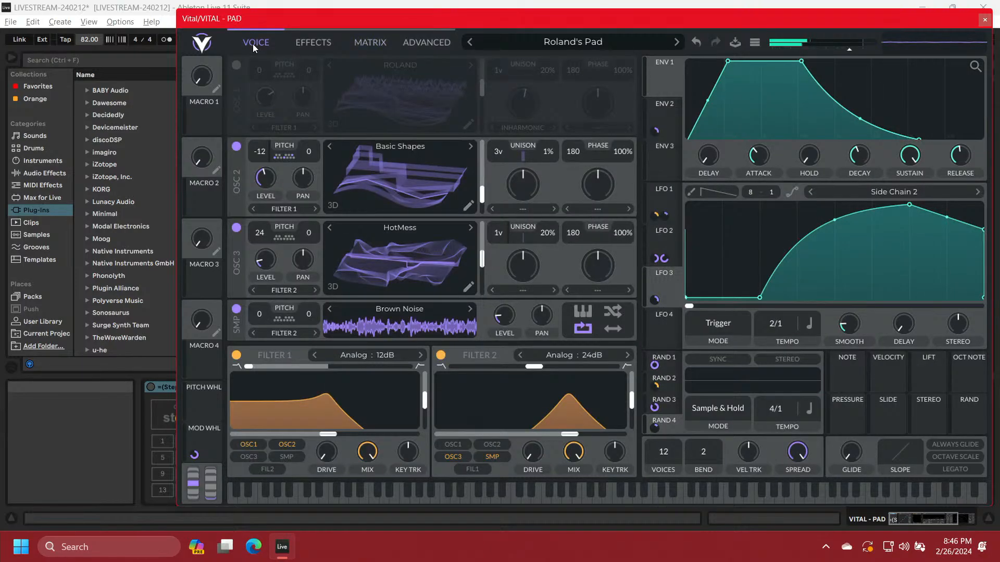
{"action": "left_click", "coordinate": [237, 147]}
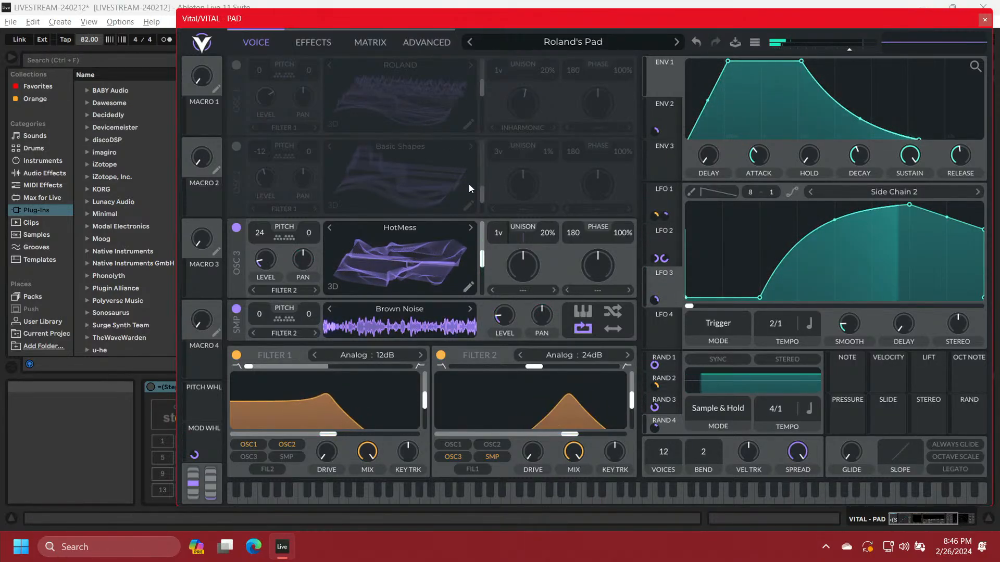
Remove the Mod Wheel modulation from oscillator 3's unison voices
{"action": "mouse_move", "coordinate": [499, 249]}
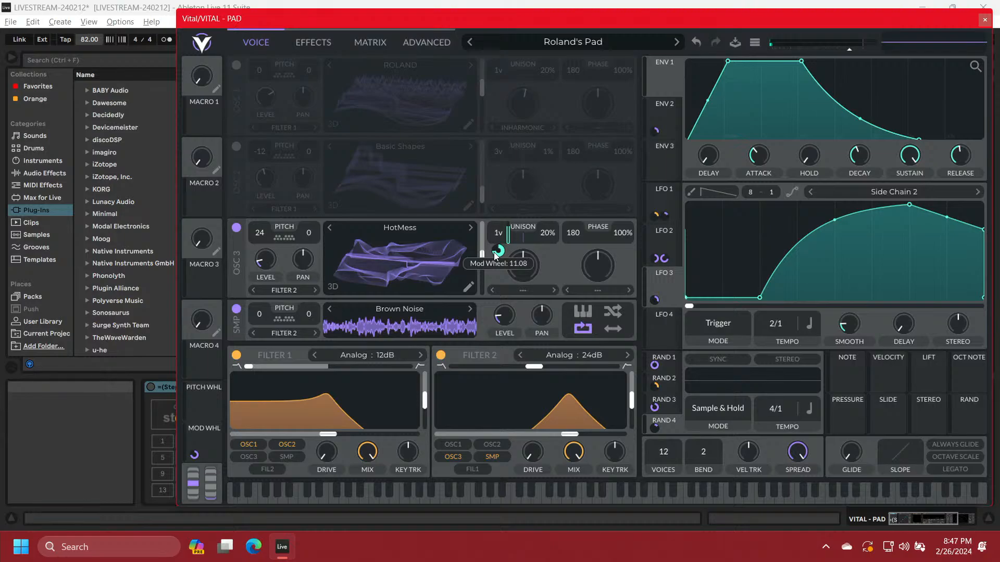
{"action": "right_click", "coordinate": [495, 255]}
{"action": "left_click", "coordinate": [501, 260]}
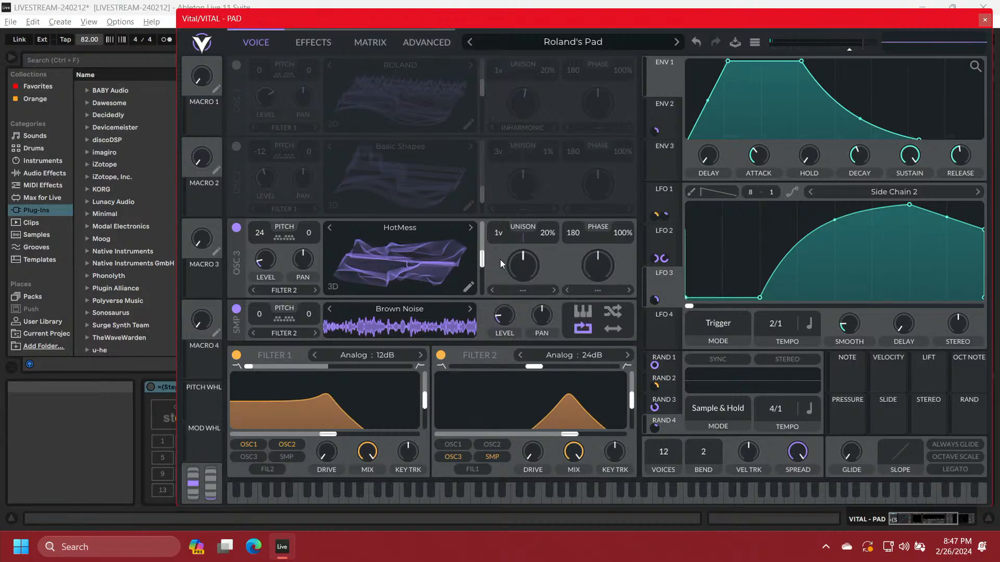
Turn off oscillator 3 and turn on oscillator 2
{"action": "left_click", "coordinate": [235, 229]}
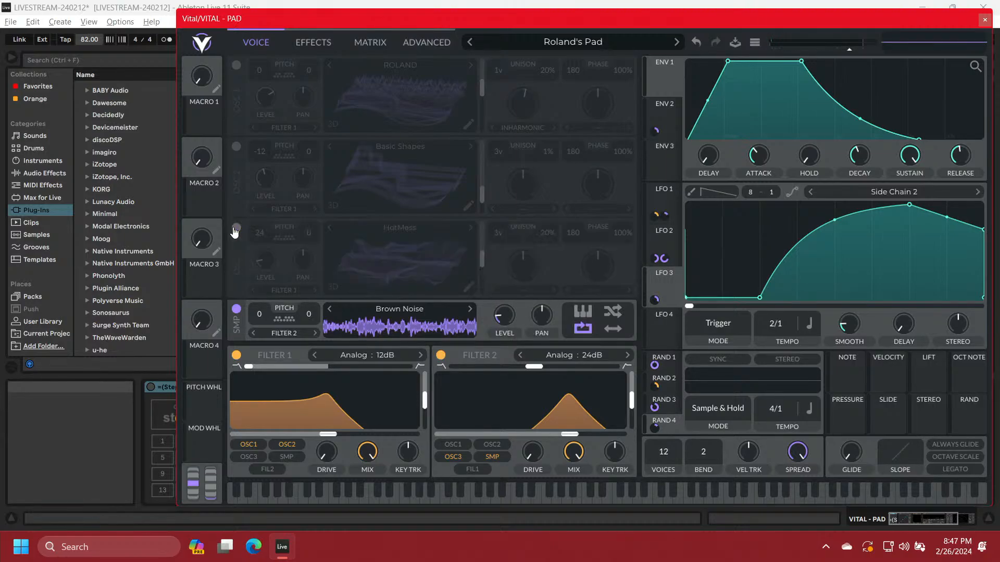
{"action": "left_click", "coordinate": [235, 147]}
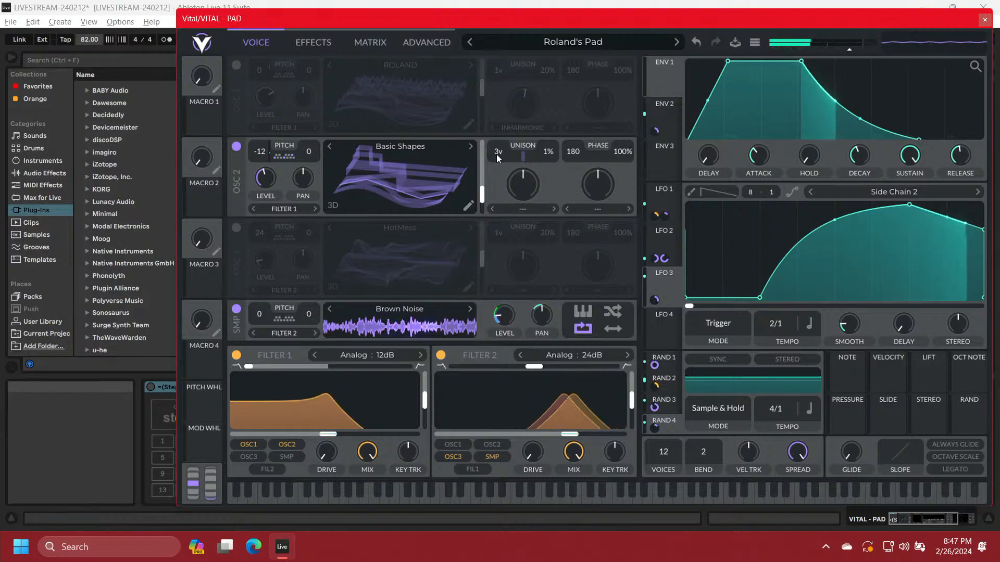
Add a Mod Wheel modulation entry for oscillator 2, trying Detune Power and Unison Frame Spread before choosing Unison Voices as its destination
{"action": "left_click", "coordinate": [359, 44]}
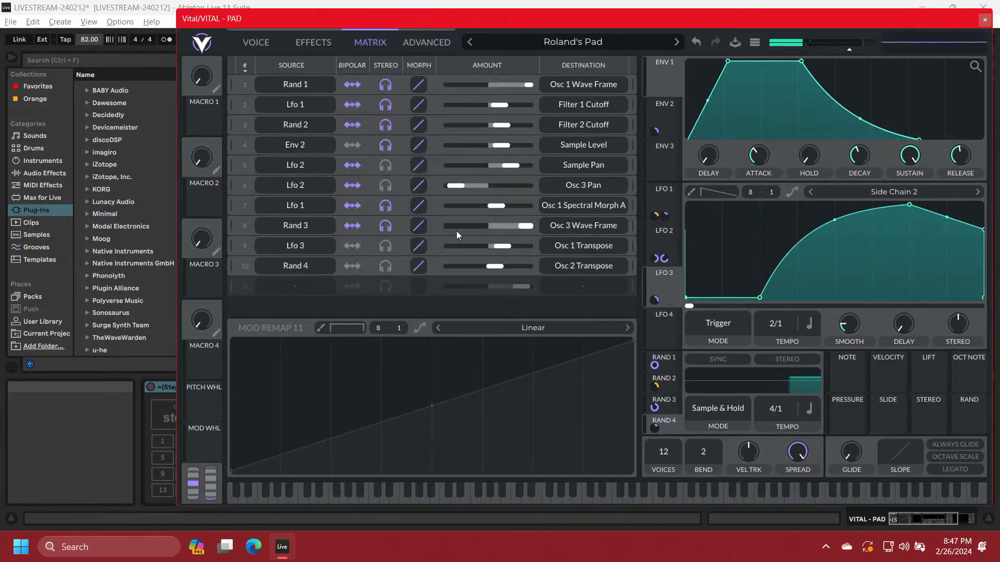
{"action": "left_click", "coordinate": [290, 287]}
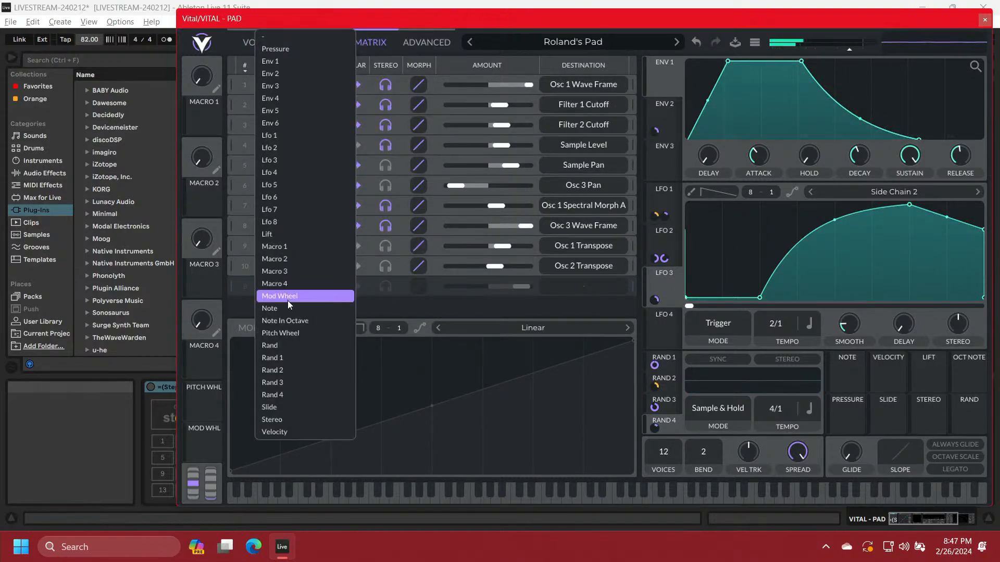
{"action": "left_click", "coordinate": [287, 301]}
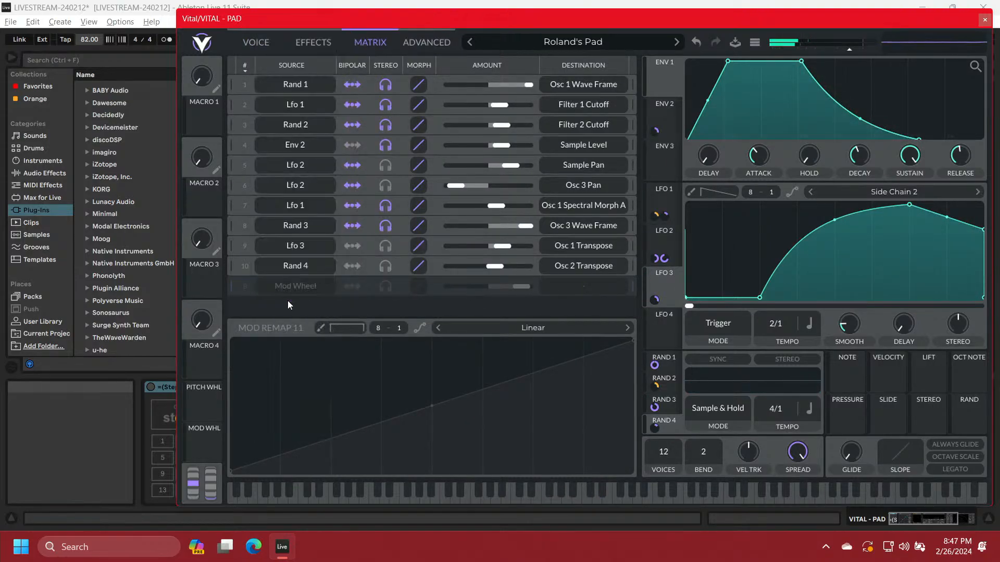
{"action": "left_click", "coordinate": [581, 285]}
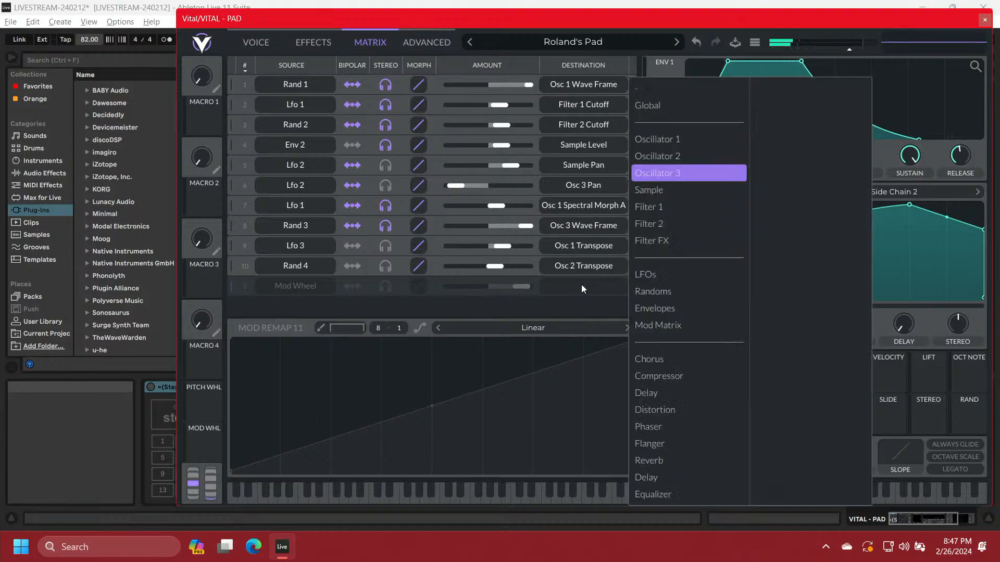
{"action": "left_click", "coordinate": [647, 155]}
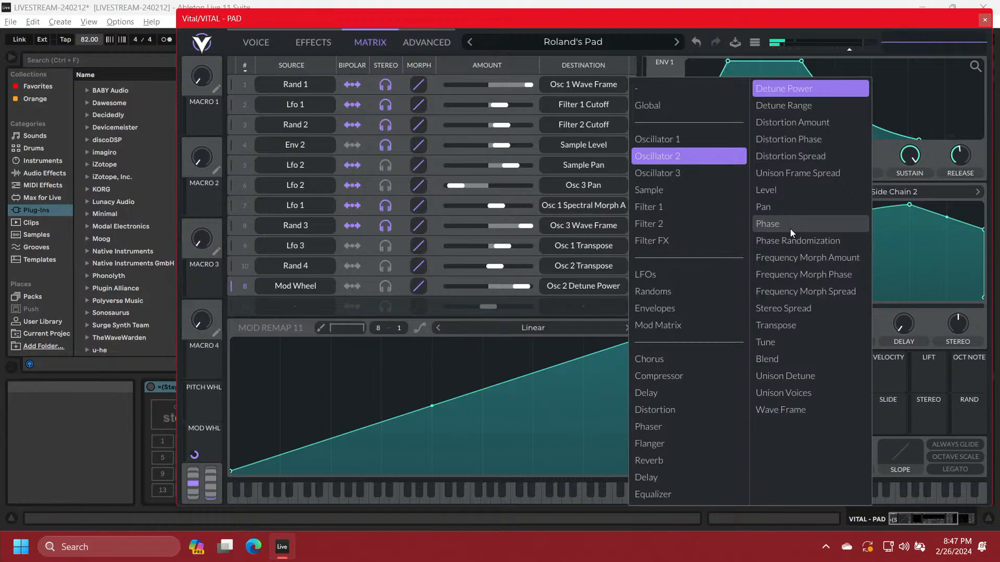
{"action": "left_click", "coordinate": [799, 172]}
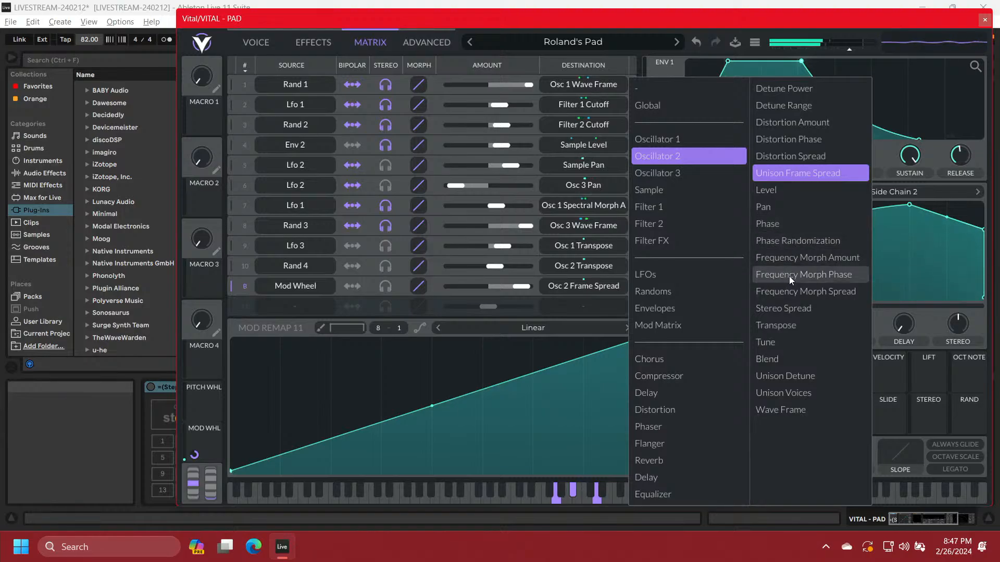
{"action": "left_click", "coordinate": [788, 392]}
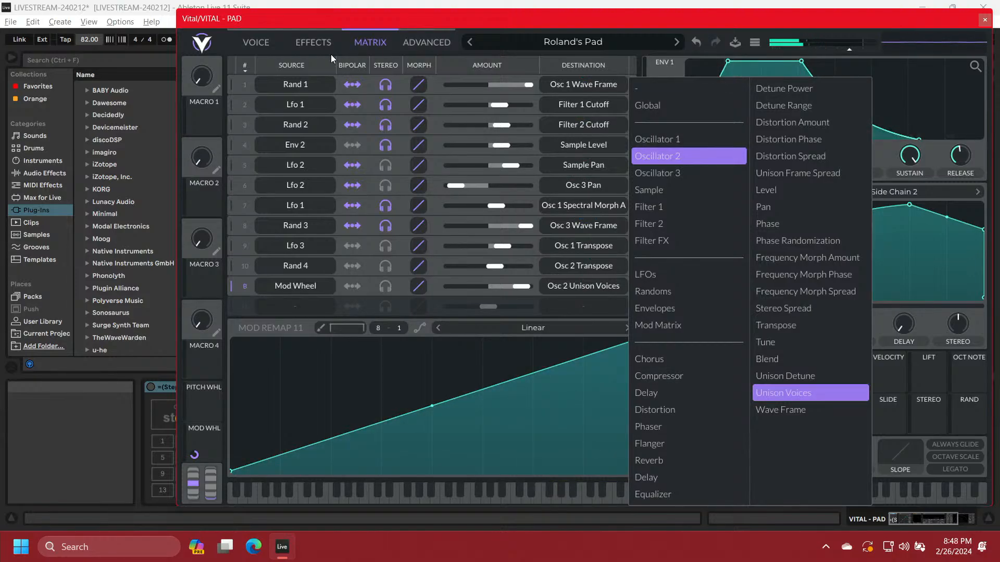
Remove the Mod Wheel modulation from oscillator 2's unison voices
{"action": "left_click", "coordinate": [266, 43]}
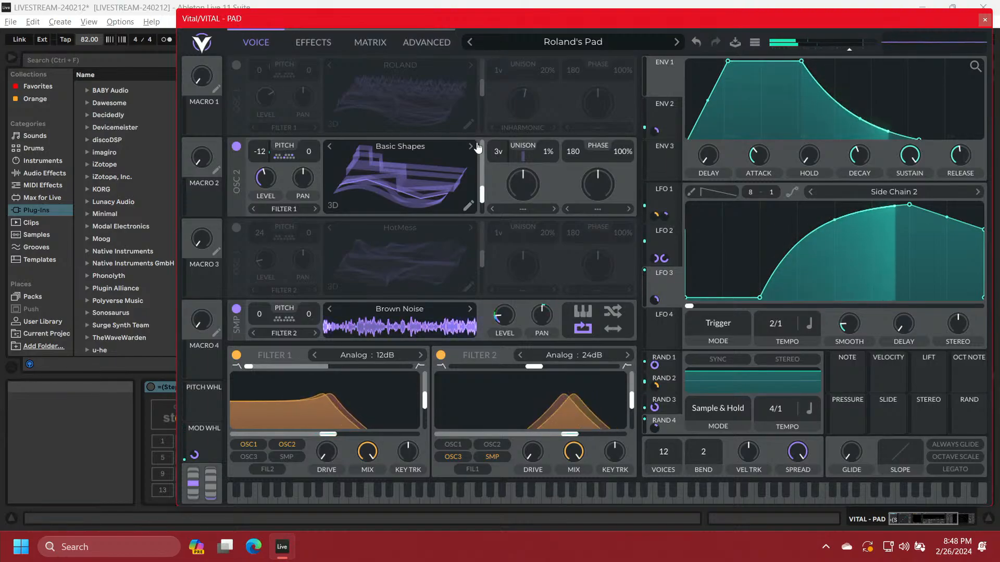
{"action": "mouse_move", "coordinate": [501, 150]}
{"action": "mouse_move", "coordinate": [499, 169]}
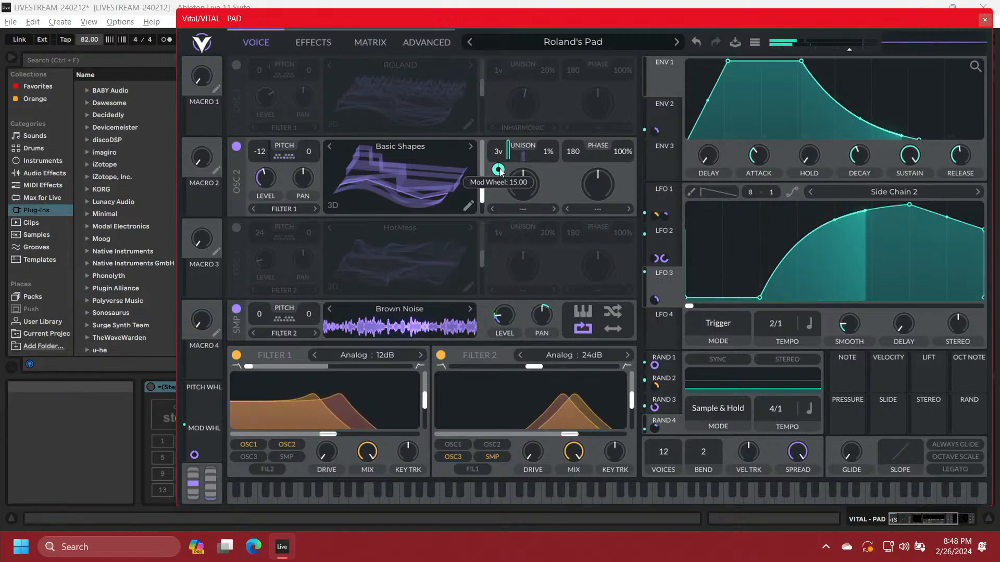
{"action": "right_click", "coordinate": [499, 171]}
{"action": "left_click", "coordinate": [514, 176]}
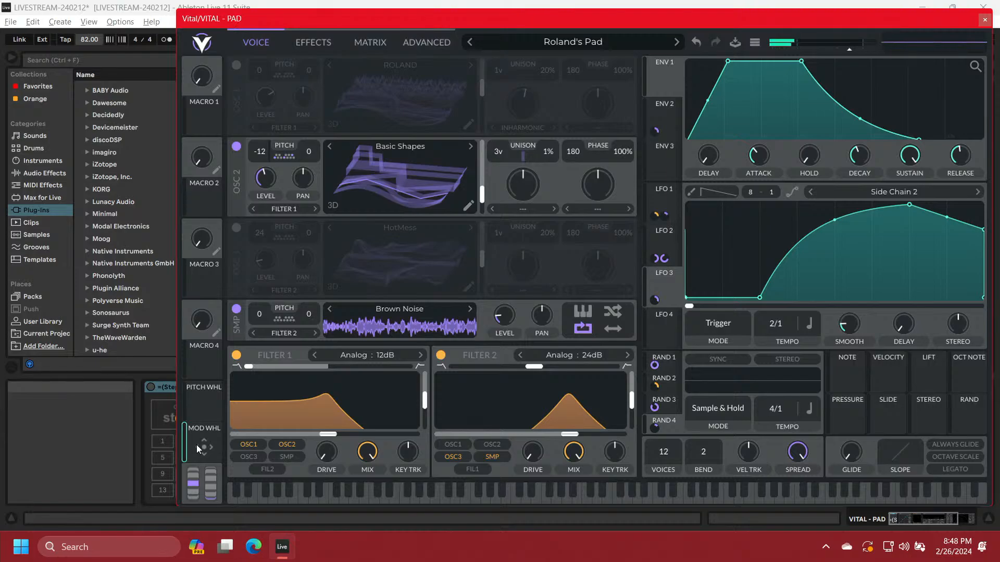
Try modulating oscillator 2's unison detune with the Mod Wheel at about 0.895, and remove that modulation
{"action": "left_click_drag", "start_coordinate": [196, 445], "coordinate": [550, 159]}
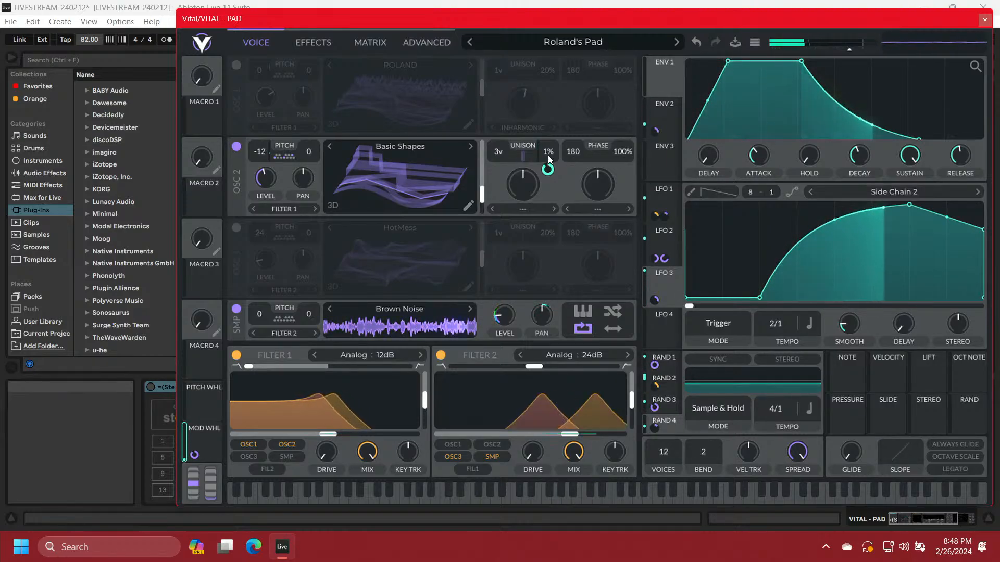
{"action": "mouse_move", "coordinate": [548, 169]}
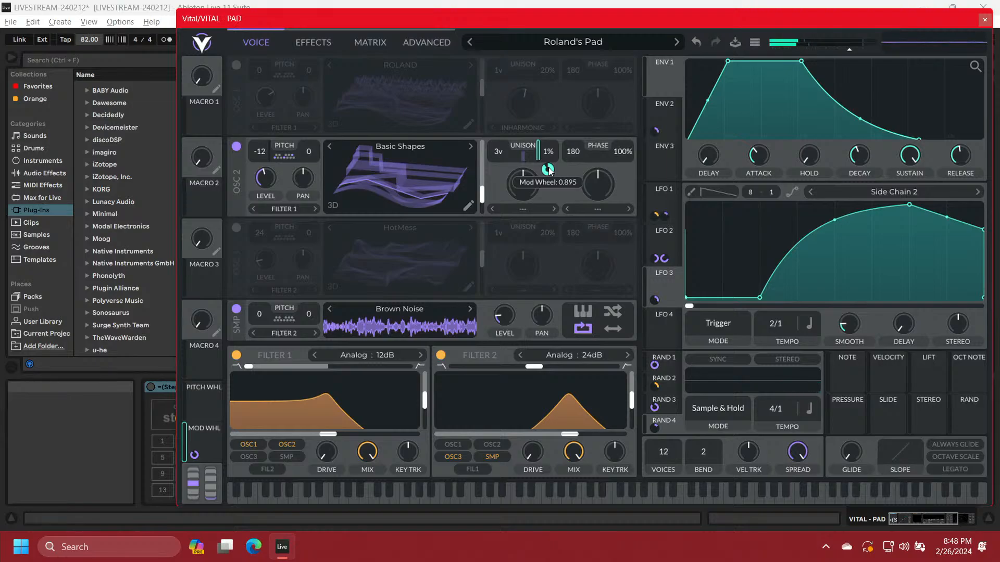
{"action": "right_click", "coordinate": [549, 170]}
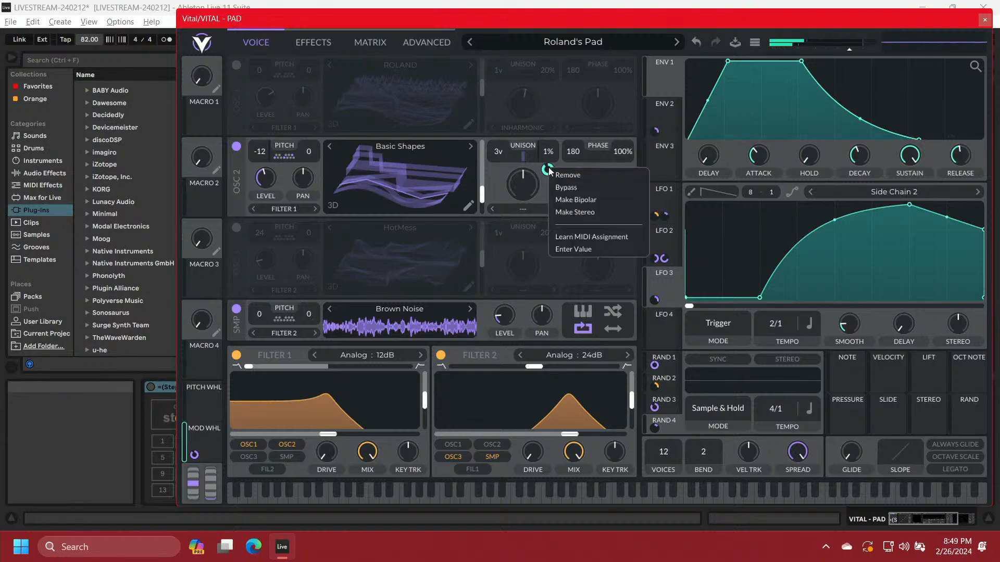
{"action": "left_click", "coordinate": [560, 176]}
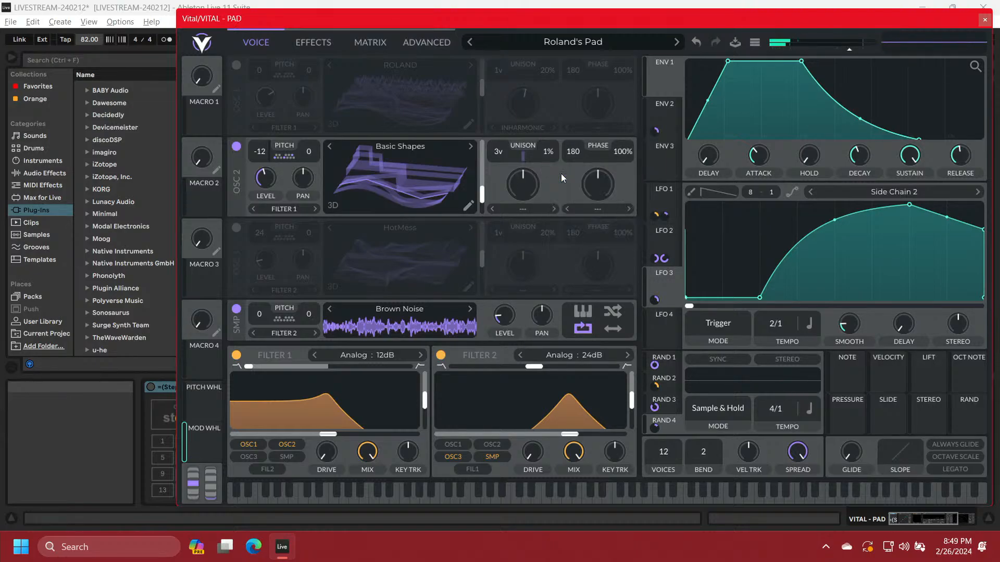
Assign the Mod Wheel to oscillator 2's unison voices, with the oscillator's base unison at 1 voice and 16% detune
{"action": "left_click_drag", "start_coordinate": [203, 448], "coordinate": [524, 105]}
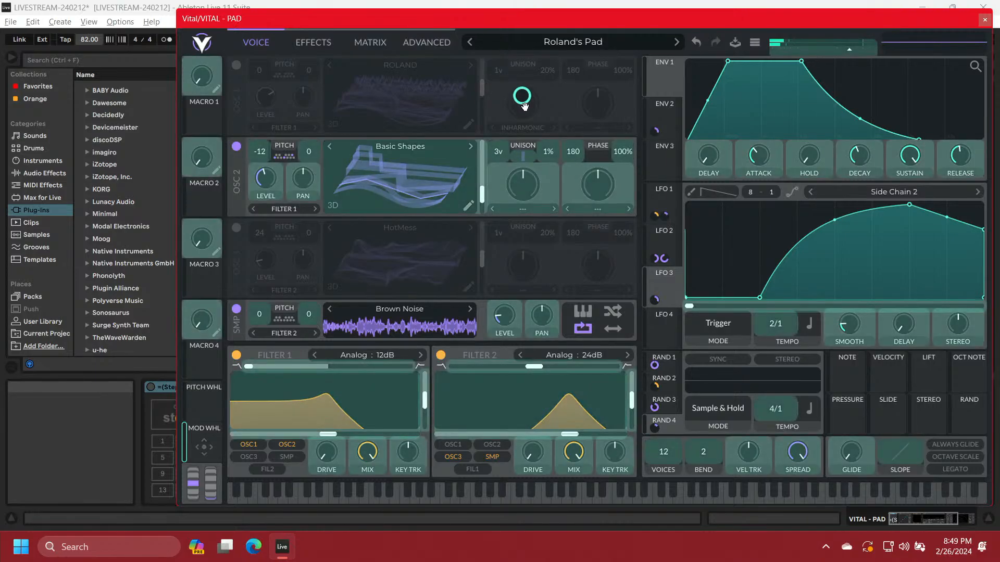
{"action": "left_click_drag", "start_coordinate": [497, 151], "coordinate": [498, 157]}
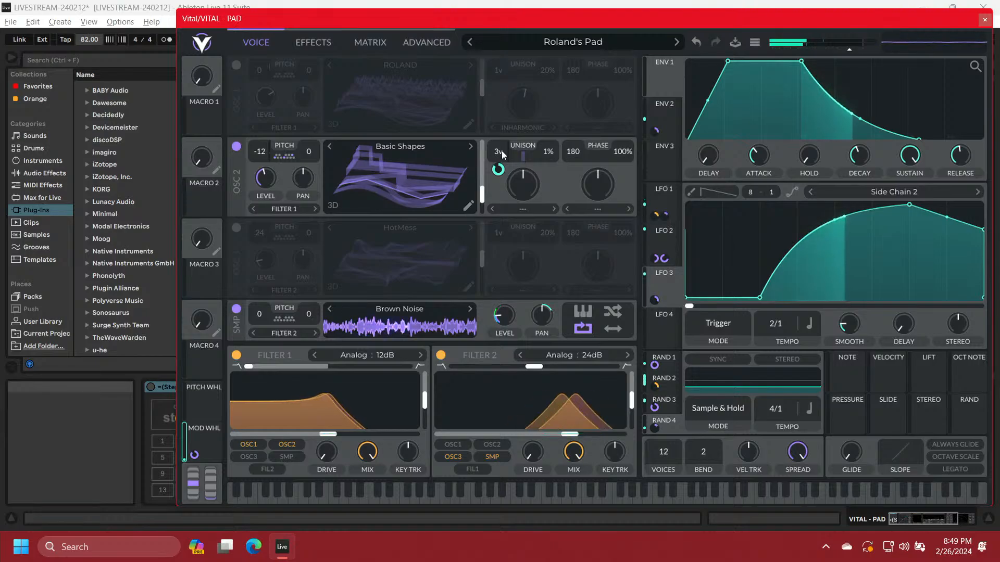
{"action": "left_click_drag", "start_coordinate": [500, 151], "coordinate": [500, 155]}
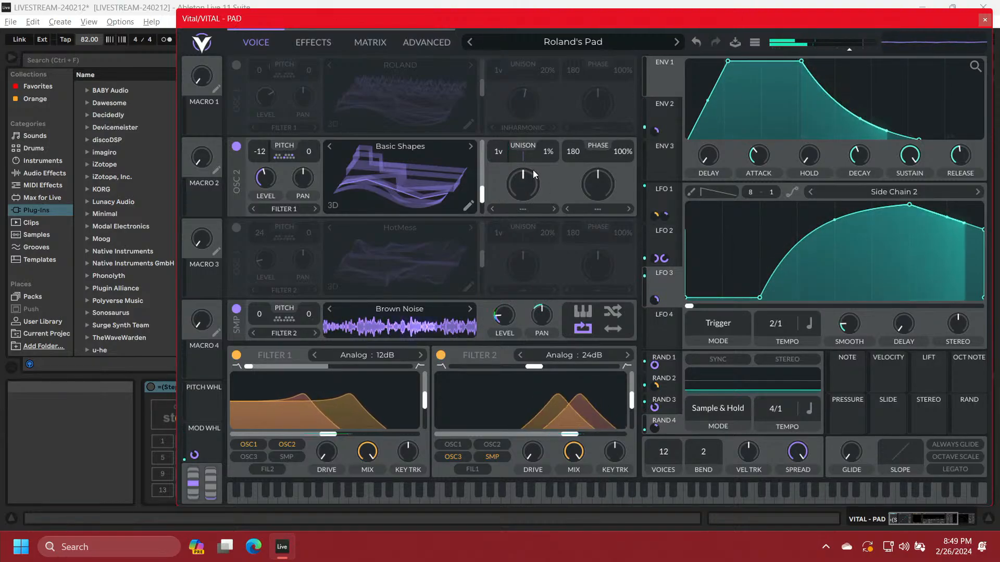
{"action": "left_click_drag", "start_coordinate": [545, 143], "coordinate": [545, 139]}
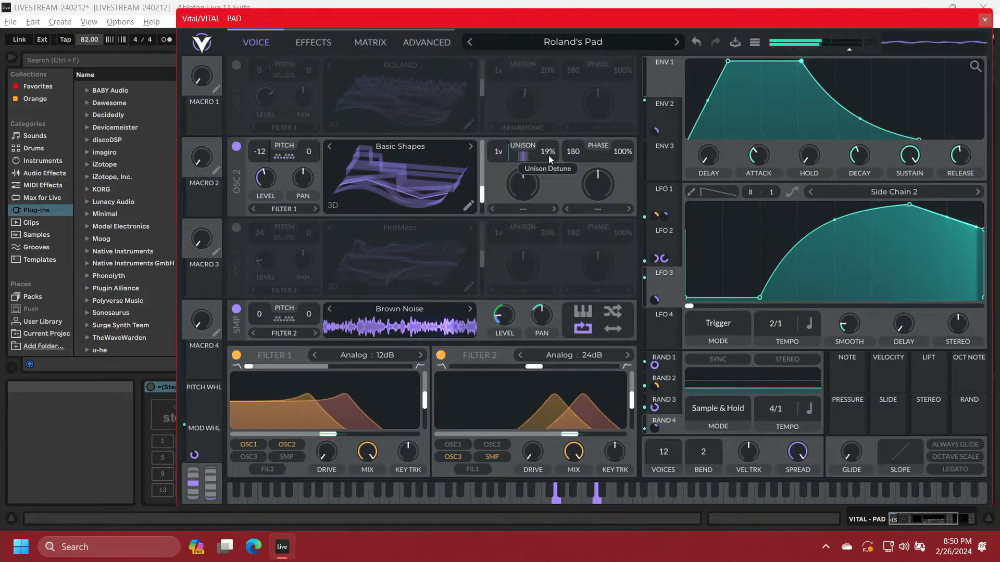
{"action": "left_click_drag", "start_coordinate": [548, 158], "coordinate": [551, 161]}
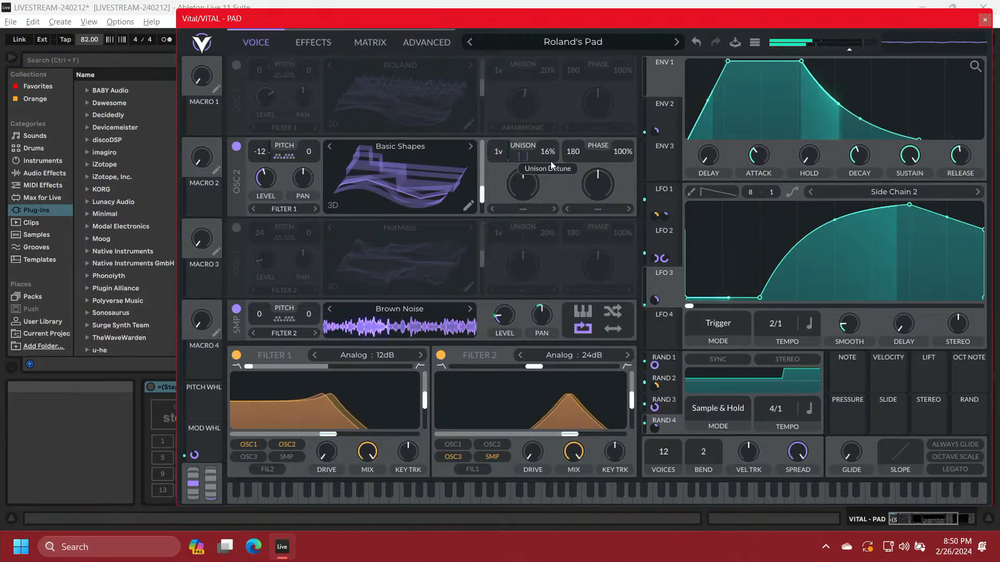
Turn on oscillators 1 and 3, and assign the Mod Wheel to Filter 1's cutoff
{"action": "left_click", "coordinate": [237, 66]}
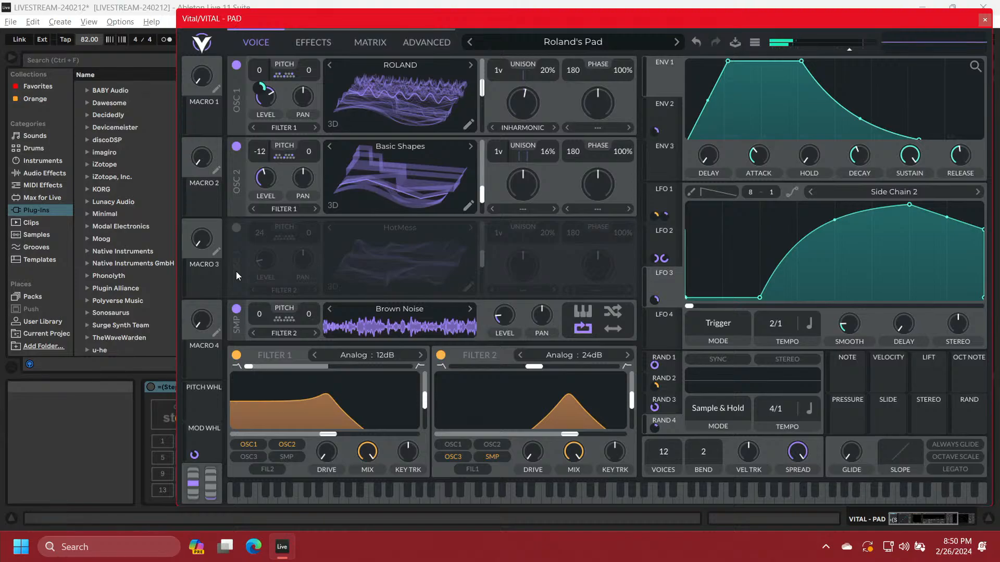
{"action": "left_click", "coordinate": [237, 229]}
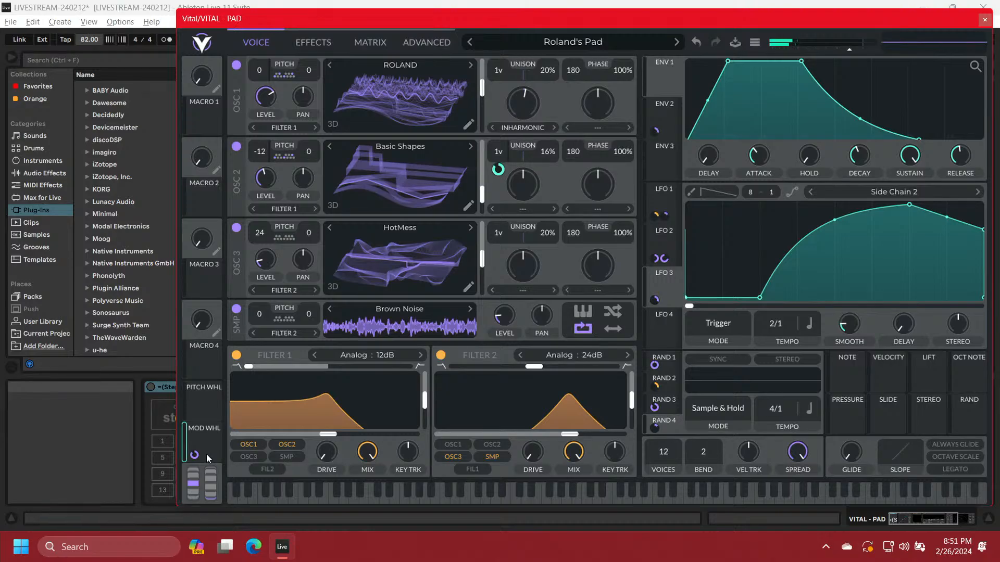
{"action": "left_click_drag", "start_coordinate": [195, 455], "coordinate": [327, 436]}
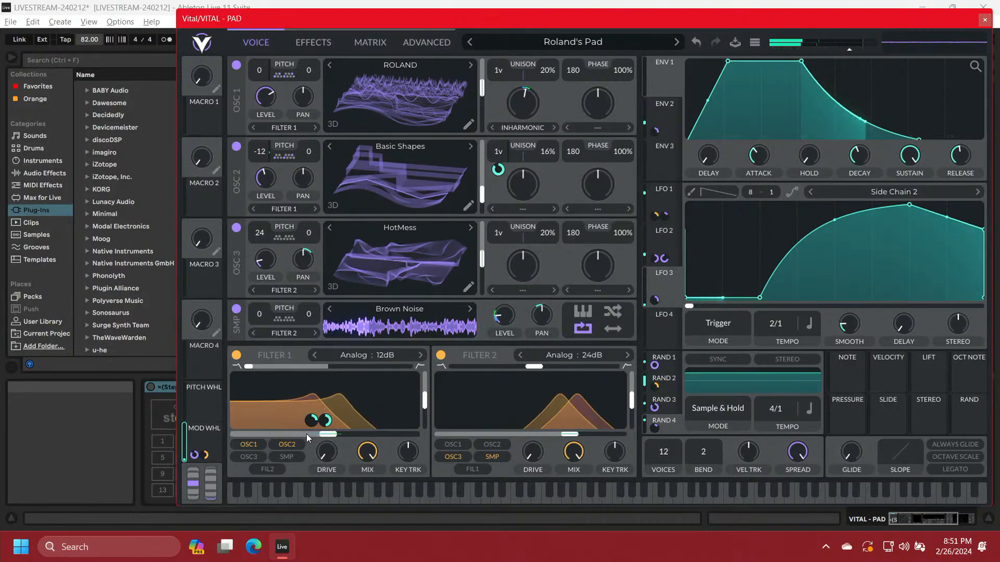
{"action": "mouse_move", "coordinate": [325, 425]}
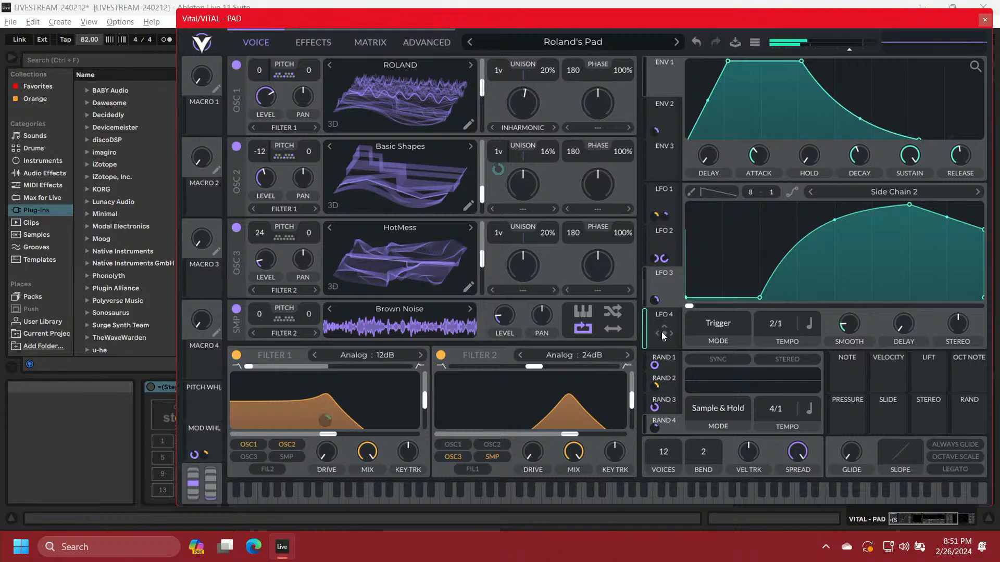
Modulate the sample level with LFO 4 by about 0.427, and paint four falling saw steps over the first half of its triangle
{"action": "left_click_drag", "start_coordinate": [664, 335], "coordinate": [507, 320]}
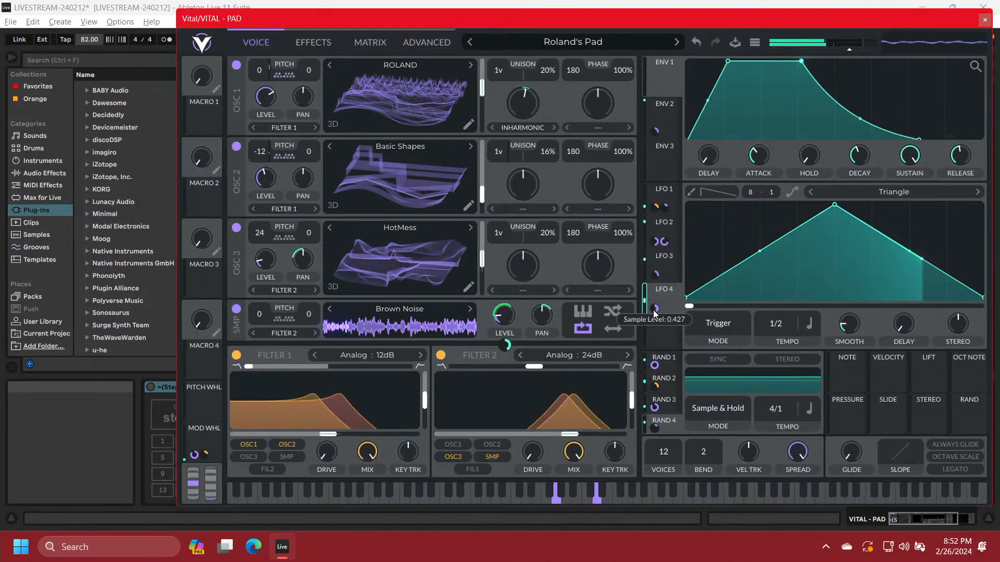
{"action": "left_click", "coordinate": [913, 193]}
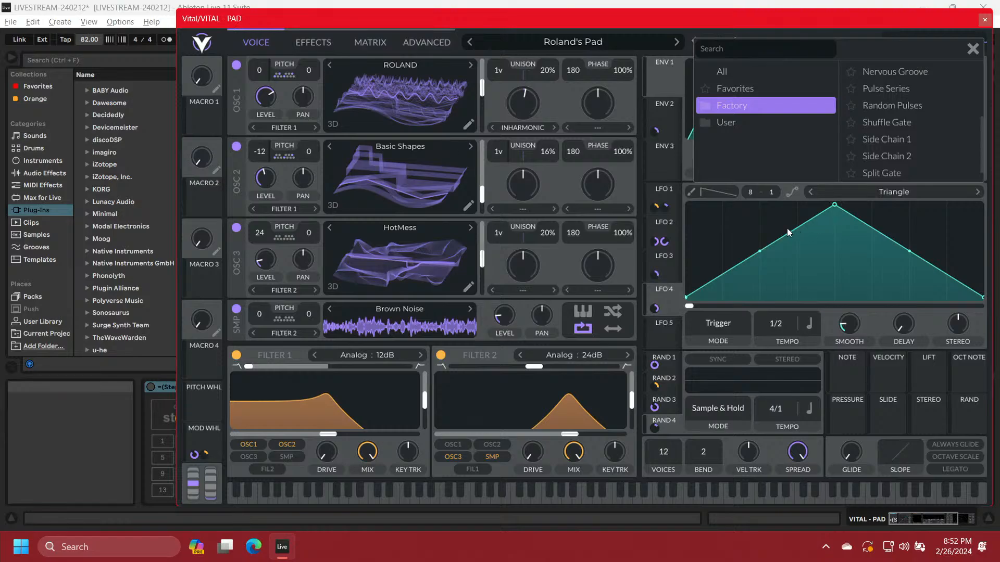
{"action": "left_click", "coordinate": [691, 192]}
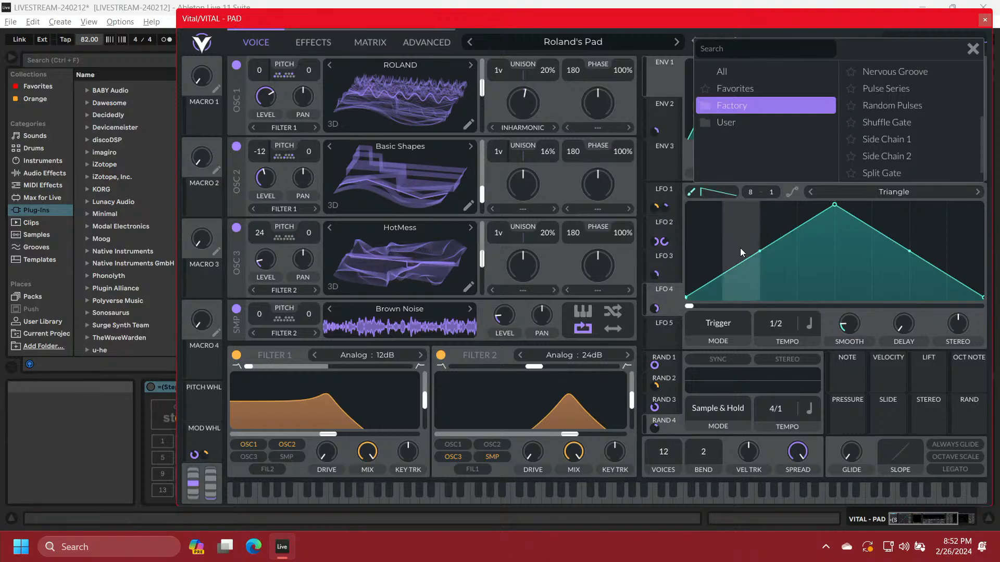
{"action": "mouse_move", "coordinate": [723, 273]}
{"action": "left_mouse_down"}
{"action": "mouse_move", "coordinate": [724, 250]}
{"action": "mouse_move", "coordinate": [800, 229]}
{"action": "mouse_move", "coordinate": [789, 232]}
{"action": "left_mouse_up"}
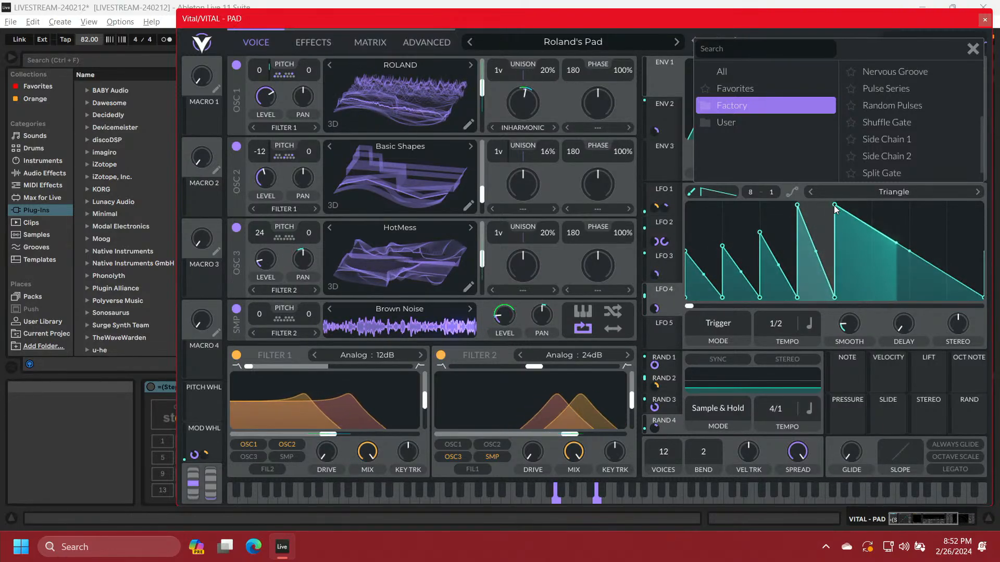
Turn off oscillators 3, 2 and 1 to isolate the Brown Noise sample
{"action": "left_click", "coordinate": [236, 227]}
{"action": "left_click", "coordinate": [236, 228]}
{"action": "left_click", "coordinate": [236, 148]}
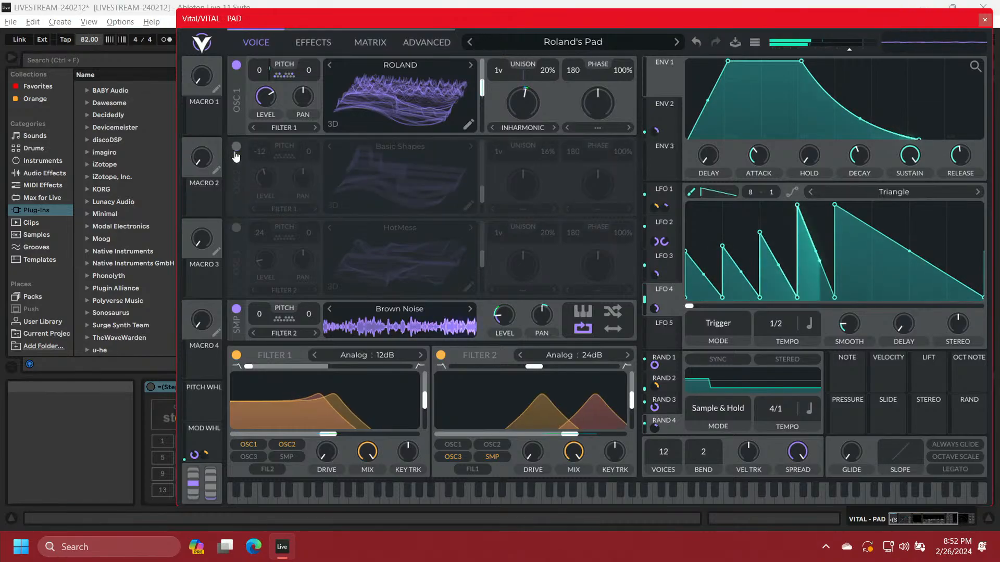
{"action": "left_click", "coordinate": [236, 66]}
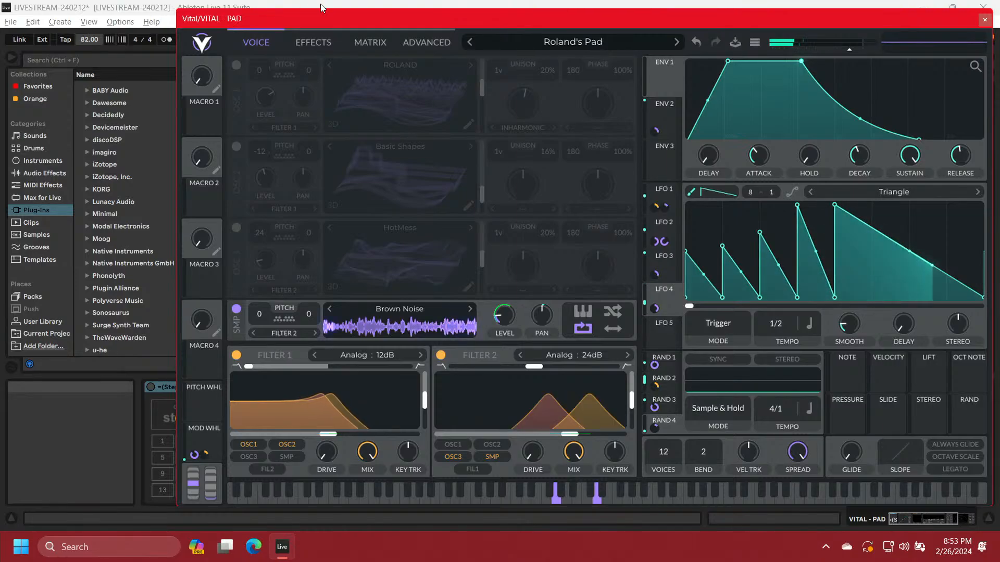
Raise the first saw step of LFO 4's shape to full height
{"action": "left_click", "coordinate": [688, 255]}
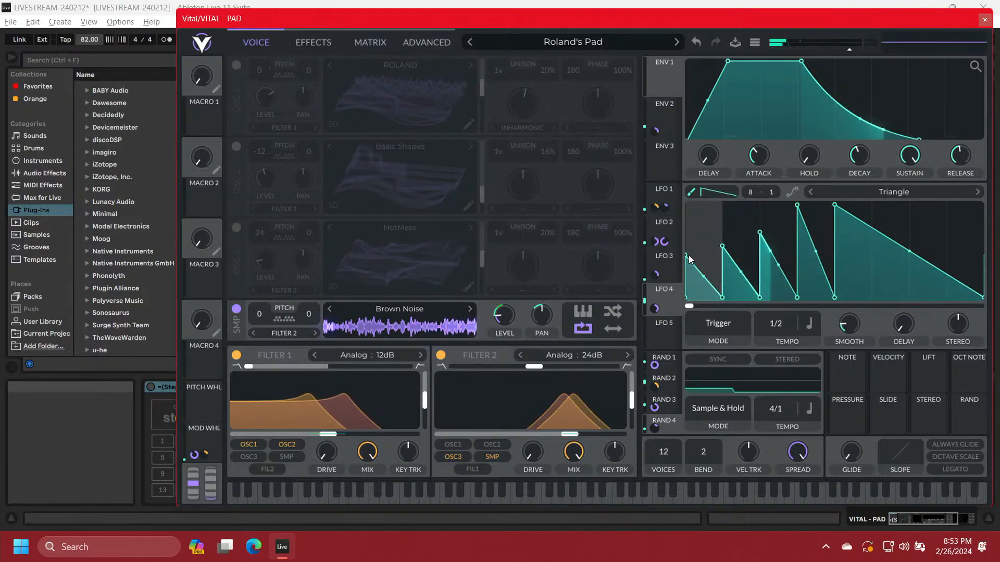
{"action": "left_click_drag", "start_coordinate": [689, 259], "coordinate": [684, 205]}
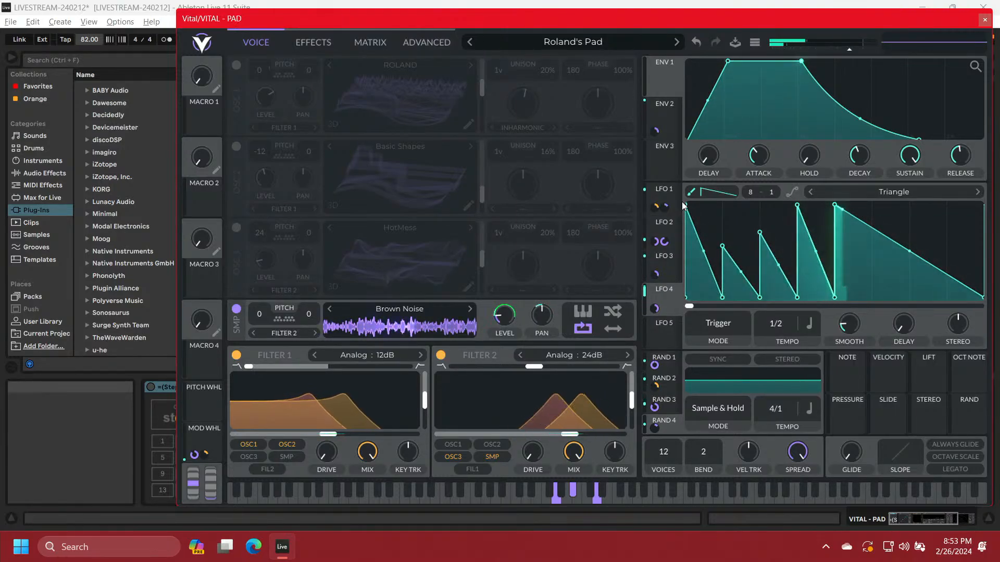
Turn oscillators 3, 2 and 1 back on
{"action": "left_click", "coordinate": [236, 227]}
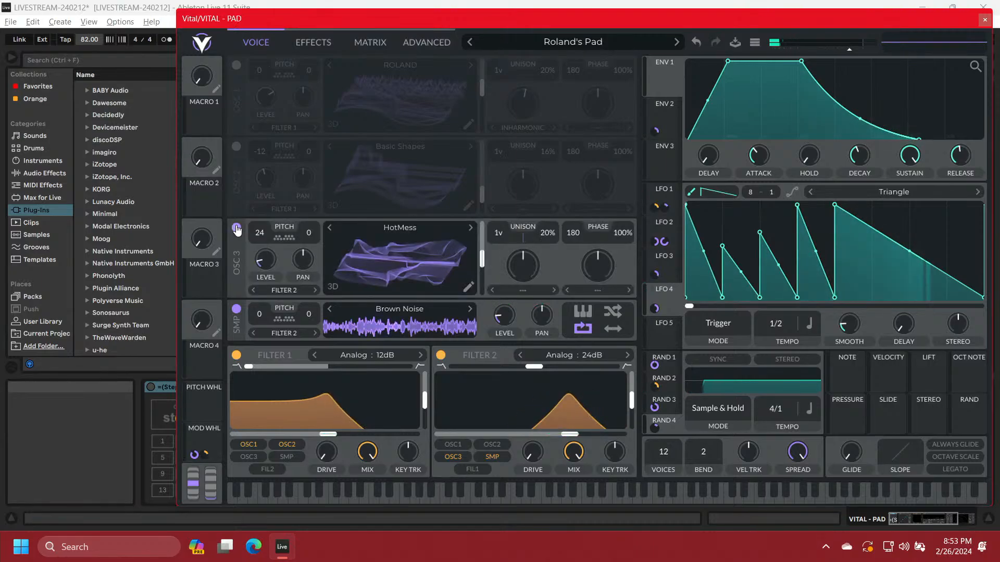
{"action": "left_click", "coordinate": [237, 148]}
{"action": "left_click", "coordinate": [236, 67]}
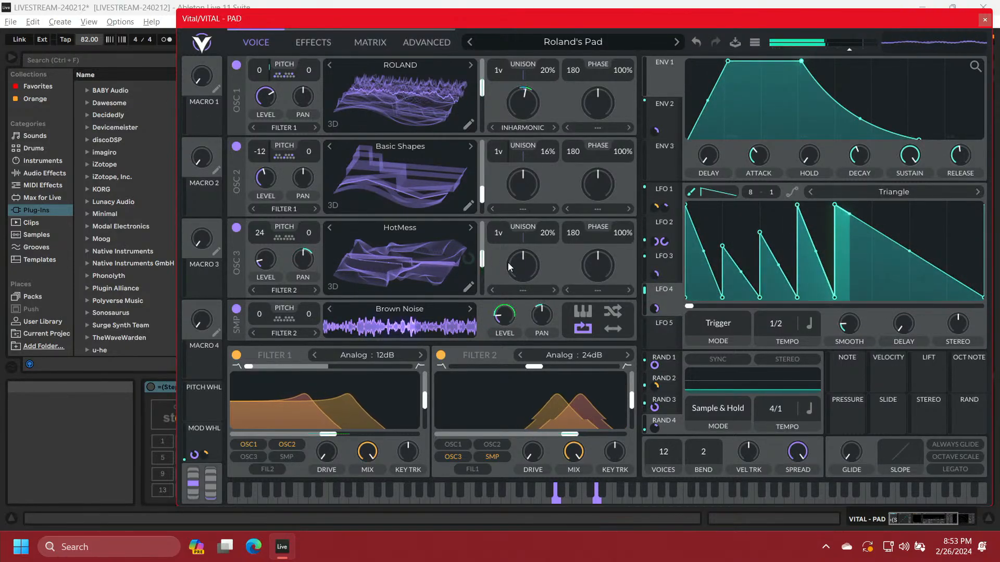
Reduce LFO 4's modulation of the sample level to about 0.203
{"action": "left_click", "coordinate": [652, 311]}
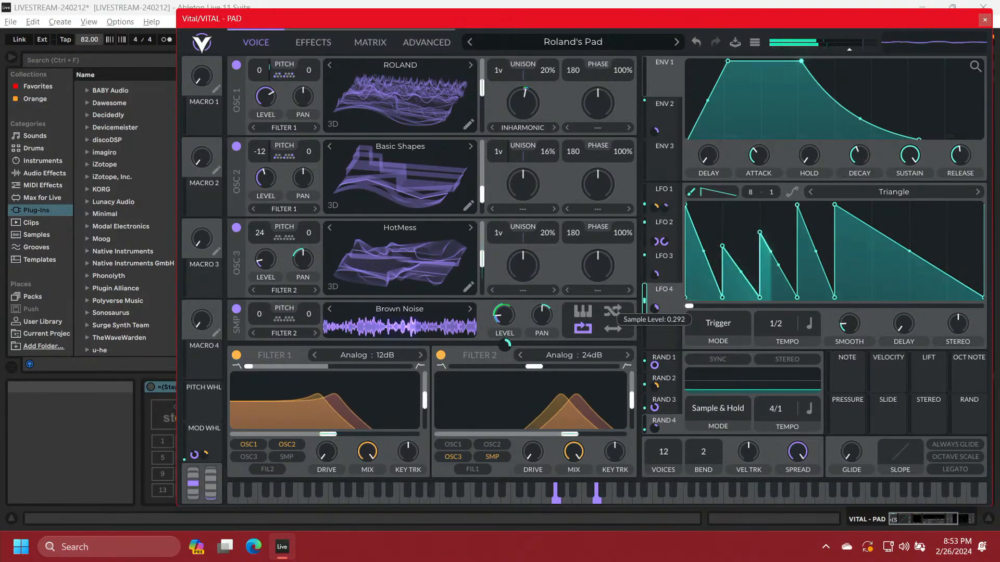
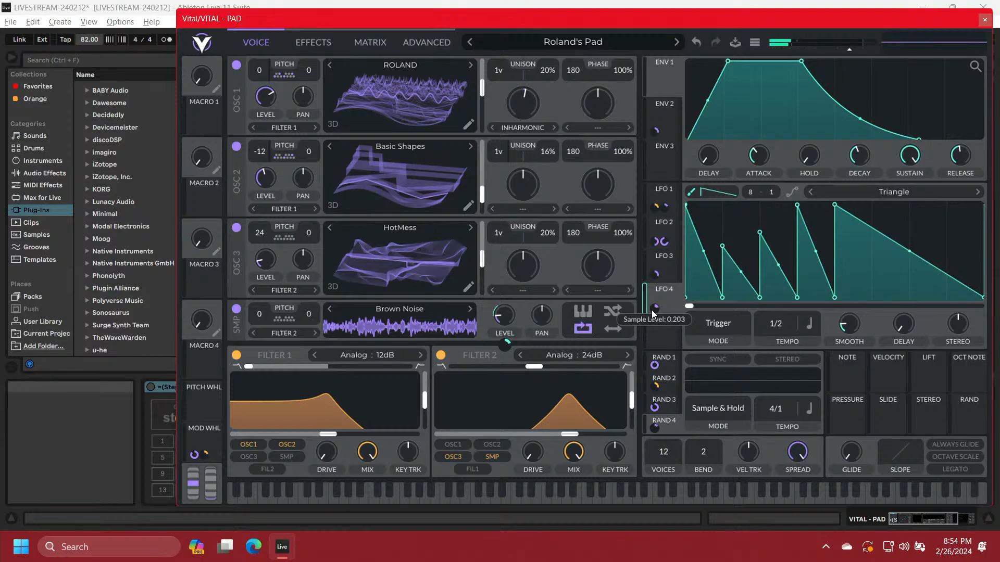
Try the factory Random Pulses shape on LFO 3 after browsing the factory and user shapes
{"action": "left_click", "coordinate": [664, 277]}
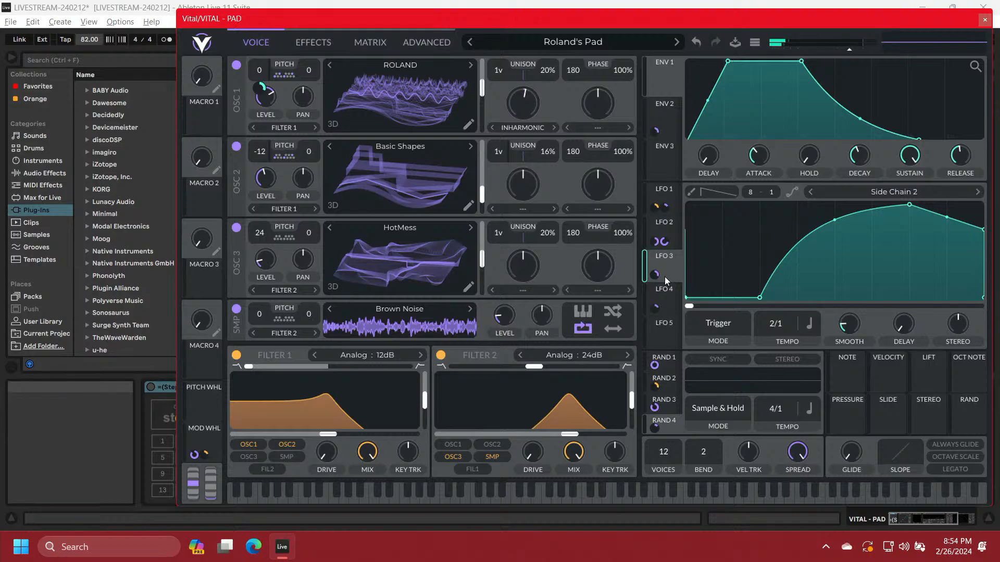
{"action": "left_click", "coordinate": [899, 193]}
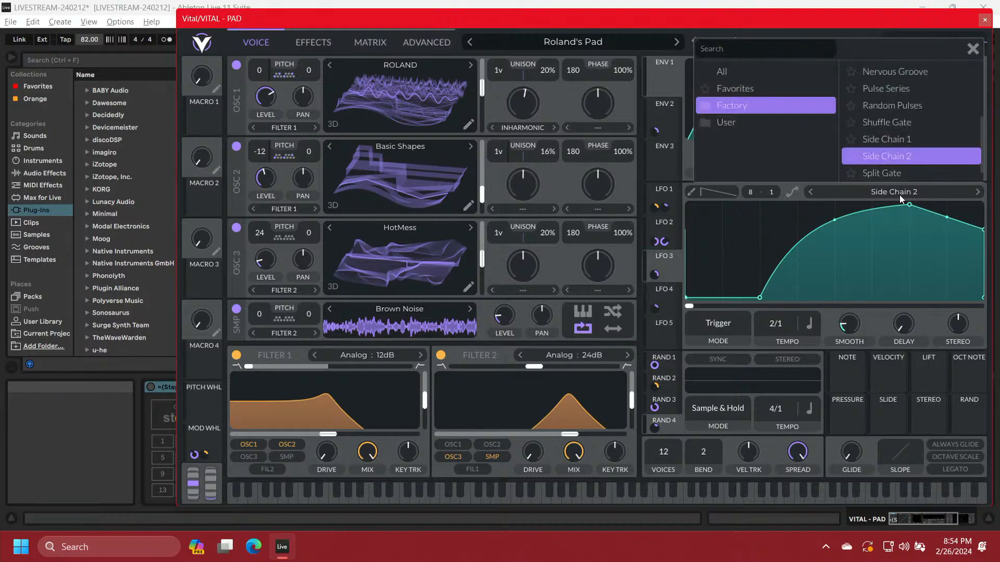
{"action": "scroll", "coordinate": [903, 169], "scroll_direction": "down", "scroll_amount": 1}
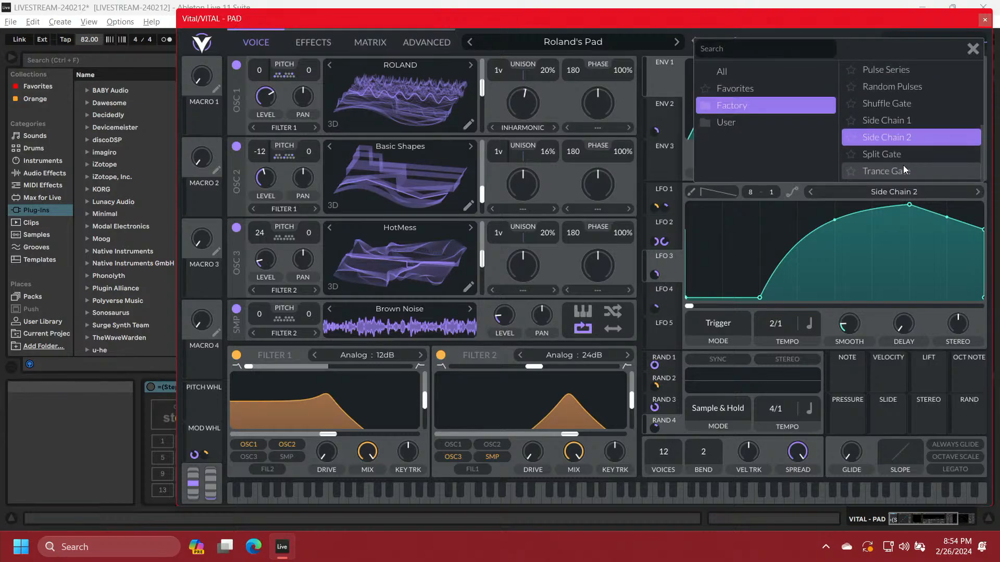
{"action": "scroll", "coordinate": [903, 165], "scroll_direction": "up", "scroll_amount": 1}
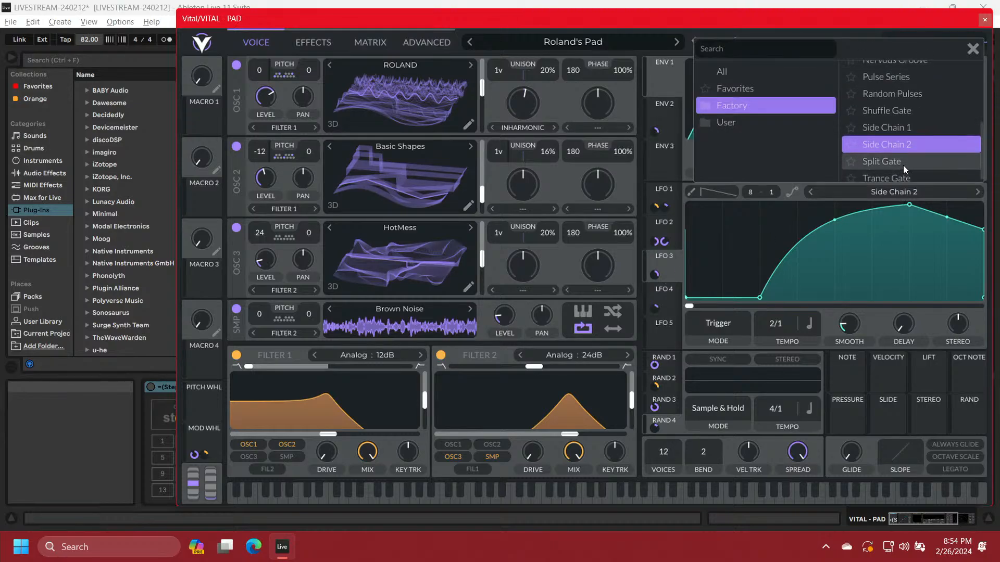
{"action": "left_click", "coordinate": [766, 122]}
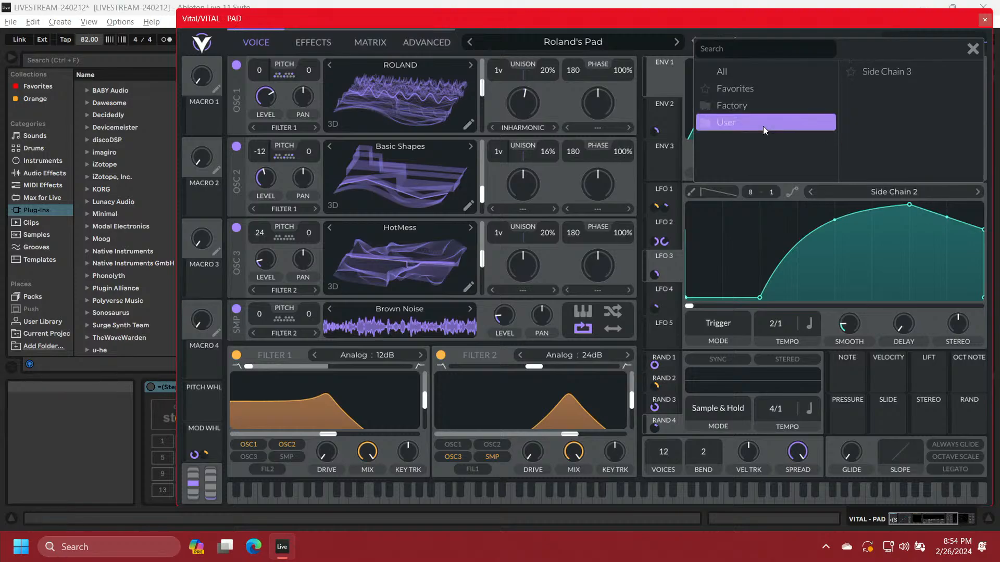
{"action": "left_click", "coordinate": [741, 106]}
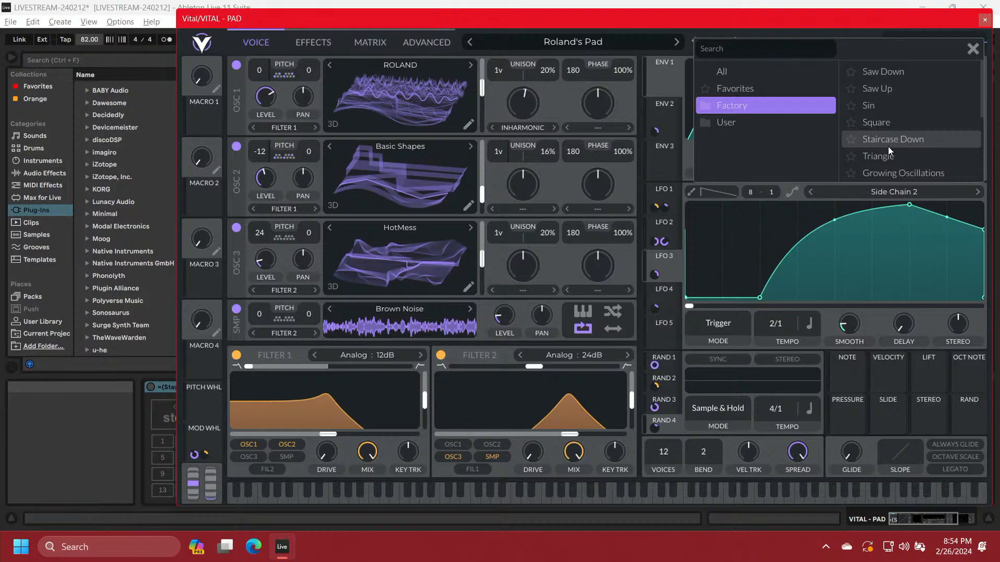
{"action": "scroll", "coordinate": [888, 146], "scroll_direction": "down", "scroll_amount": 5}
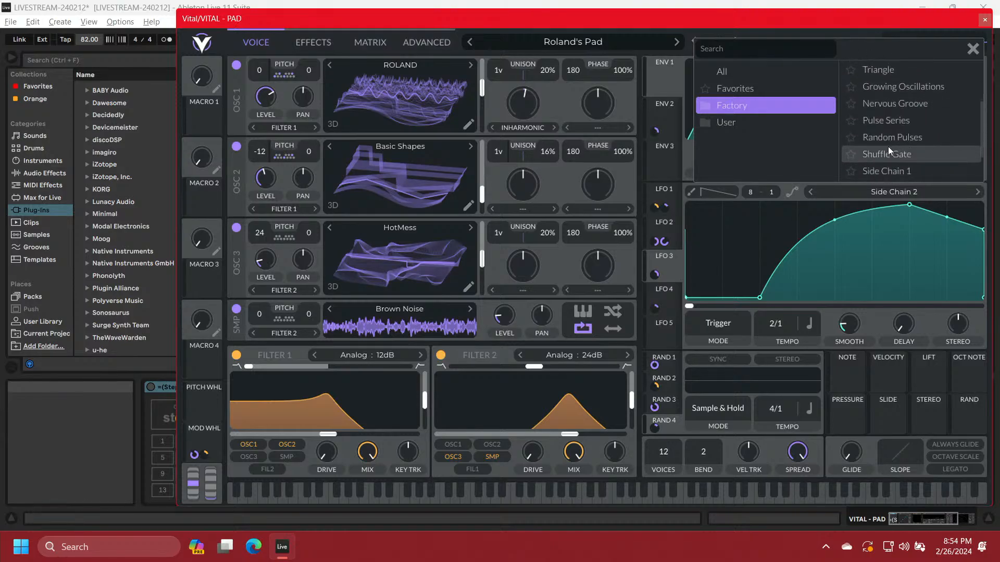
{"action": "left_click", "coordinate": [890, 137]}
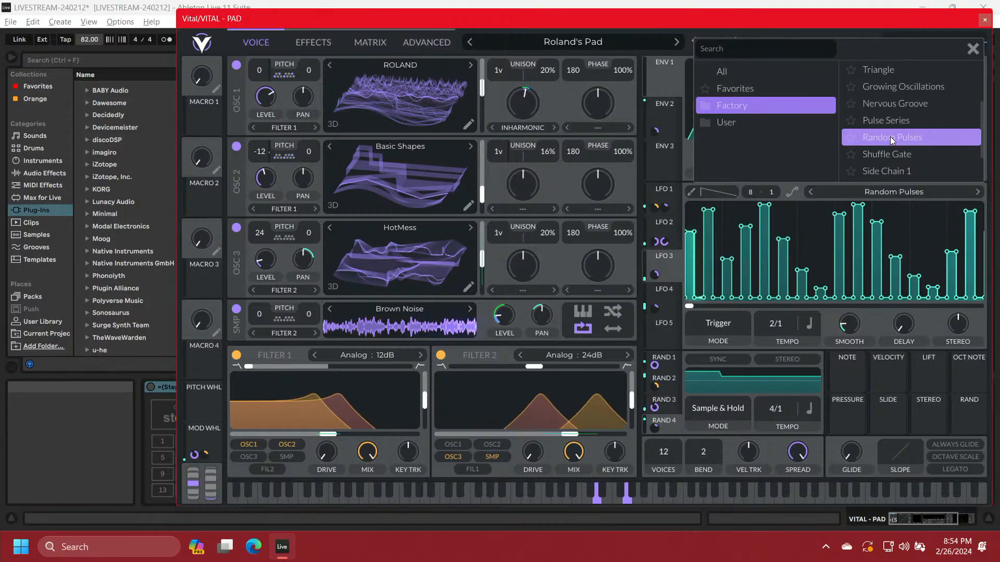
Load the user shape Side Chain 3 into LFO 3 and close the synth's window
{"action": "left_click", "coordinate": [761, 119]}
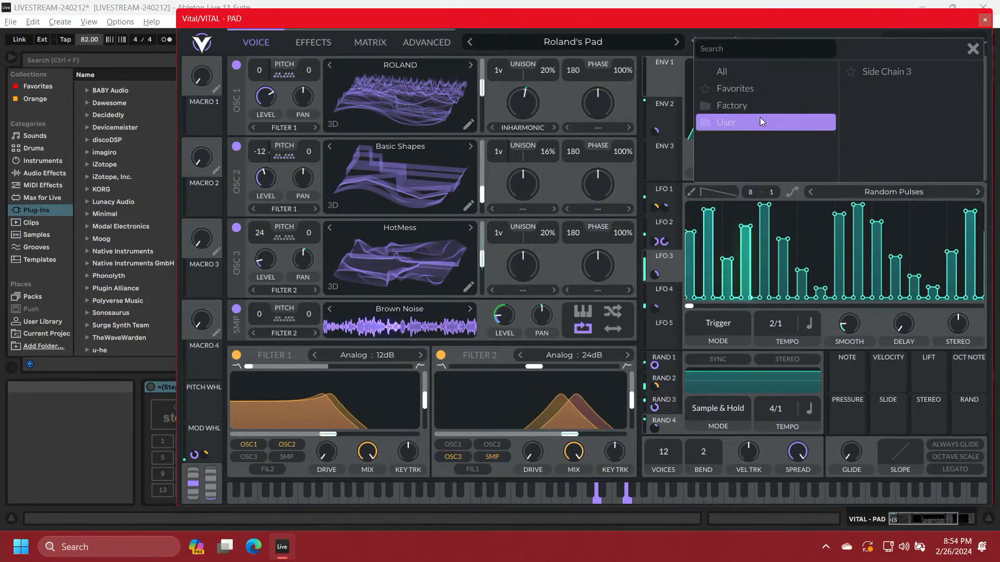
{"action": "left_click", "coordinate": [874, 74]}
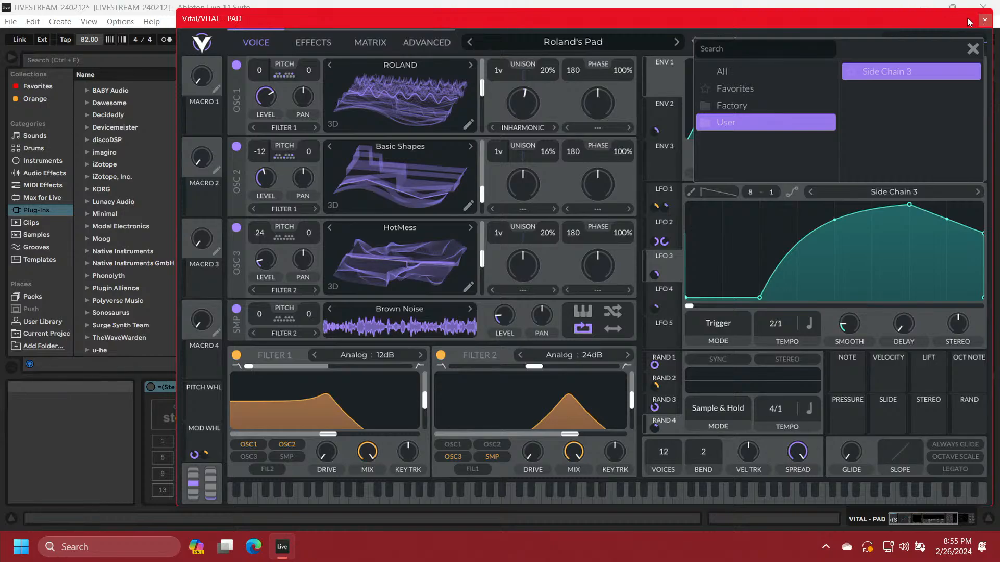
{"action": "left_click", "coordinate": [984, 21]}
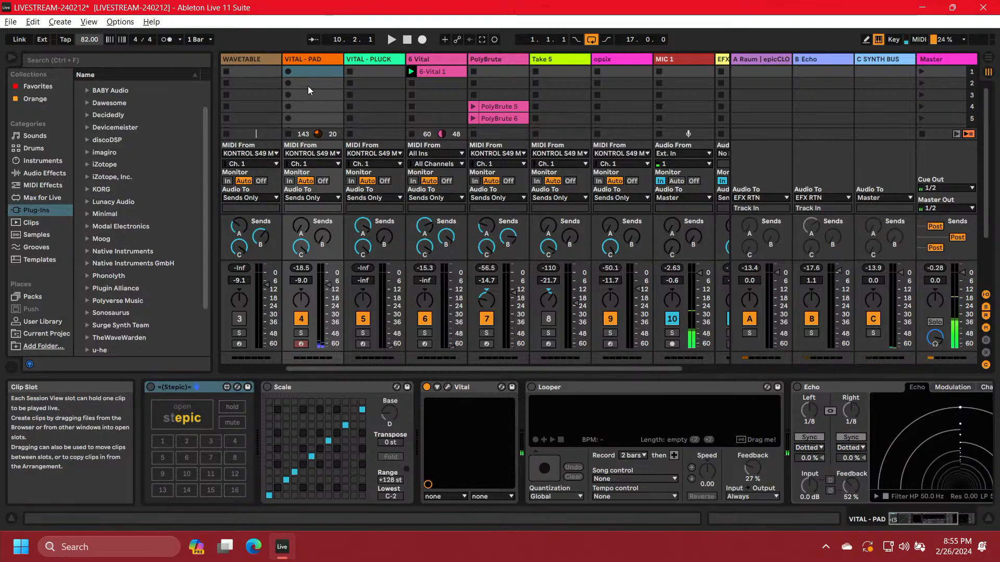
Copy the 6-Vital 1 clip from the 6 Vital track into the first clip slot of the VITAL - PAD track
{"action": "left_click", "coordinate": [427, 72]}
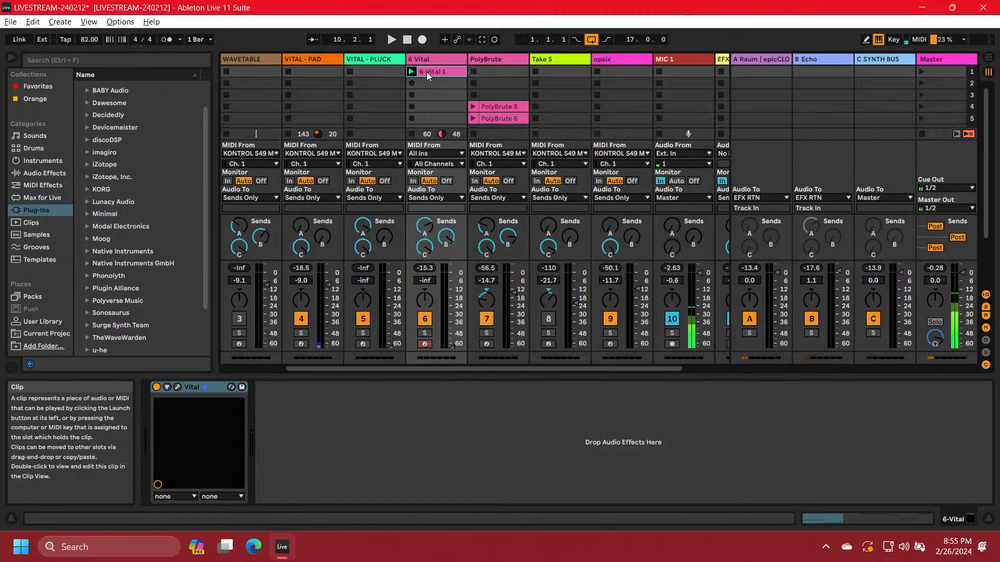
{"action": "double_click", "coordinate": [426, 72]}
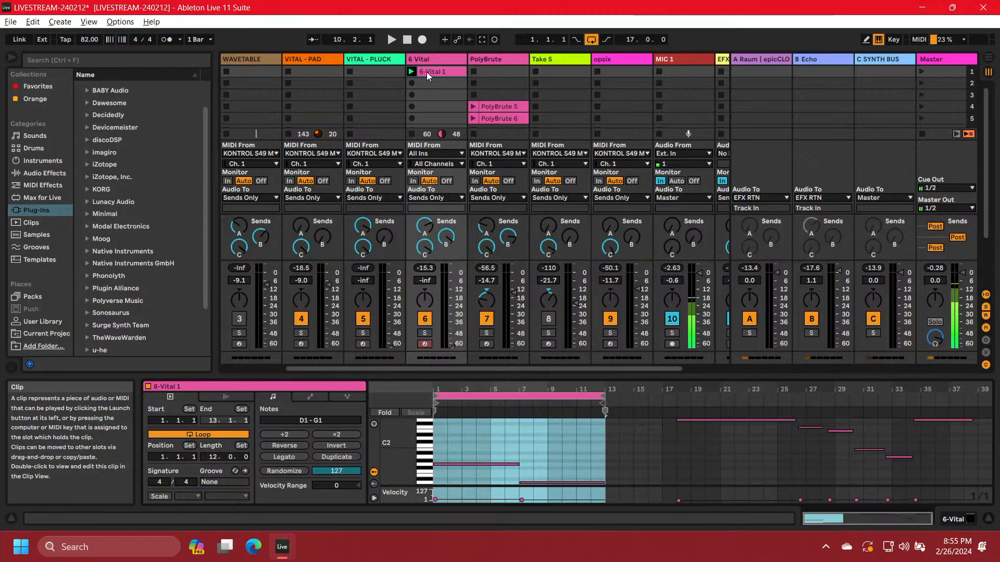
{"action": "right_click", "coordinate": [426, 71]}
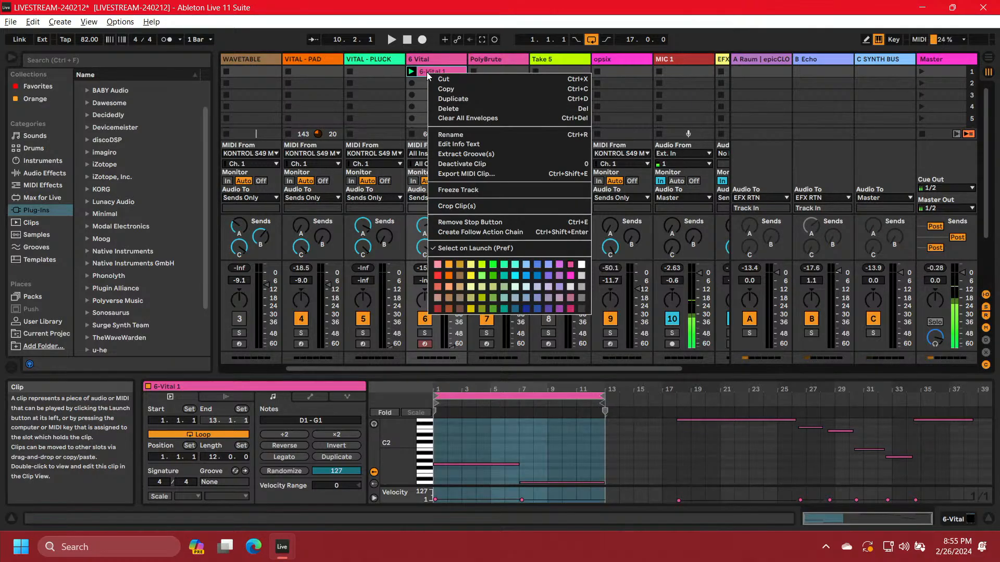
{"action": "left_click", "coordinate": [448, 90]}
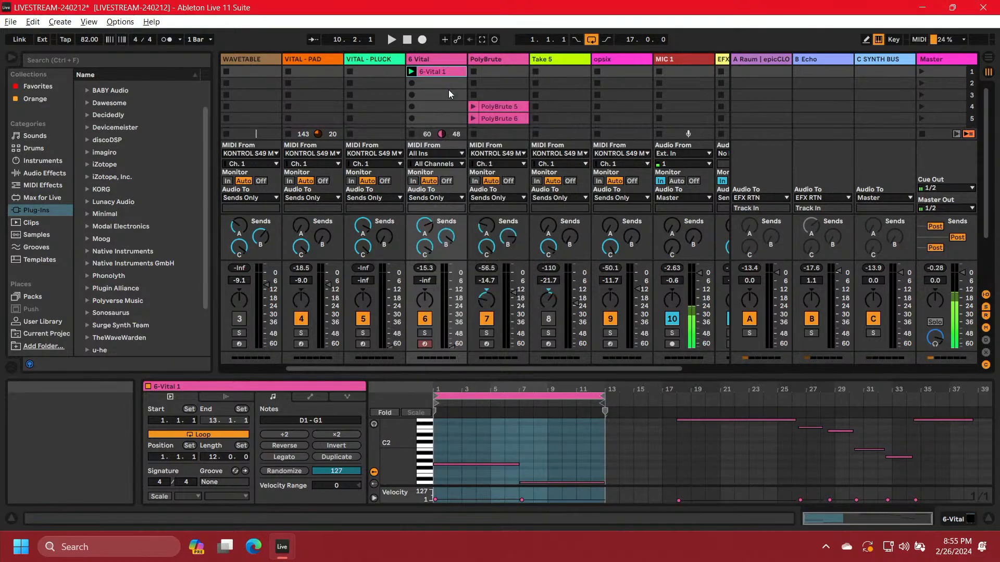
{"action": "left_click", "coordinate": [318, 71]}
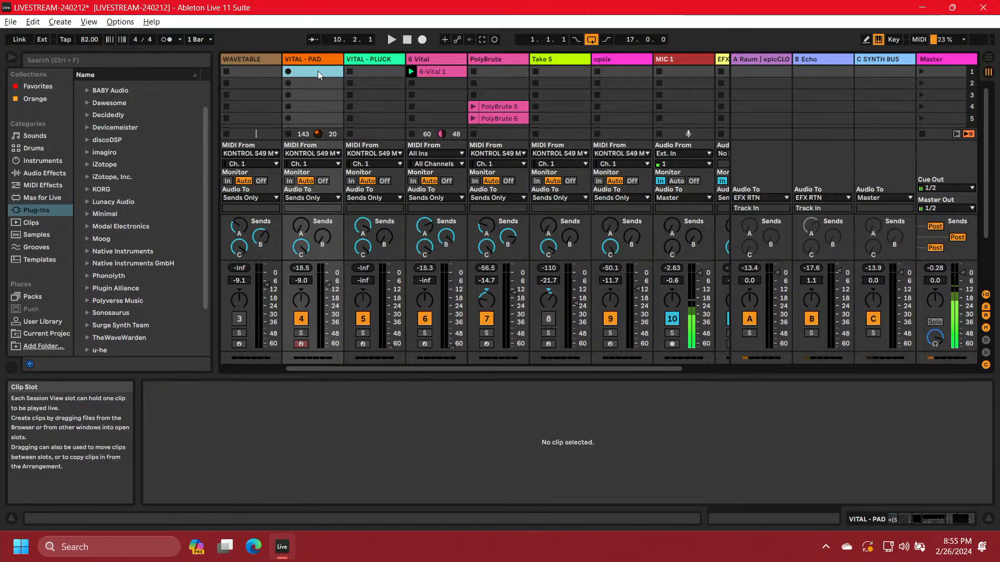
{"action": "right_click", "coordinate": [318, 70]}
{"action": "left_click", "coordinate": [327, 78]}
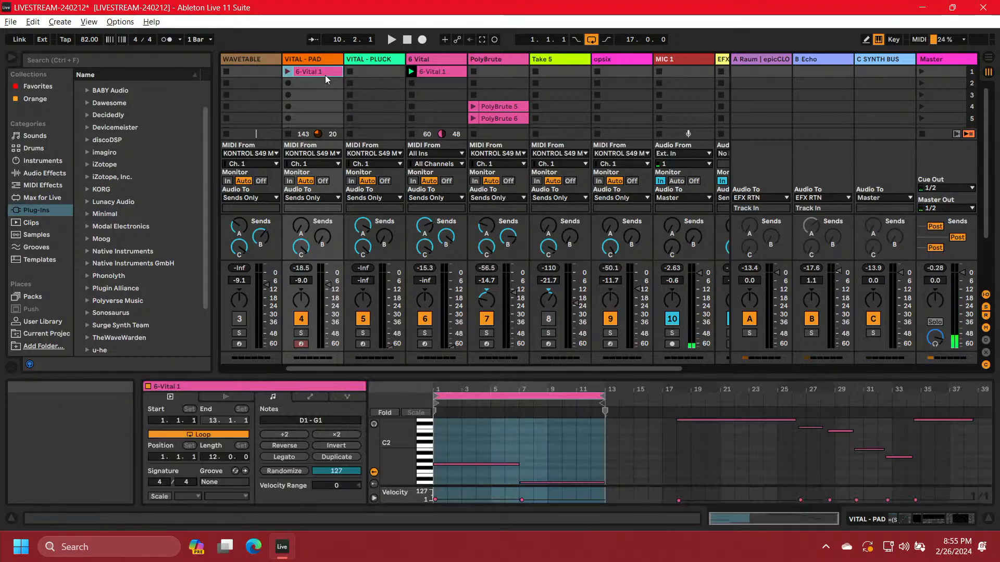
Start playback and launch the 6-Vital 1 clip on the VITAL - PAD track
{"action": "left_click", "coordinate": [390, 41]}
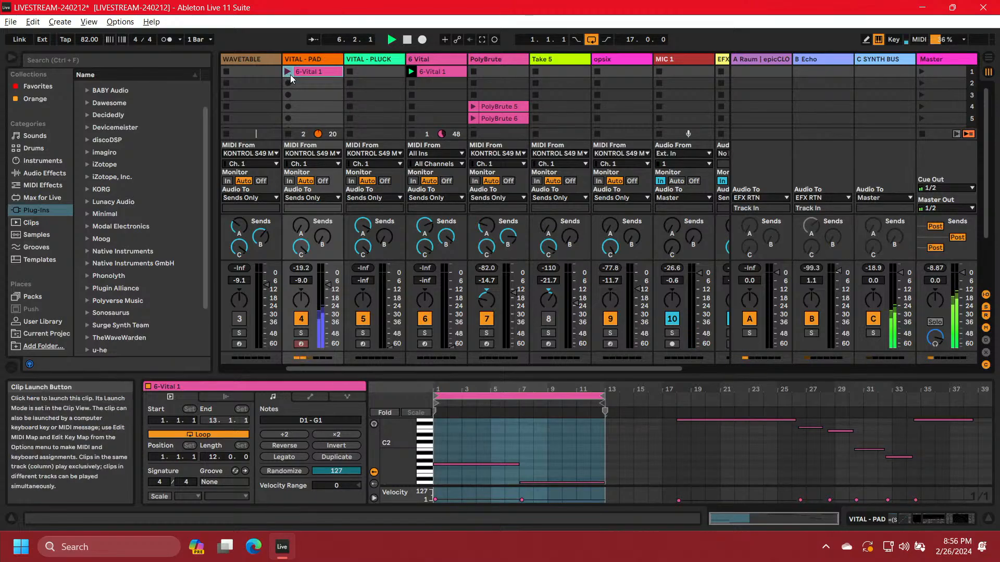
{"action": "left_click", "coordinate": [427, 62]}
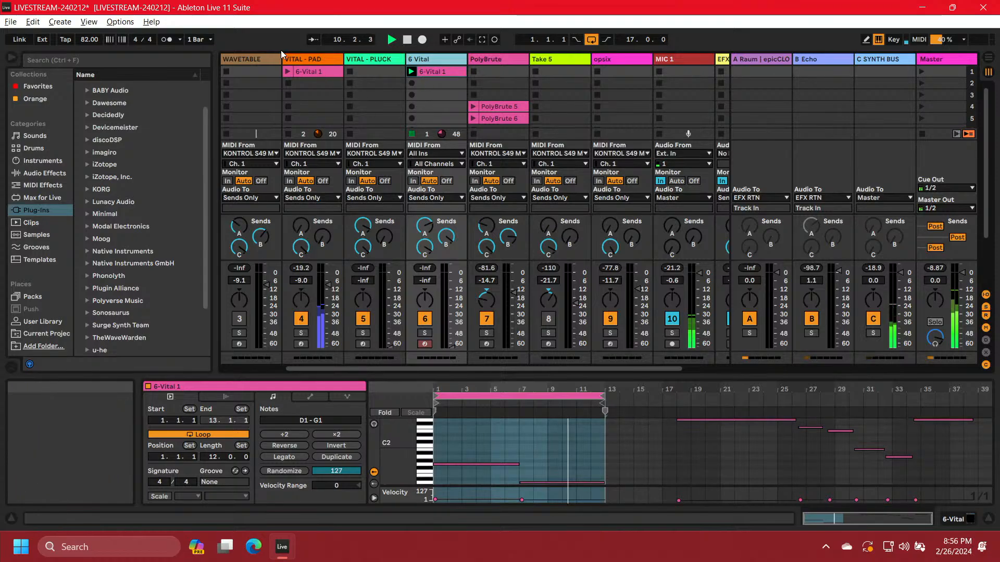
{"action": "left_click", "coordinate": [298, 60]}
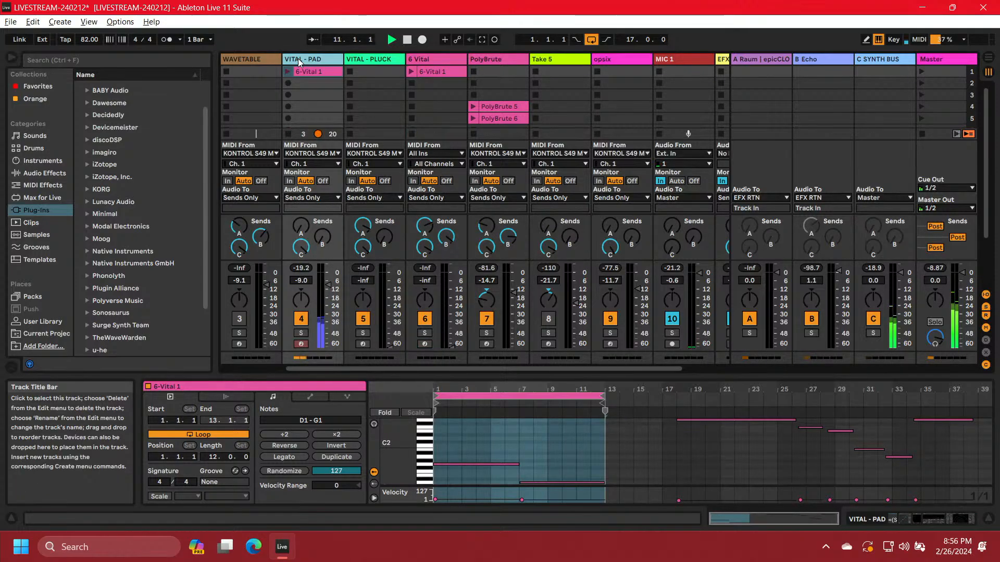
{"action": "left_click", "coordinate": [287, 72]}
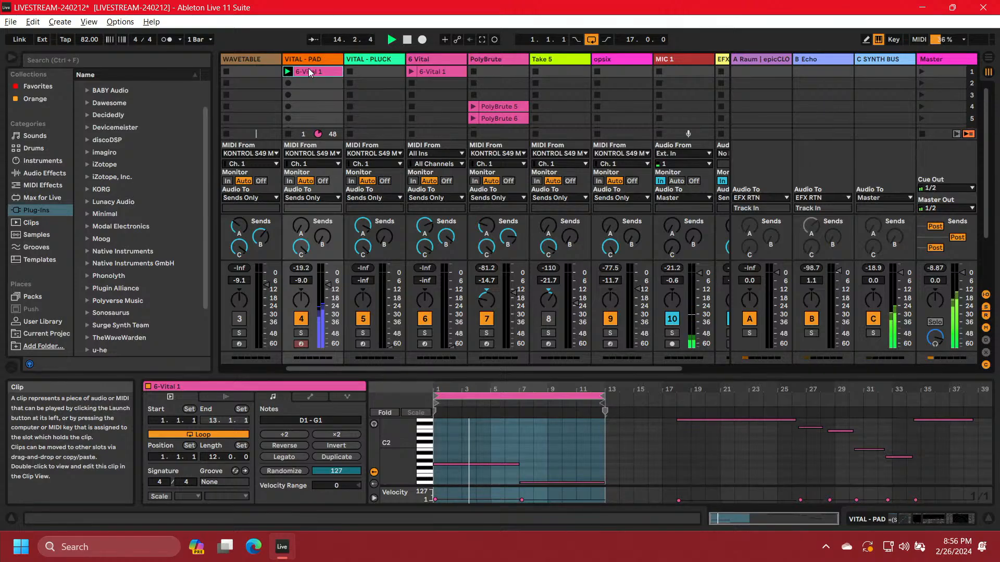
Inspect the Stepic sequence on the VITAL - PLUCK track, and locate Vital in the plug-in browser
{"action": "left_click", "coordinate": [368, 59]}
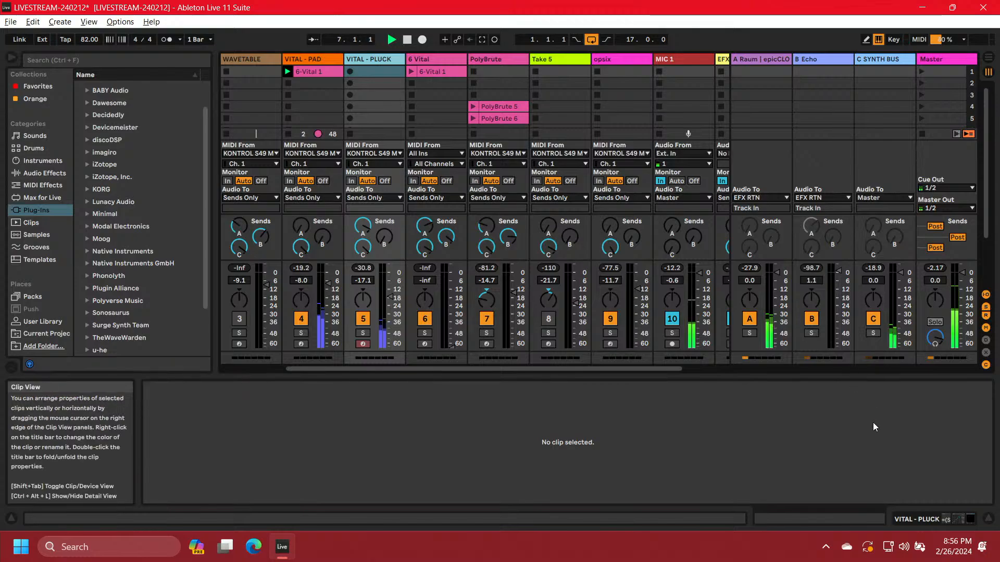
{"action": "left_click", "coordinate": [960, 516]}
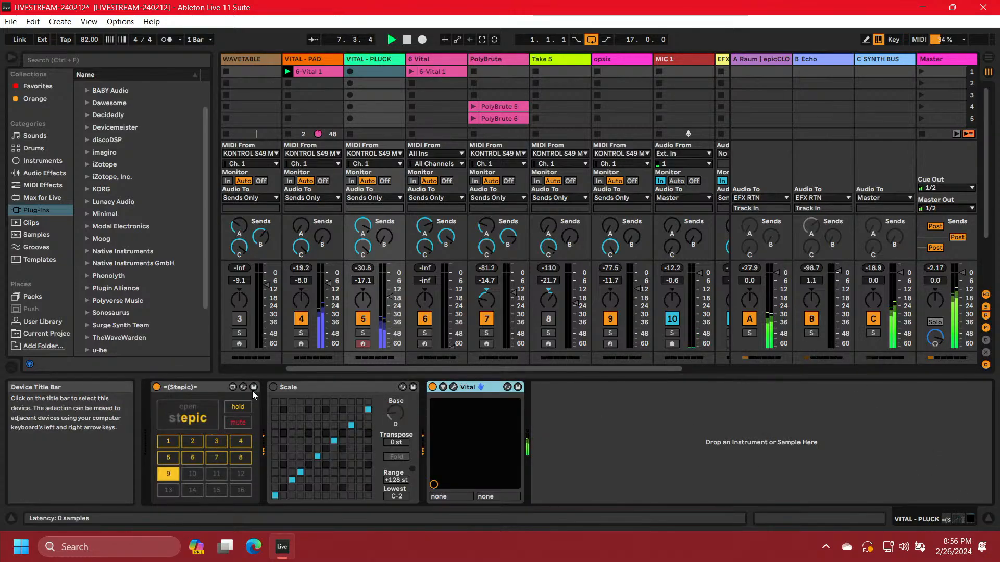
{"action": "left_click", "coordinate": [174, 410]}
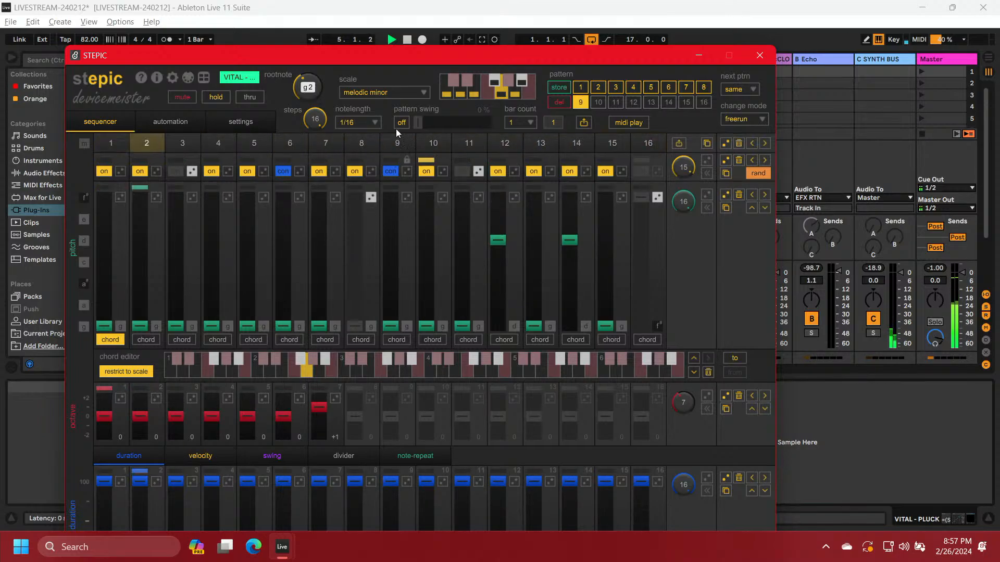
{"action": "left_click", "coordinate": [411, 22]}
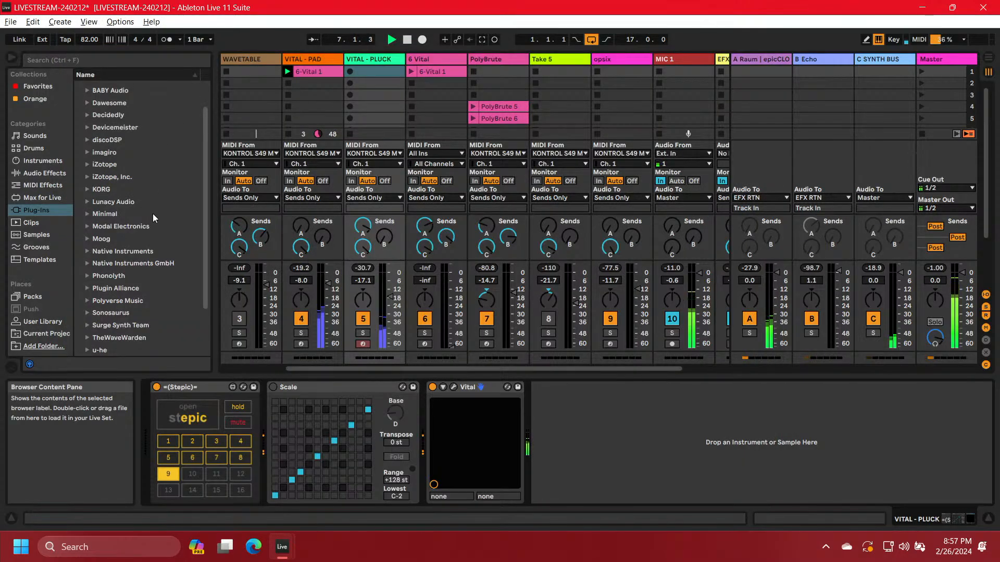
{"action": "scroll", "coordinate": [139, 322], "scroll_direction": "down", "scroll_amount": 2}
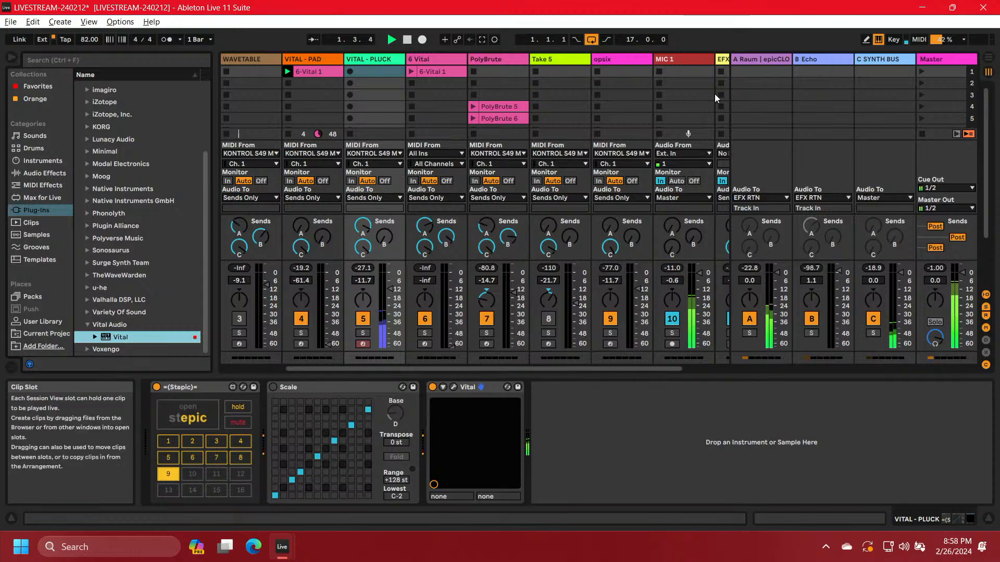
Inspect the epicCLOUDS reverb on return track A, and stop playback
{"action": "left_click", "coordinate": [757, 61]}
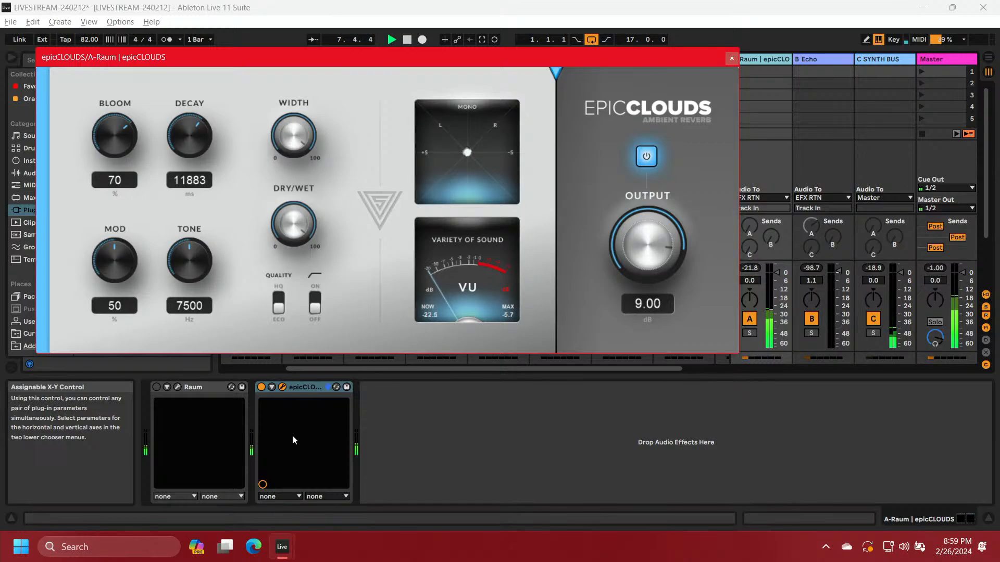
{"action": "left_click", "coordinate": [408, 39]}
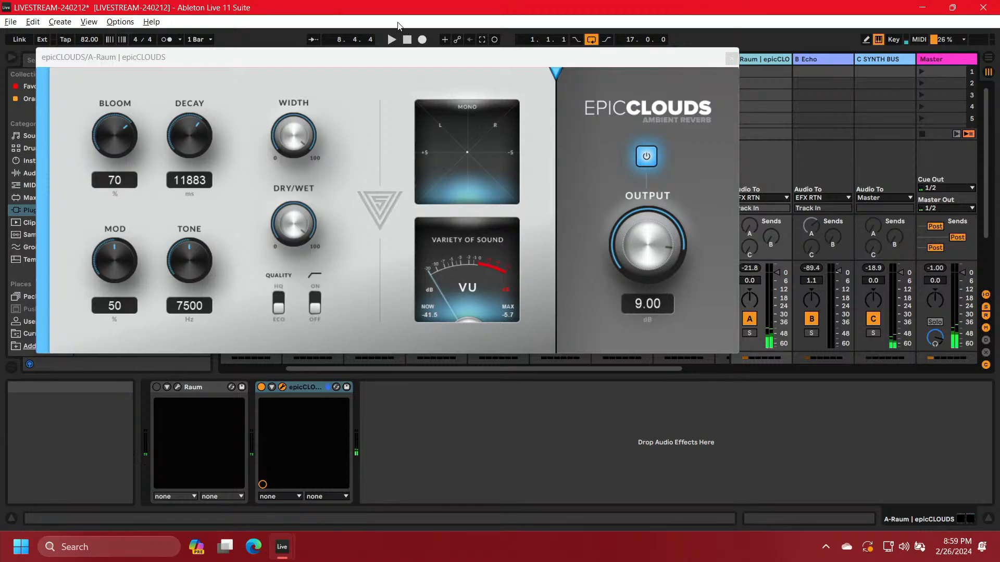
Turn off Stepic on the VITAL - PLUCK track and open that track's Vital instrument
{"action": "key", "text": "Left"}
{"action": "key", "text": "Left"}
{"action": "key", "text": "Left"}
{"action": "key", "text": "Left"}
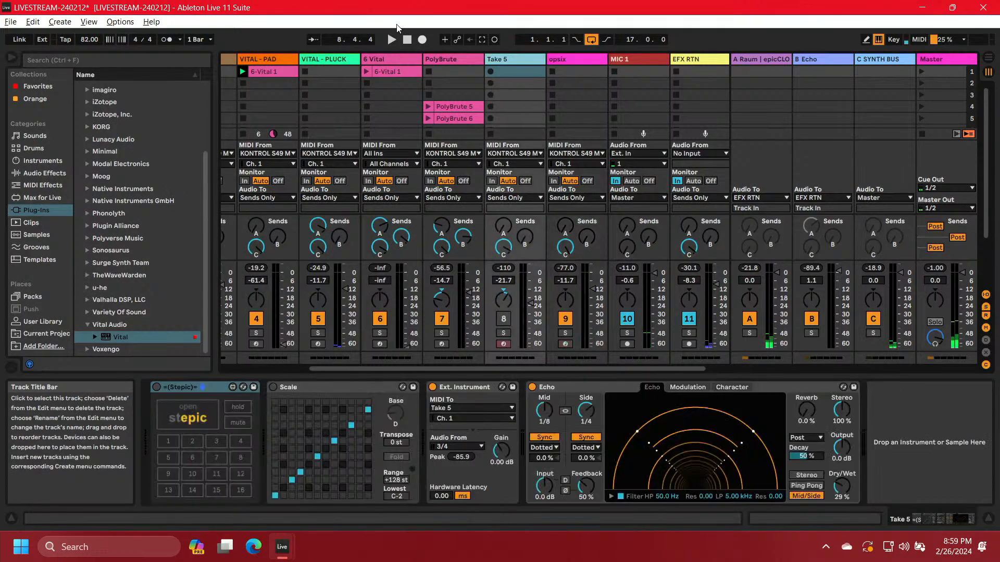
{"action": "key", "text": "Left"}
{"action": "key", "text": "Left"}
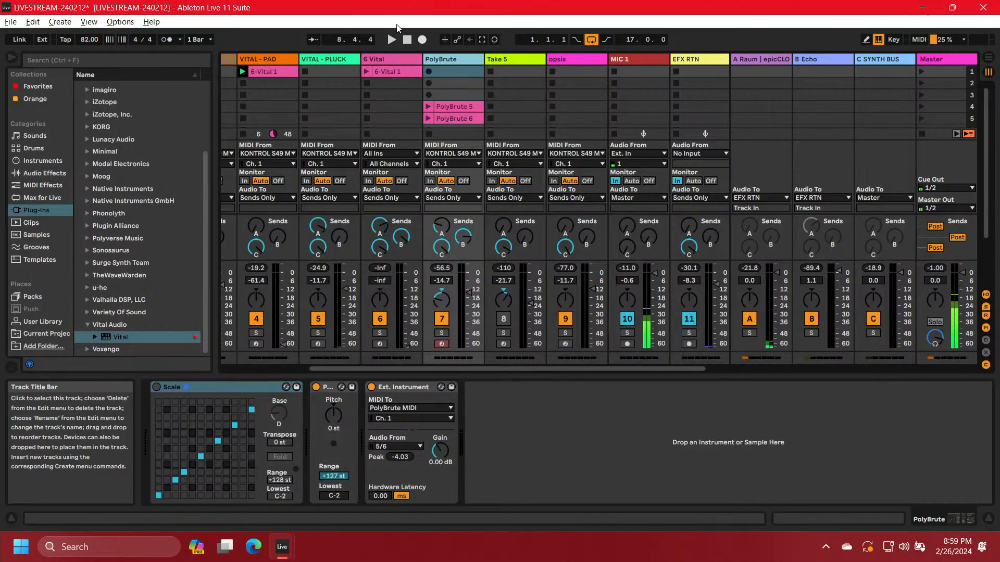
{"action": "key", "text": "Left"}
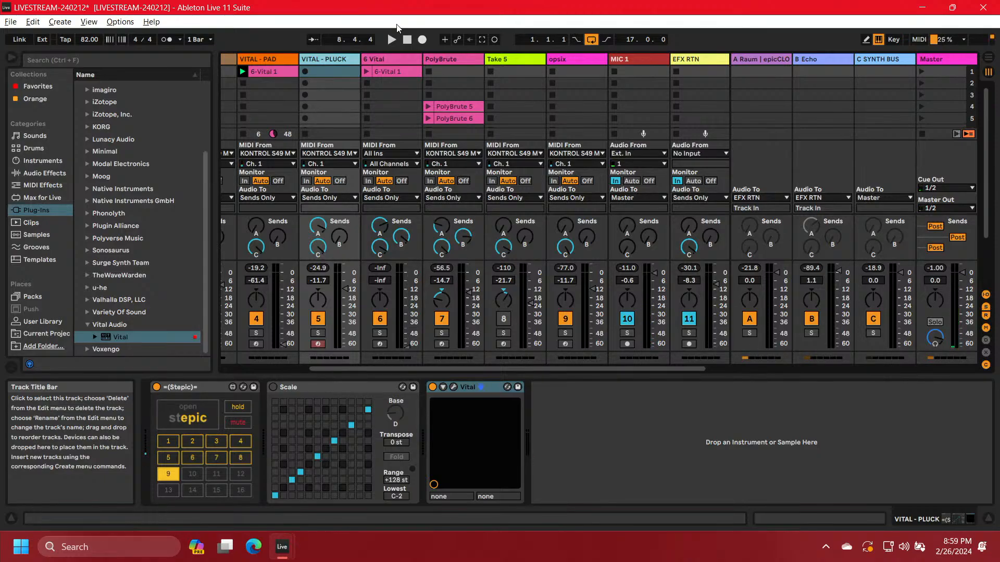
{"action": "left_click", "coordinate": [157, 387]}
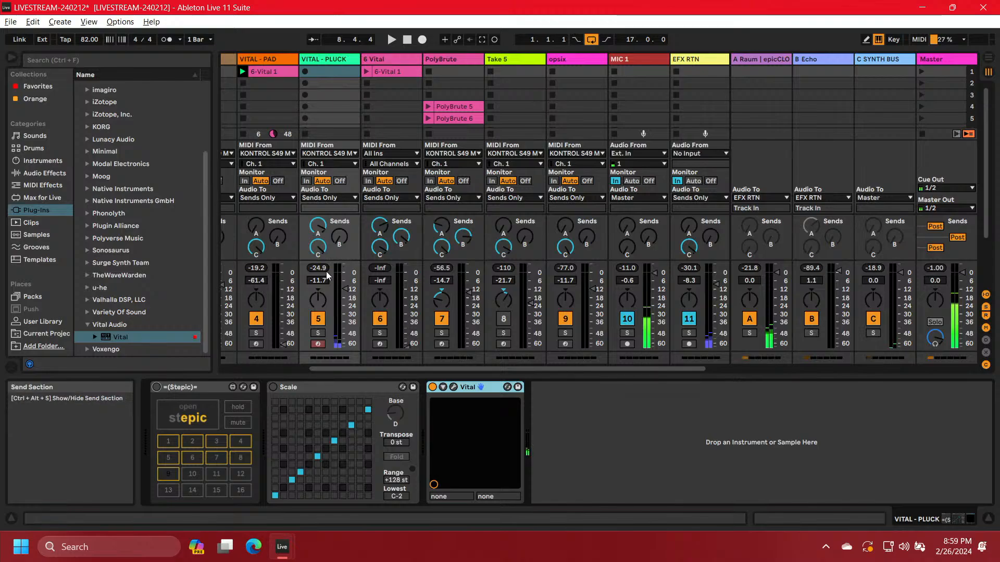
{"action": "left_click", "coordinate": [454, 387]}
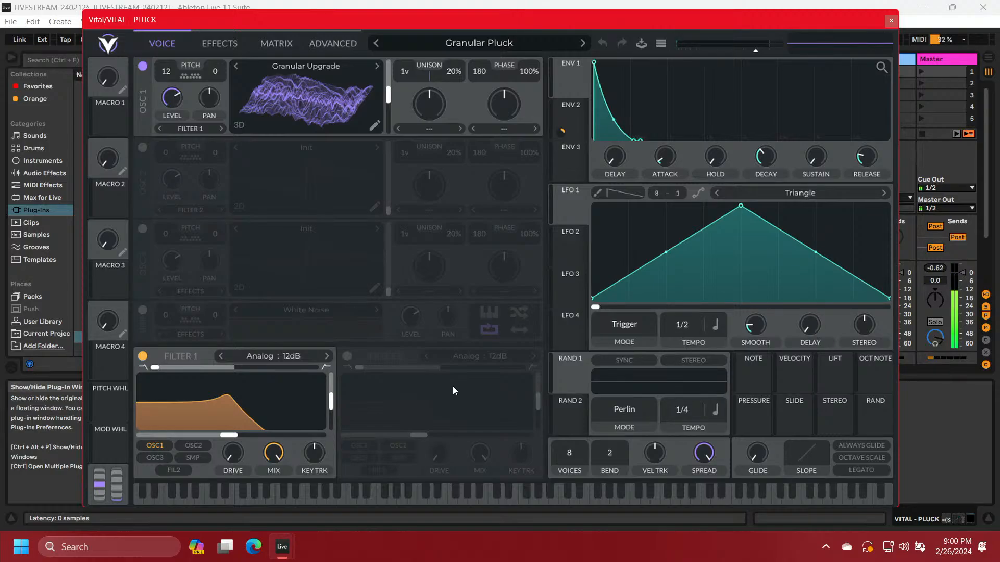
Turn off the reverb in the Granular Pluck patch's effects, and toggle the delay off and back on to compare
{"action": "left_click", "coordinate": [220, 45]}
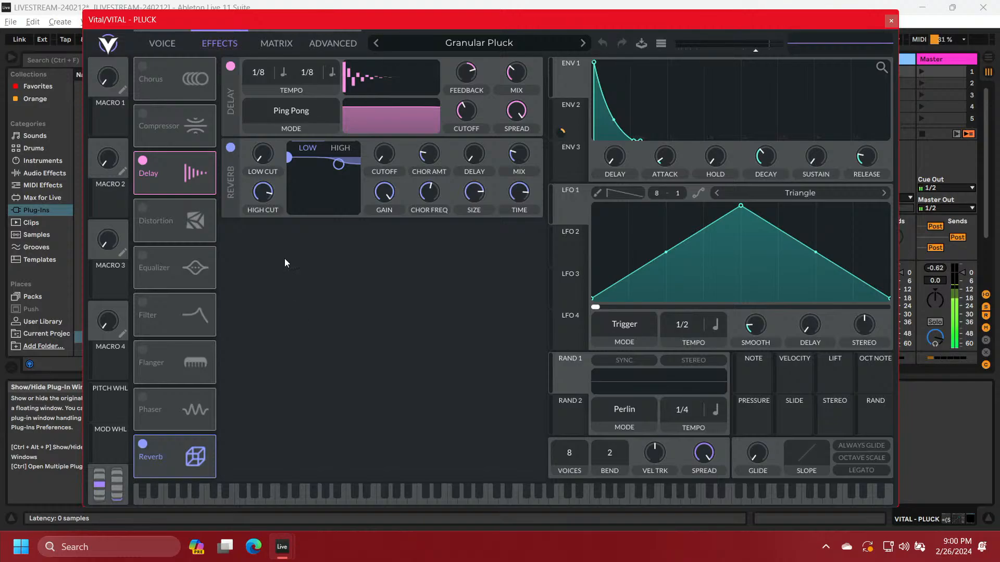
{"action": "left_click", "coordinate": [230, 147]}
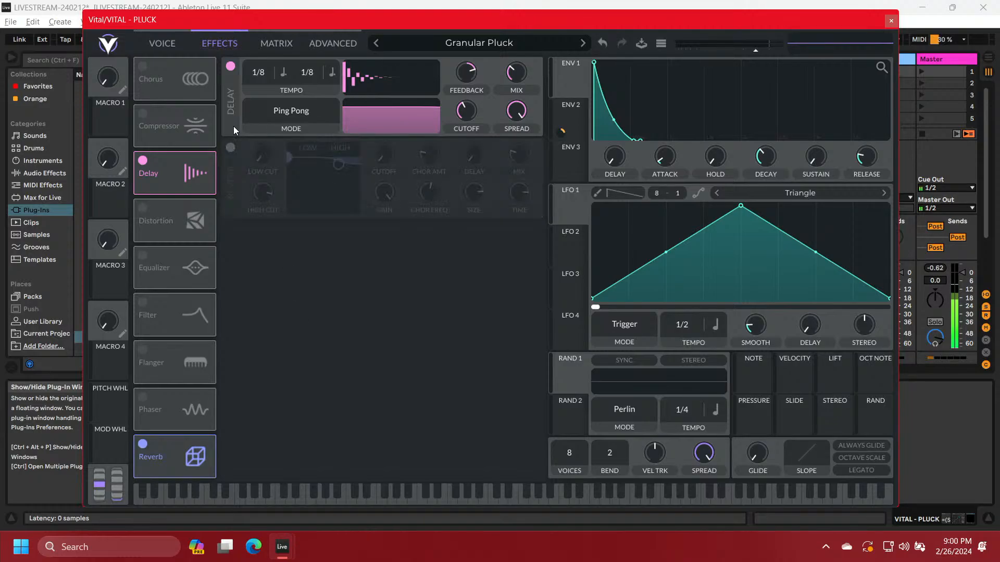
{"action": "left_click", "coordinate": [227, 67]}
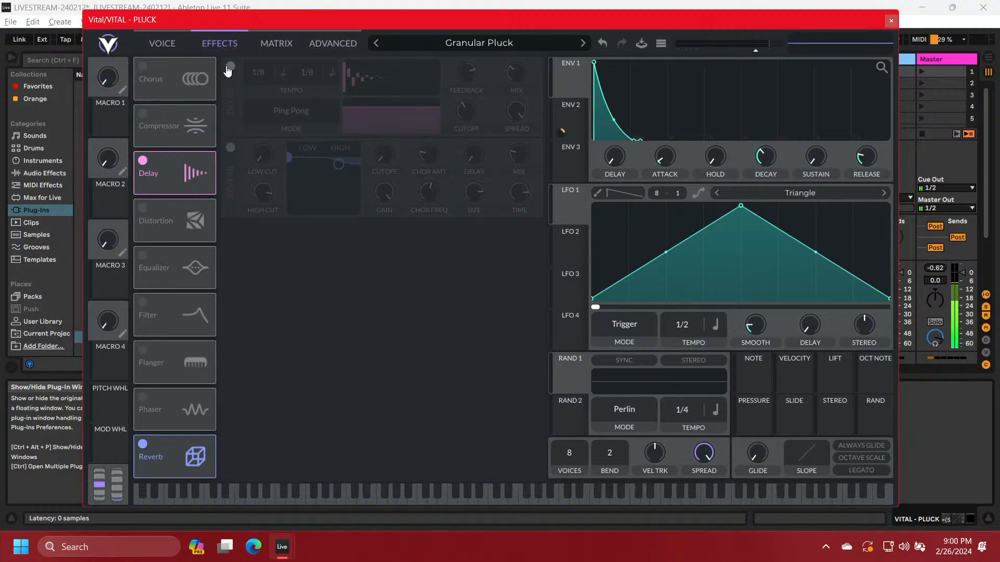
{"action": "left_click", "coordinate": [229, 67]}
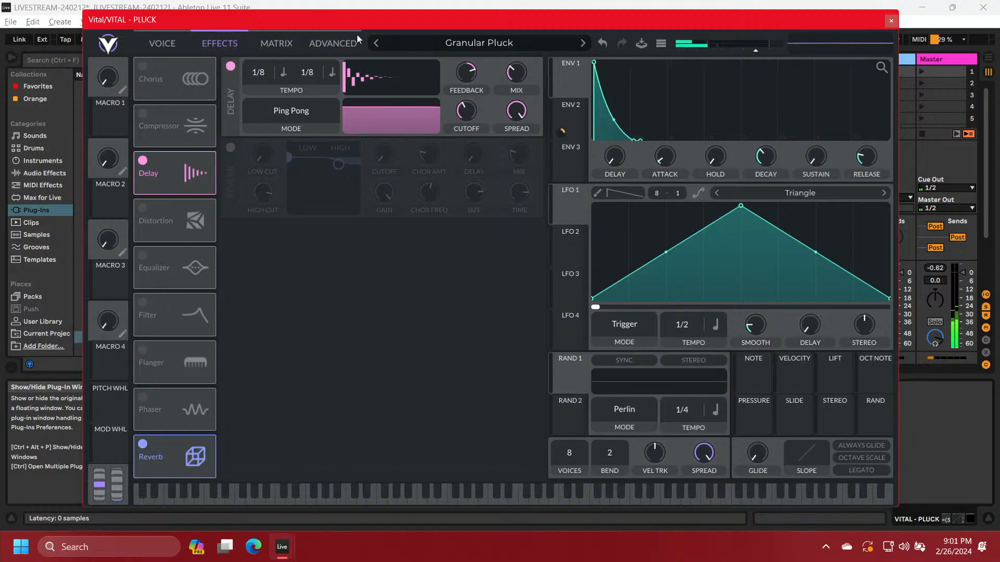
Lower the Ping Pong delay's mix to about 21%
{"action": "mouse_move", "coordinate": [513, 72]}
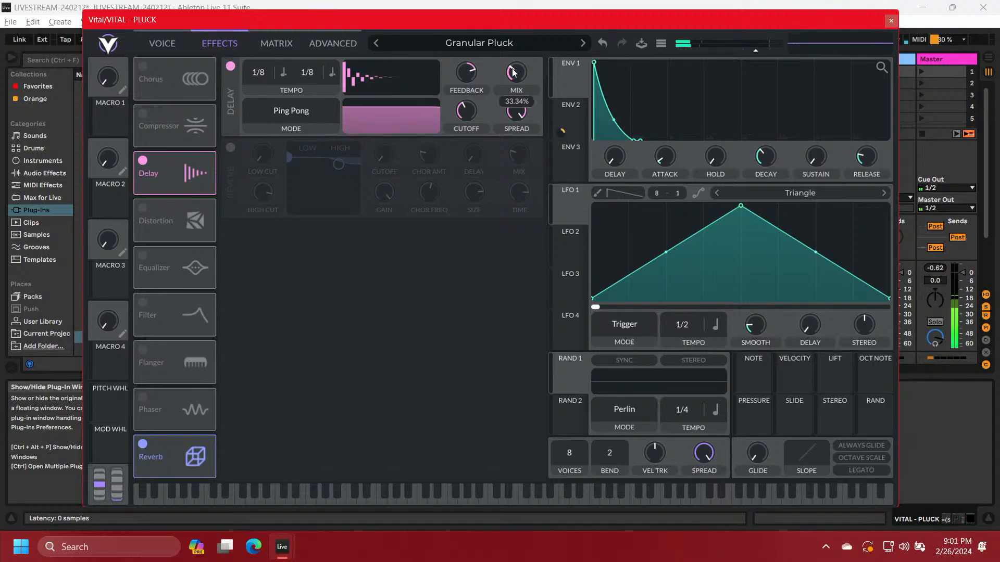
{"action": "left_click_drag", "start_coordinate": [513, 77], "coordinate": [510, 78]}
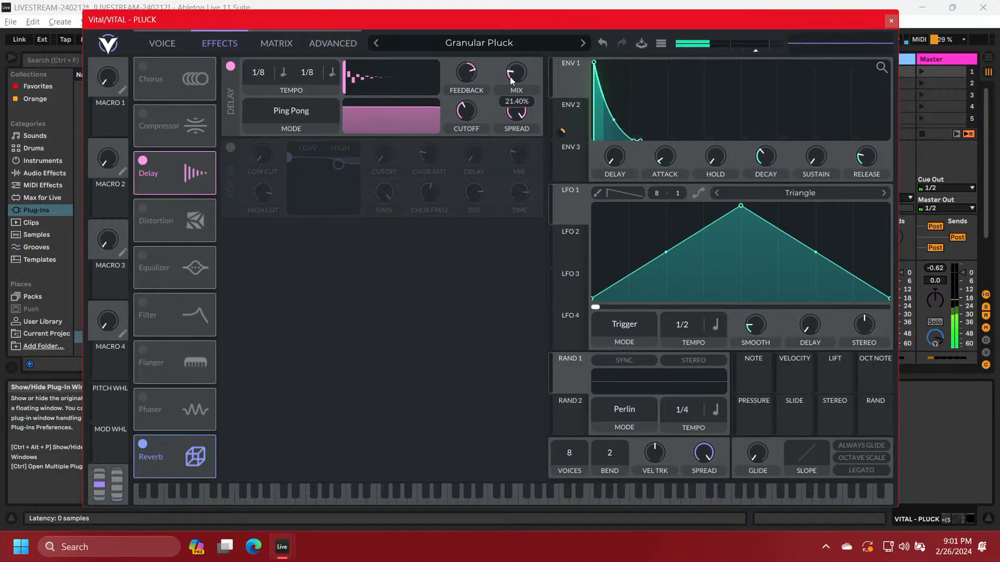
{"action": "mouse_move", "coordinate": [471, 74]}
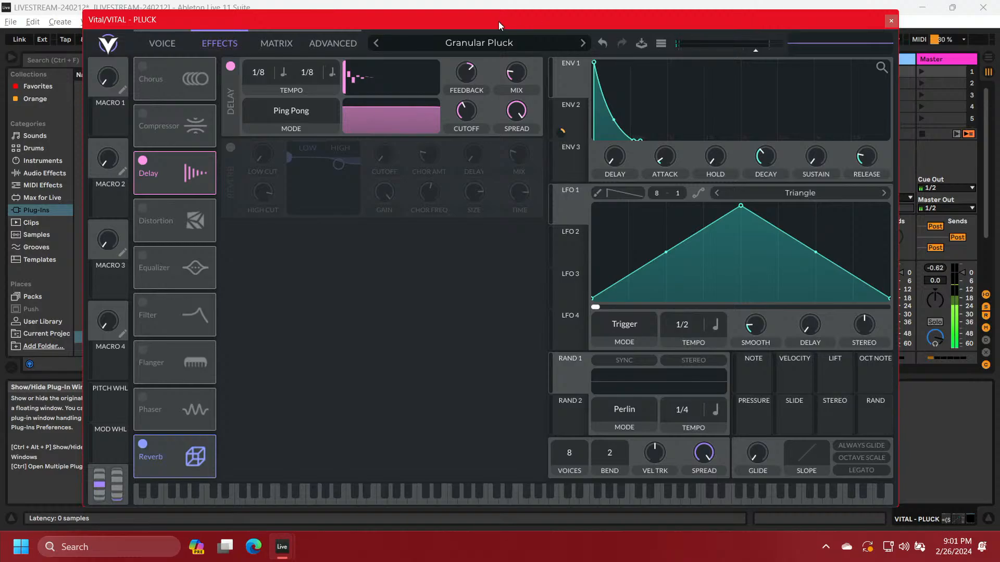
Turn Stepic back on for the VITAL - PLUCK track, and set the project tempo to 69 BPM
{"action": "left_click_drag", "start_coordinate": [495, 21], "coordinate": [629, 33]}
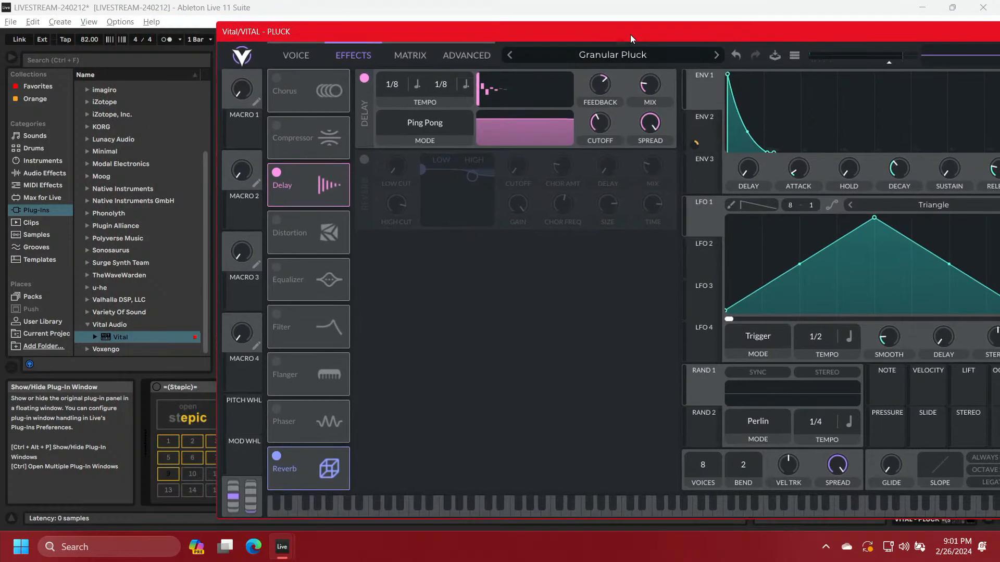
{"action": "left_click", "coordinate": [156, 388]}
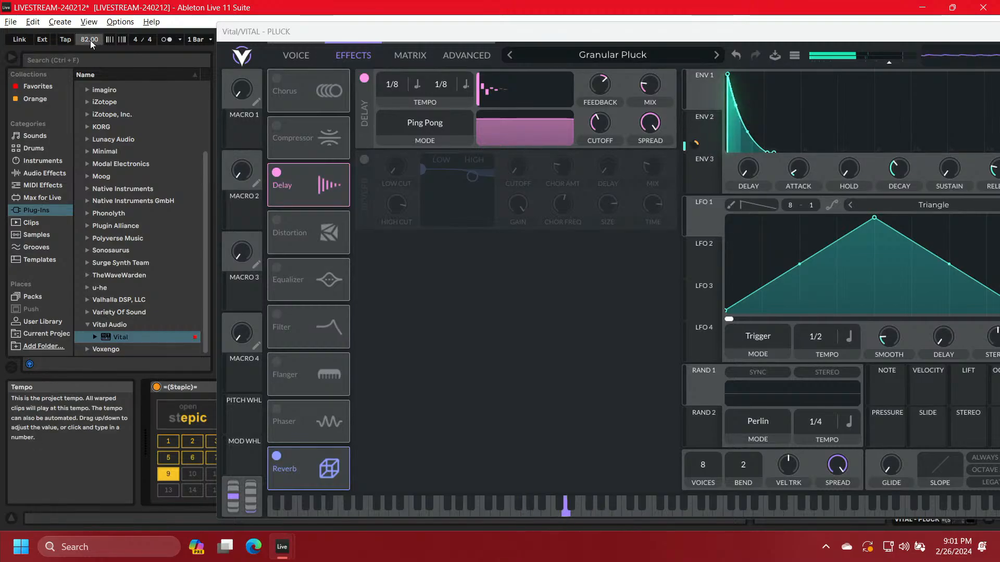
{"action": "mouse_move", "coordinate": [89, 40]}
{"action": "left_mouse_down"}
{"action": "mouse_move", "coordinate": [89, 57]}
{"action": "mouse_move", "coordinate": [90, 40]}
{"action": "left_mouse_up"}
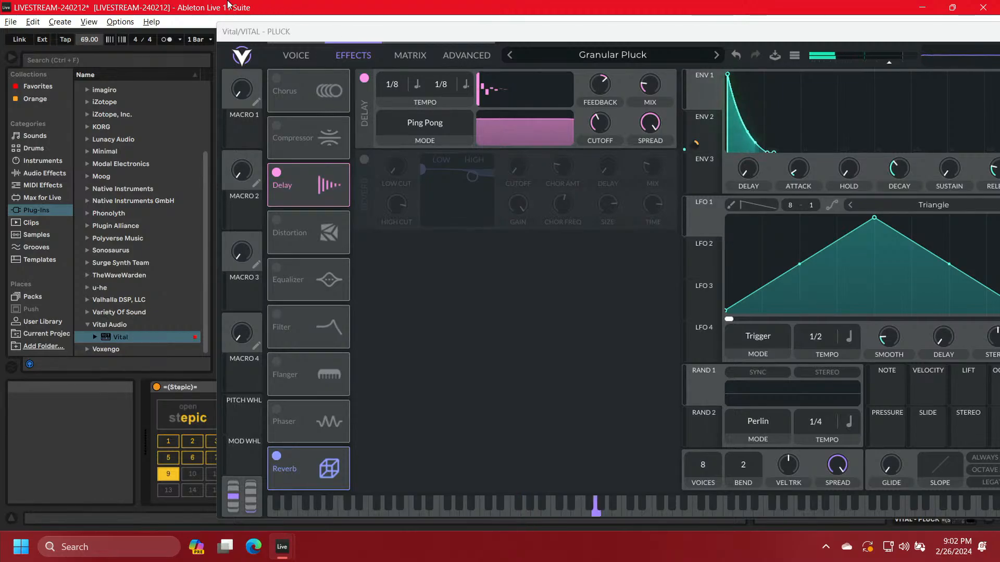
Show the Granular Pluck patch's voice settings, and inspect the epicCLOUDS reverb on return track A
{"action": "left_click", "coordinate": [296, 54]}
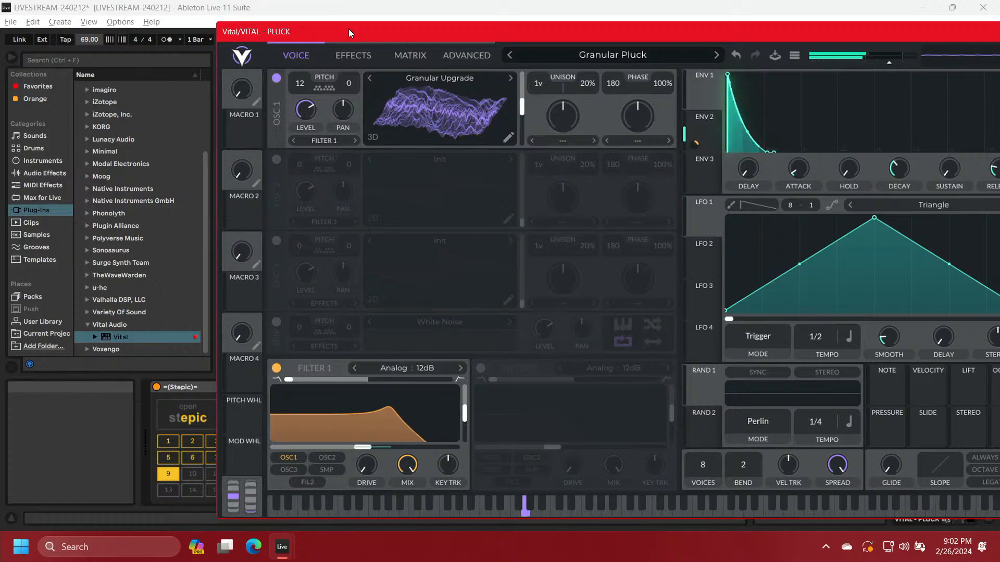
{"action": "key", "text": "Right"}
{"action": "key", "text": "Right"}
{"action": "key", "text": "Right"}
{"action": "key", "text": "Right"}
{"action": "key", "text": "Right"}
{"action": "key", "text": "Right"}
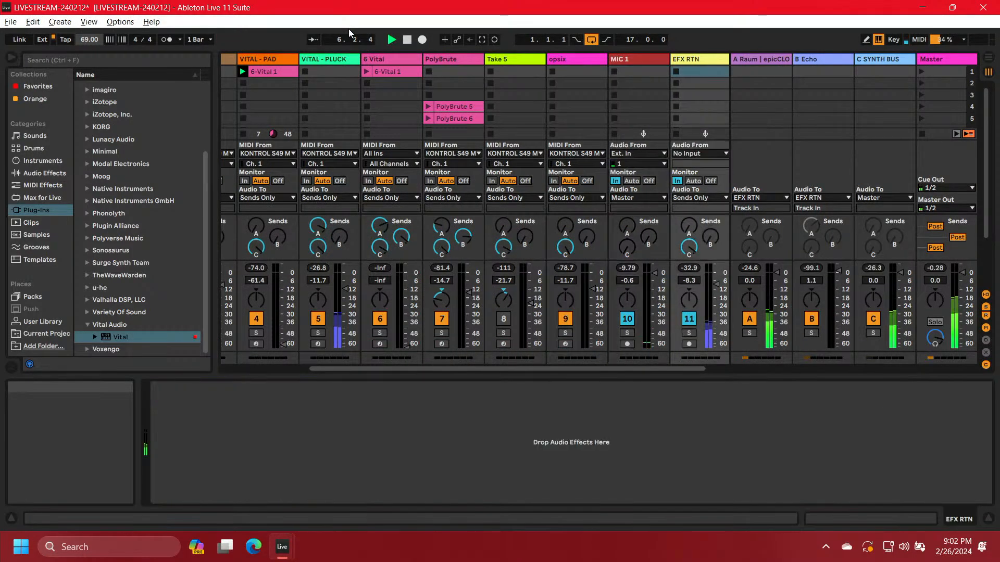
{"action": "key", "text": "Right"}
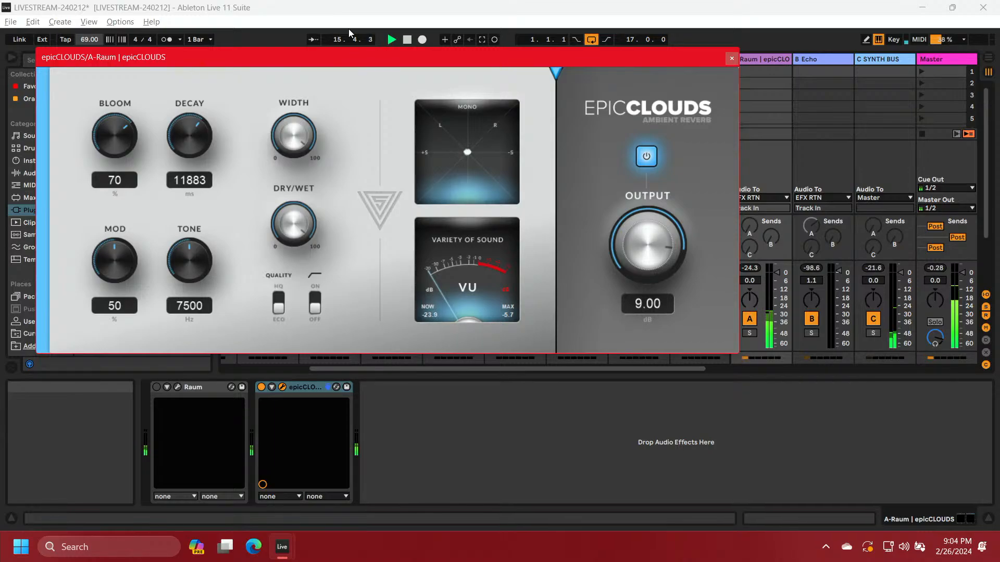
{"action": "key", "text": "alt+Tab"}
{"action": "key", "text": "alt+Tab"}
{"action": "key", "text": "alt+Tab"}
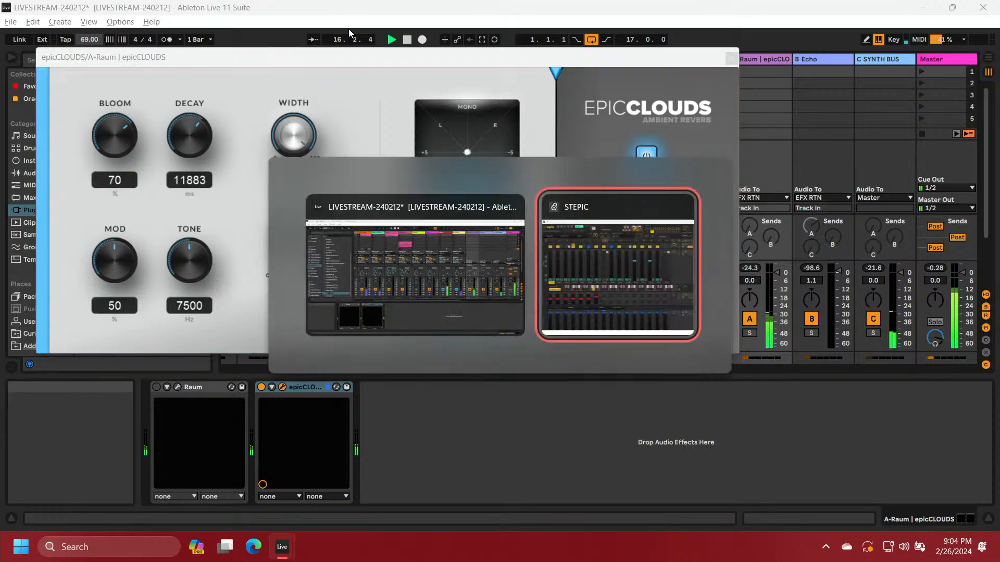
{"action": "key", "text": "alt+Tab"}
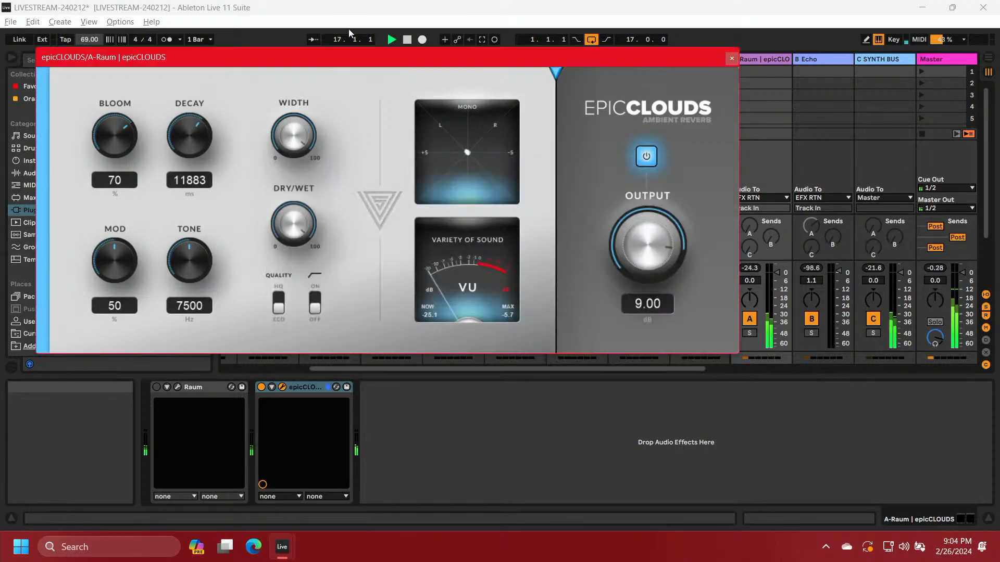
Close the epicCLOUDS window and return to the Vital instrument on the VITAL - PLUCK track
{"action": "left_click", "coordinate": [732, 59]}
{"action": "key", "text": "Left"}
{"action": "key", "text": "Left"}
{"action": "key", "text": "Left"}
{"action": "key", "text": "Left"}
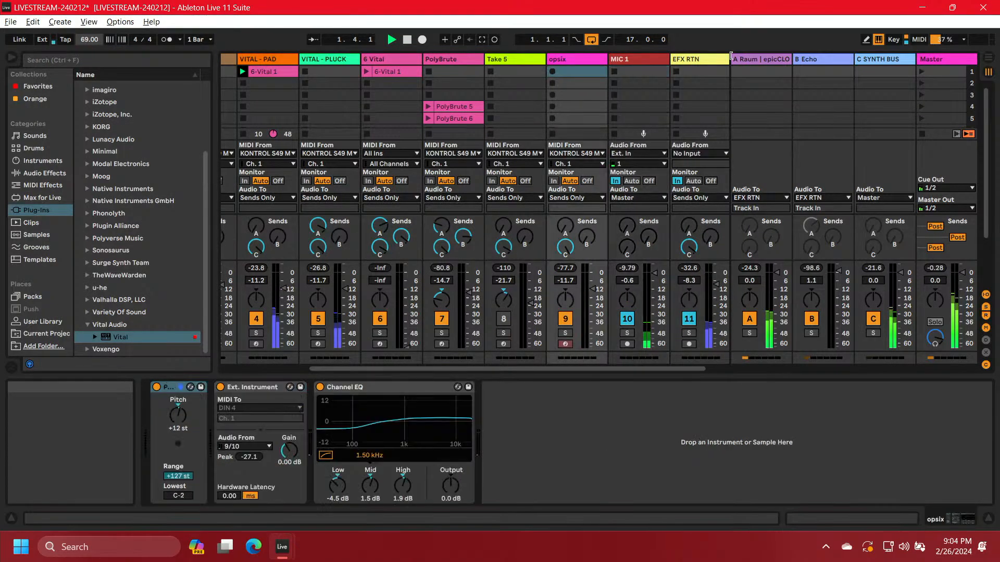
{"action": "key", "text": "Left"}
{"action": "key", "text": "Left"}
{"action": "key", "text": "Left"}
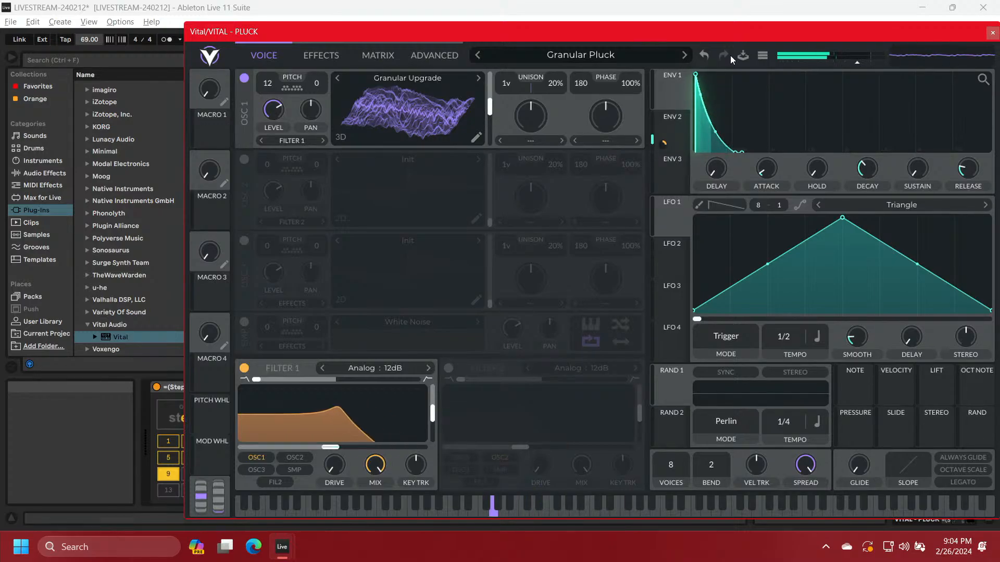
Open the Vital instrument on the 6 Vital track and initialize its preset
{"action": "key", "text": "Right"}
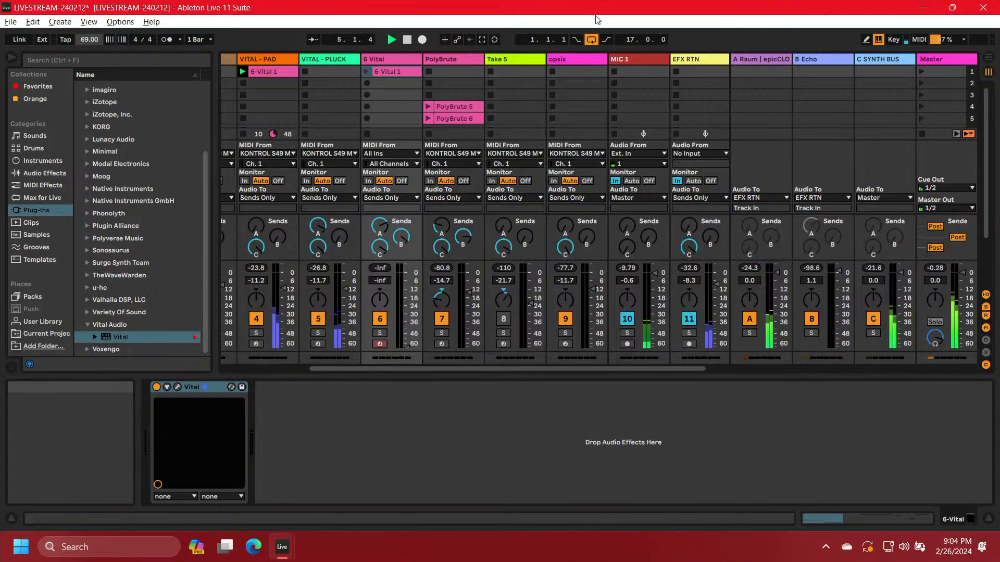
{"action": "left_click", "coordinate": [177, 387]}
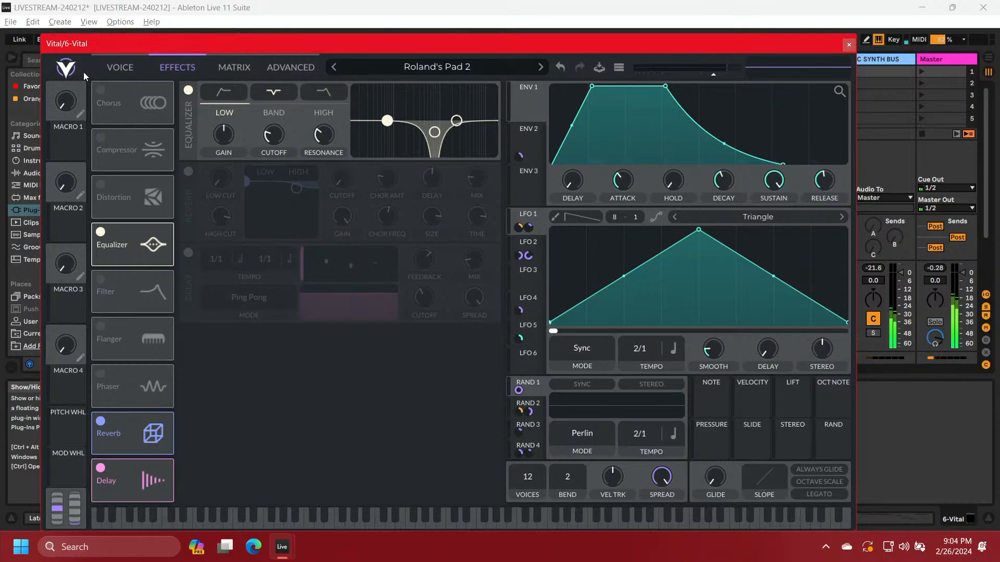
{"action": "left_click", "coordinate": [118, 69]}
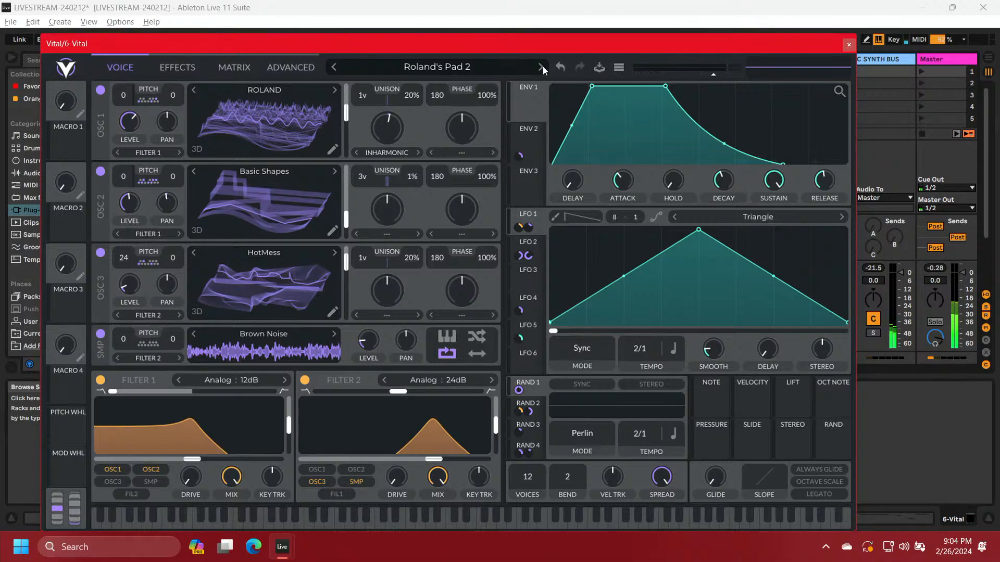
{"action": "left_click", "coordinate": [618, 69]}
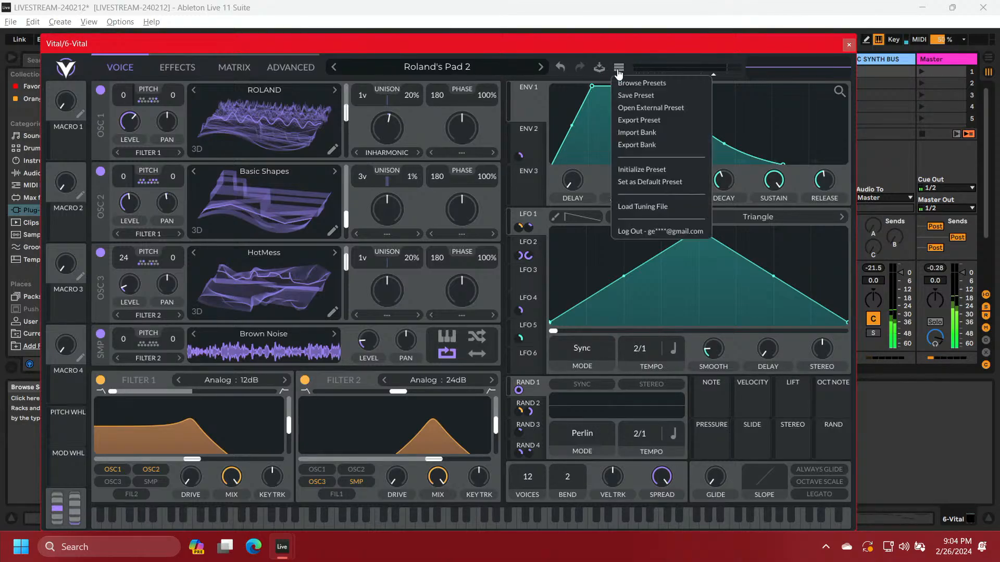
{"action": "left_click", "coordinate": [645, 173]}
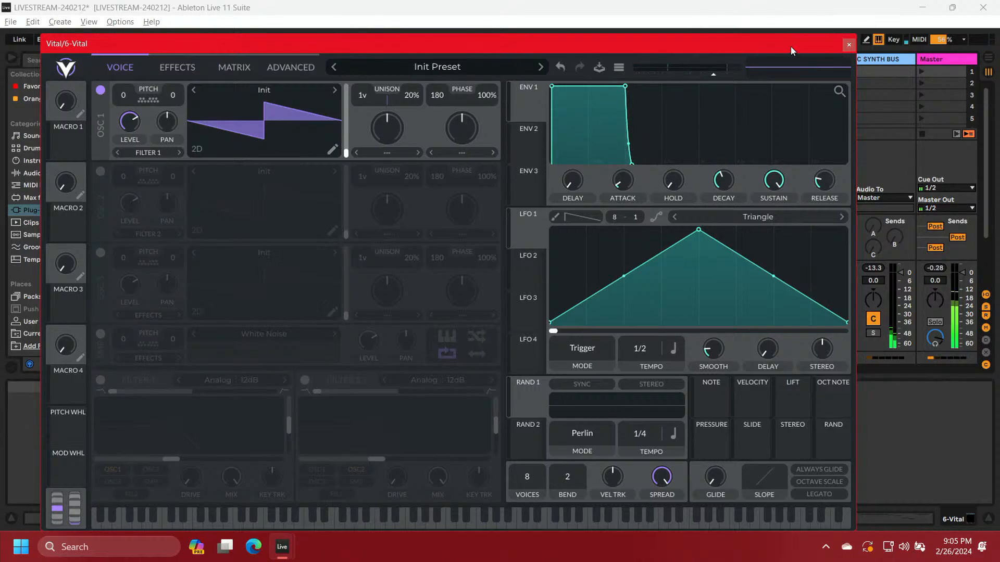
Close the Vital window and turn sends A and B on the 6 Vital track fully down to -inf dB
{"action": "left_click", "coordinate": [847, 45]}
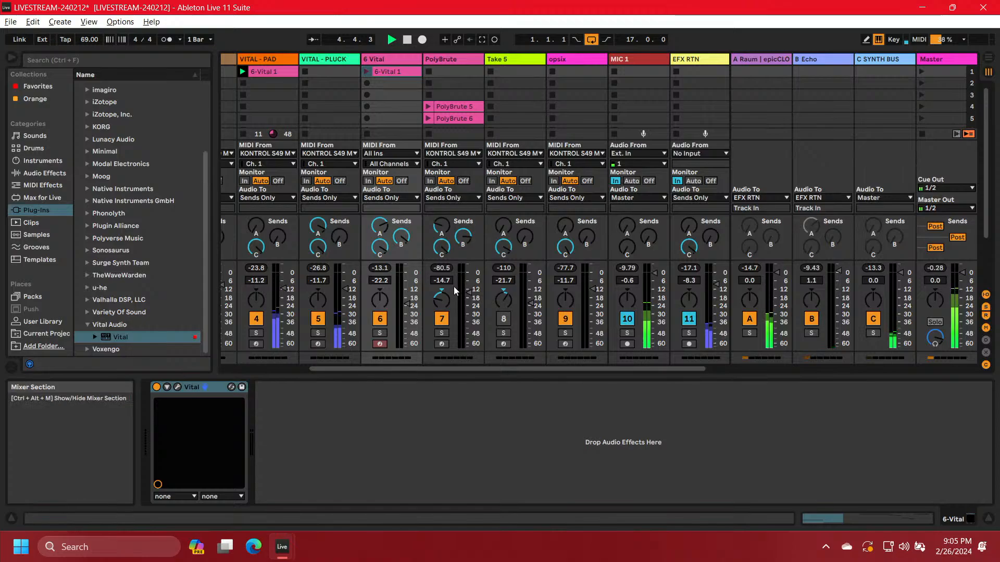
{"action": "left_click", "coordinate": [385, 235]}
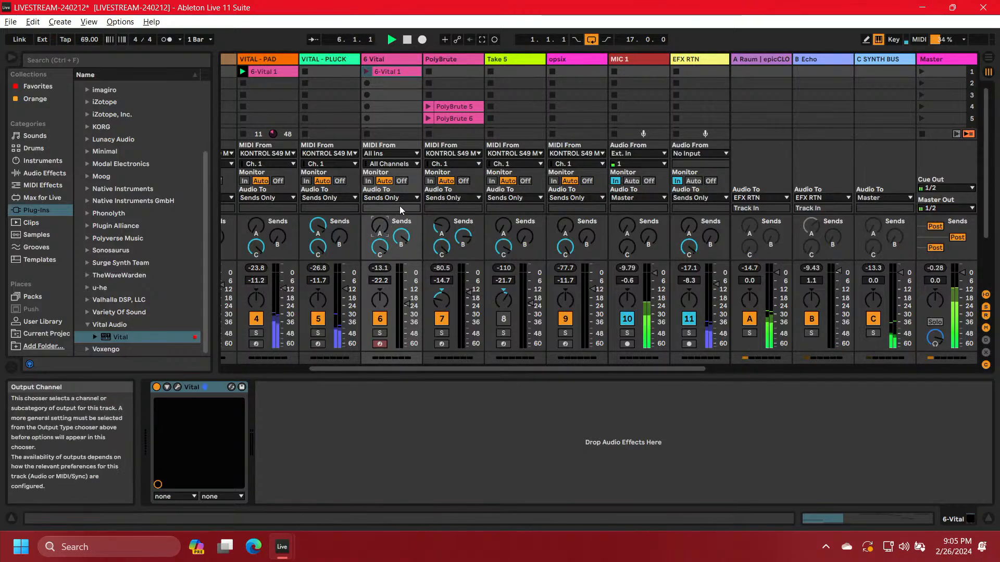
{"action": "left_click_drag", "start_coordinate": [402, 232], "coordinate": [402, 312]}
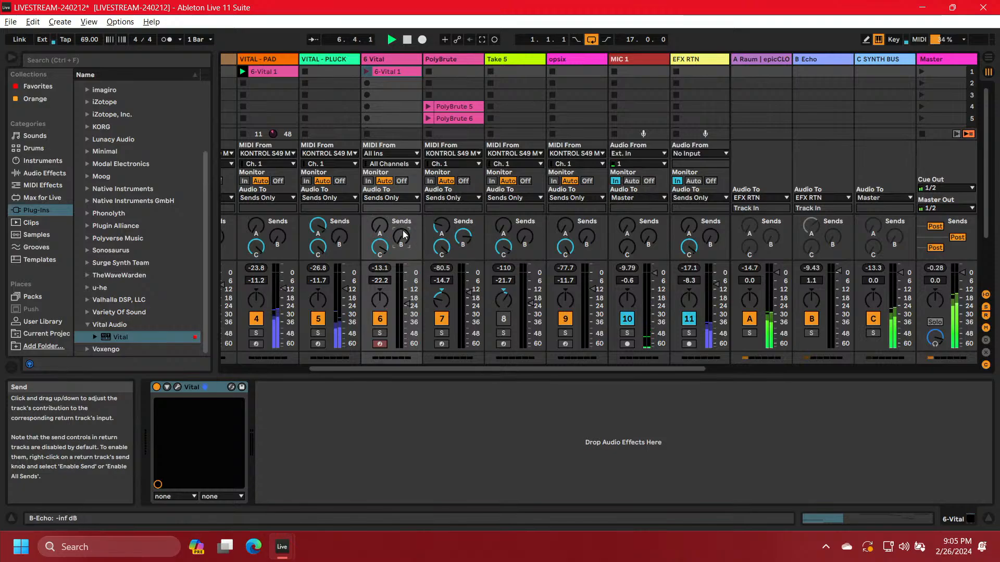
Reopen Vital on the 6 Vital track and load the Ensoniq user wavetable into oscillator 1
{"action": "left_click", "coordinate": [178, 387]}
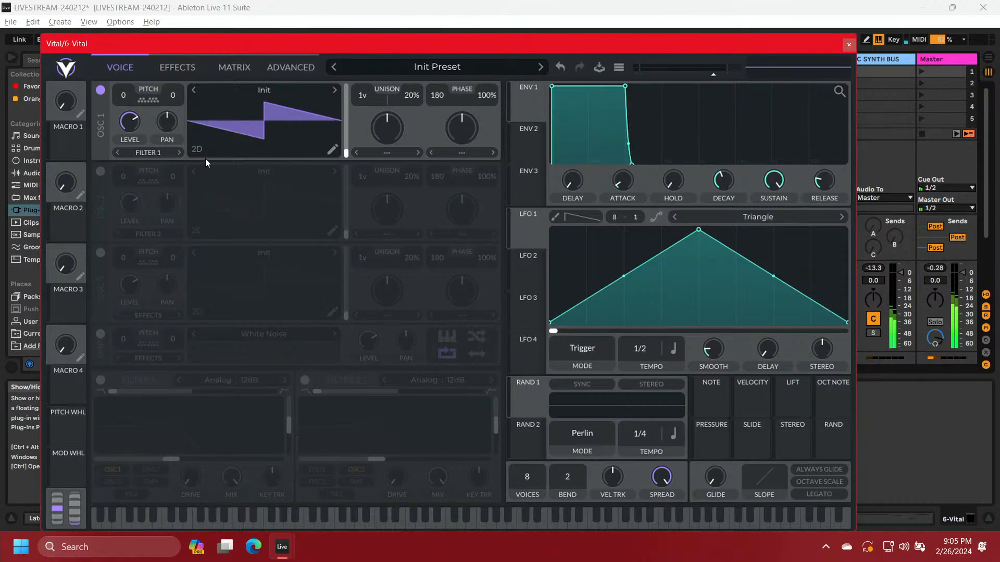
{"action": "left_click", "coordinate": [264, 90]}
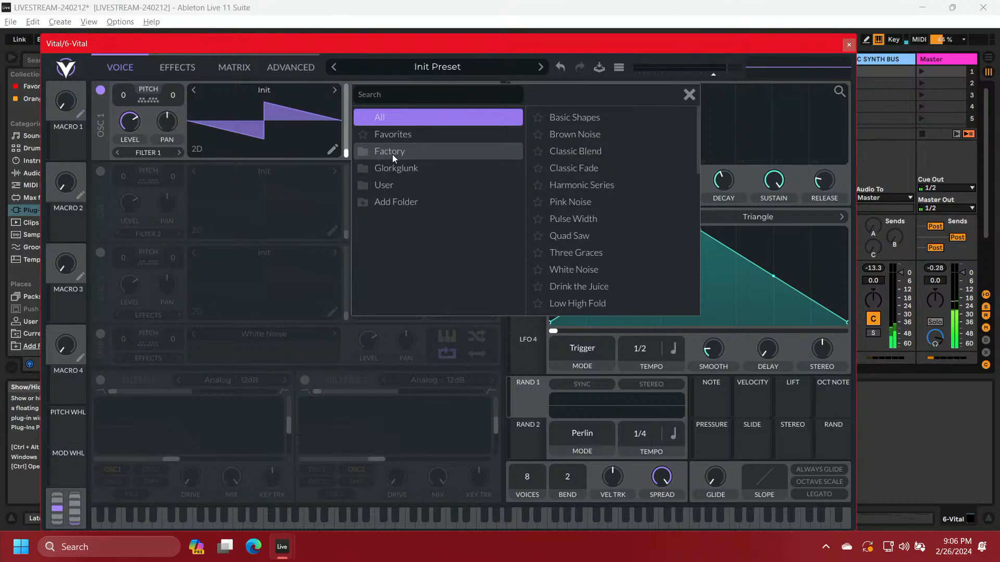
{"action": "left_click", "coordinate": [388, 180]}
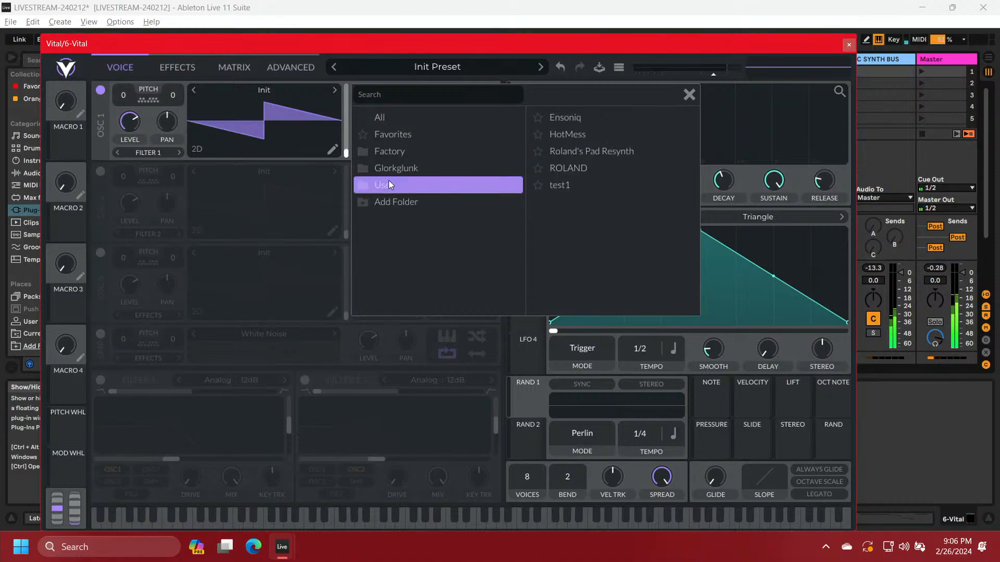
{"action": "left_click", "coordinate": [568, 117]}
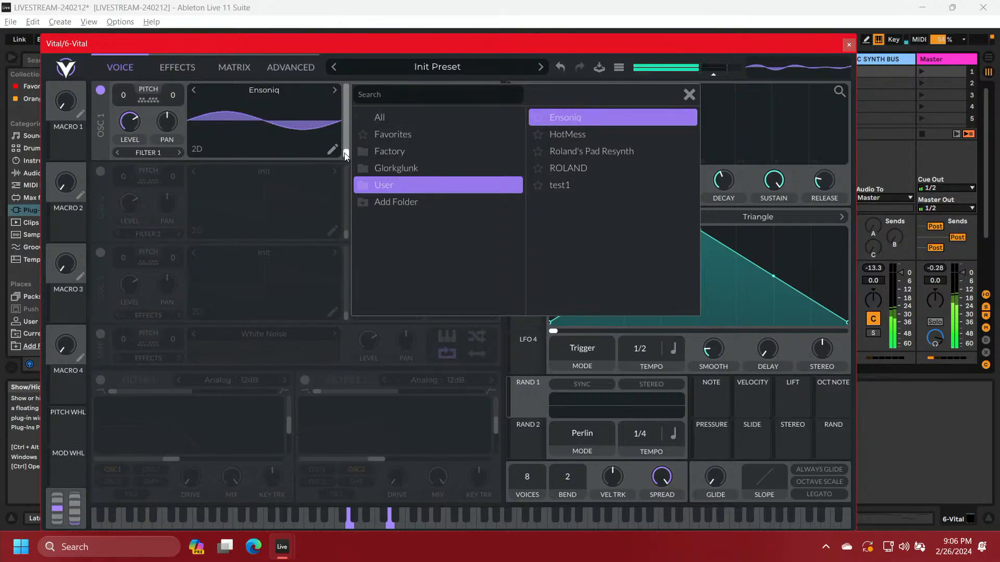
Raise oscillator 1's wavetable position to about frame 170, and nudge it slightly higher
{"action": "mouse_move", "coordinate": [345, 155]}
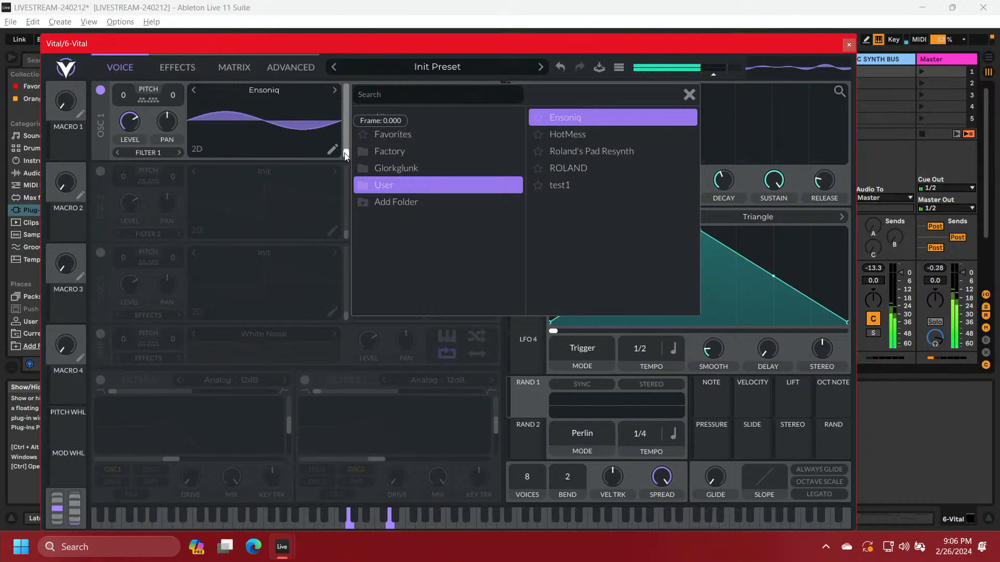
{"action": "left_click_drag", "start_coordinate": [345, 155], "coordinate": [347, 119]}
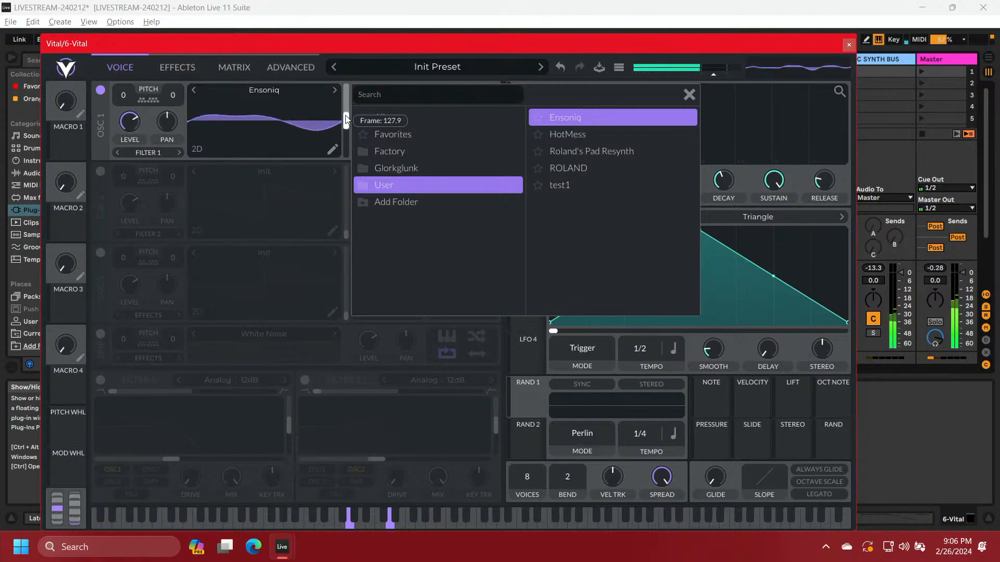
{"action": "left_click_drag", "start_coordinate": [346, 115], "coordinate": [348, 108]}
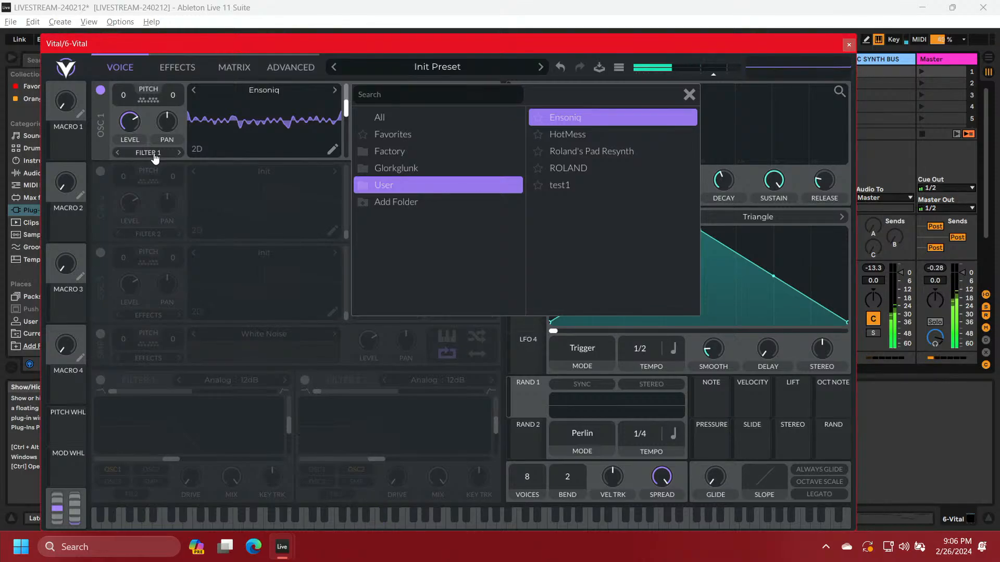
{"action": "left_click", "coordinate": [153, 107]}
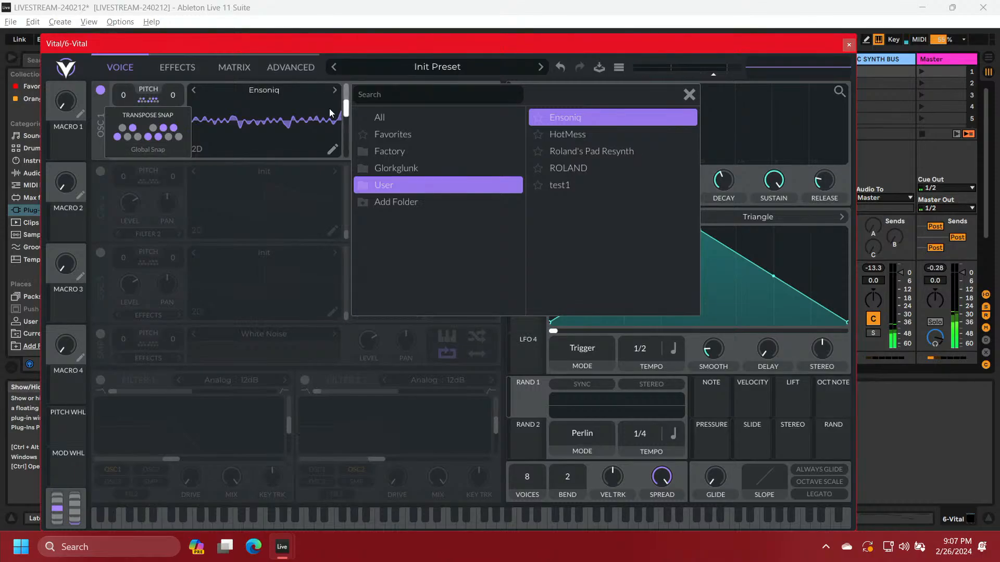
{"action": "mouse_move", "coordinate": [344, 114]}
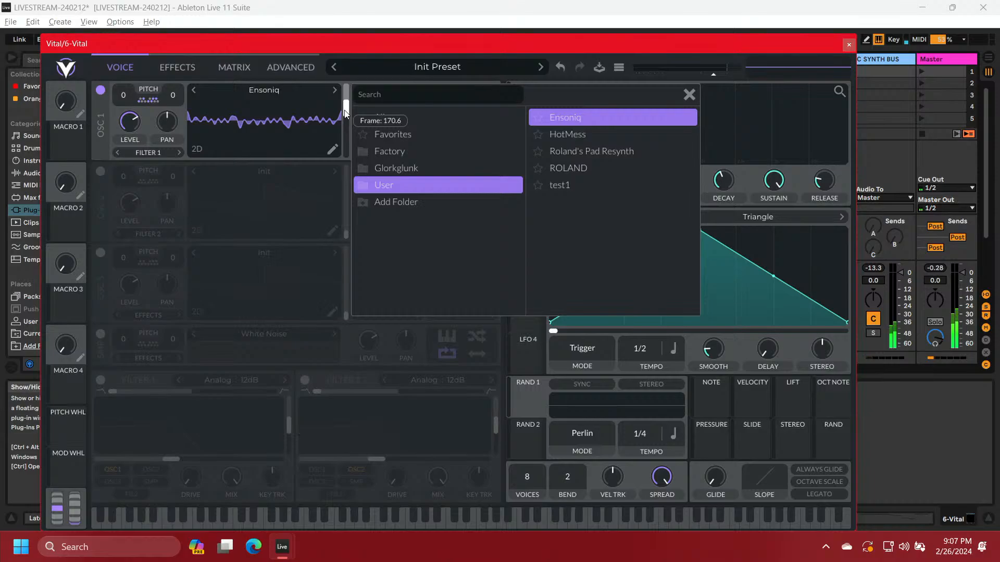
{"action": "scroll", "coordinate": [344, 114], "scroll_direction": "up", "scroll_amount": 2}
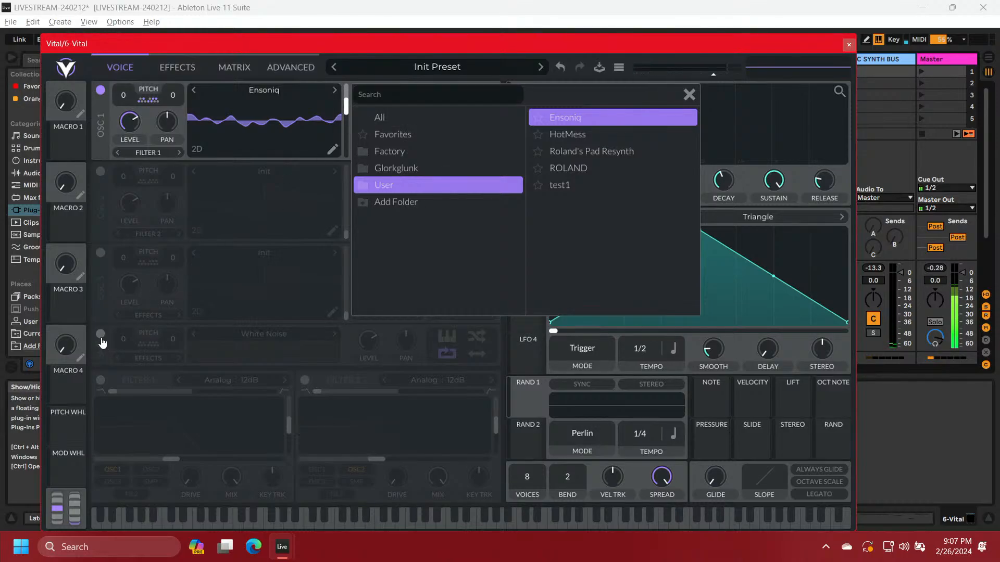
Enable filter 1 for oscillator 1, raising its cutoff well above the default and its resonance slightly
{"action": "left_click", "coordinate": [102, 386]}
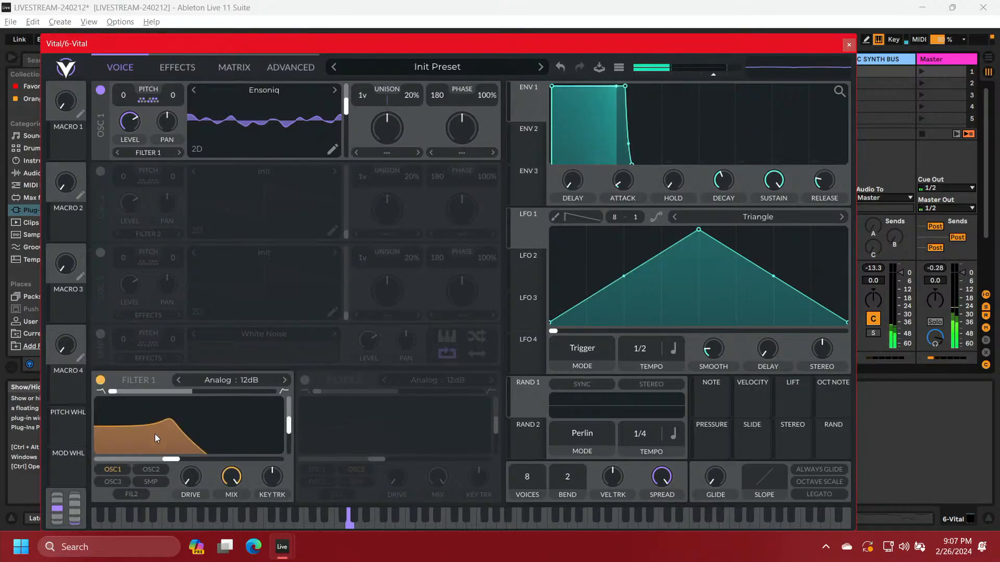
{"action": "left_click_drag", "start_coordinate": [169, 461], "coordinate": [229, 461]}
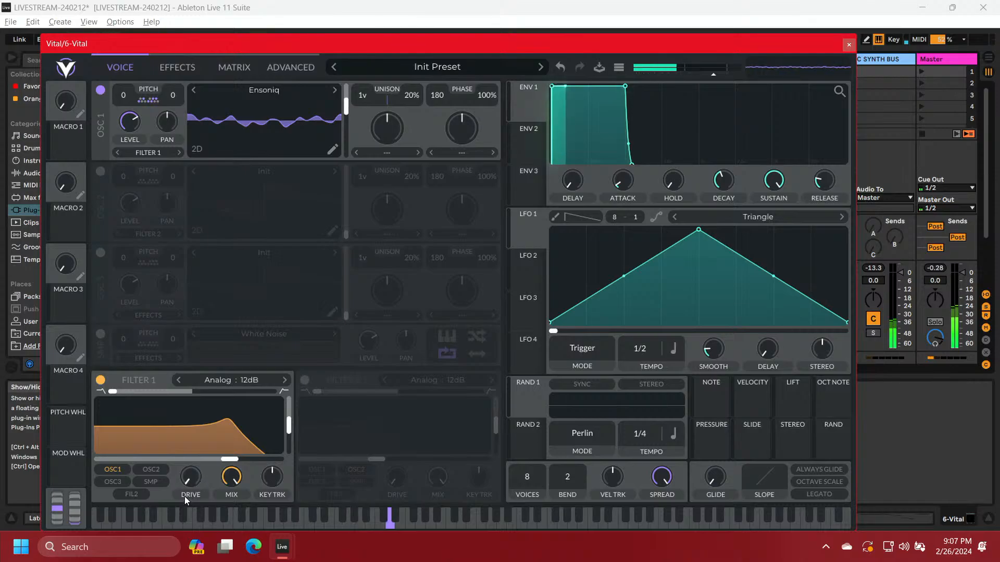
{"action": "left_click_drag", "start_coordinate": [288, 427], "coordinate": [288, 418]}
Change filter 1's model to Dirty with the 24dB slope, trying Ladder along the way
{"action": "left_click", "coordinate": [229, 381]}
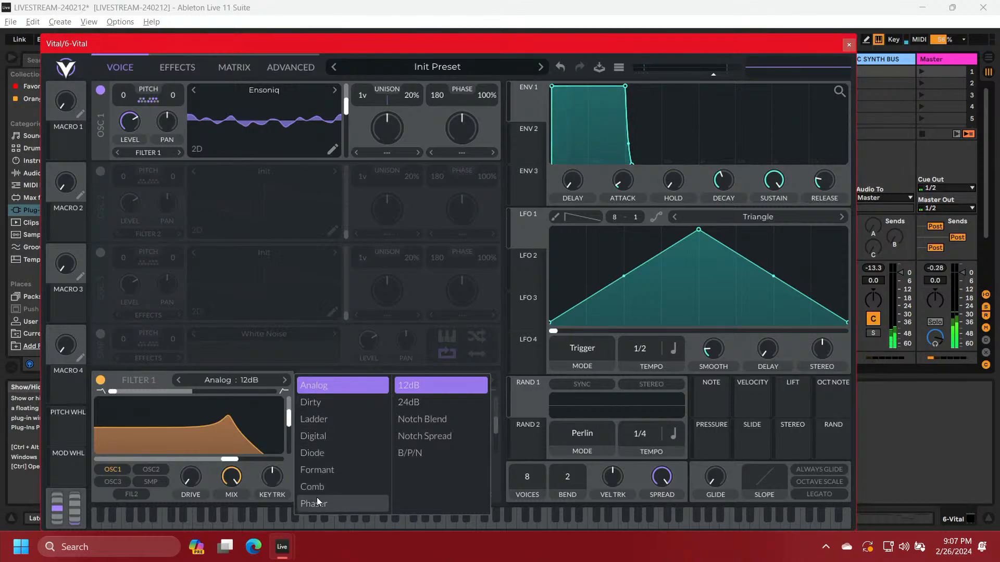
{"action": "left_click", "coordinate": [314, 425]}
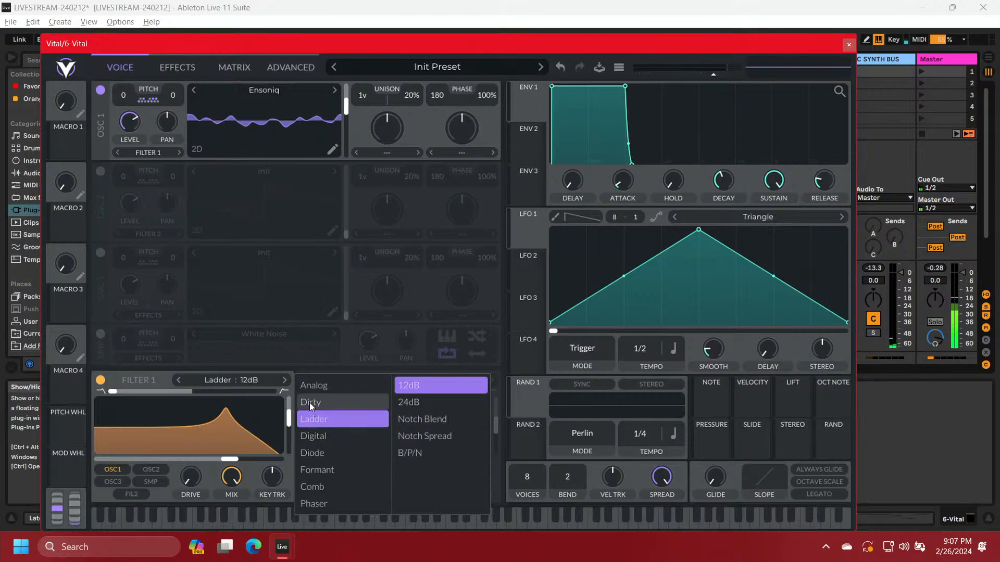
{"action": "left_click", "coordinate": [309, 402]}
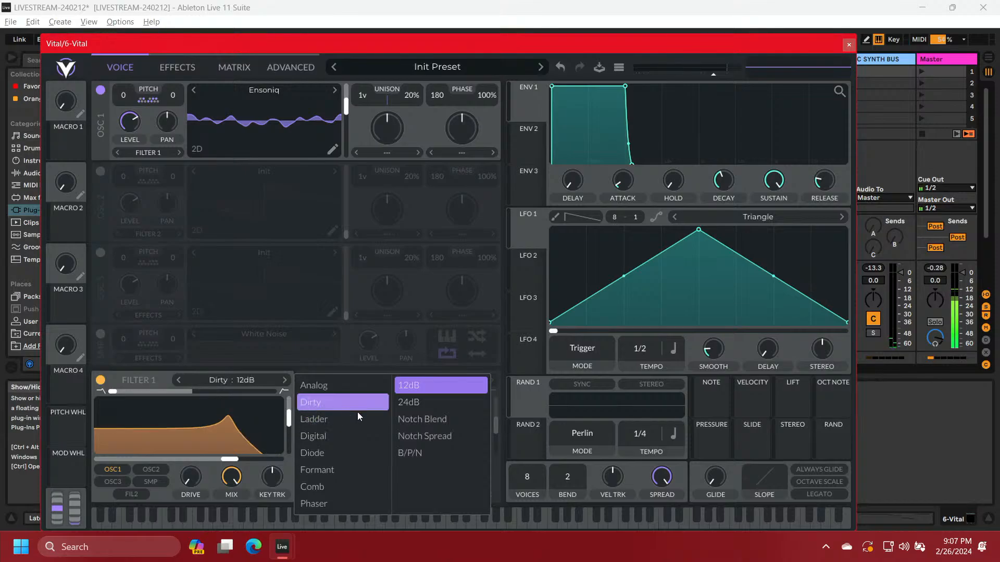
{"action": "left_click", "coordinate": [413, 405]}
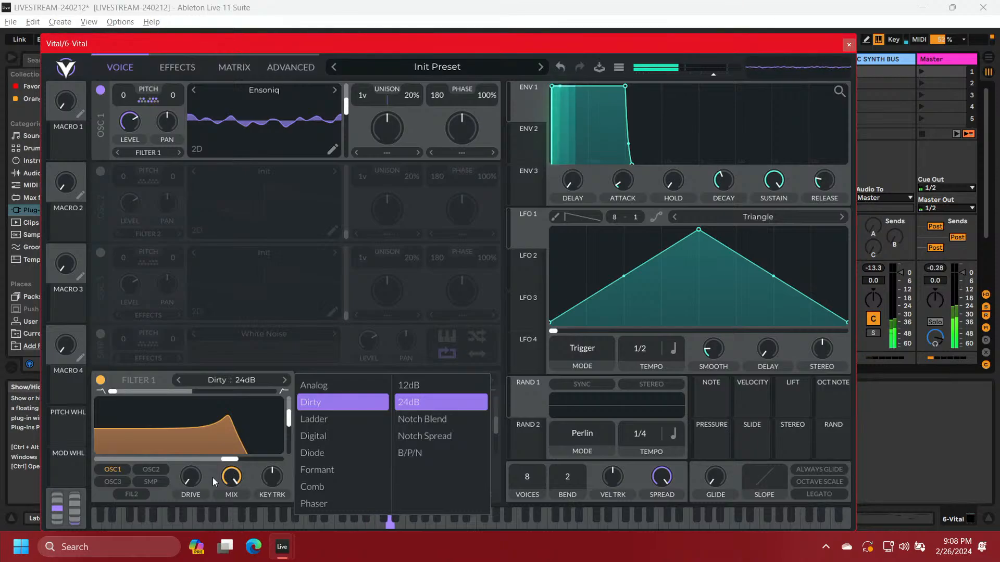
Set filter 1's drive to about 16.1 dB with full key tracking, and raise its resonance slightly
{"action": "left_click", "coordinate": [186, 481]}
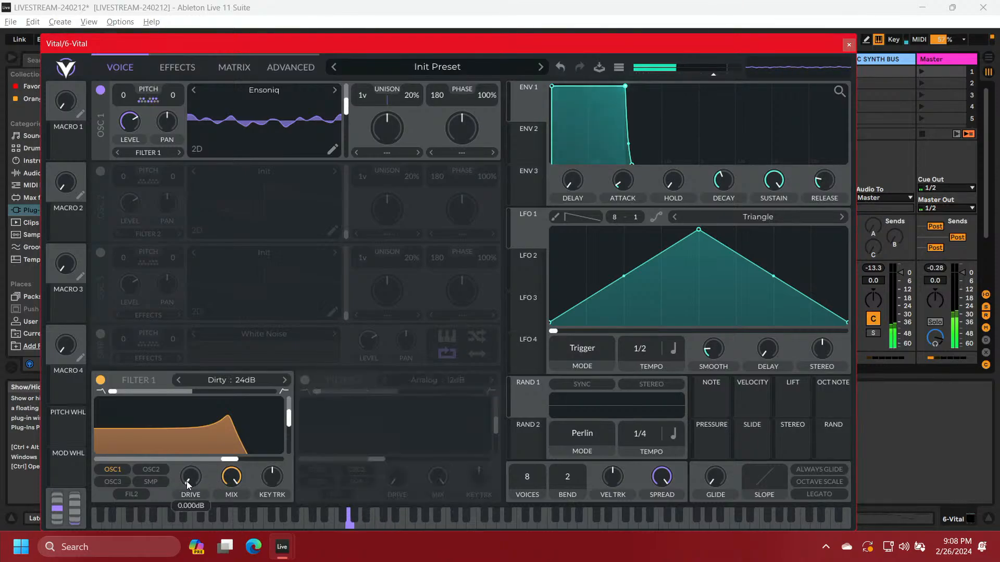
{"action": "left_click_drag", "start_coordinate": [186, 481], "coordinate": [197, 423]}
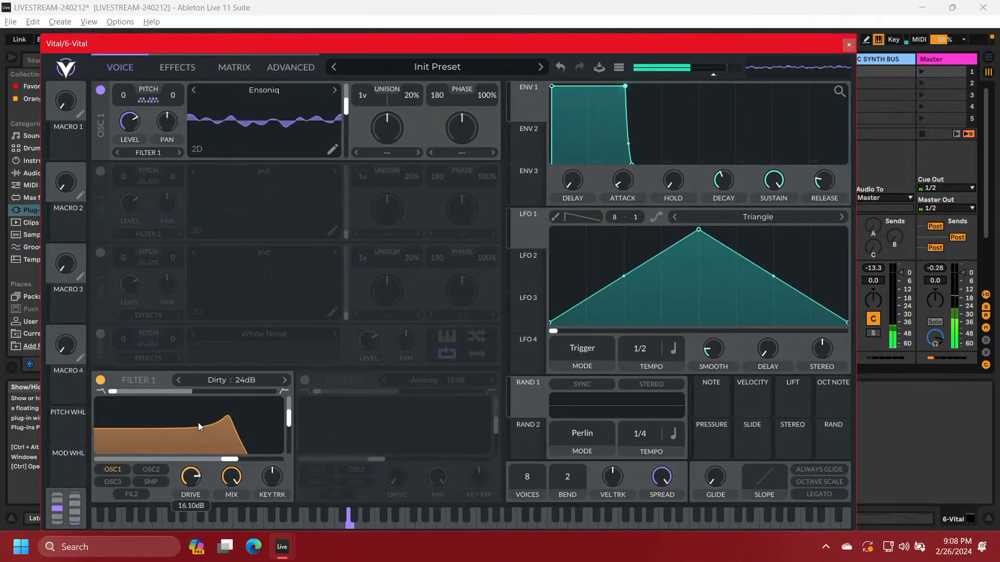
{"action": "left_click_drag", "start_coordinate": [273, 468], "coordinate": [275, 449]}
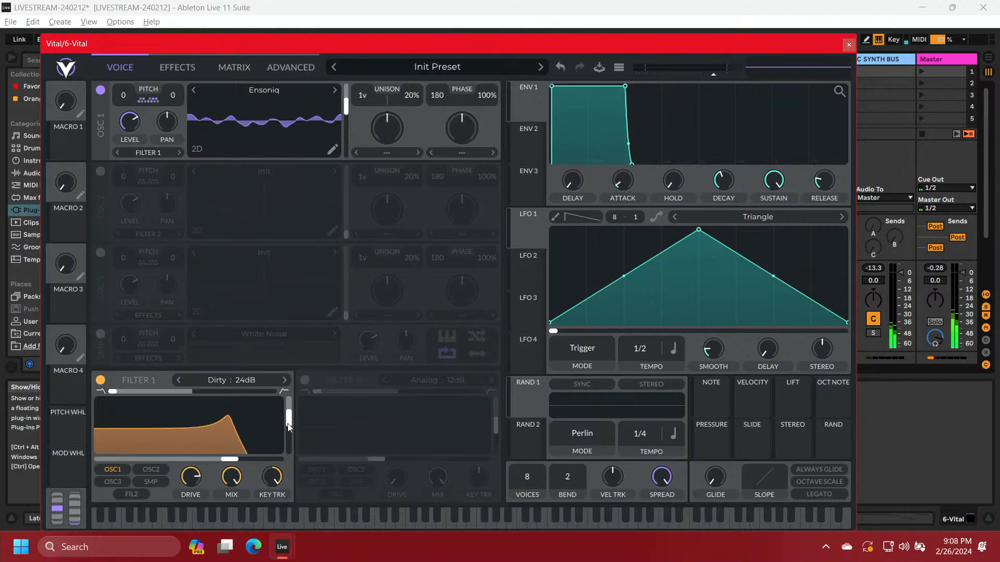
{"action": "left_click_drag", "start_coordinate": [287, 423], "coordinate": [290, 425]}
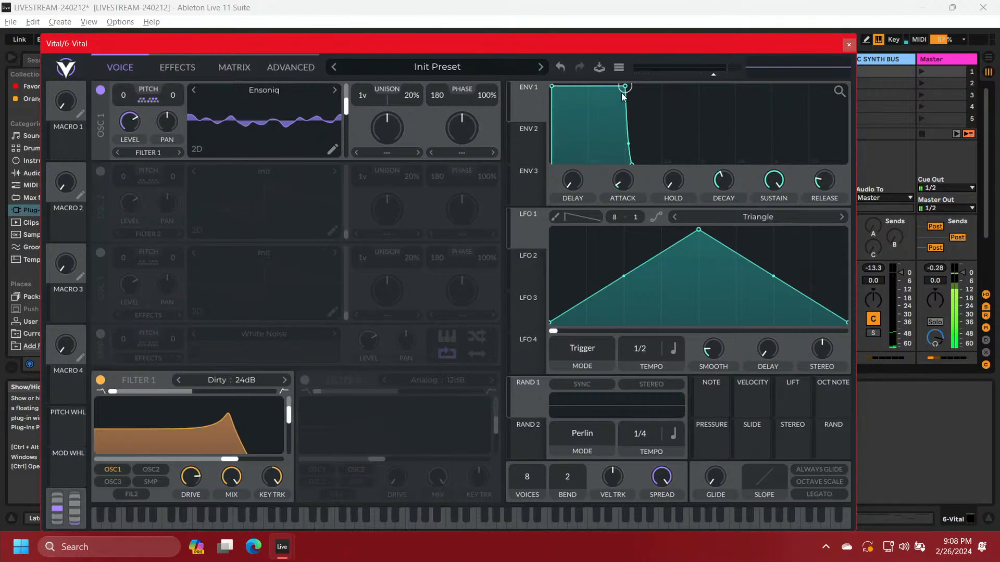
Shape envelope 1 as a pluck with zero sustain, a longer decay and a release of about 1.1 seconds
{"action": "left_click_drag", "start_coordinate": [624, 87], "coordinate": [612, 176]}
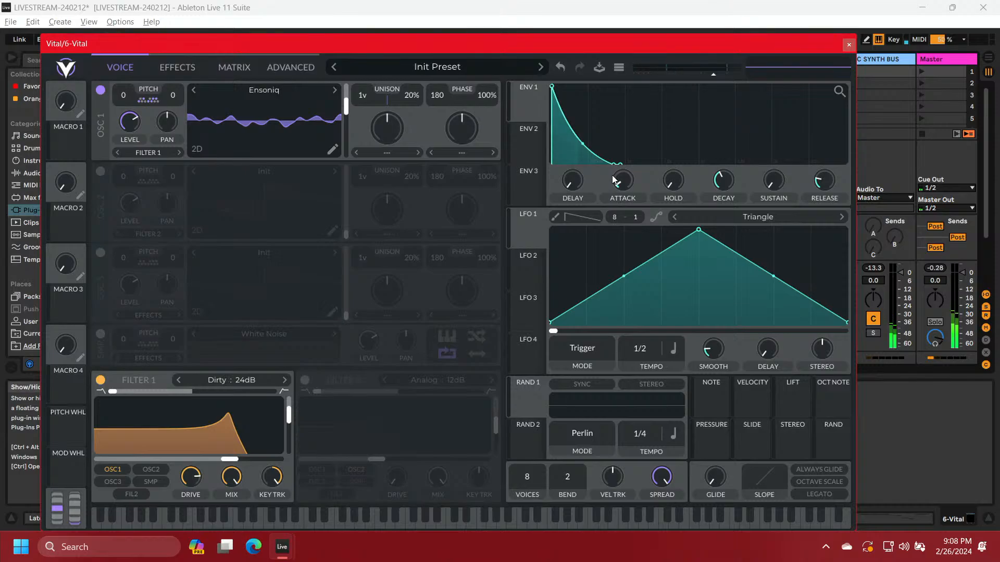
{"action": "left_click_drag", "start_coordinate": [613, 165], "coordinate": [566, 168]}
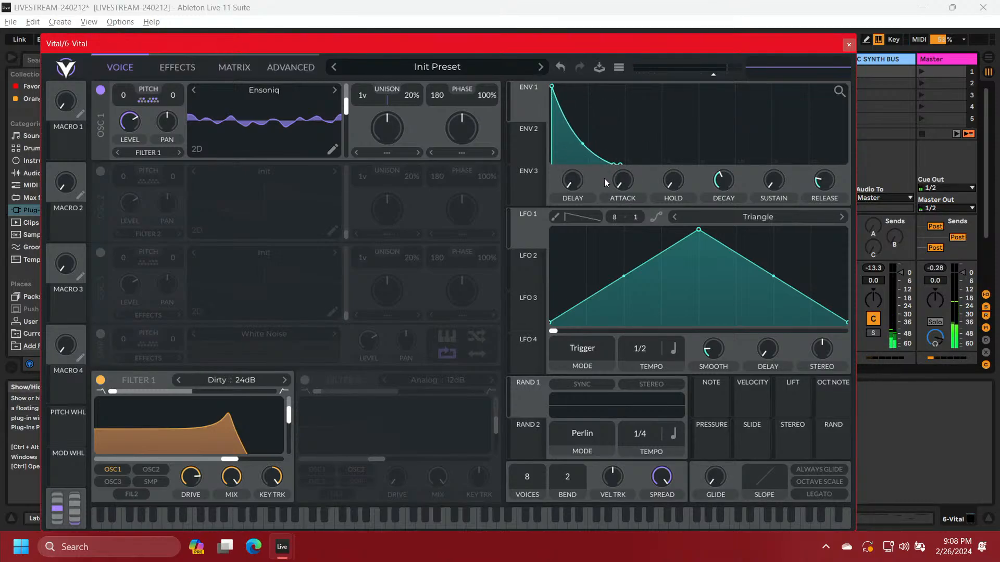
{"action": "left_click_drag", "start_coordinate": [710, 181], "coordinate": [721, 167]}
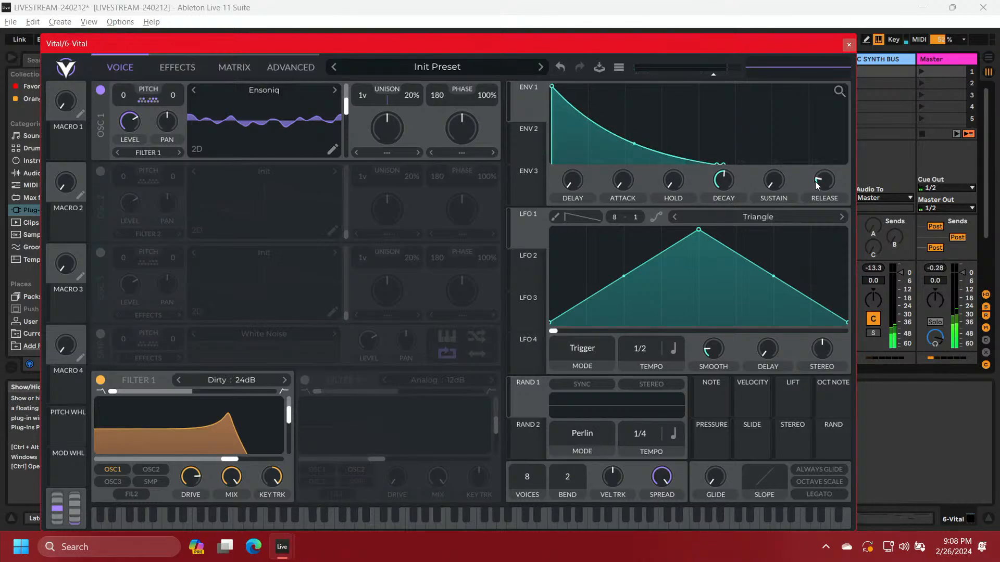
{"action": "left_click_drag", "start_coordinate": [818, 184], "coordinate": [826, 176]}
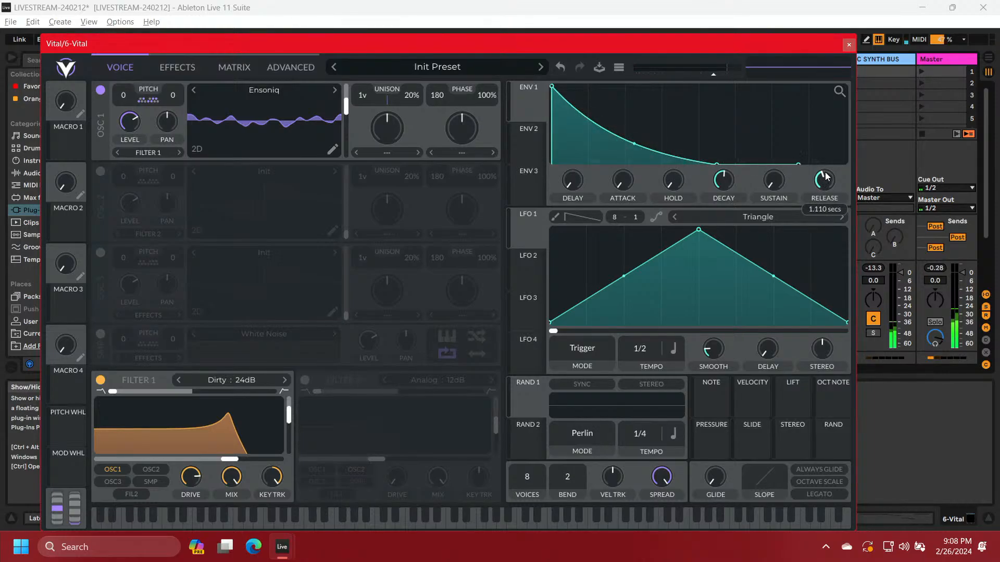
{"action": "scroll", "coordinate": [826, 176], "scroll_direction": "down", "scroll_amount": 1}
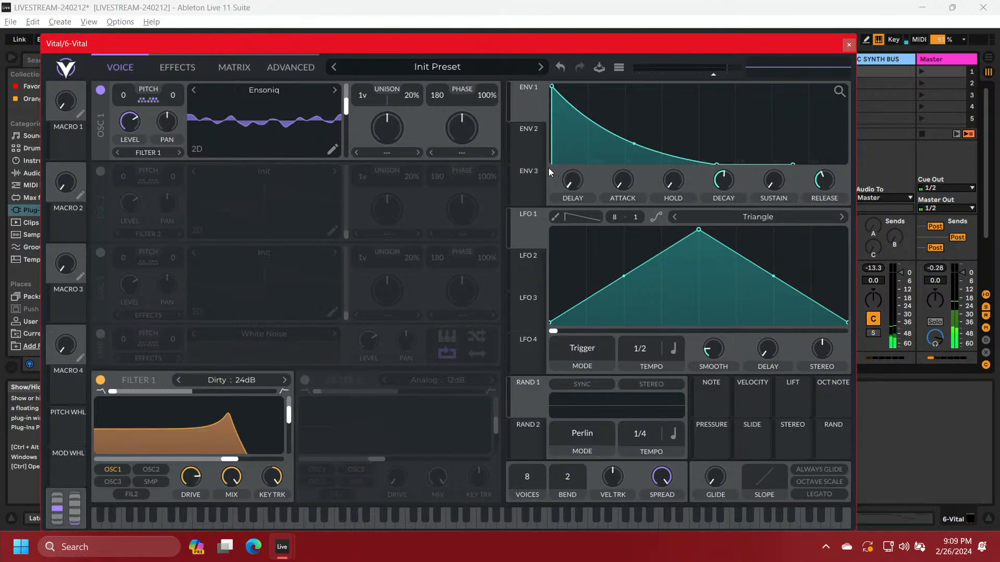
Modulate filter 1's cutoff with envelope 2, using minimum decay, full sustain and a longer release, and raise the base cutoff slightly
{"action": "left_click", "coordinate": [530, 151]}
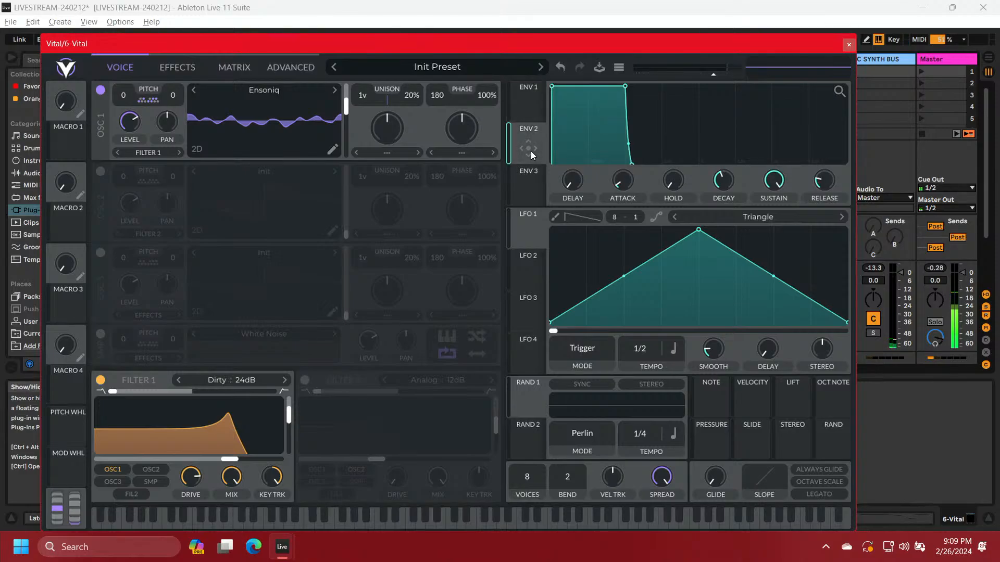
{"action": "left_click_drag", "start_coordinate": [530, 151], "coordinate": [229, 461]}
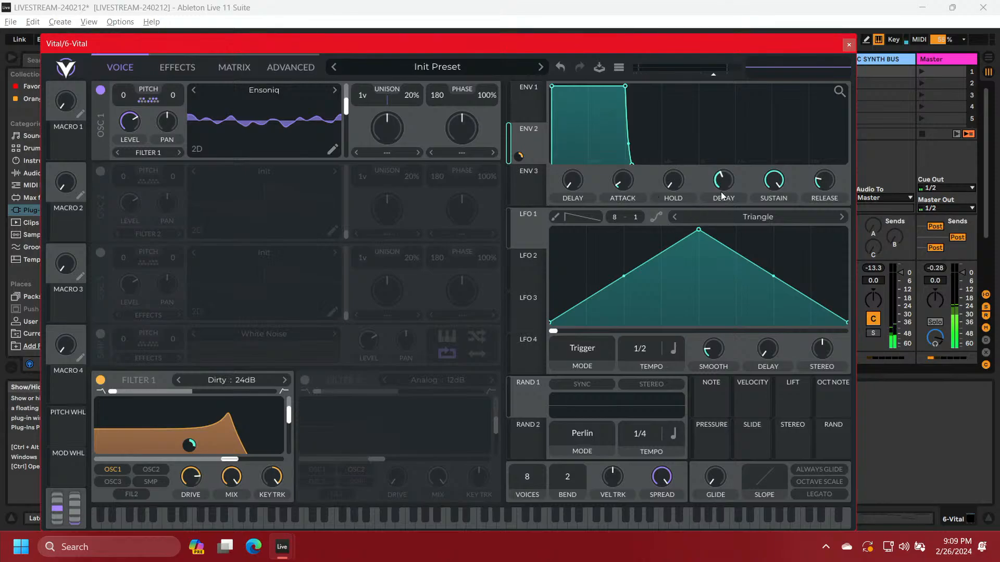
{"action": "left_click_drag", "start_coordinate": [722, 185], "coordinate": [704, 312]}
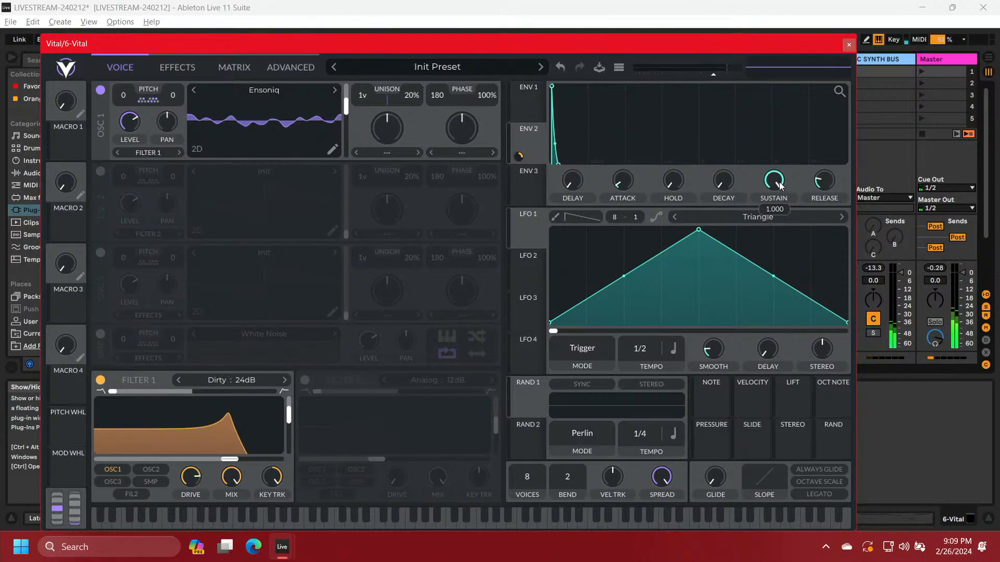
{"action": "left_click_drag", "start_coordinate": [778, 188], "coordinate": [776, 146]}
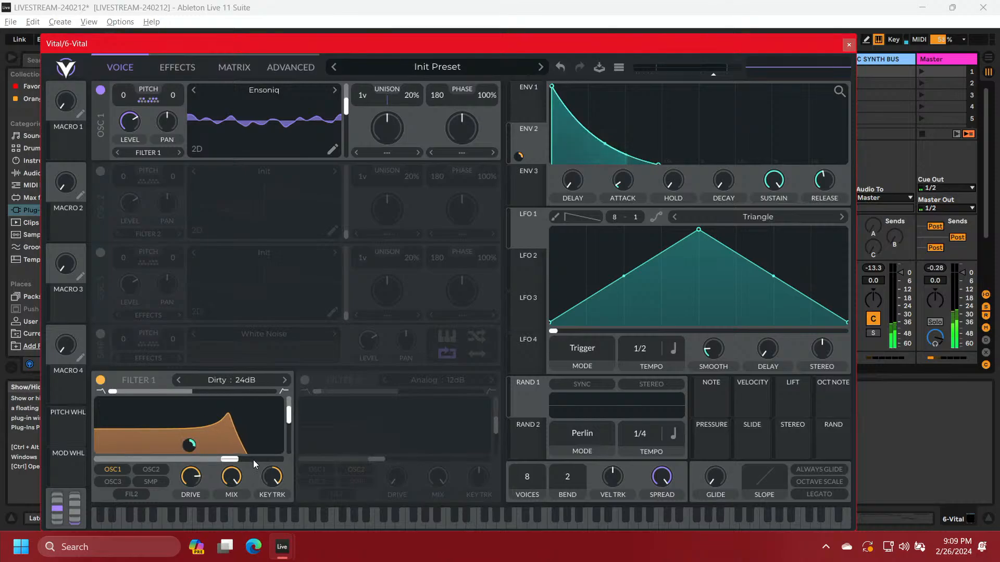
{"action": "left_click_drag", "start_coordinate": [238, 461], "coordinate": [239, 464]}
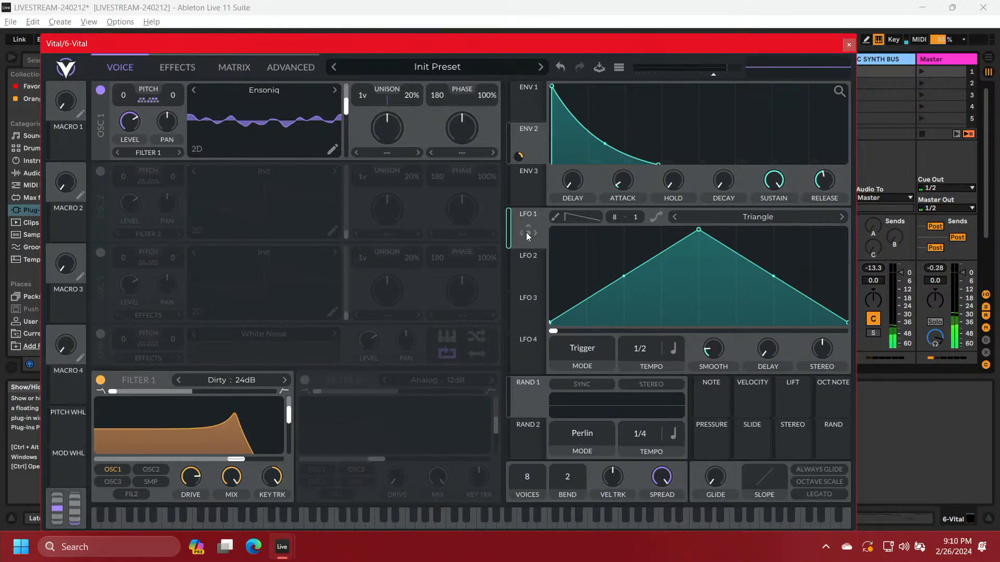
Assign LFO 1 to oscillator 1's transpose and reduce the modulation amount to about 15.06
{"action": "left_click_drag", "start_coordinate": [526, 232], "coordinate": [125, 99]}
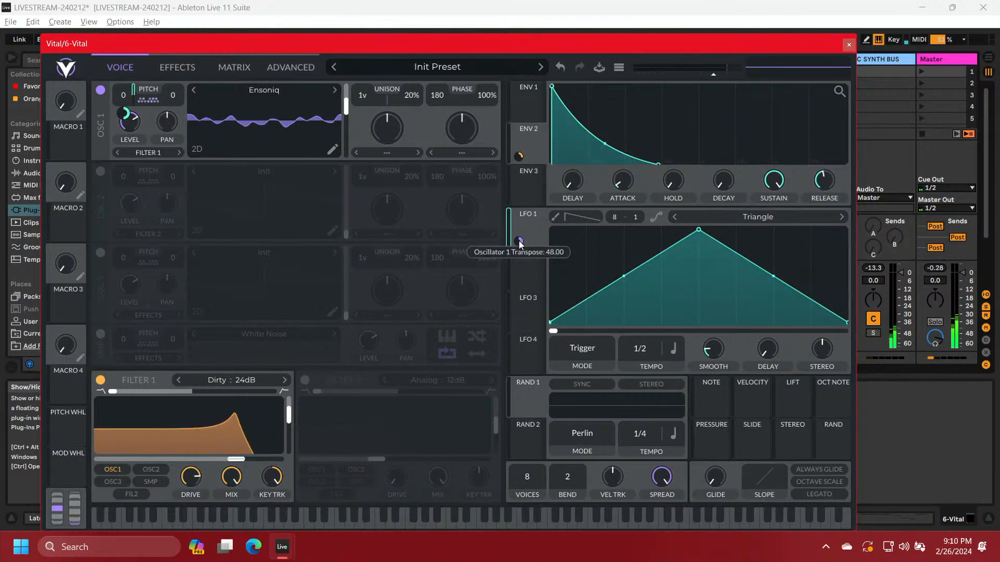
{"action": "mouse_move", "coordinate": [519, 241]}
{"action": "left_mouse_down"}
{"action": "mouse_move", "coordinate": [519, 232]}
{"action": "mouse_move", "coordinate": [519, 243]}
{"action": "left_mouse_up"}
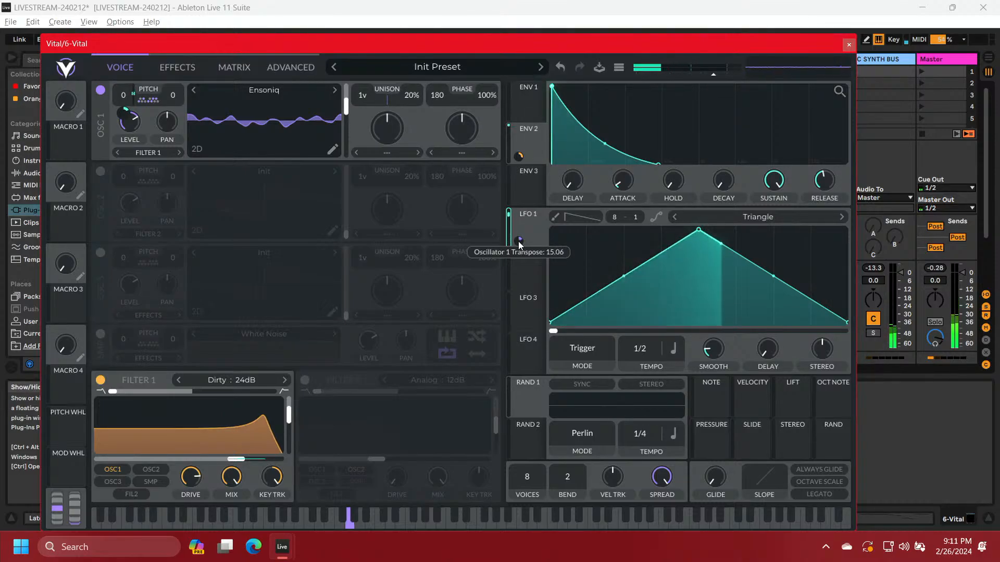
Load the factory Random Pulses shape into LFO 1, trying Pulse Series first, and set its tempo to 2/1
{"action": "left_click", "coordinate": [749, 215]}
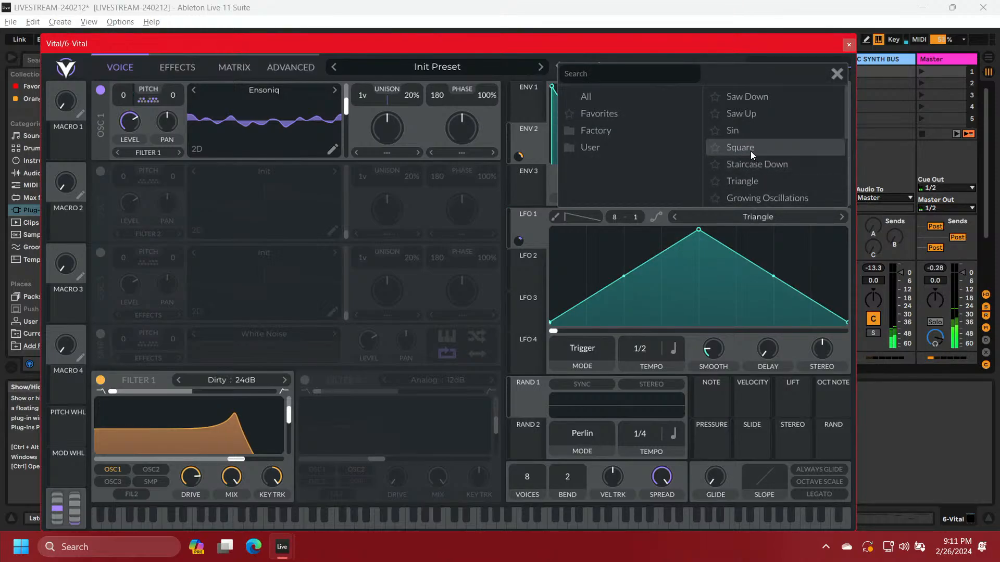
{"action": "left_click", "coordinate": [604, 135]}
{"action": "scroll", "coordinate": [747, 164], "scroll_direction": "down", "scroll_amount": 1}
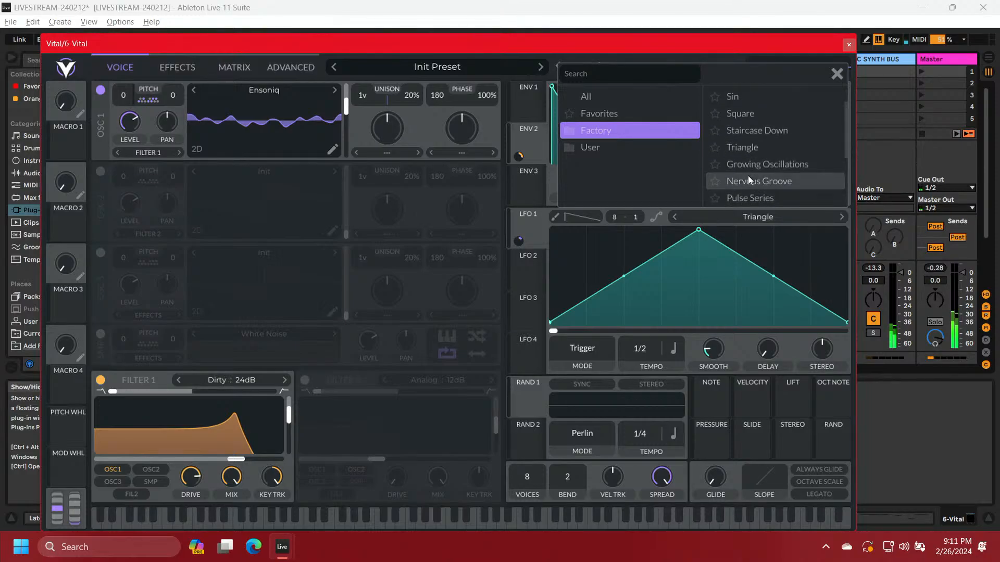
{"action": "left_click", "coordinate": [750, 199]}
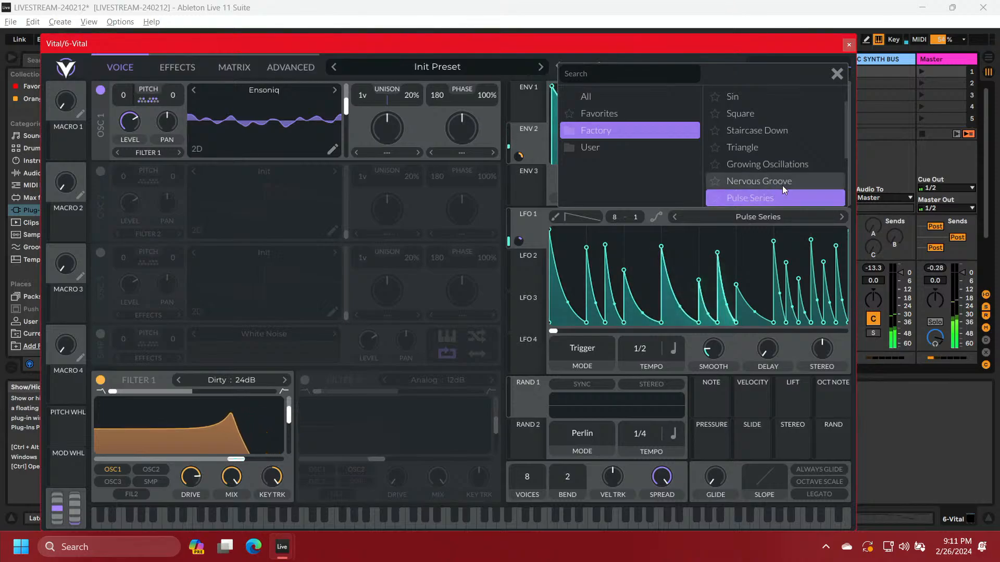
{"action": "scroll", "coordinate": [782, 186], "scroll_direction": "down", "scroll_amount": 2}
{"action": "left_click", "coordinate": [746, 149]}
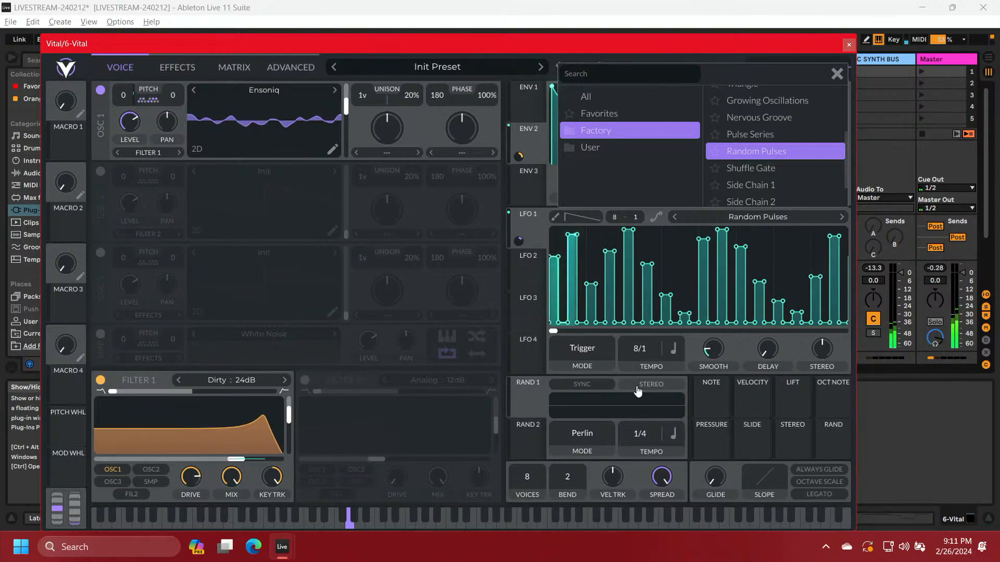
{"action": "left_click_drag", "start_coordinate": [641, 351], "coordinate": [642, 343]}
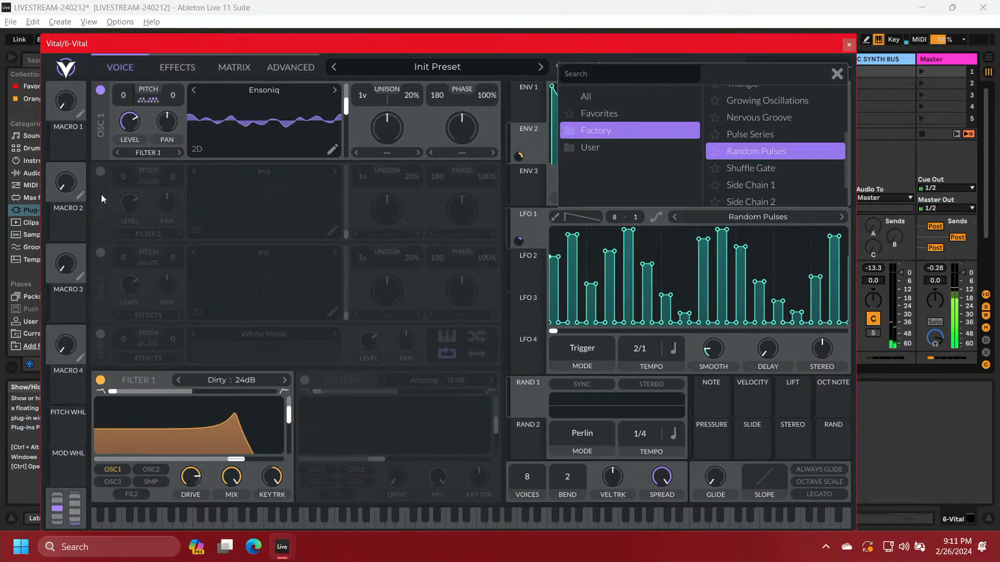
Copy oscillator 1's Ensoniq wavetable into oscillator 2 and enable oscillator 2
{"action": "right_click", "coordinate": [232, 139]}
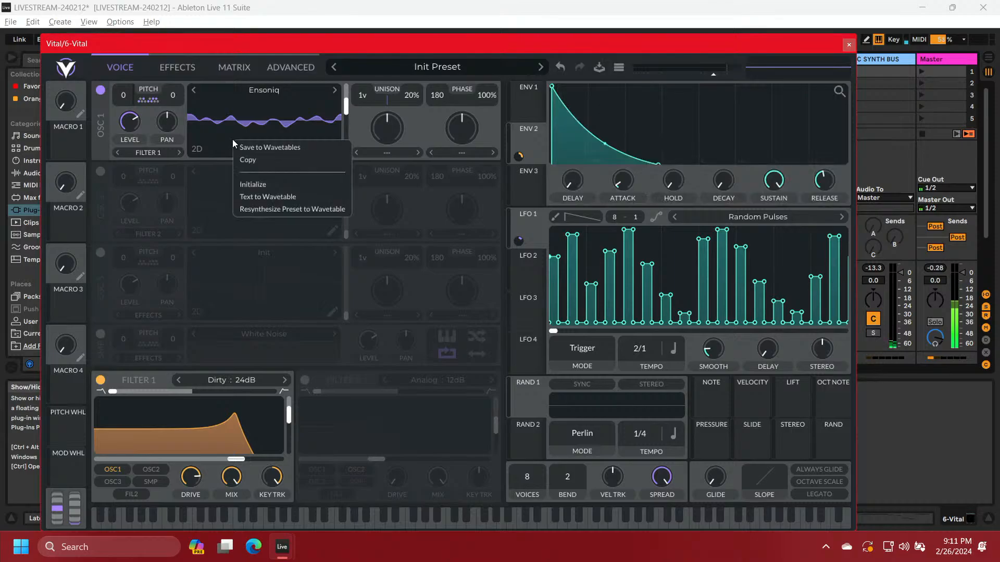
{"action": "left_click", "coordinate": [252, 161]}
{"action": "right_click", "coordinate": [244, 191]}
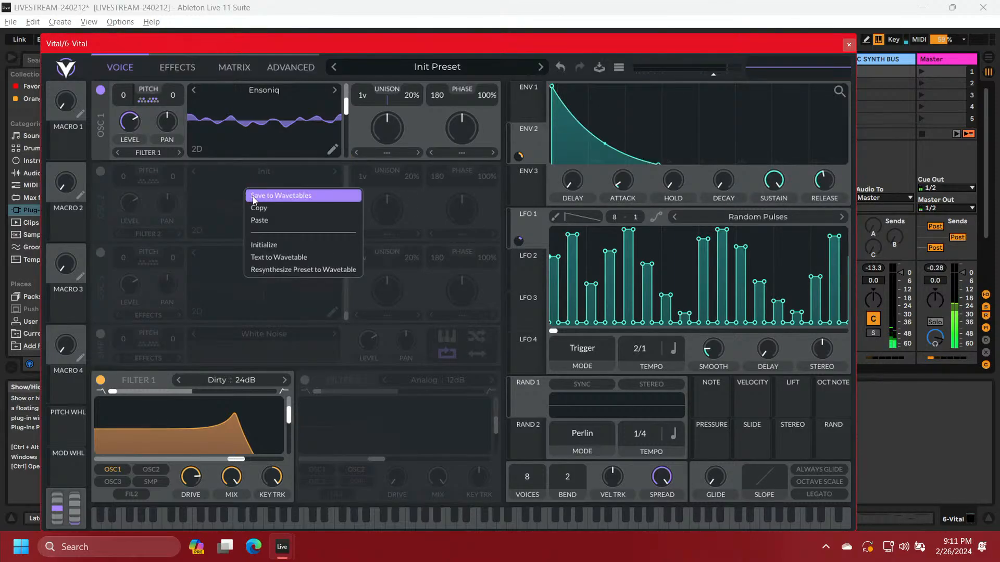
{"action": "left_click", "coordinate": [261, 223]}
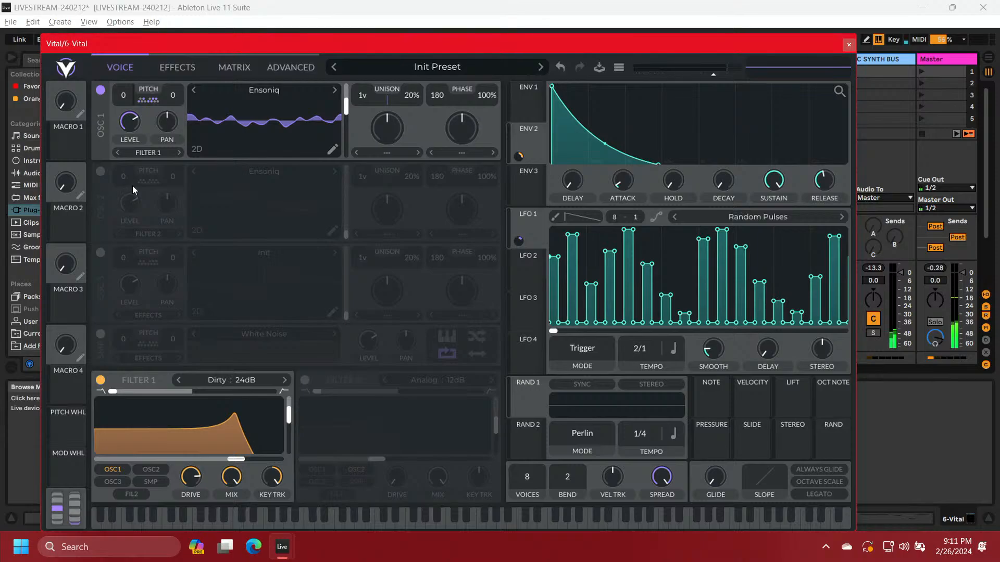
{"action": "left_click", "coordinate": [100, 173]}
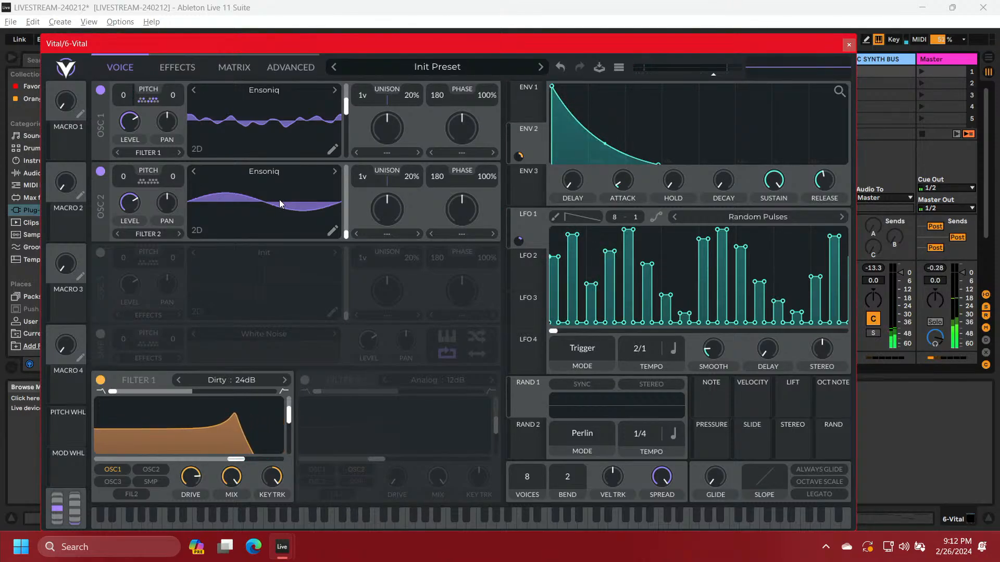
Modulate oscillator 2's transpose with LFO 2 at a 2/1 tempo, restricting the pitches to selected transpose snap notes
{"action": "left_click", "coordinate": [525, 276]}
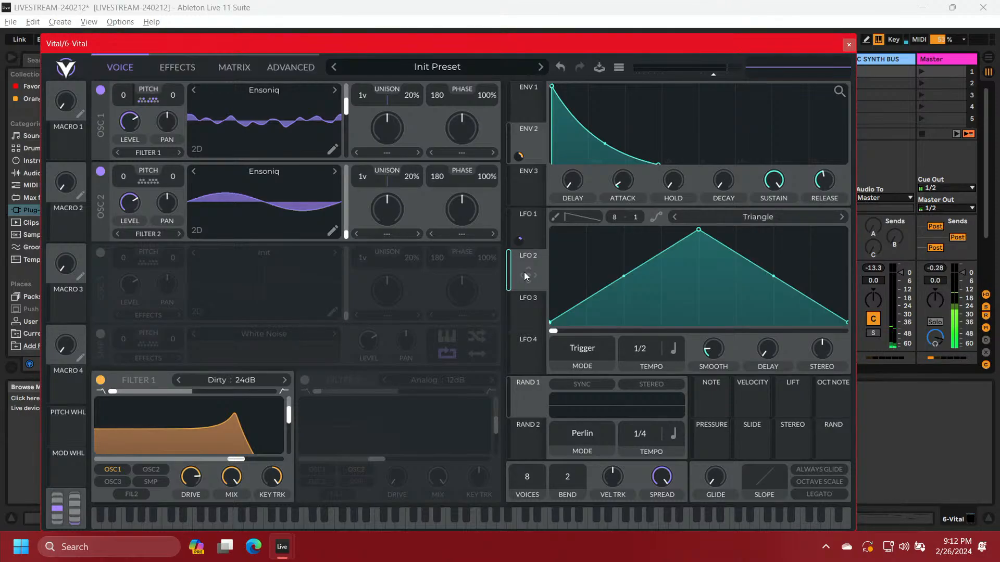
{"action": "left_click_drag", "start_coordinate": [524, 276], "coordinate": [125, 183]}
{"action": "left_click", "coordinate": [148, 181]}
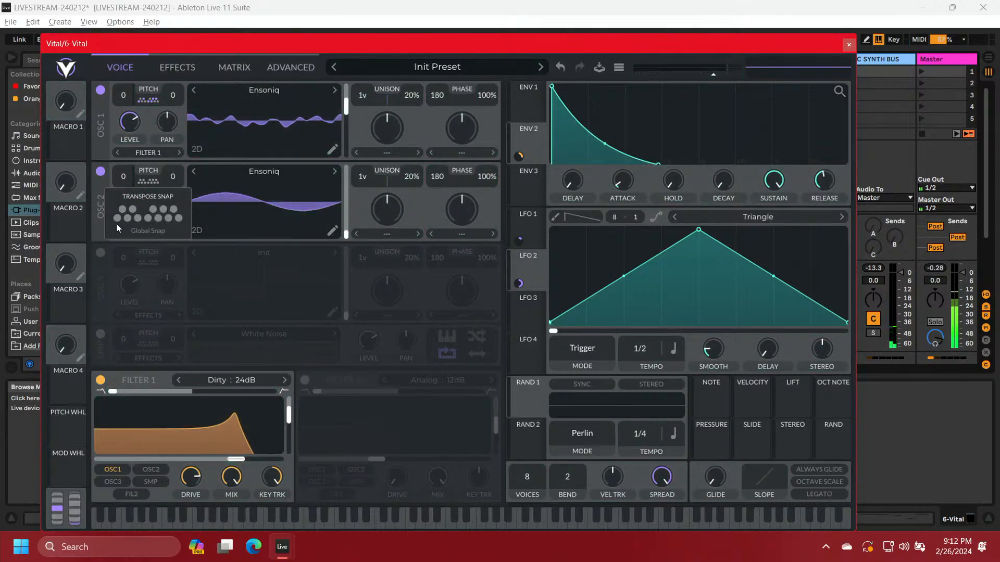
{"action": "left_click", "coordinate": [116, 218]}
{"action": "left_click", "coordinate": [127, 218]}
{"action": "left_click", "coordinate": [137, 218]}
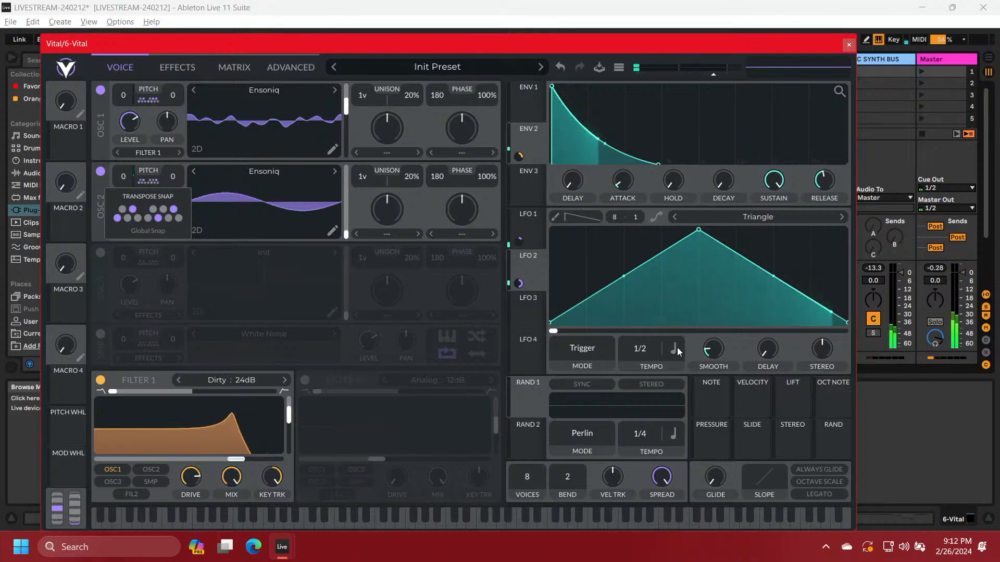
{"action": "left_click_drag", "start_coordinate": [645, 352], "coordinate": [644, 358]}
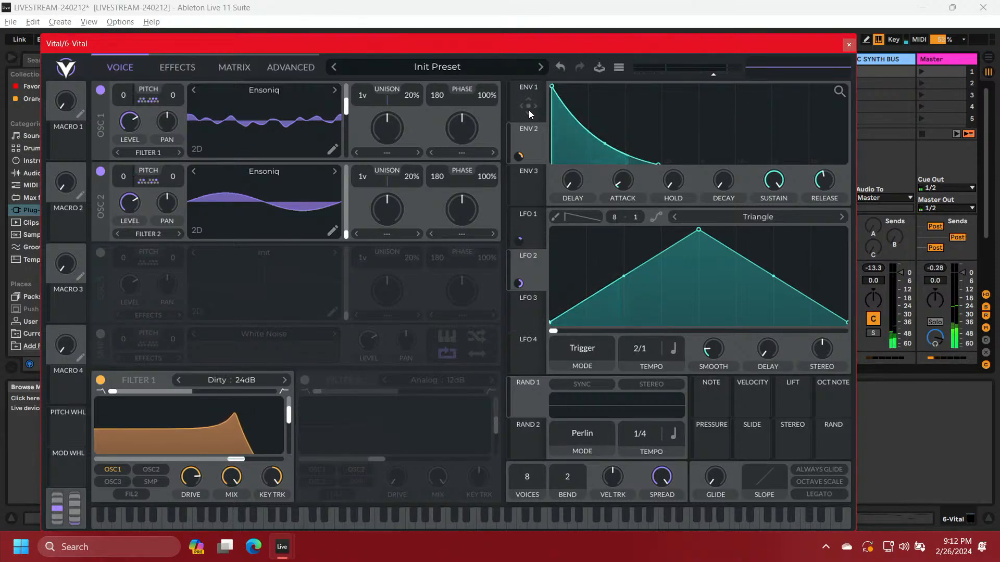
Shape envelope 3 with a longer, gradual release and a slower attack ramp
{"action": "left_click", "coordinate": [516, 196]}
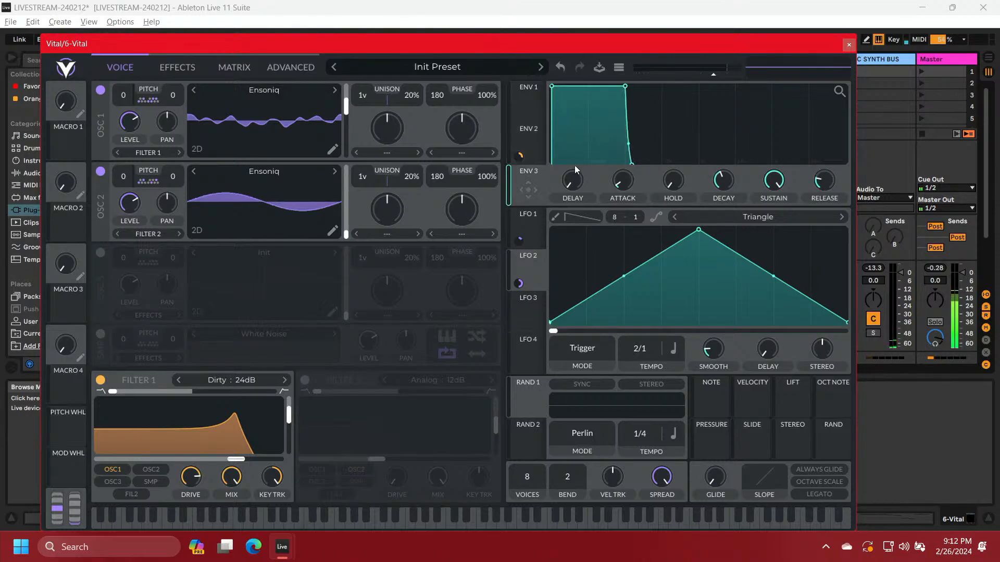
{"action": "left_click_drag", "start_coordinate": [629, 162], "coordinate": [737, 130]}
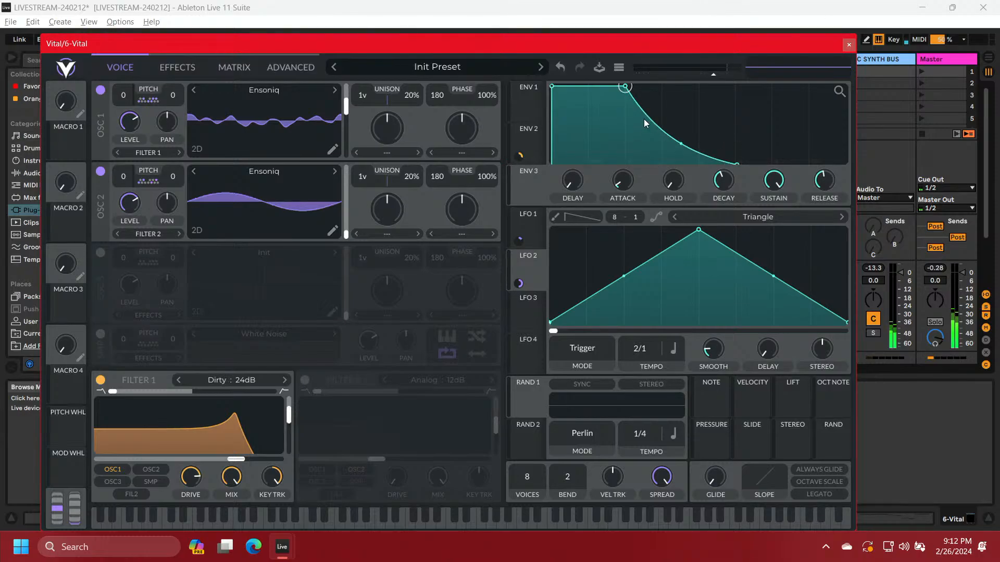
{"action": "left_click_drag", "start_coordinate": [552, 89], "coordinate": [592, 86]}
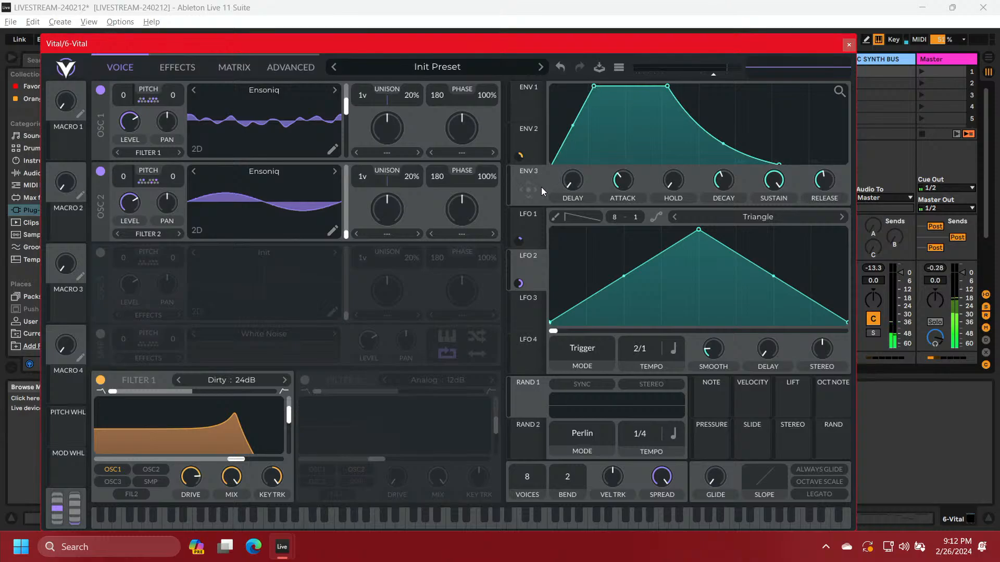
Assign envelope 3 to oscillator 2's level and raise the modulation amount close to its maximum
{"action": "left_click_drag", "start_coordinate": [528, 192], "coordinate": [130, 205]}
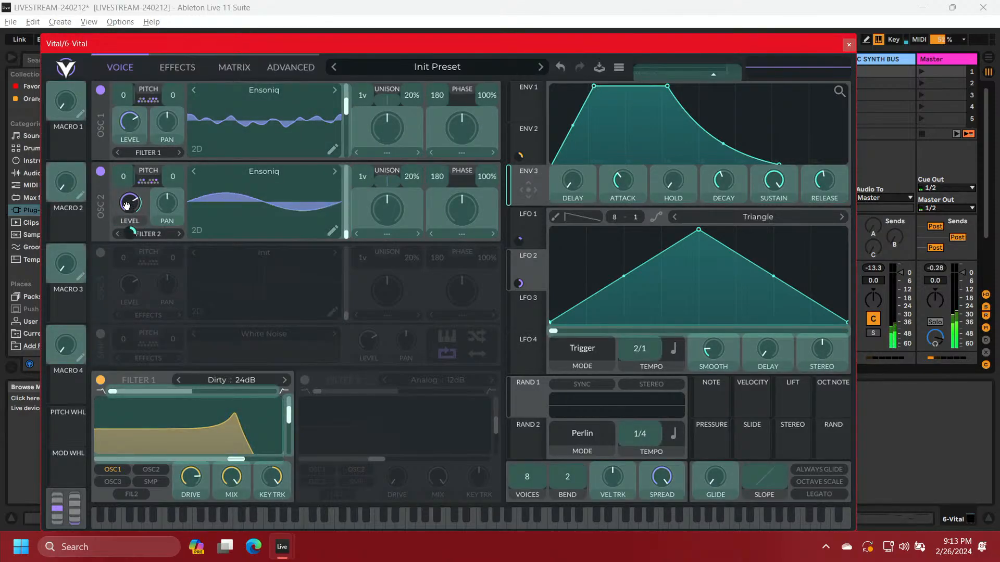
{"action": "left_click_drag", "start_coordinate": [126, 206], "coordinate": [127, 207]}
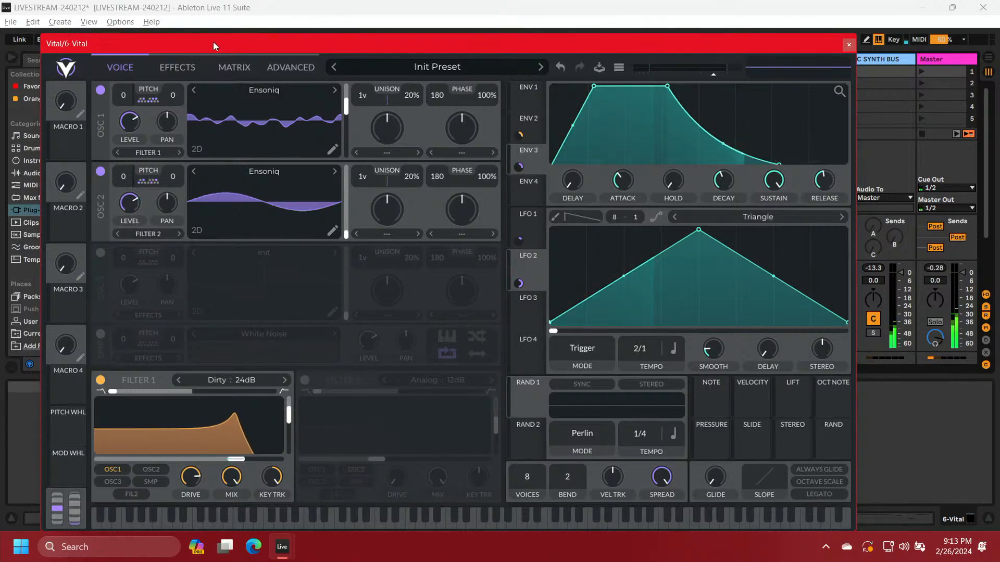
{"action": "left_click", "coordinate": [227, 65]}
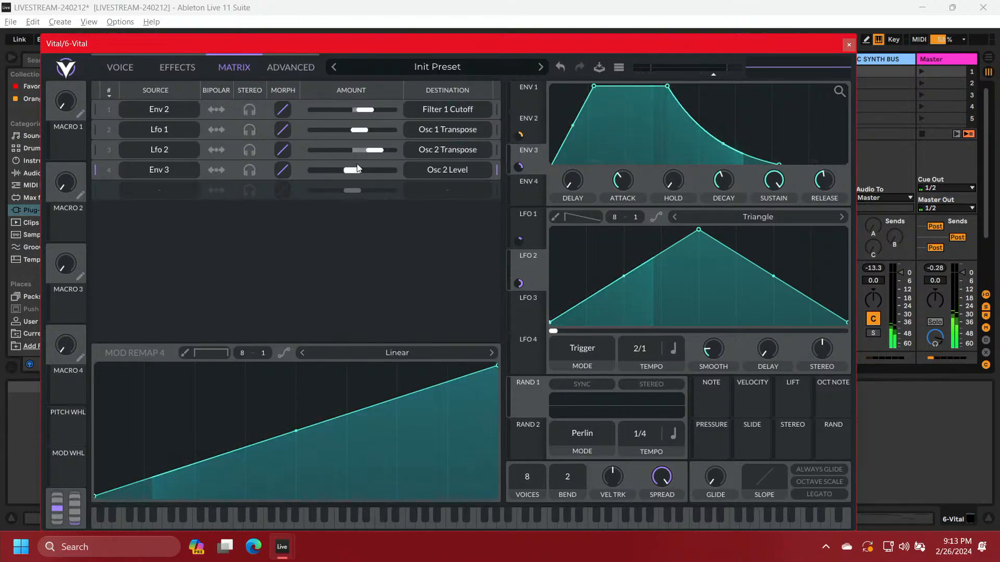
{"action": "left_click_drag", "start_coordinate": [379, 170], "coordinate": [377, 169]}
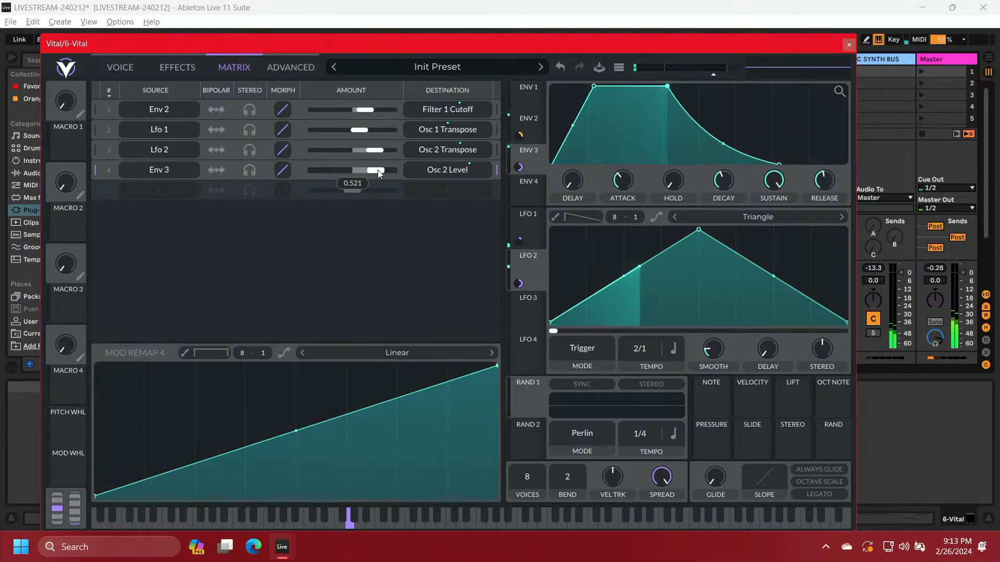
{"action": "scroll", "coordinate": [399, 165], "scroll_direction": "up", "scroll_amount": 1}
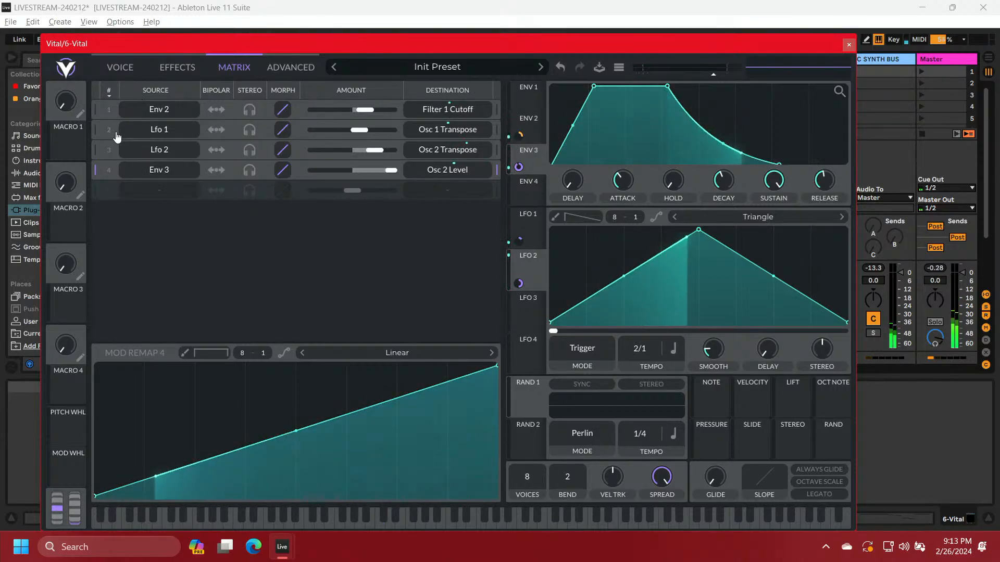
Return to the oscillator settings and open the value and modulation options for oscillator 2's level
{"action": "left_click", "coordinate": [115, 69]}
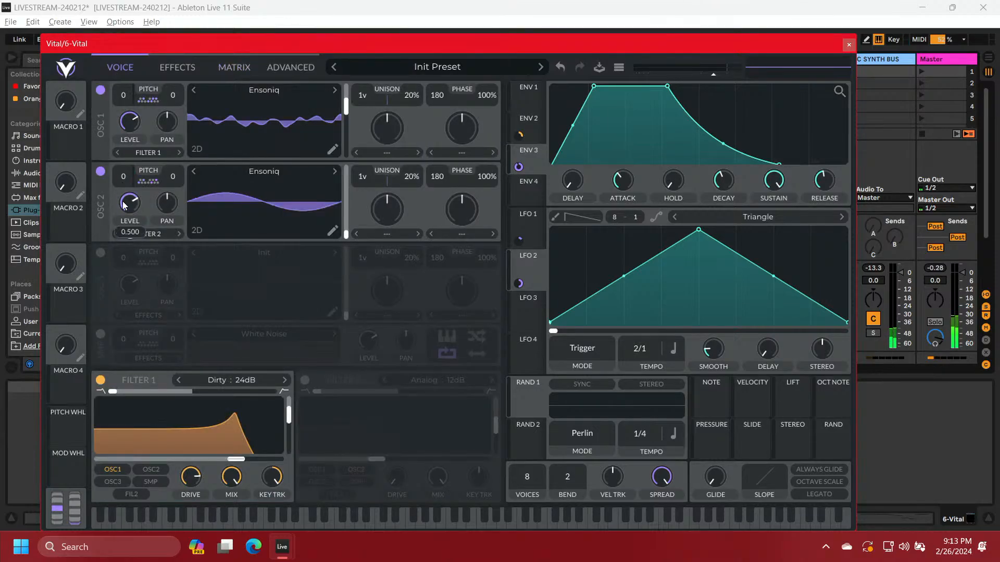
{"action": "left_click_drag", "start_coordinate": [122, 201], "coordinate": [121, 202]}
{"action": "right_click", "coordinate": [129, 203]}
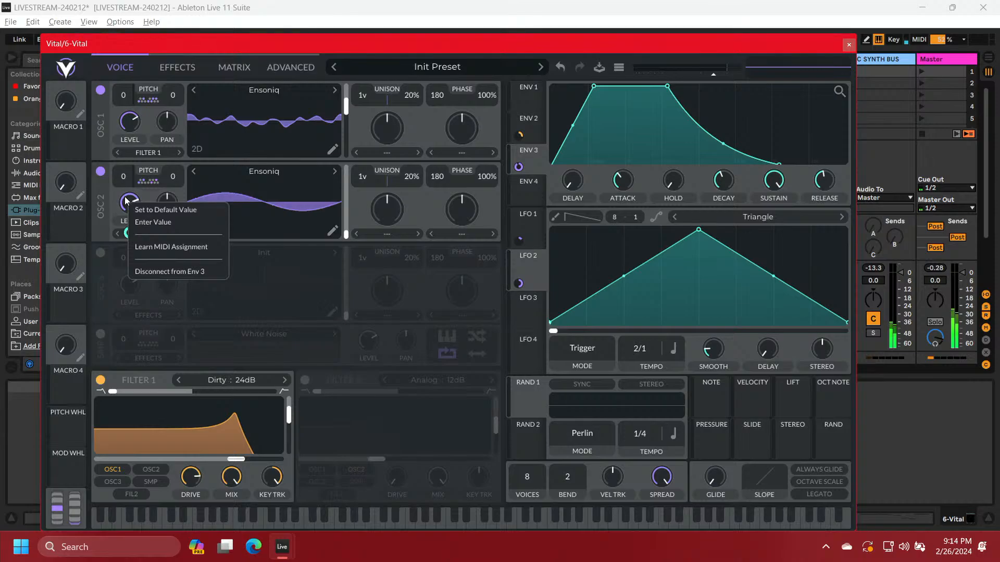
Review the envelopes' settings and remove the Env 3 modulation from oscillator 2's level
{"action": "left_click", "coordinate": [125, 200]}
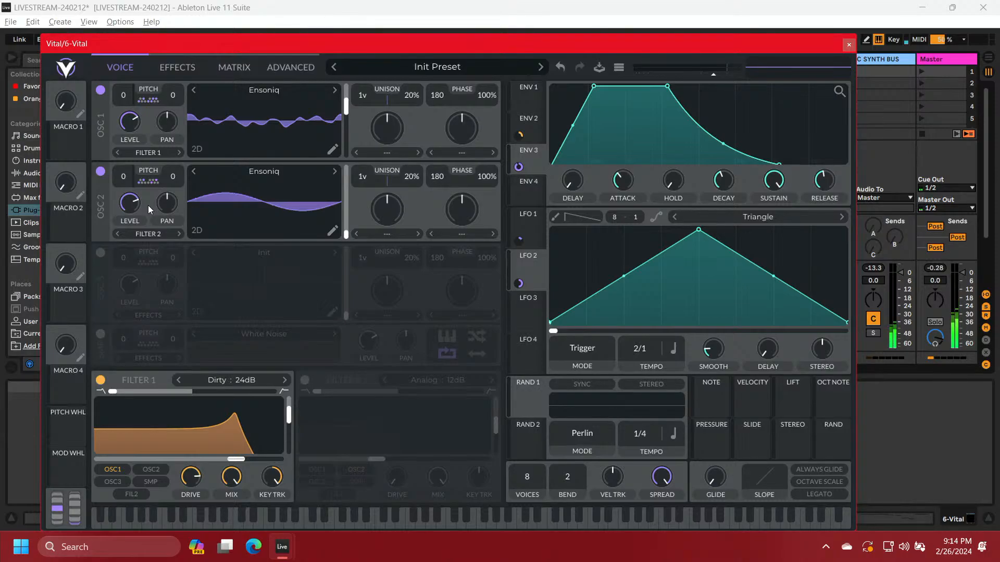
{"action": "mouse_move", "coordinate": [126, 215]}
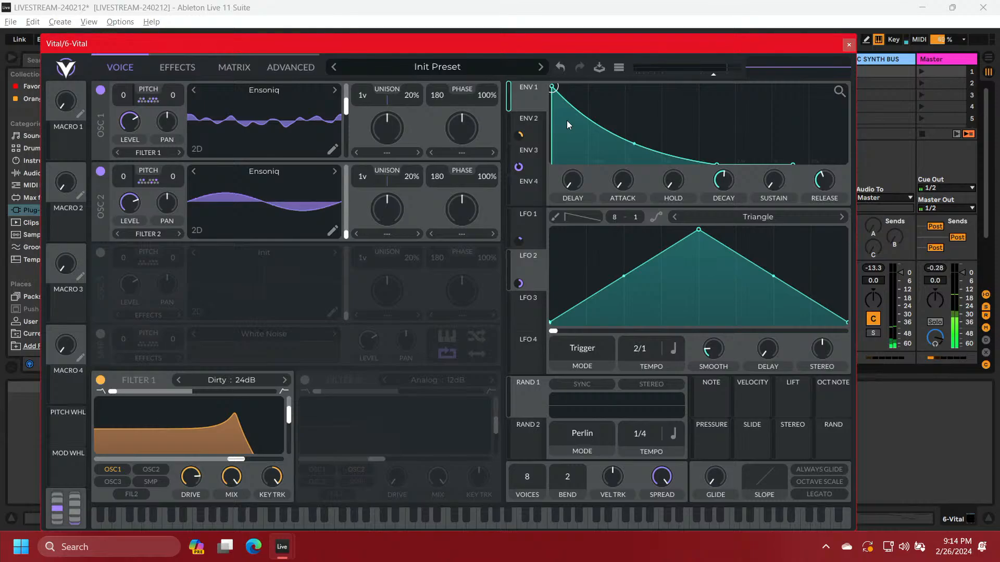
{"action": "left_click", "coordinate": [516, 196]}
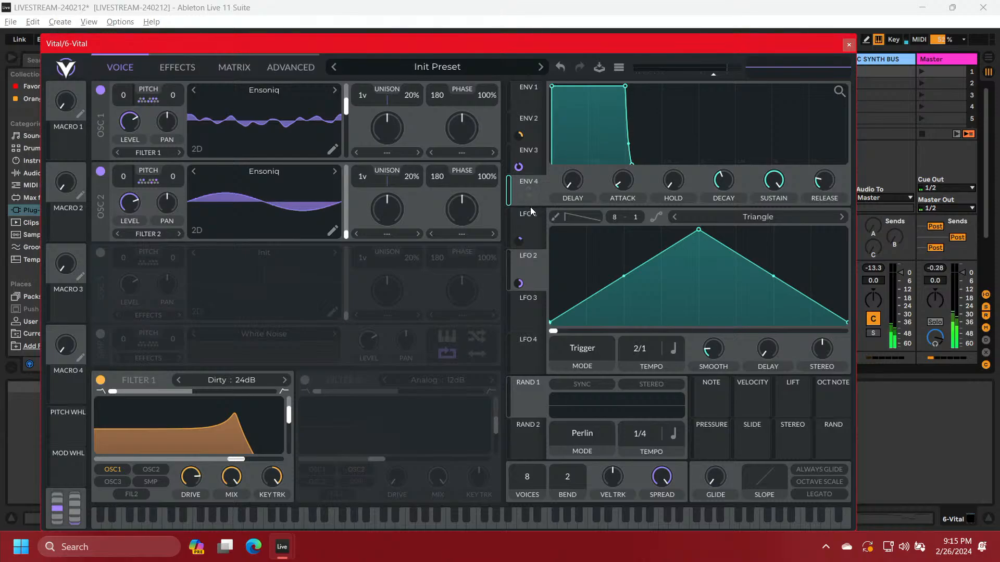
{"action": "left_click", "coordinate": [532, 165]}
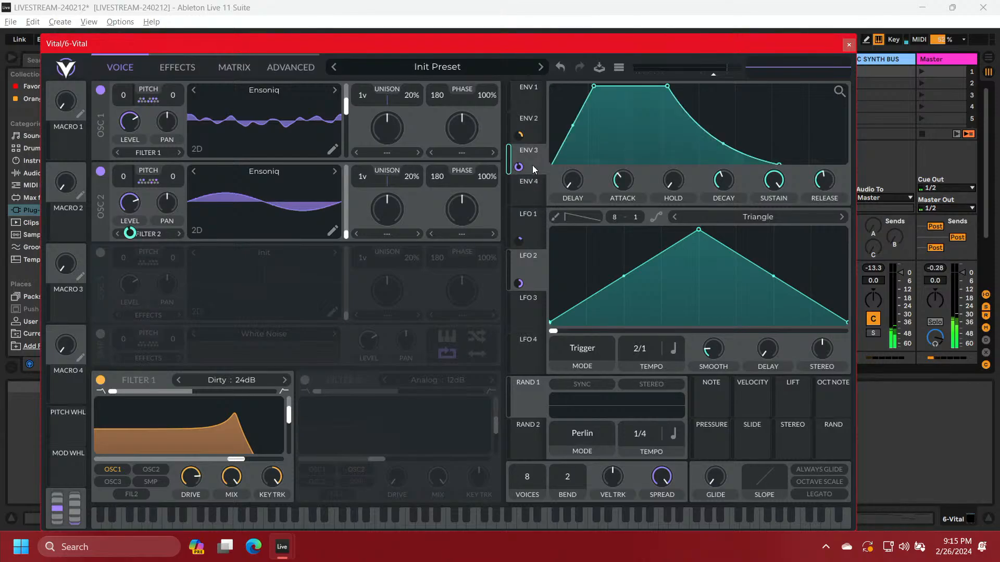
{"action": "left_click", "coordinate": [515, 198]}
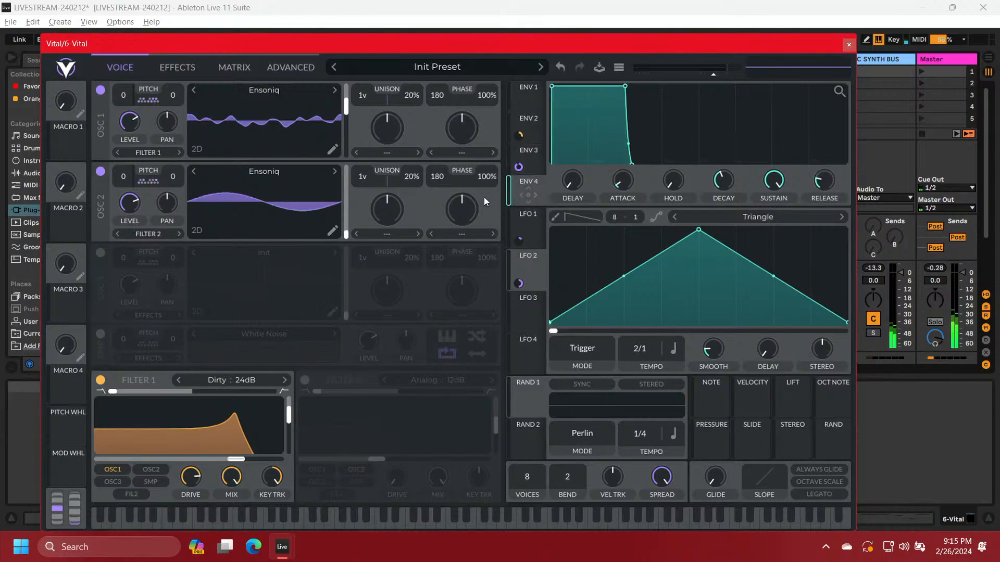
{"action": "left_click", "coordinate": [532, 170]}
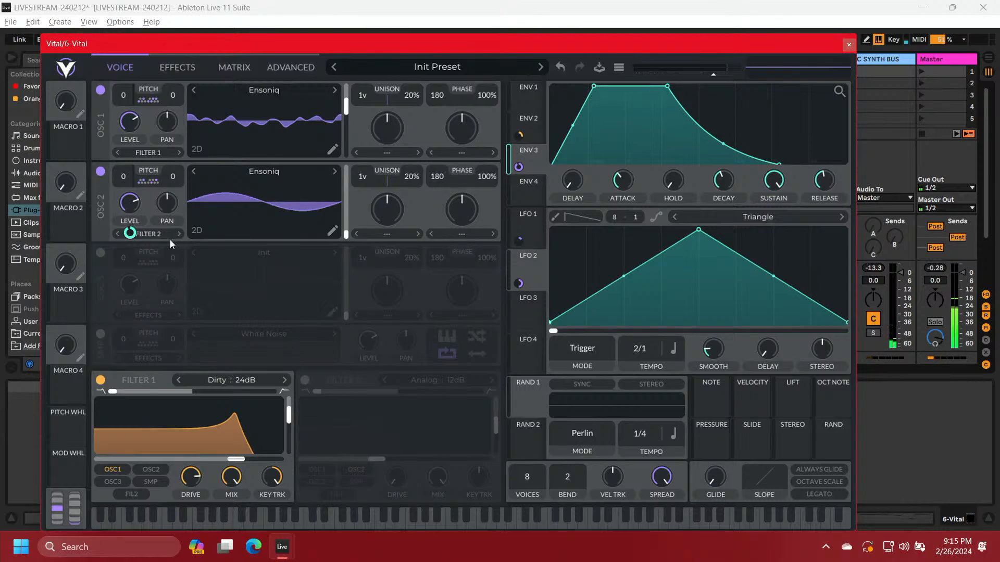
{"action": "right_click", "coordinate": [128, 232]}
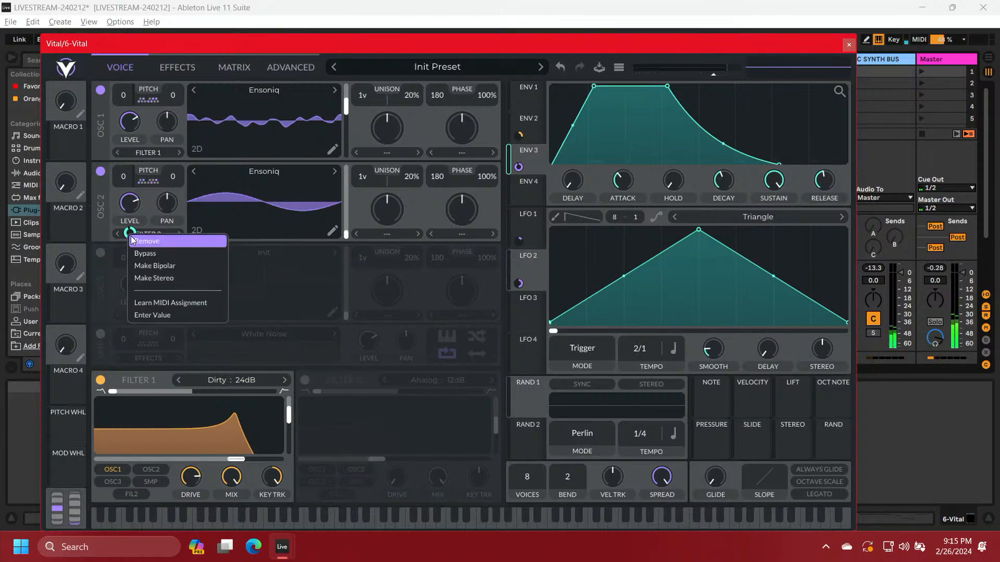
{"action": "left_click", "coordinate": [133, 241]}
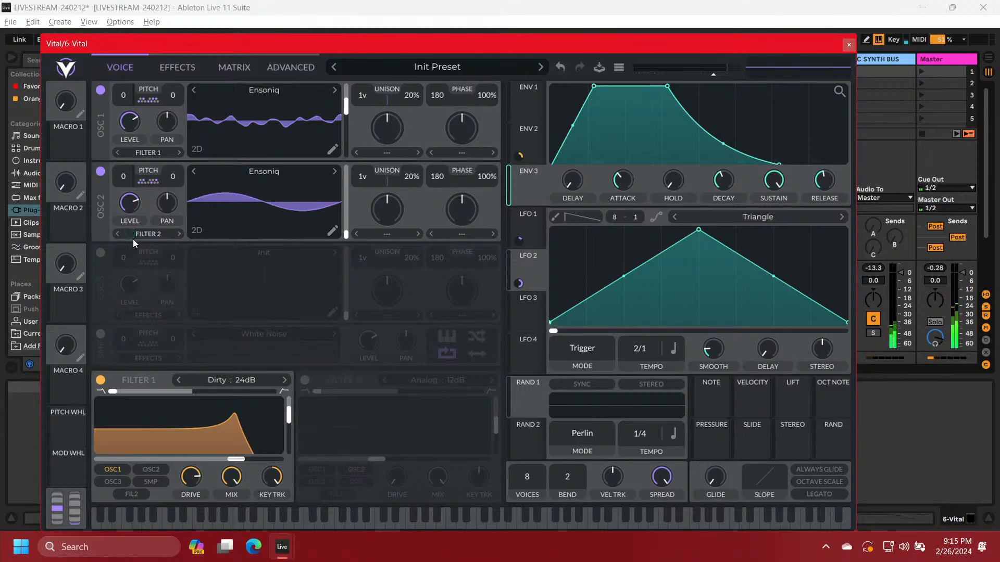
Lengthen Envelope 1's attack and raise its sustain to a high level
{"action": "left_click", "coordinate": [529, 110]}
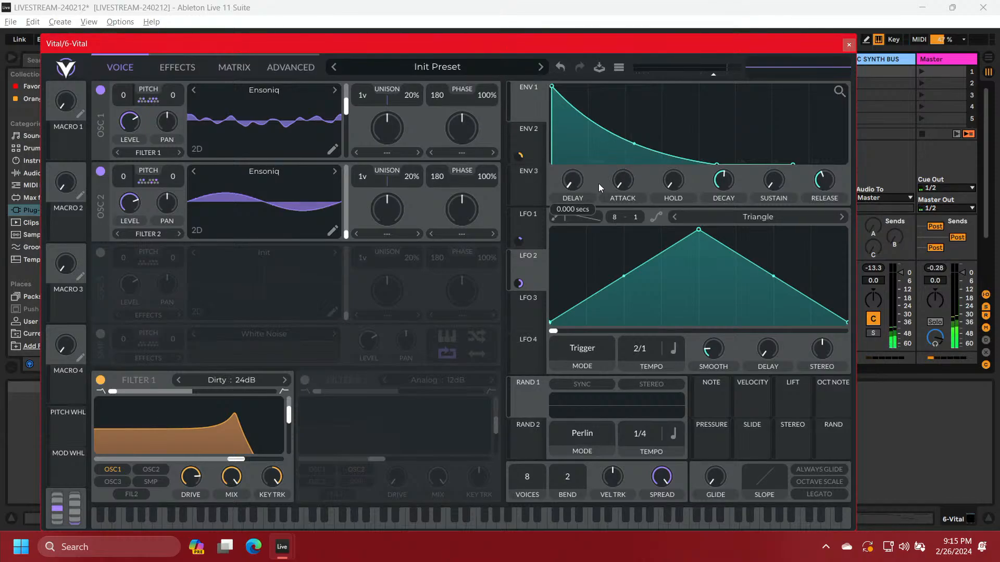
{"action": "left_click_drag", "start_coordinate": [616, 182], "coordinate": [618, 152]}
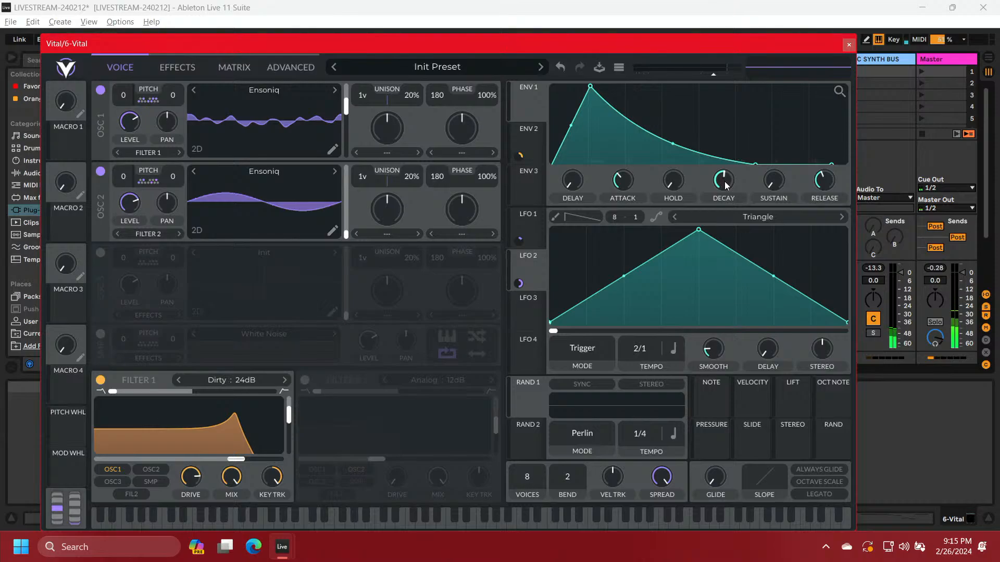
{"action": "left_click_drag", "start_coordinate": [773, 188], "coordinate": [773, 127]}
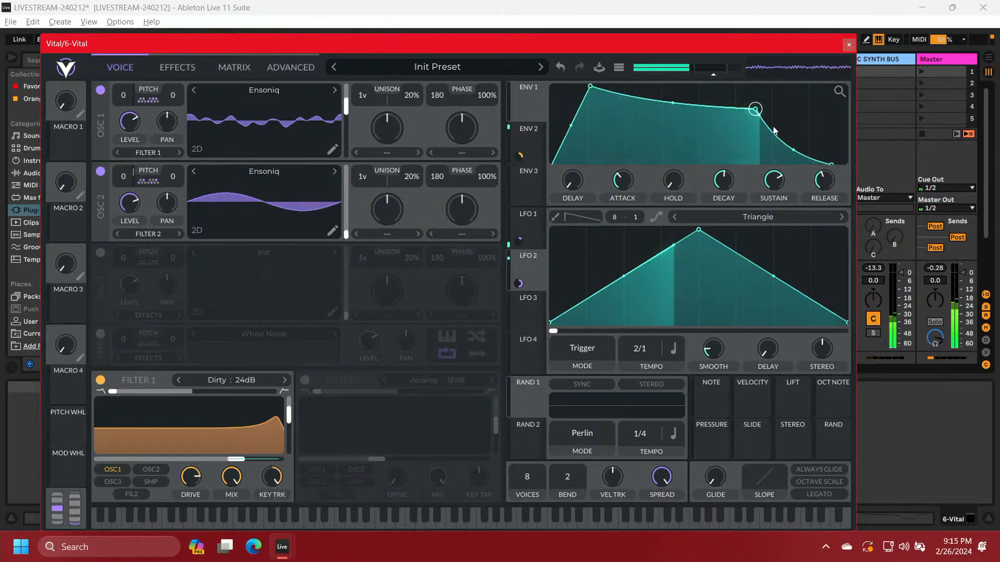
Assign Envelope 3 to oscillator 1's level with a modulation amount of about -0.497
{"action": "left_click", "coordinate": [521, 194]}
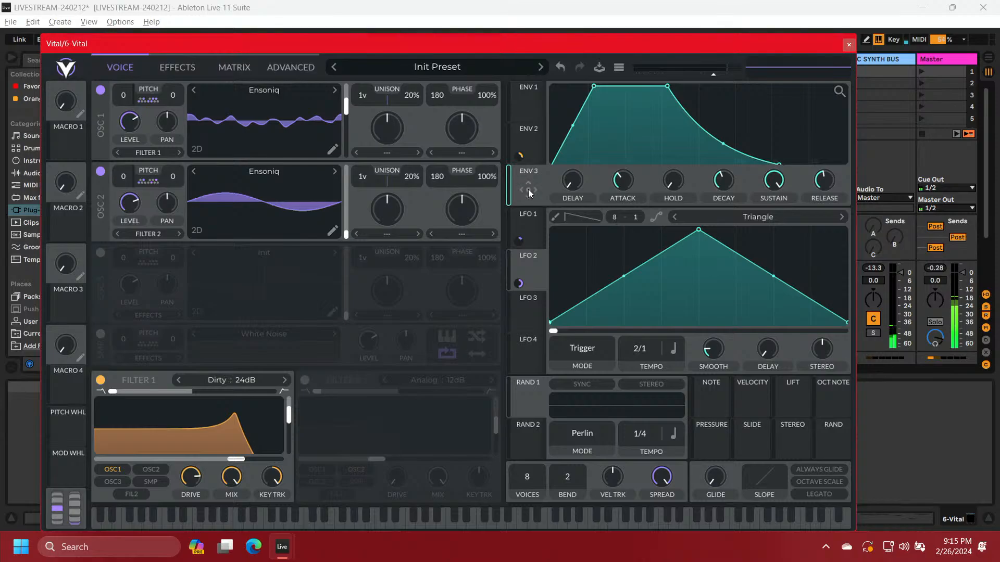
{"action": "left_click_drag", "start_coordinate": [527, 189], "coordinate": [134, 129]}
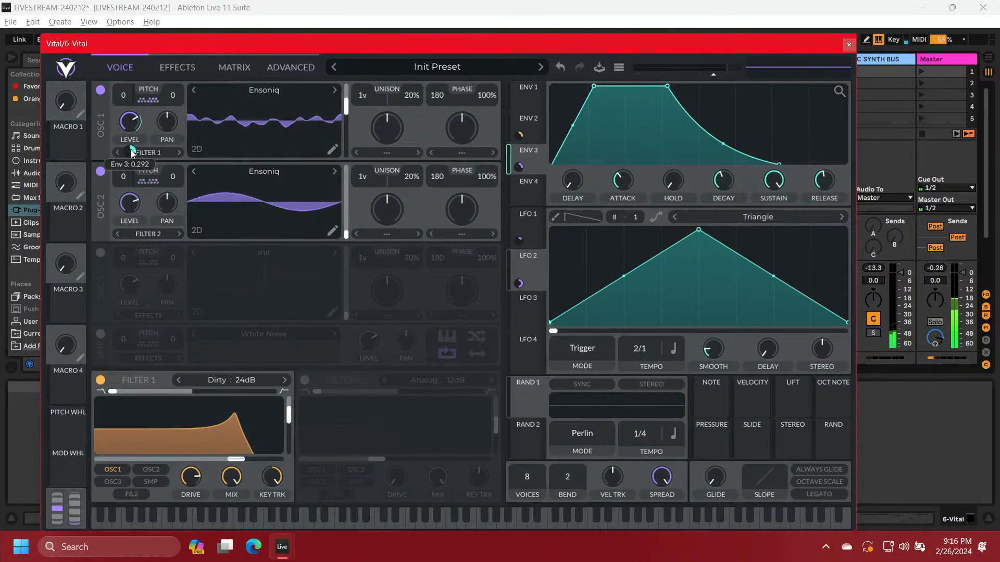
{"action": "left_click_drag", "start_coordinate": [131, 151], "coordinate": [129, 152]}
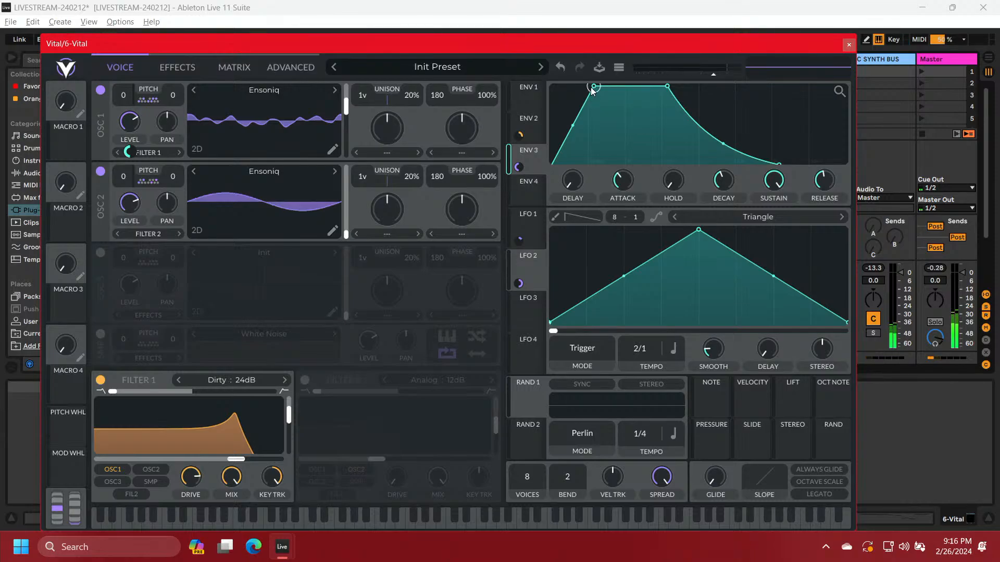
Reduce Envelope 3's attack, hold and decay to zero
{"action": "left_click_drag", "start_coordinate": [591, 87], "coordinate": [529, 73]}
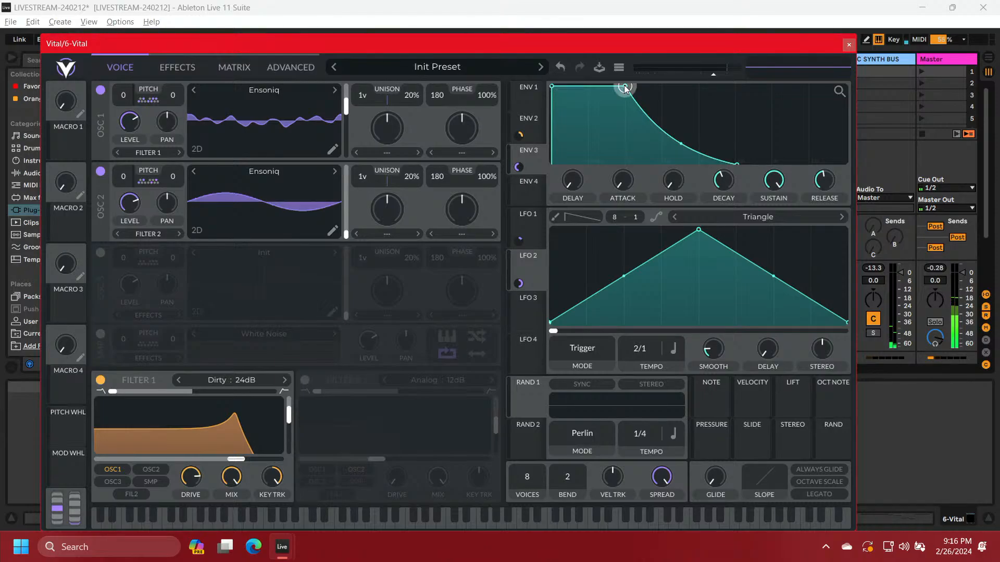
{"action": "left_click_drag", "start_coordinate": [623, 86], "coordinate": [586, 74]}
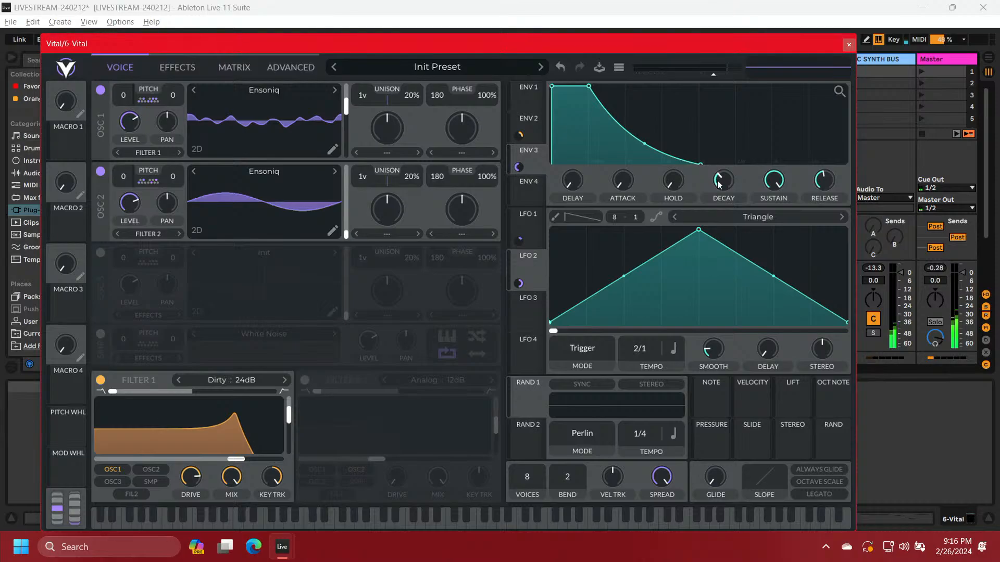
{"action": "left_click_drag", "start_coordinate": [718, 183], "coordinate": [715, 229]}
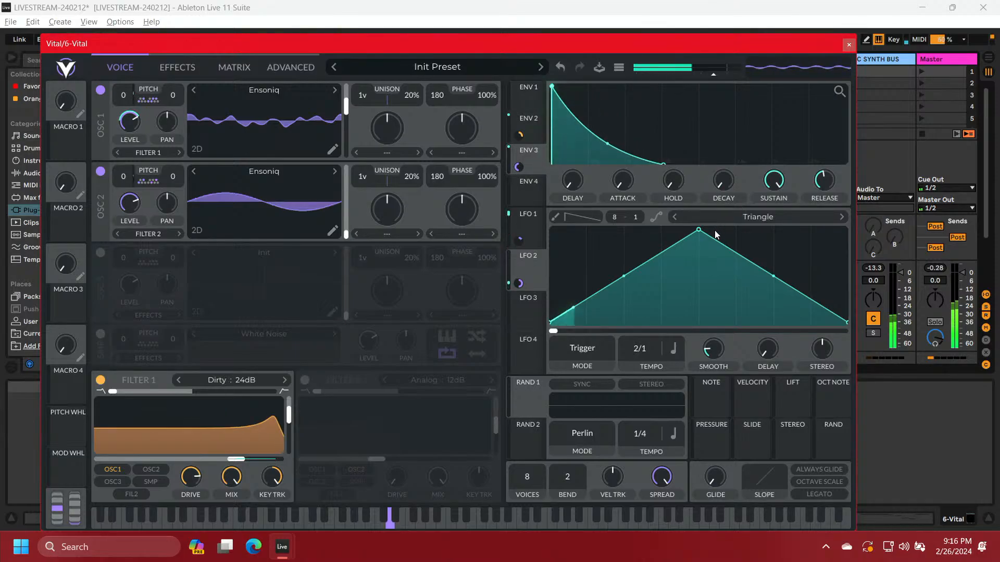
Turn off oscillator 2 and sweep oscillator 1's level down to zero and up to maximum
{"action": "left_click", "coordinate": [100, 173]}
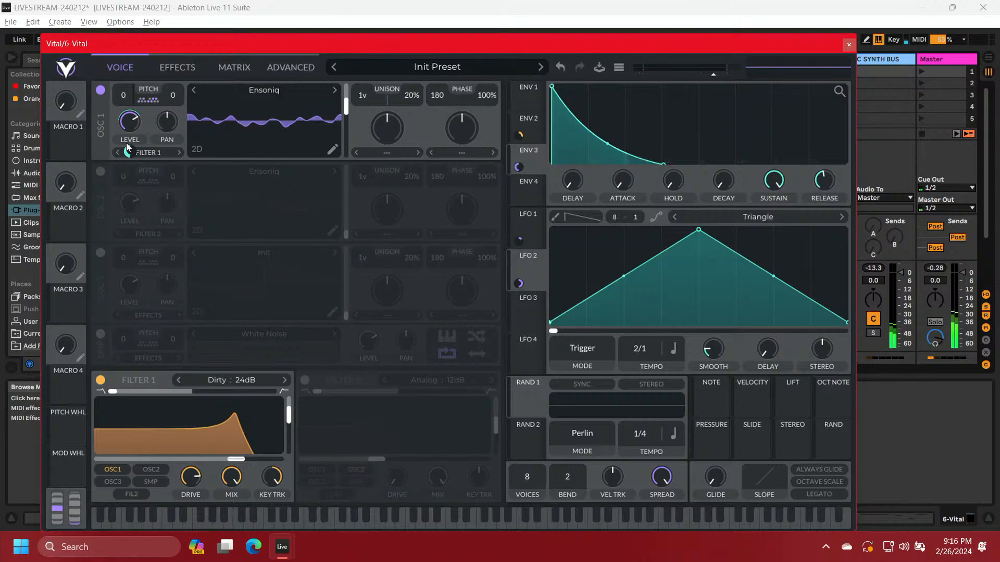
{"action": "left_click_drag", "start_coordinate": [128, 125], "coordinate": [125, 189]}
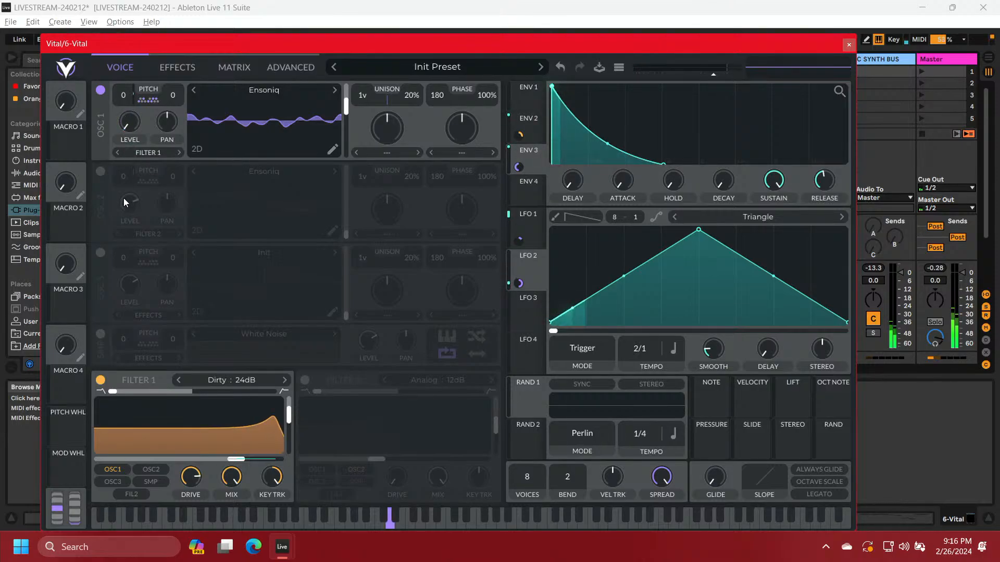
{"action": "left_click_drag", "start_coordinate": [124, 182], "coordinate": [149, 39]}
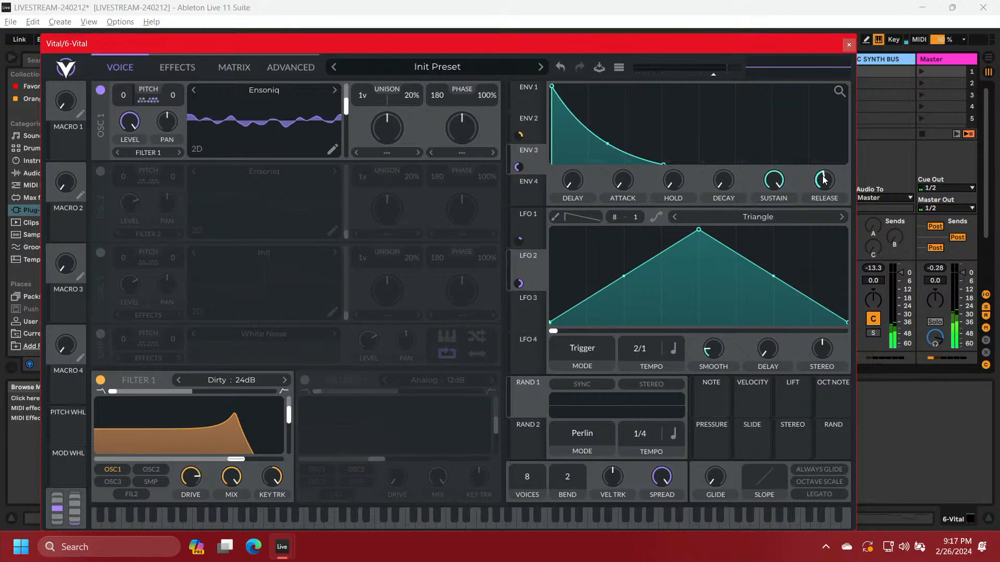
Cut Envelope 3's release to zero and give it a long, exponentially rising attack with slightly reduced sustain
{"action": "left_click_drag", "start_coordinate": [822, 180], "coordinate": [811, 217]}
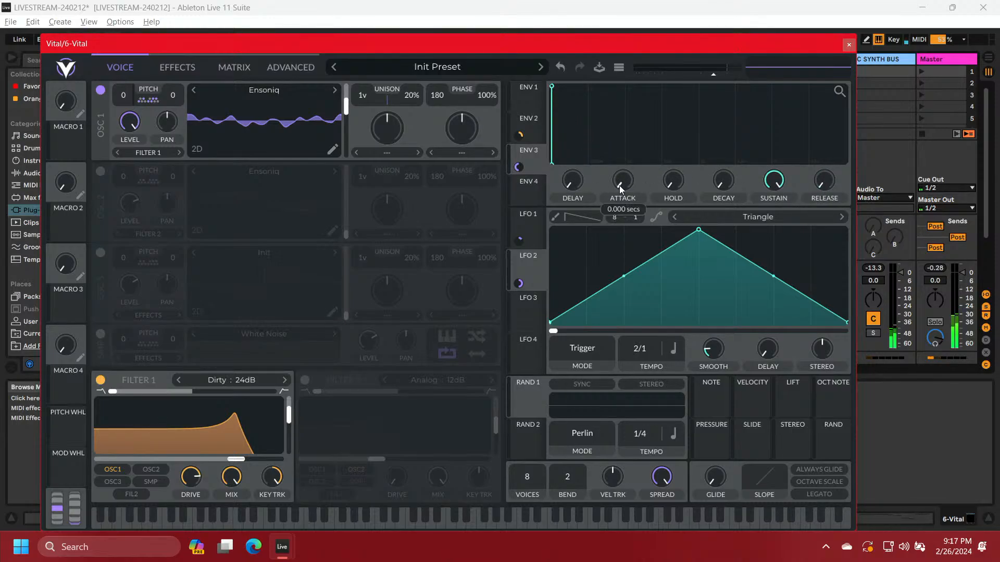
{"action": "mouse_move", "coordinate": [619, 186]}
{"action": "left_mouse_down"}
{"action": "mouse_move", "coordinate": [630, 142]}
{"action": "mouse_move", "coordinate": [628, 176]}
{"action": "left_mouse_up"}
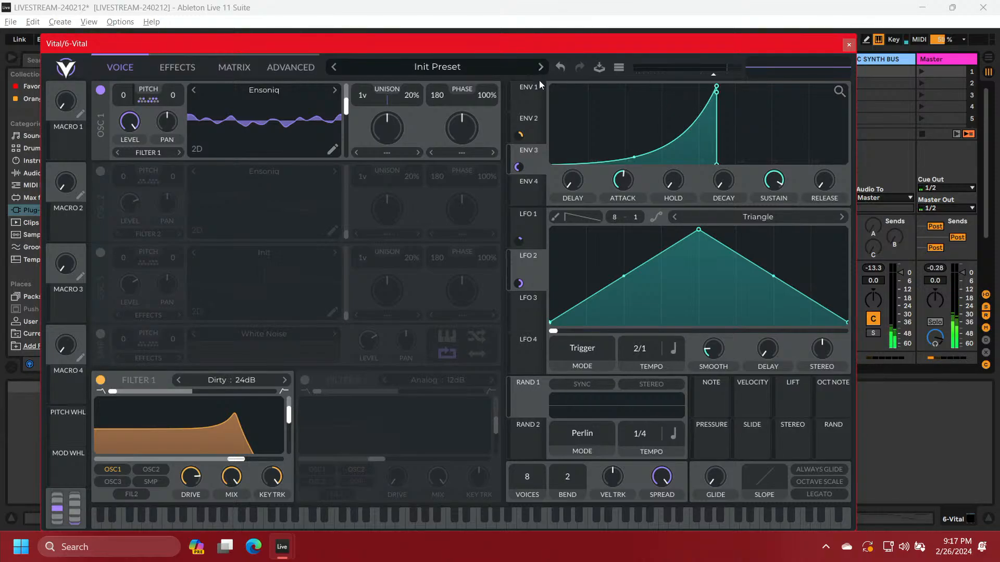
Shorten Envelope 1's attack and turn oscillator 2 back on
{"action": "left_click", "coordinate": [529, 102]}
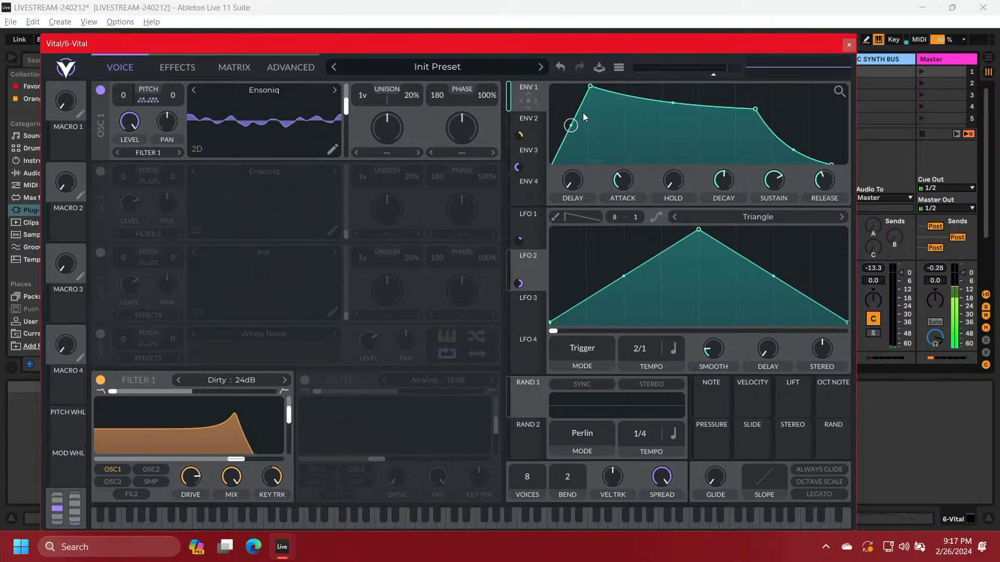
{"action": "left_click_drag", "start_coordinate": [588, 90], "coordinate": [566, 87]}
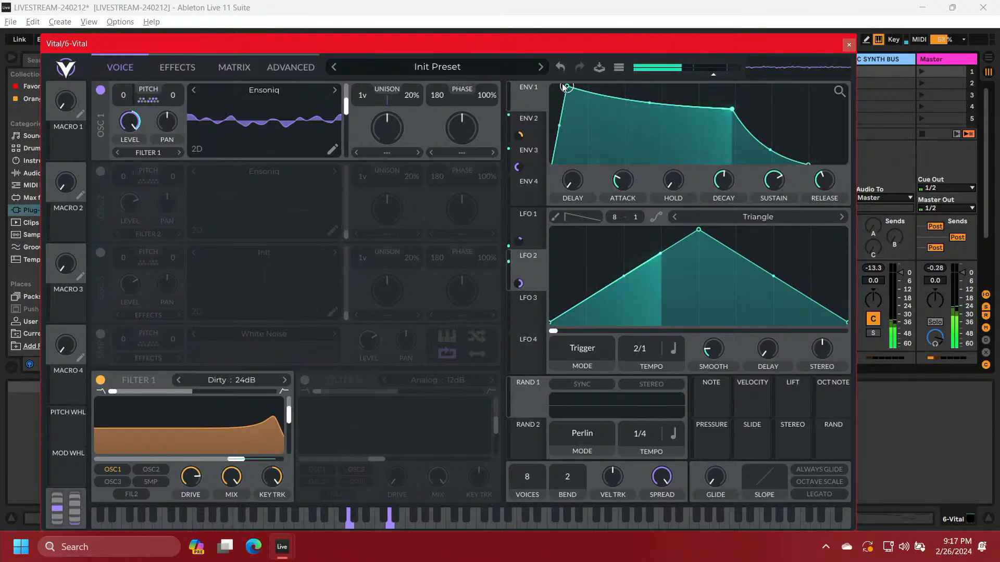
{"action": "left_click", "coordinate": [101, 172]}
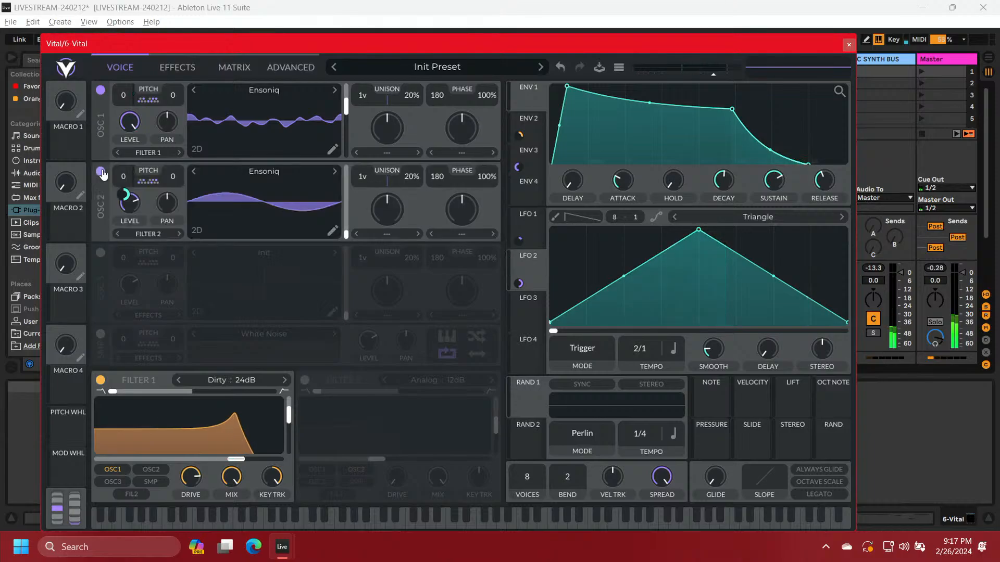
Remove the Env 3 modulation from oscillator 1's level
{"action": "left_click", "coordinate": [531, 170]}
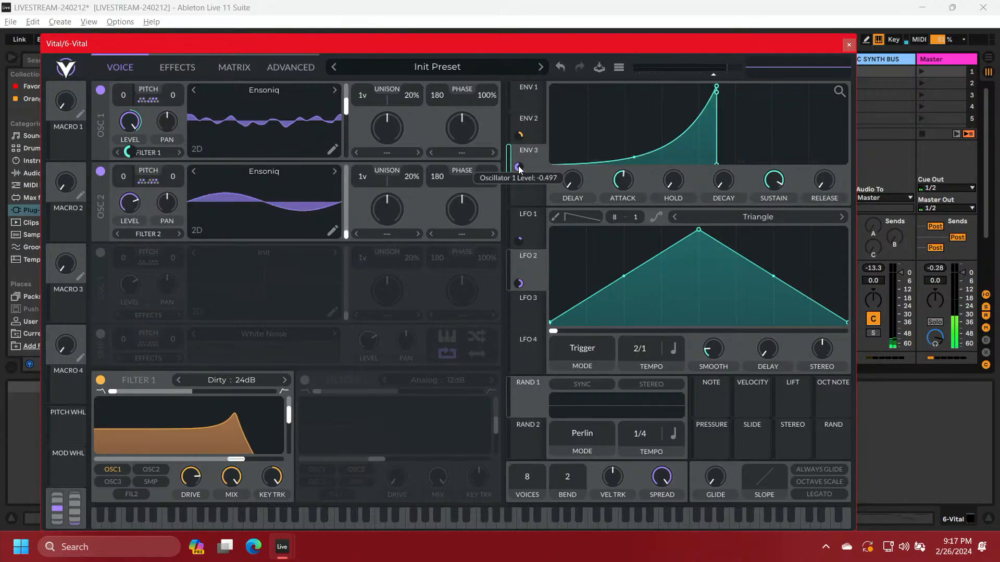
{"action": "right_click", "coordinate": [519, 168]}
{"action": "left_click", "coordinate": [521, 172]}
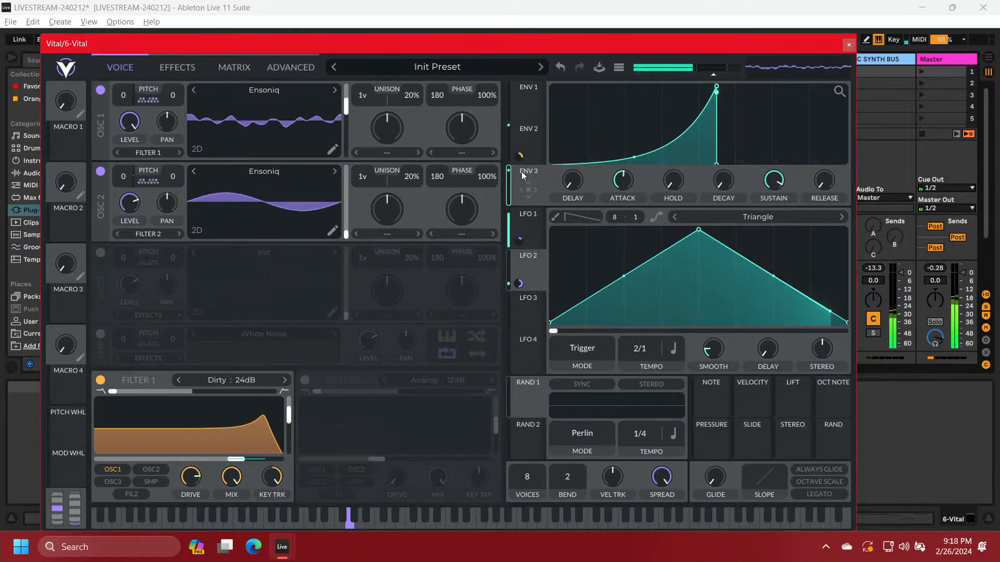
Straighten Envelope 3's attack curve and assign the envelope to oscillator 2's wavetable position
{"action": "left_click", "coordinate": [529, 283]}
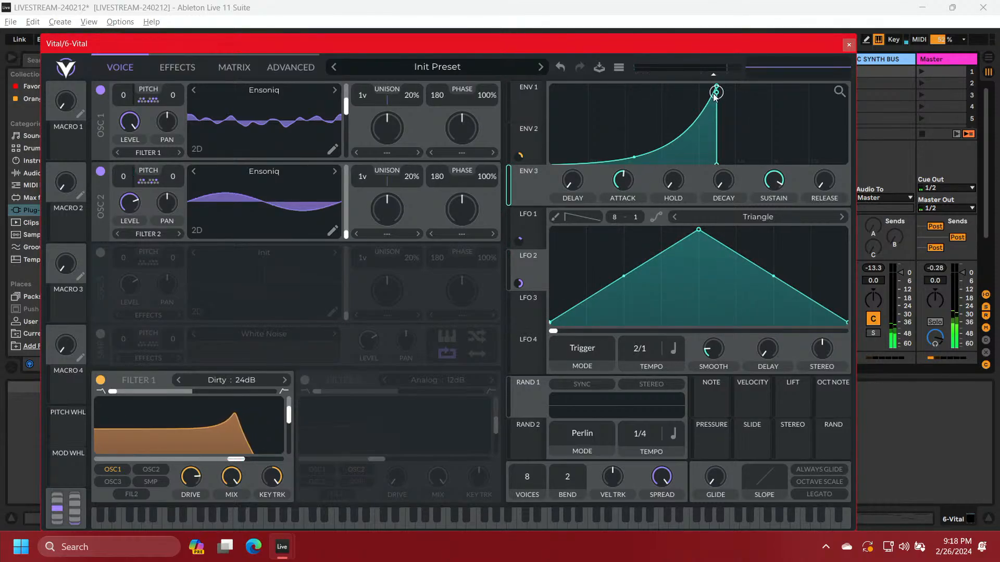
{"action": "double_click", "coordinate": [634, 157]}
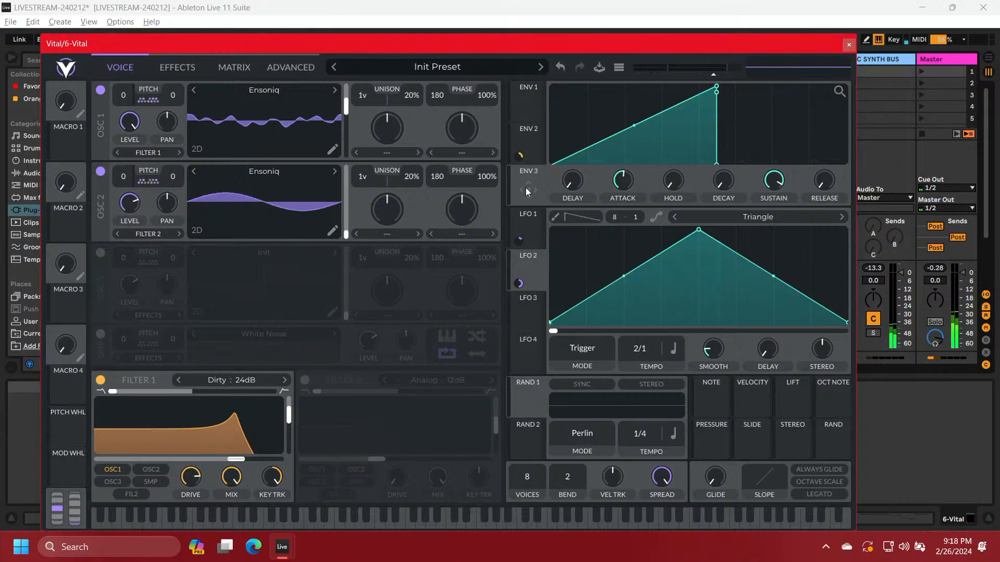
{"action": "left_click_drag", "start_coordinate": [525, 190], "coordinate": [346, 237]}
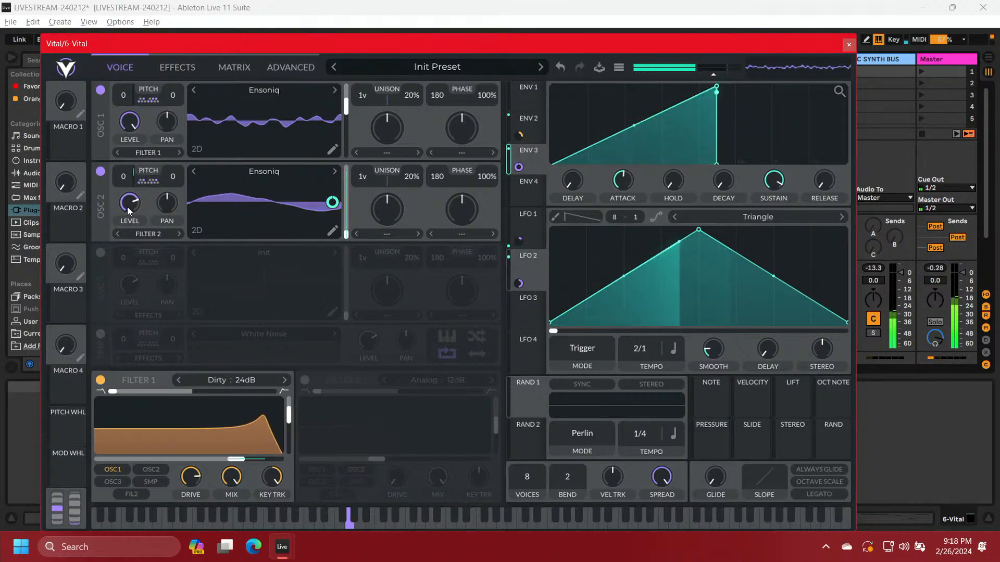
Lower oscillator 2's level to about 0.101
{"action": "left_click_drag", "start_coordinate": [127, 208], "coordinate": [123, 251]}
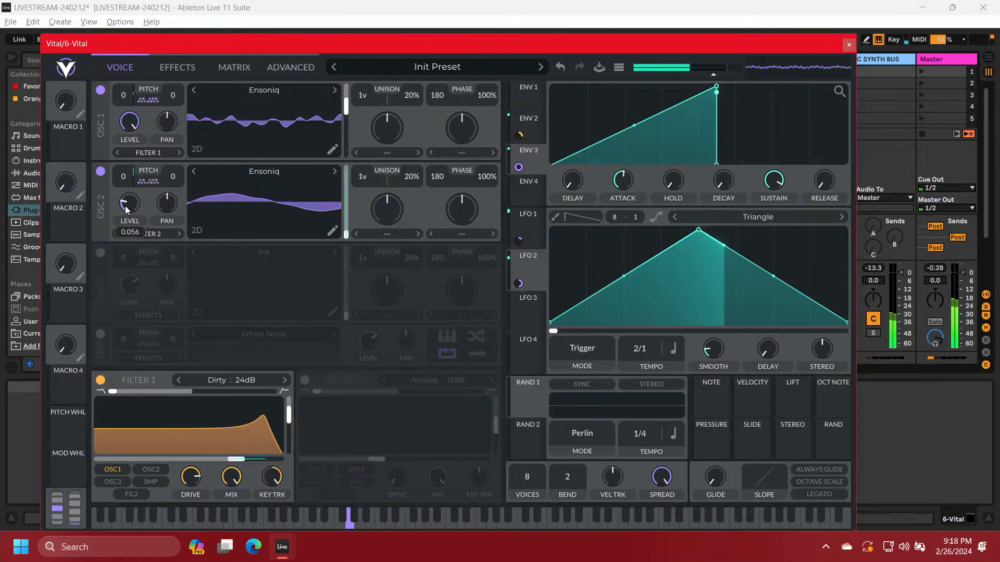
{"action": "mouse_move", "coordinate": [125, 202]}
{"action": "left_click_drag", "start_coordinate": [125, 202], "coordinate": [125, 201]}
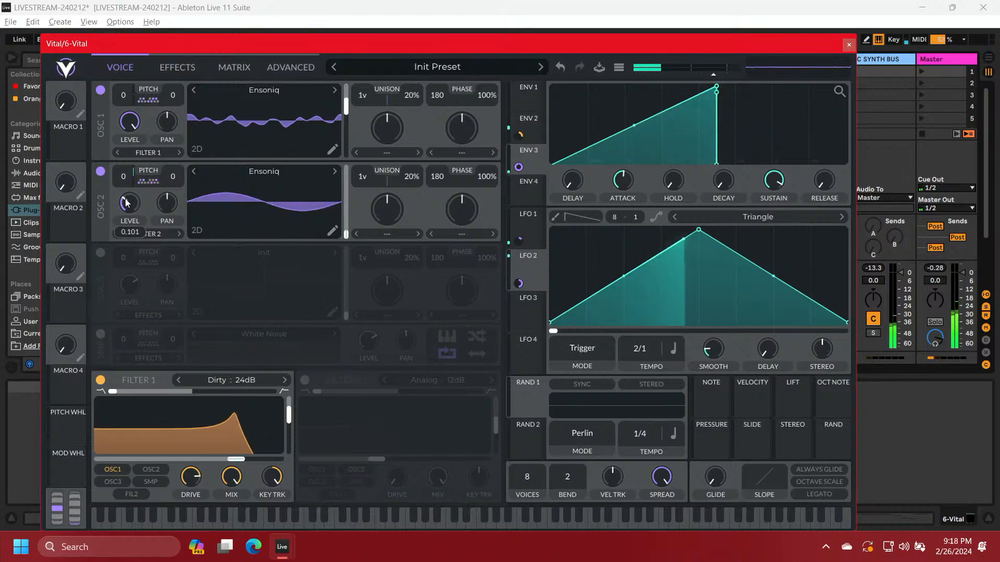
Remove the Env 3 modulation from oscillator 2's wavetable position and display LFO 1's settings
{"action": "right_click", "coordinate": [521, 164]}
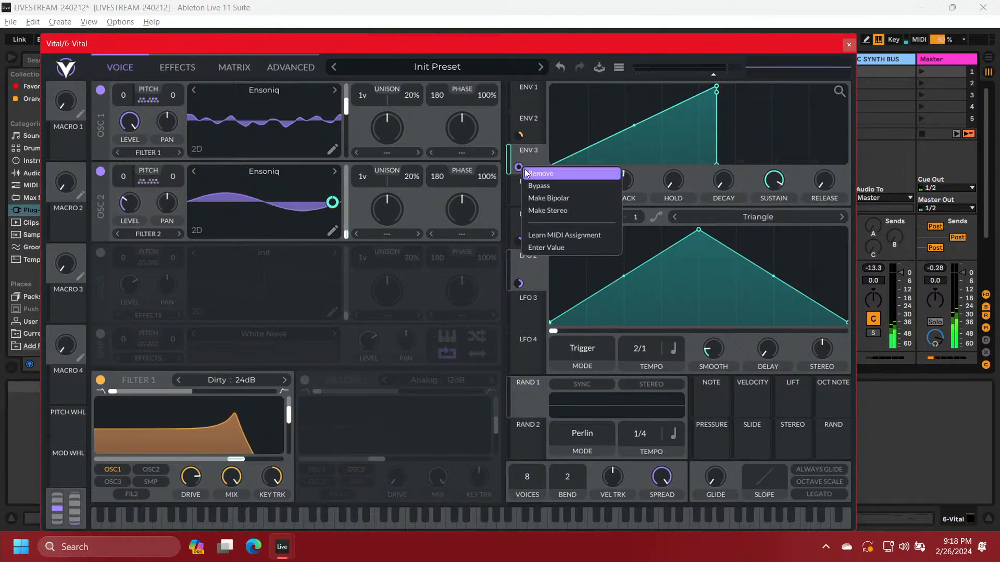
{"action": "left_click", "coordinate": [530, 173]}
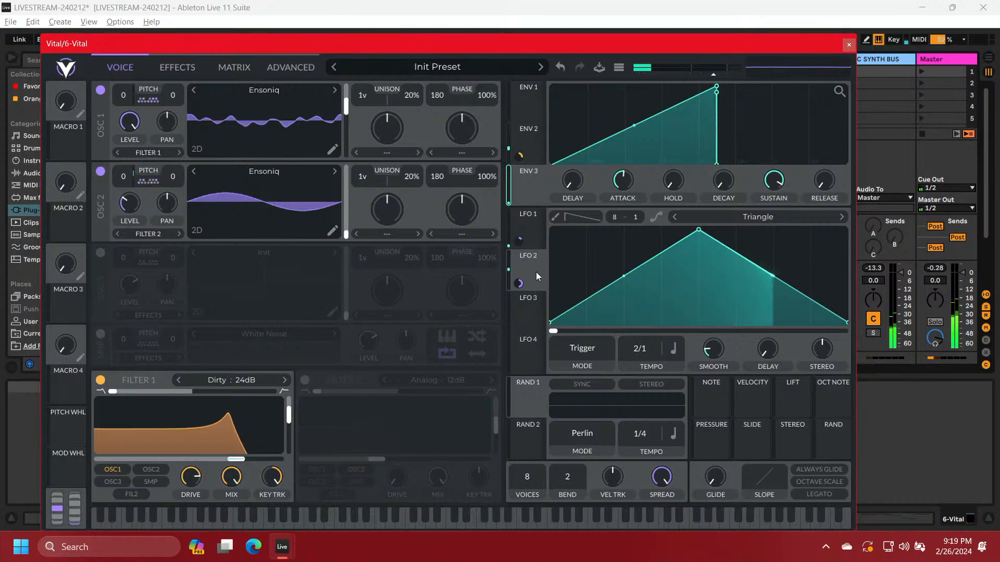
{"action": "left_click", "coordinate": [531, 239]}
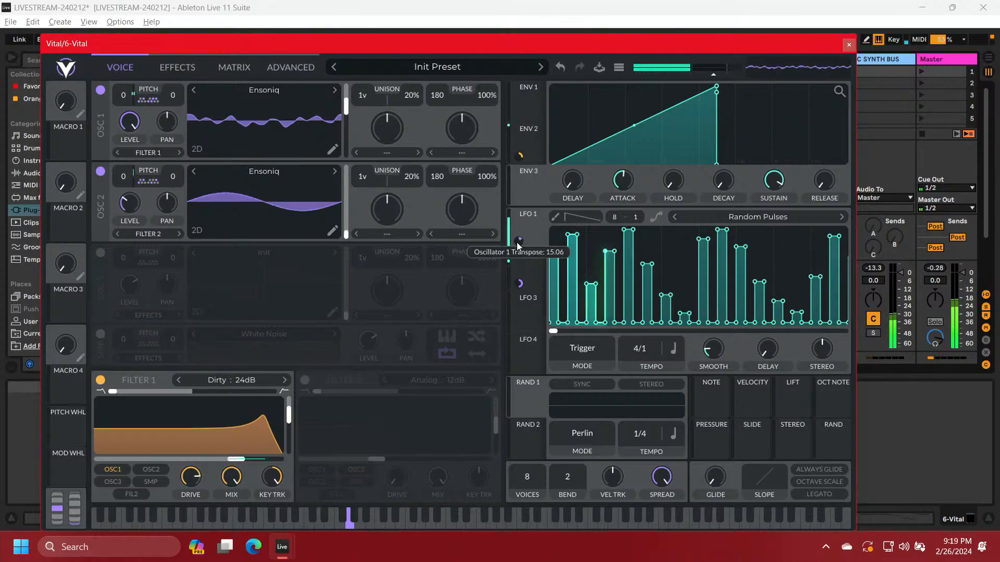
Adjust LFO 1's modulation of oscillator 1's transpose and load the factory Shuffle Gate shape into LFO 1
{"action": "left_click_drag", "start_coordinate": [517, 242], "coordinate": [517, 247]}
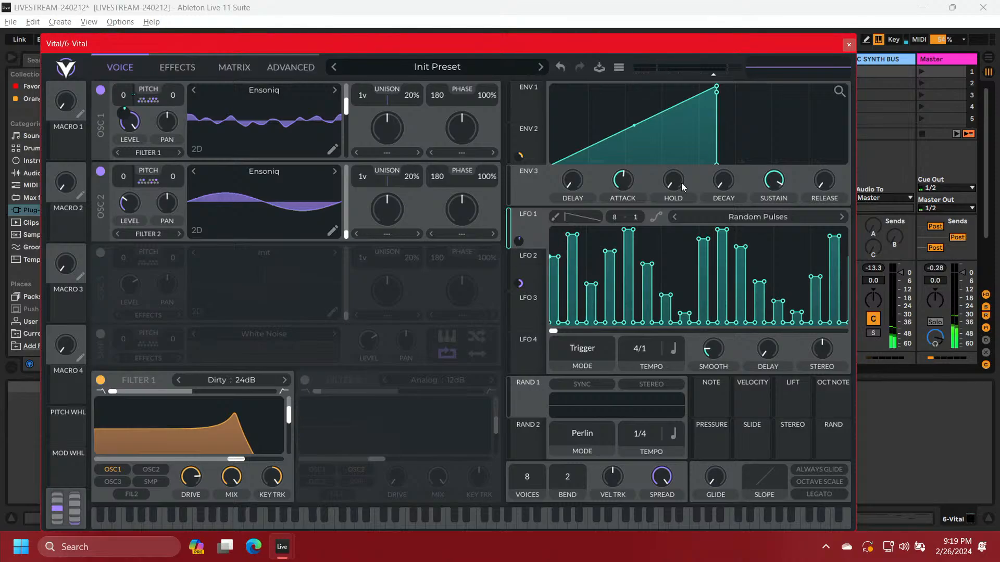
{"action": "left_click", "coordinate": [755, 218]}
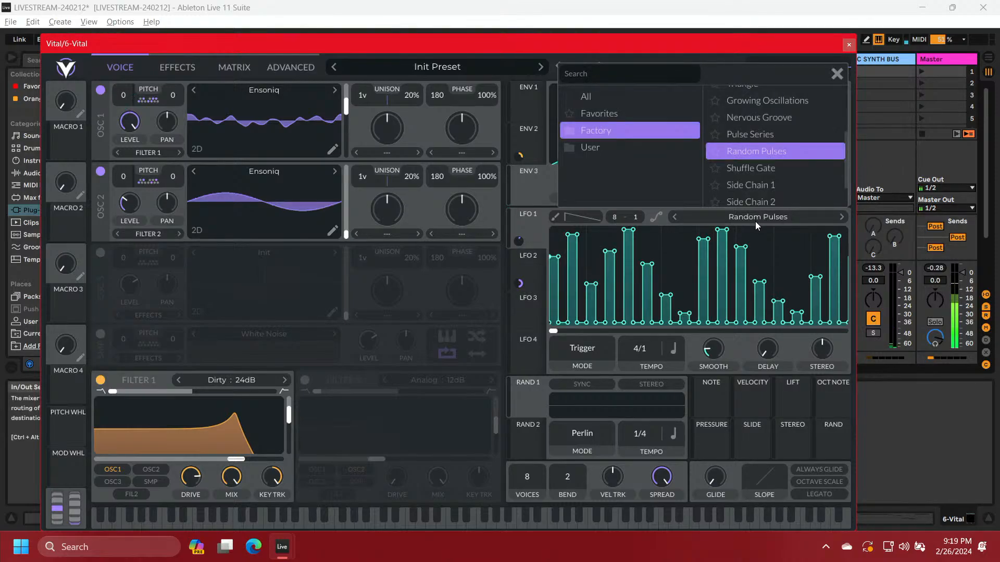
{"action": "left_click", "coordinate": [751, 171]}
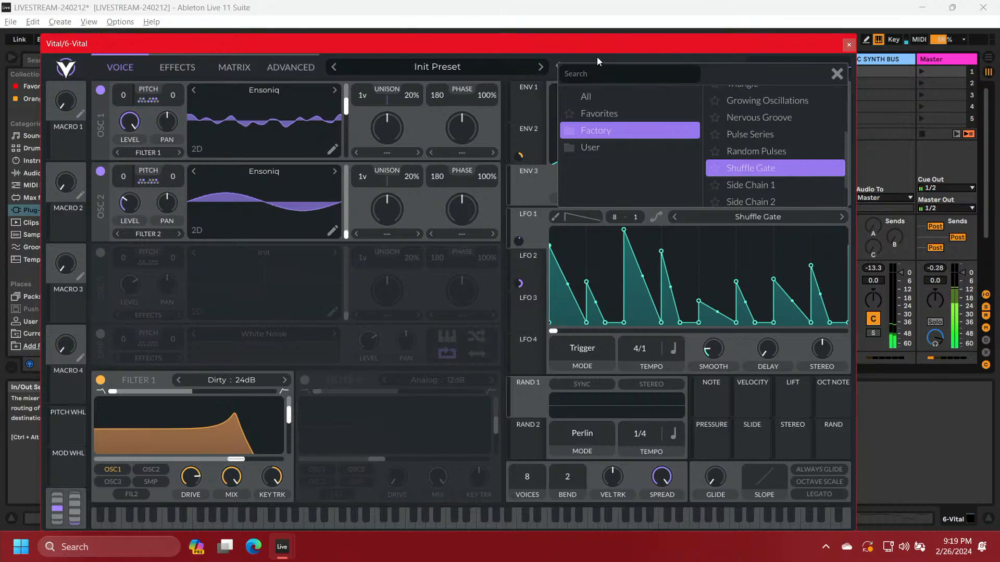
{"action": "left_click", "coordinate": [837, 75]}
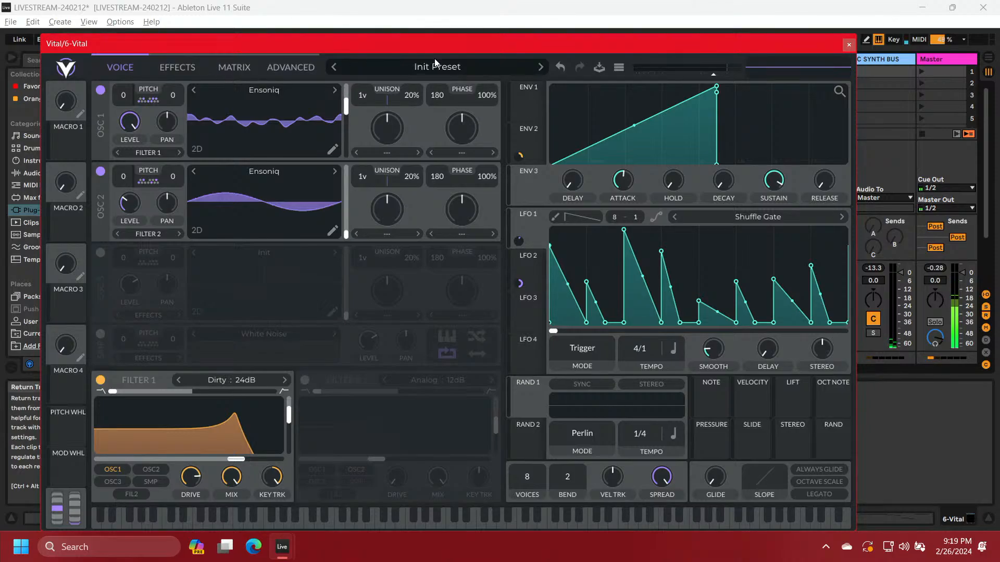
Initialize the preset and copy oscillator 1's wavetable onto oscillator 2
{"action": "left_click", "coordinate": [618, 69]}
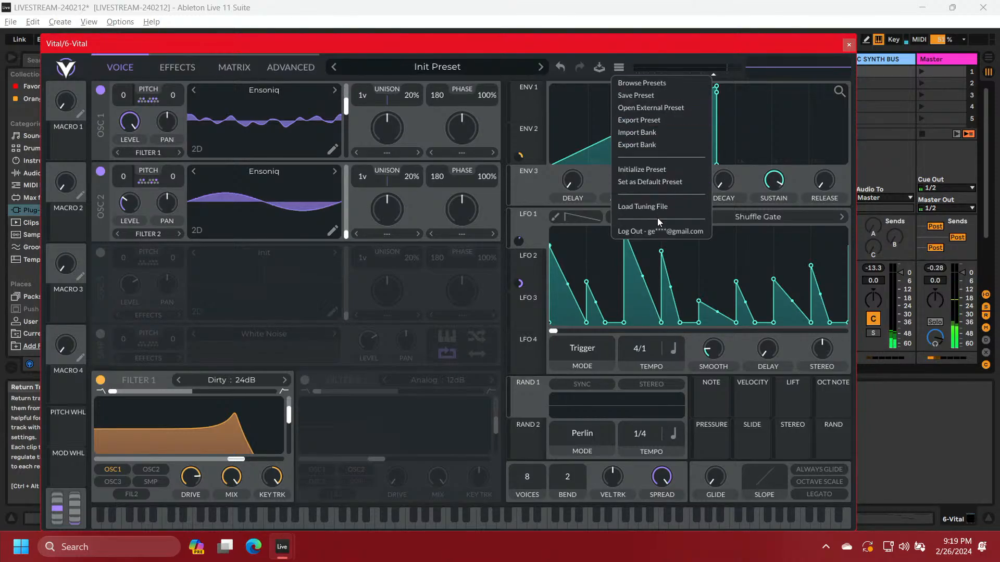
{"action": "left_click", "coordinate": [646, 174]}
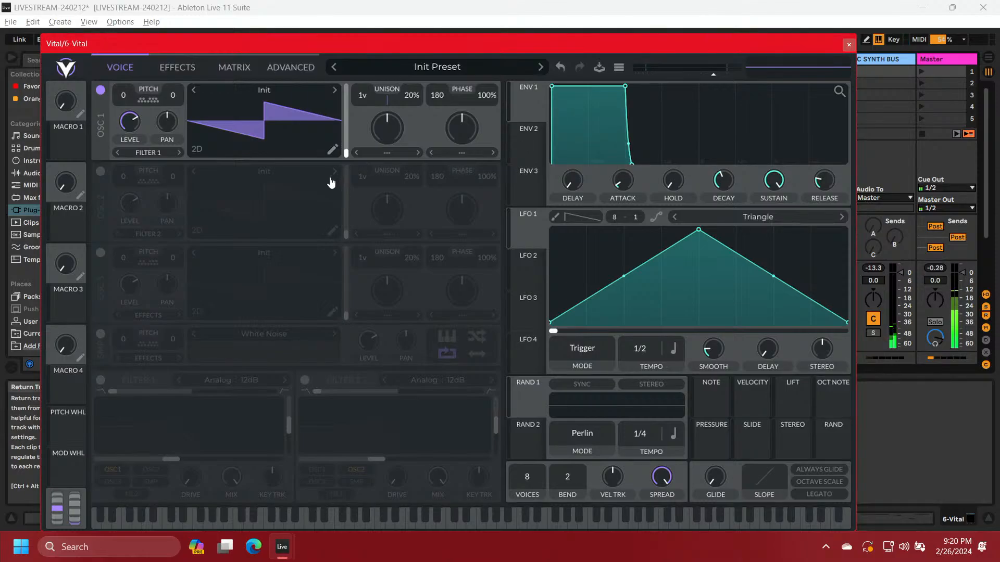
{"action": "left_click", "coordinate": [267, 93]}
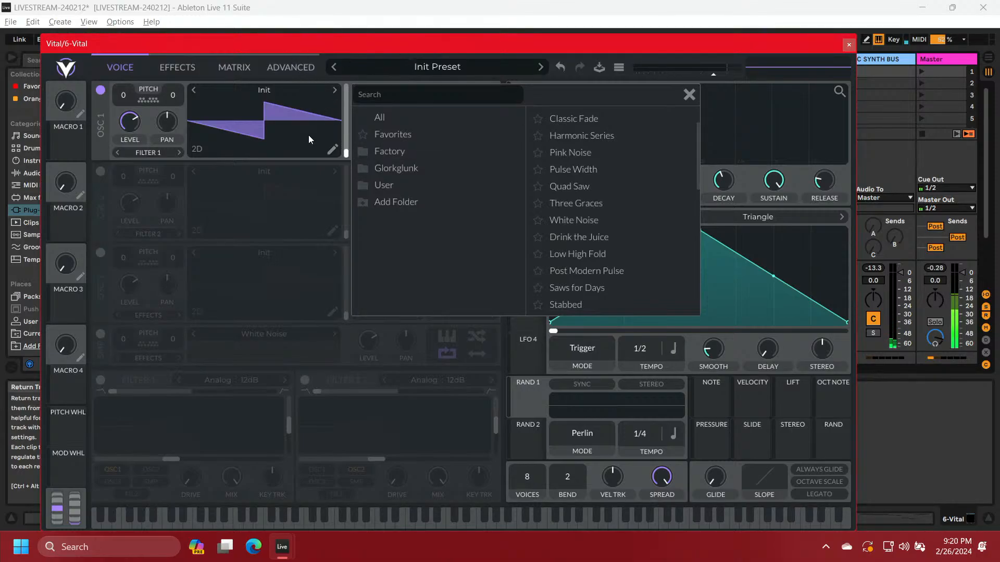
{"action": "right_click", "coordinate": [271, 112]}
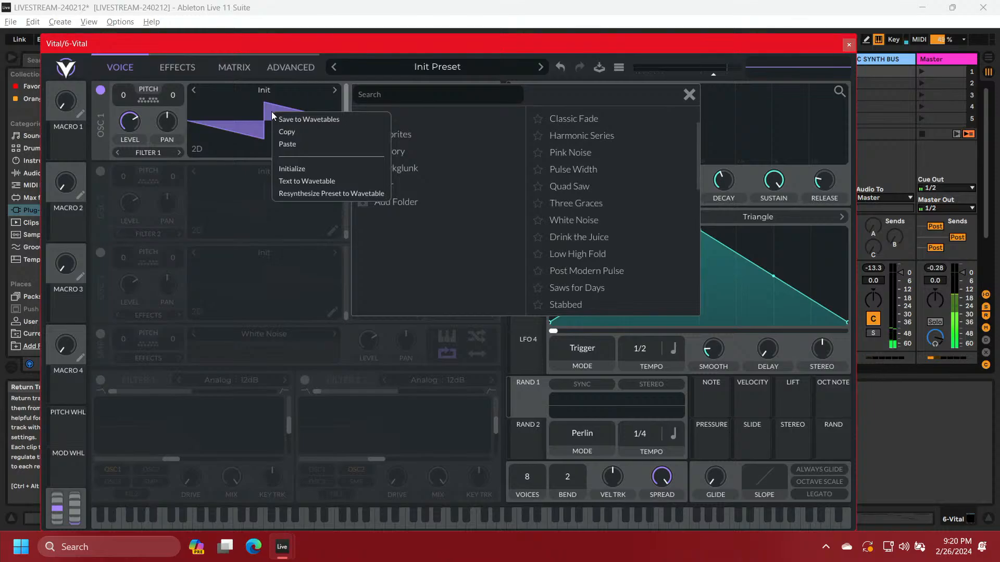
{"action": "left_click", "coordinate": [280, 132]}
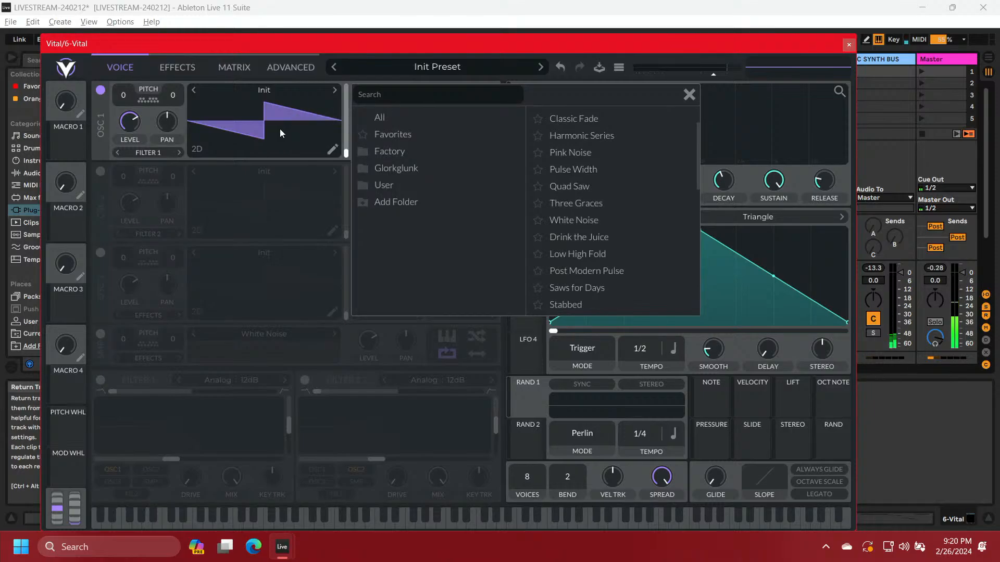
{"action": "left_click", "coordinate": [266, 196]}
{"action": "right_click", "coordinate": [266, 196]}
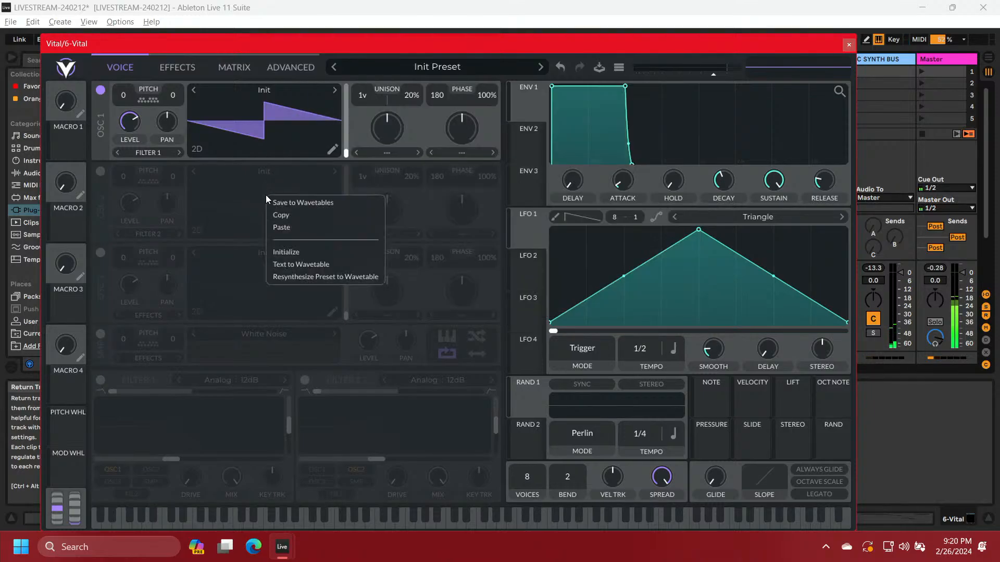
{"action": "left_click", "coordinate": [291, 226]}
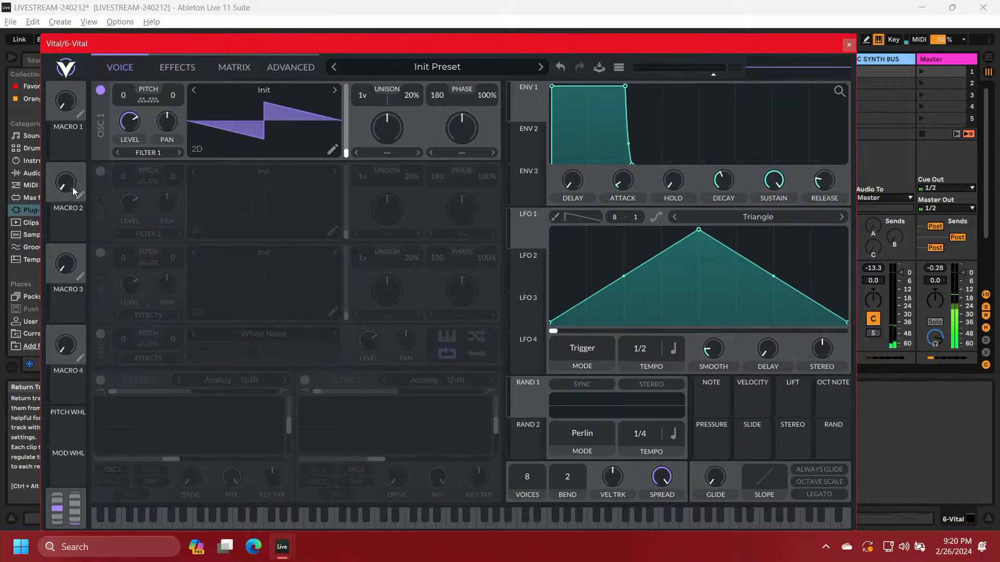
Enable oscillator 2 and set its fine tune to -1
{"action": "left_click", "coordinate": [101, 171]}
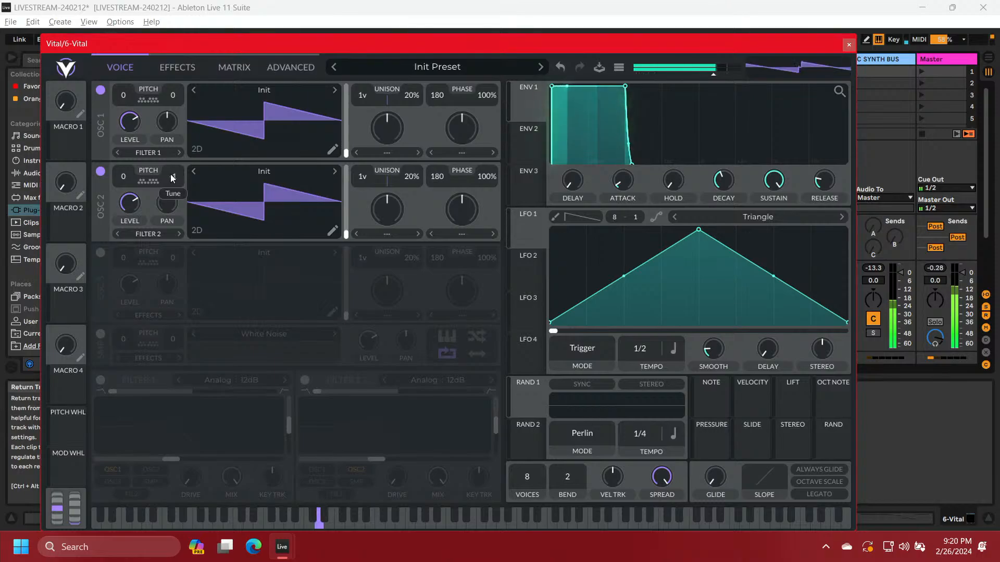
{"action": "scroll", "coordinate": [170, 174], "scroll_direction": "down", "scroll_amount": 1}
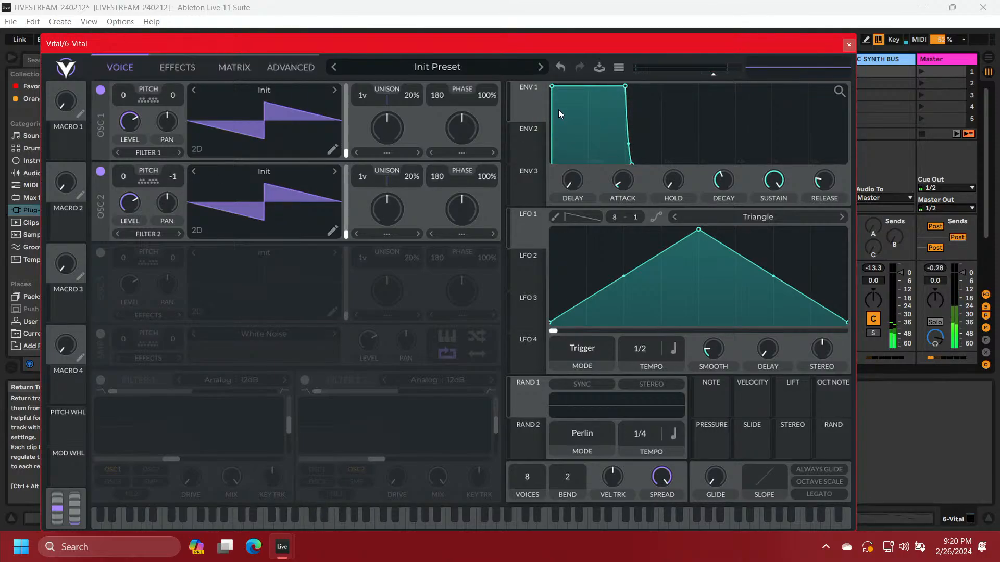
Lengthen Envelope 1's attack to a slow rise and set its release to about 3.28 seconds
{"action": "left_click_drag", "start_coordinate": [553, 87], "coordinate": [647, 88]}
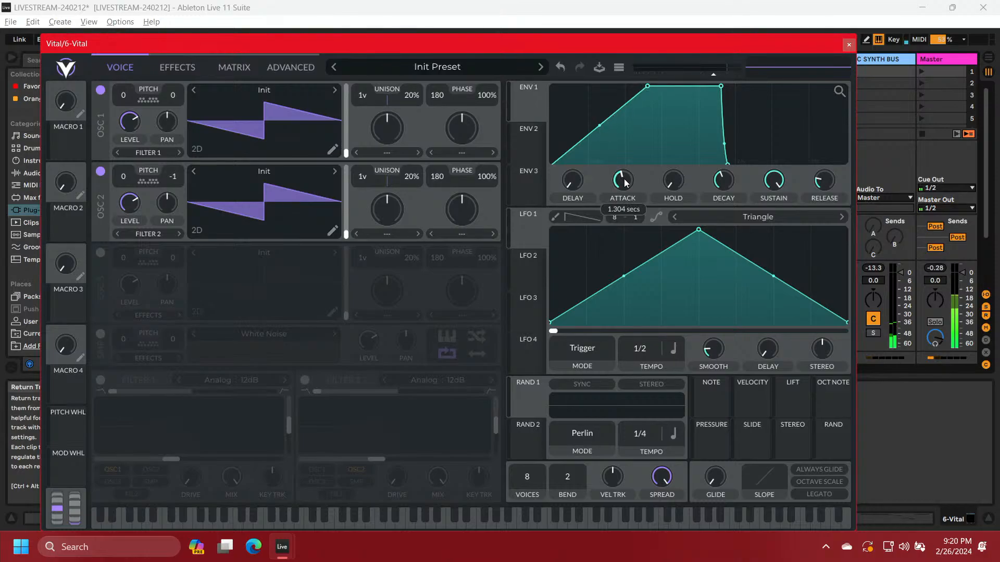
{"action": "left_click_drag", "start_coordinate": [625, 182], "coordinate": [623, 175]}
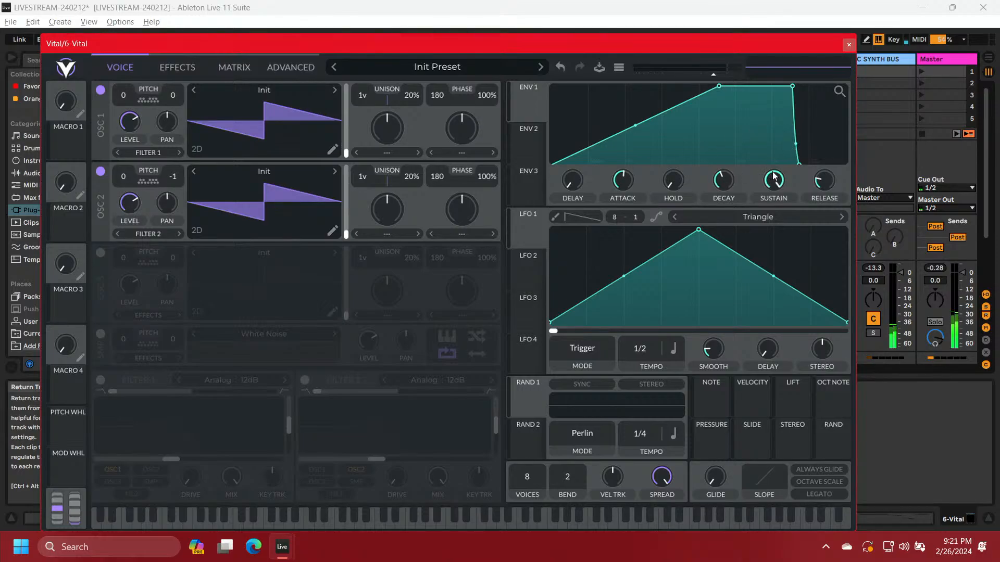
{"action": "left_click_drag", "start_coordinate": [815, 182], "coordinate": [816, 153]}
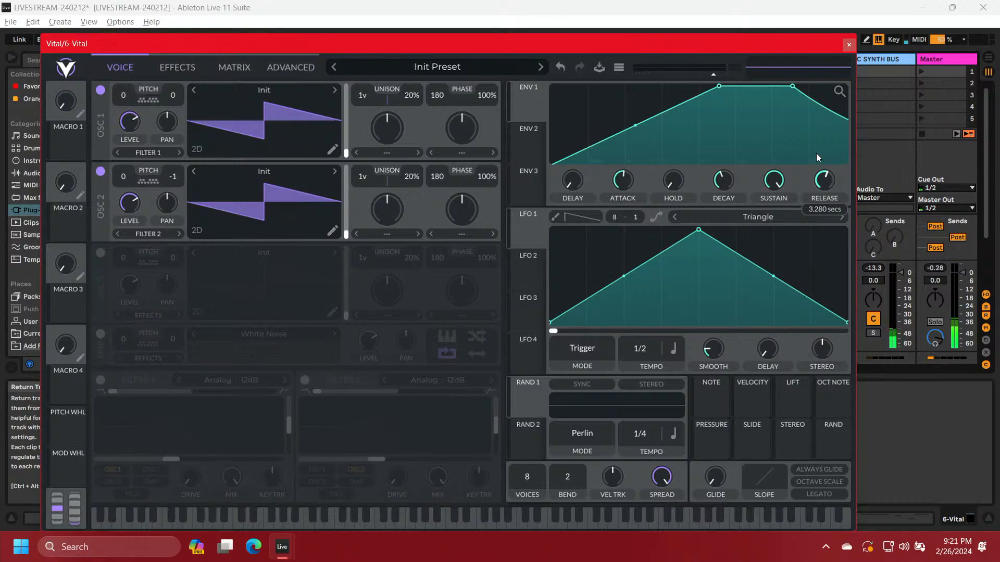
{"action": "left_click_drag", "start_coordinate": [836, 96], "coordinate": [836, 126]}
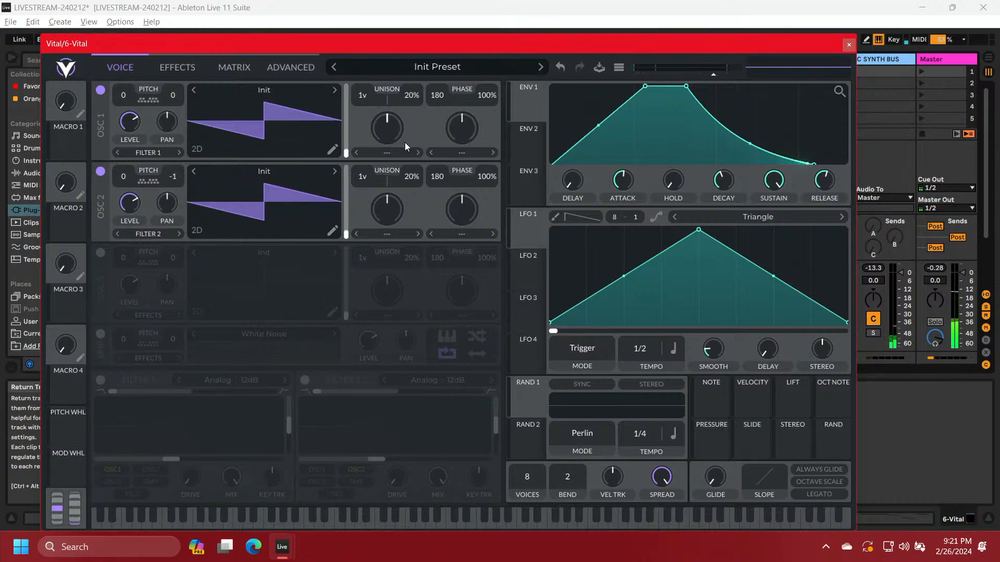
Set oscillator 1's spectral morph to Phase Disperse and raise its amount to about 82%
{"action": "left_click", "coordinate": [387, 153]}
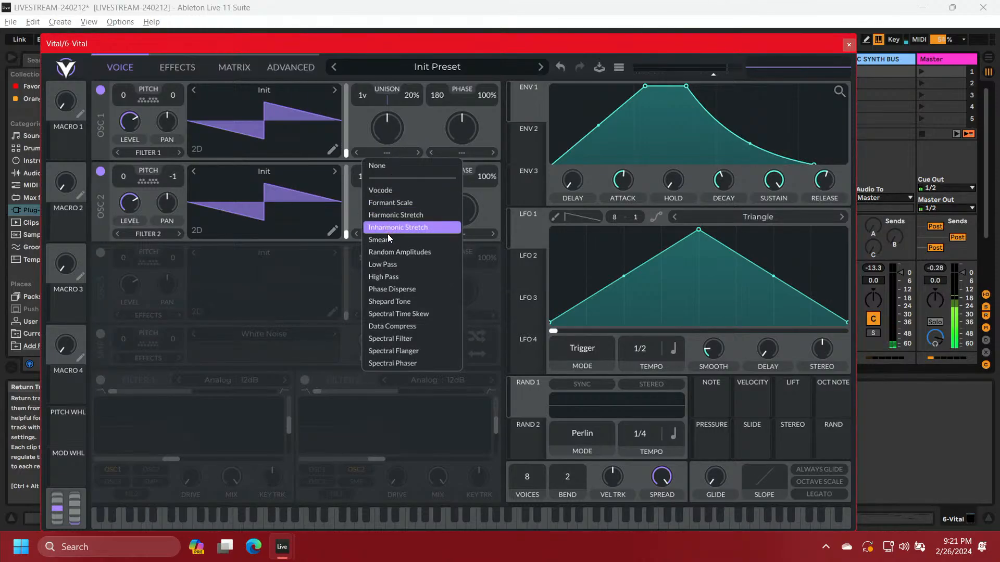
{"action": "left_click", "coordinate": [394, 289]}
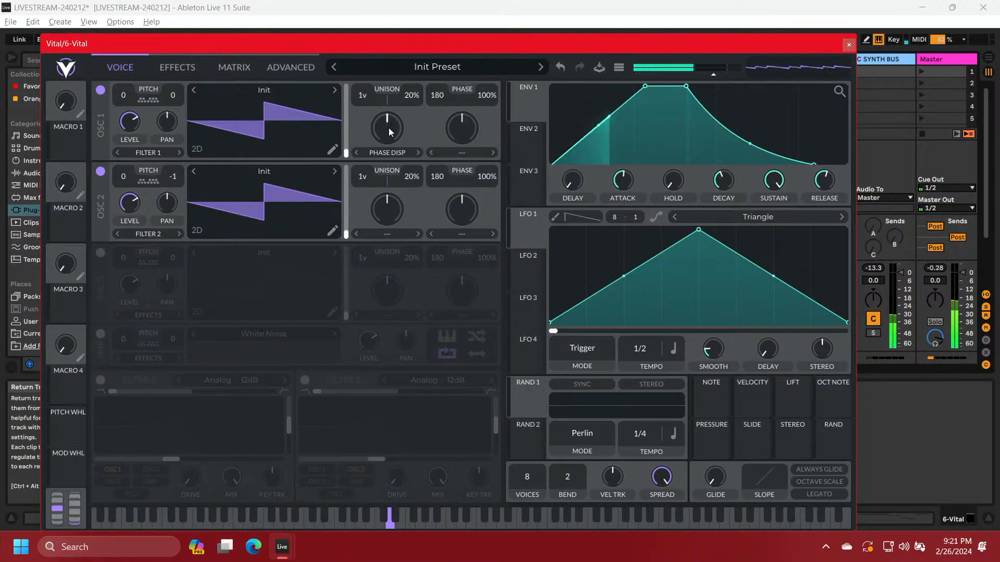
{"action": "left_click_drag", "start_coordinate": [388, 127], "coordinate": [398, 108]}
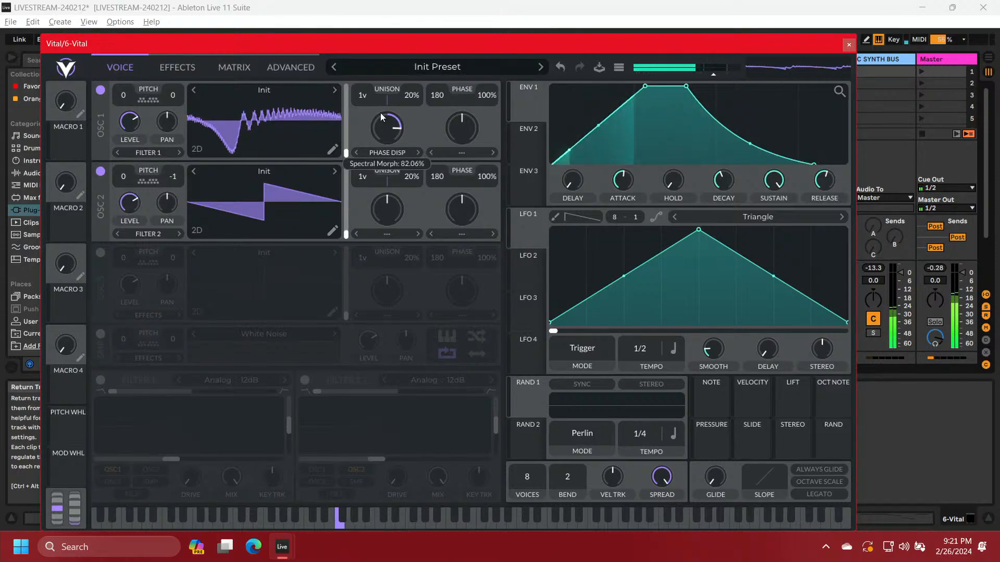
Disable oscillator 2 and assign Envelope 1 to oscillator 1's Phase Disperse amount
{"action": "left_click", "coordinate": [101, 173]}
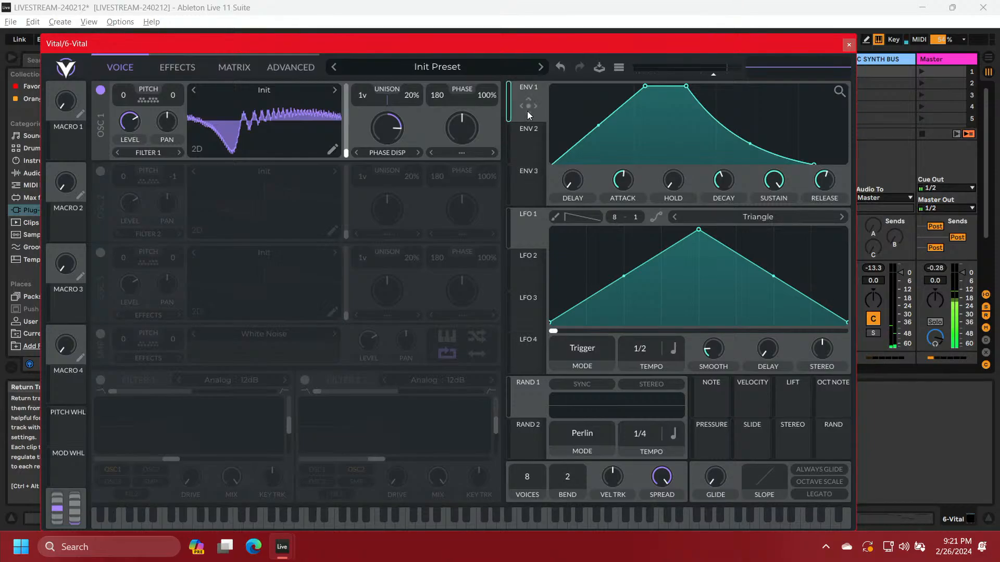
{"action": "left_click_drag", "start_coordinate": [527, 112], "coordinate": [386, 132]}
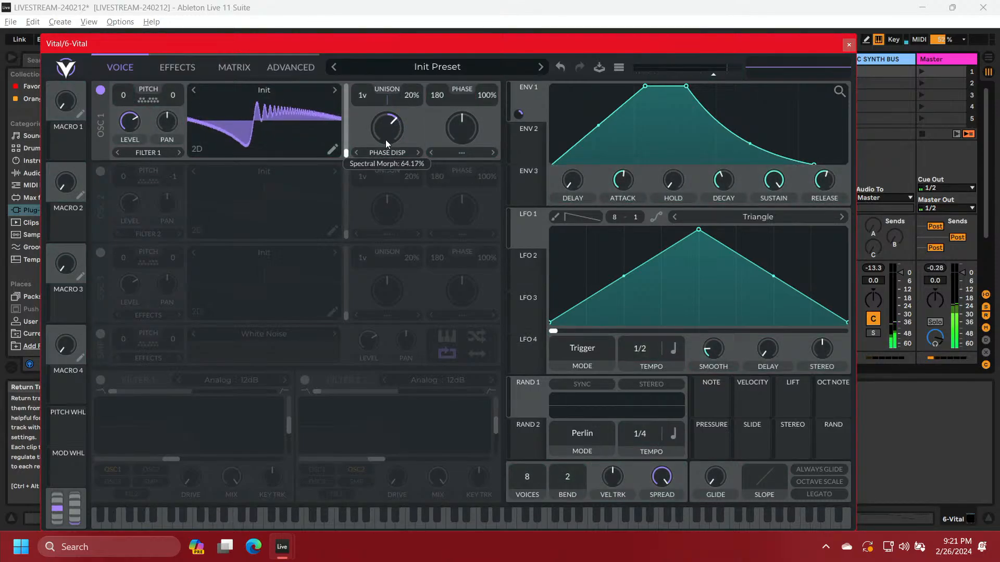
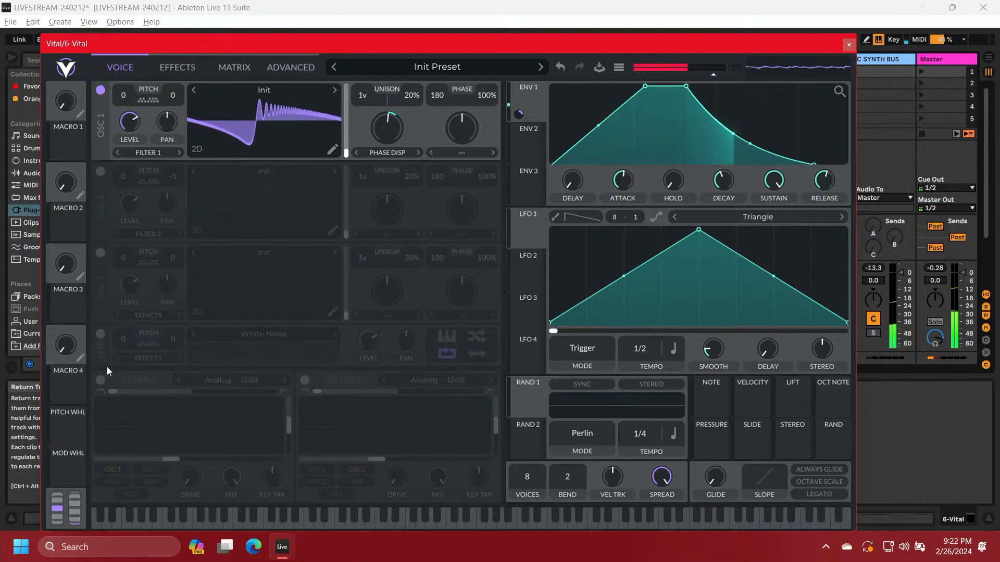
Toggle Filter 1 on and off, and lower oscillator 1's level to about 0.248
{"action": "left_click", "coordinate": [101, 381]}
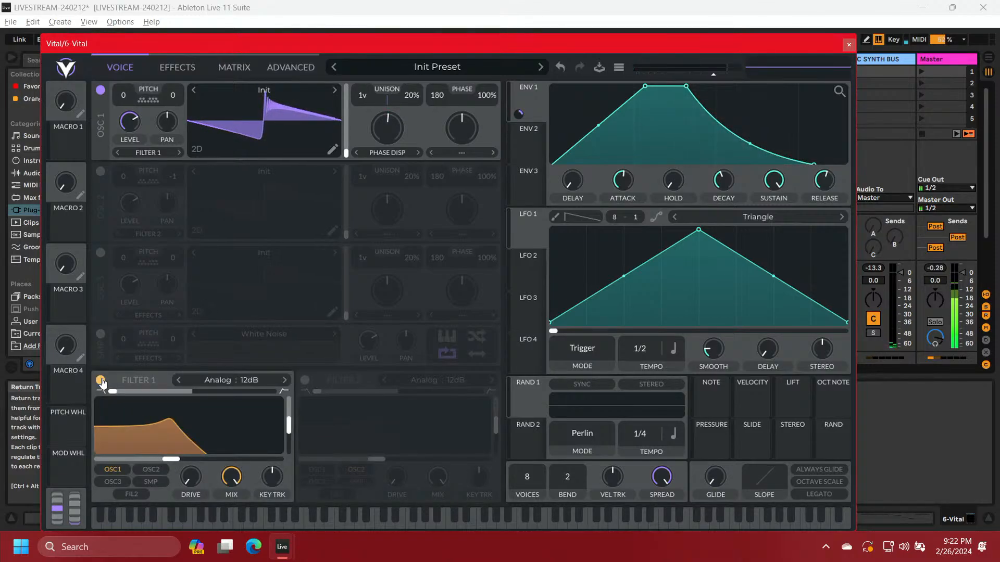
{"action": "left_click", "coordinate": [101, 381]}
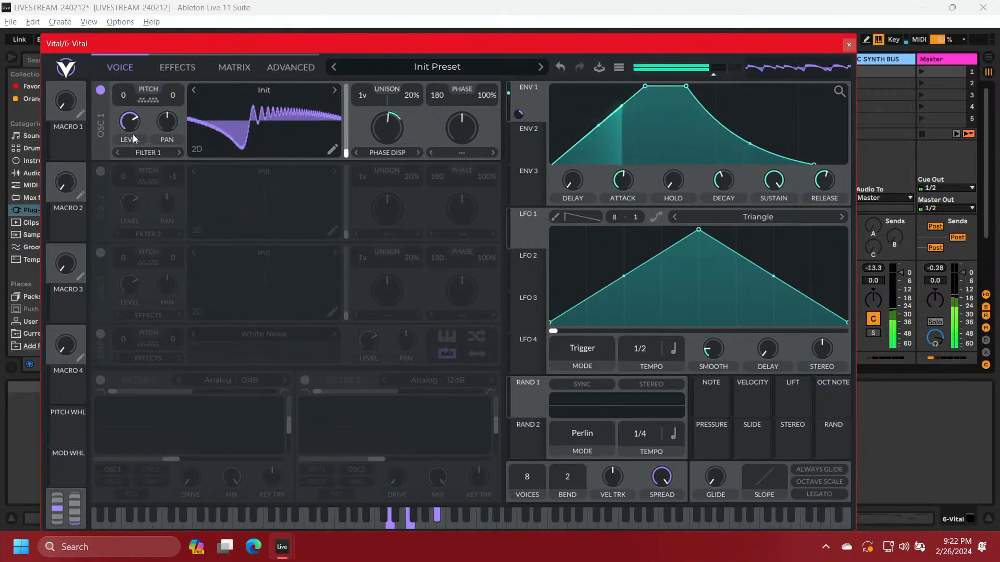
{"action": "left_click_drag", "start_coordinate": [129, 122], "coordinate": [129, 137]}
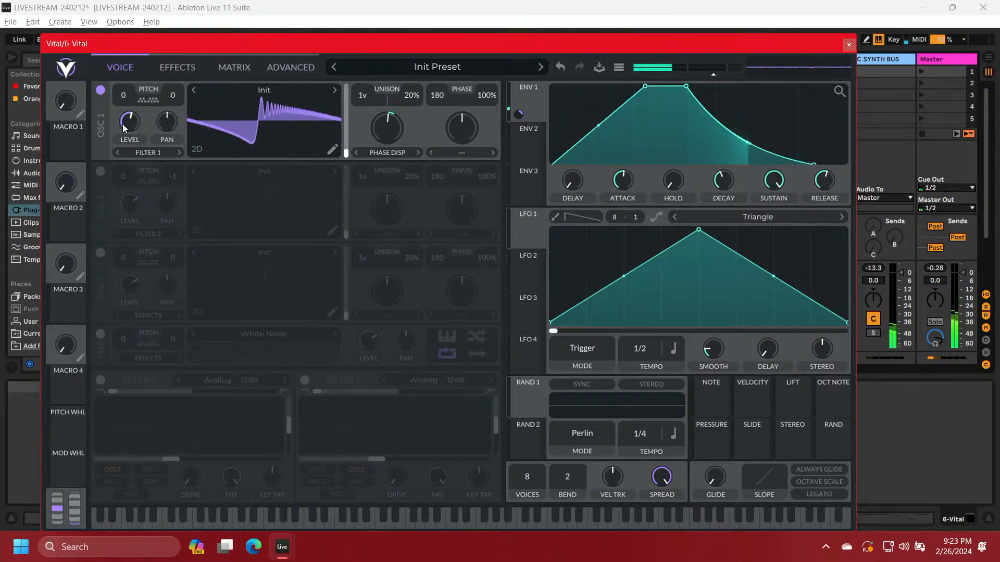
{"action": "left_click_drag", "start_coordinate": [123, 120], "coordinate": [123, 124]}
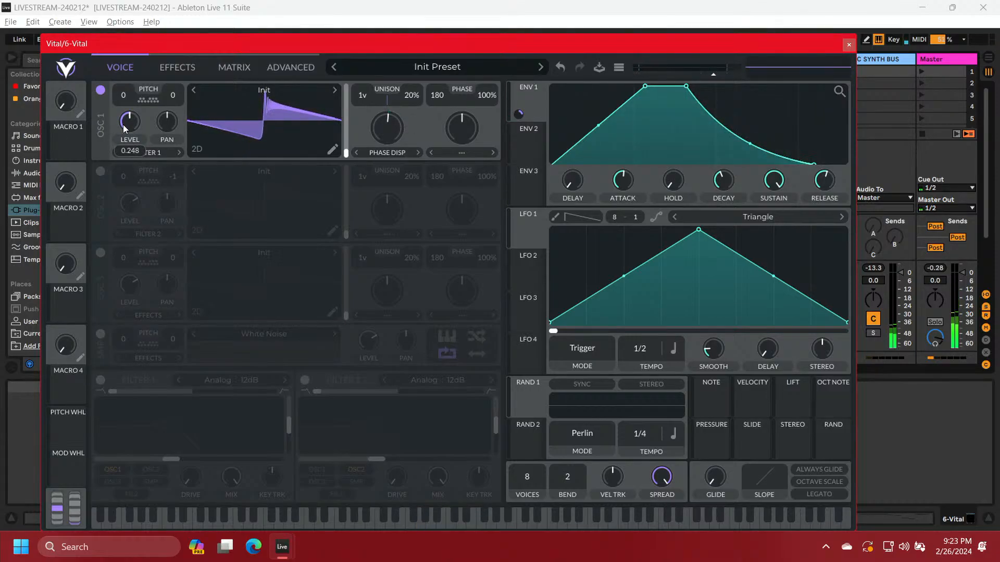
Enable oscillator 2 and apply a slightly raised Inharmonic Stretch spectral morph to it
{"action": "left_click", "coordinate": [100, 172]}
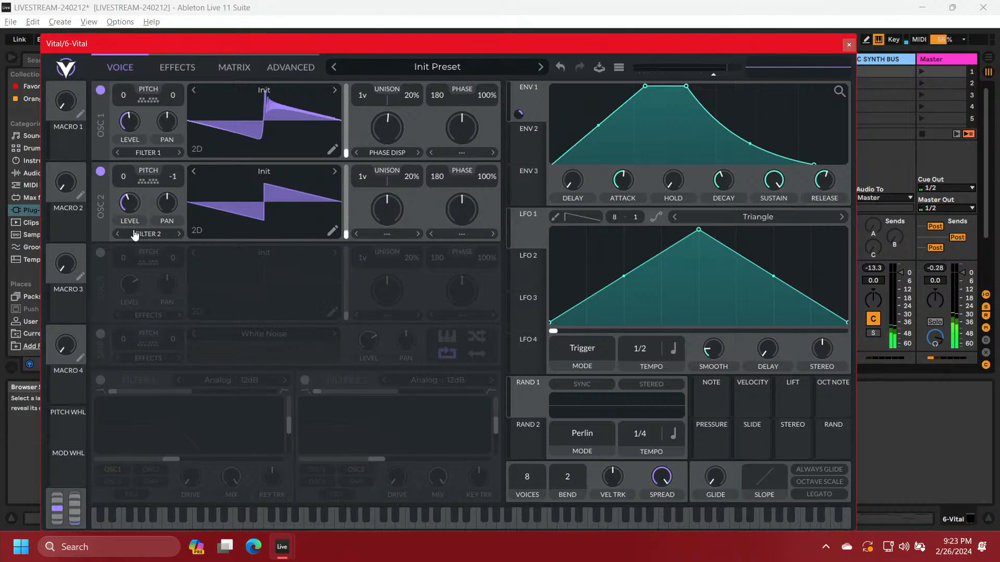
{"action": "left_click", "coordinate": [379, 235]}
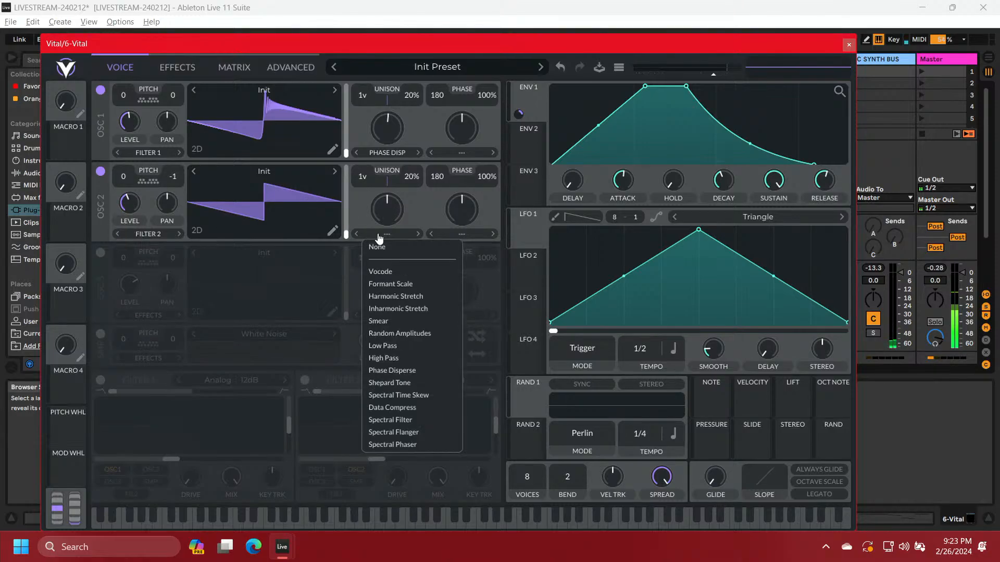
{"action": "left_click", "coordinate": [384, 308]}
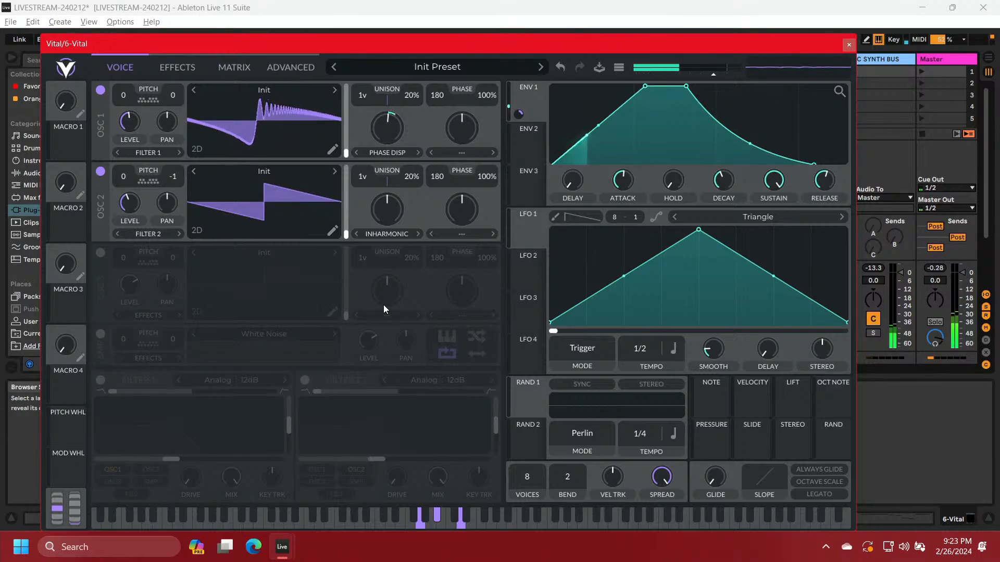
{"action": "mouse_move", "coordinate": [387, 201]}
{"action": "left_mouse_down"}
{"action": "mouse_move", "coordinate": [400, 161]}
{"action": "mouse_move", "coordinate": [392, 217]}
{"action": "mouse_move", "coordinate": [401, 174]}
{"action": "mouse_move", "coordinate": [399, 202]}
{"action": "left_mouse_up"}
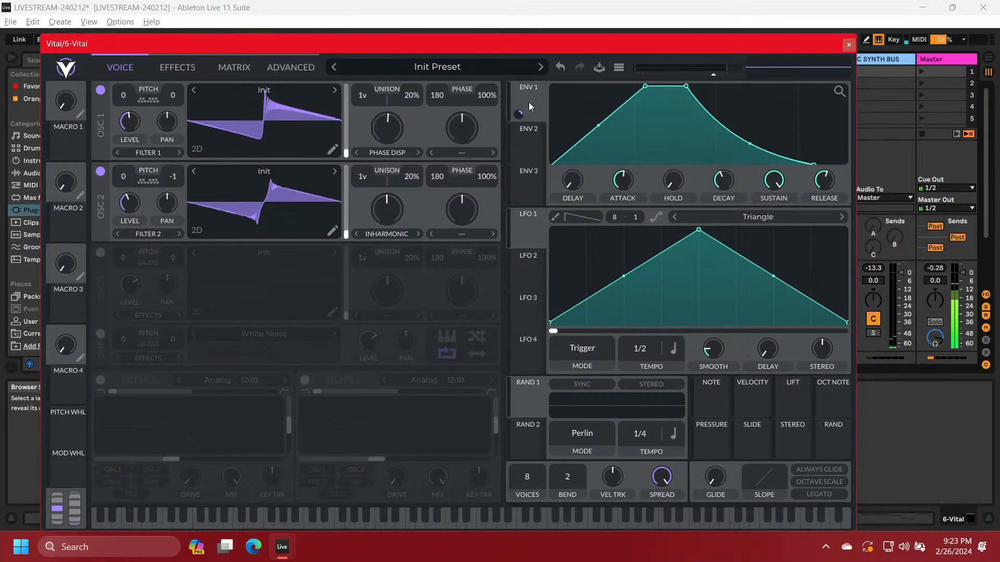
{"action": "left_click_drag", "start_coordinate": [518, 114], "coordinate": [392, 219]}
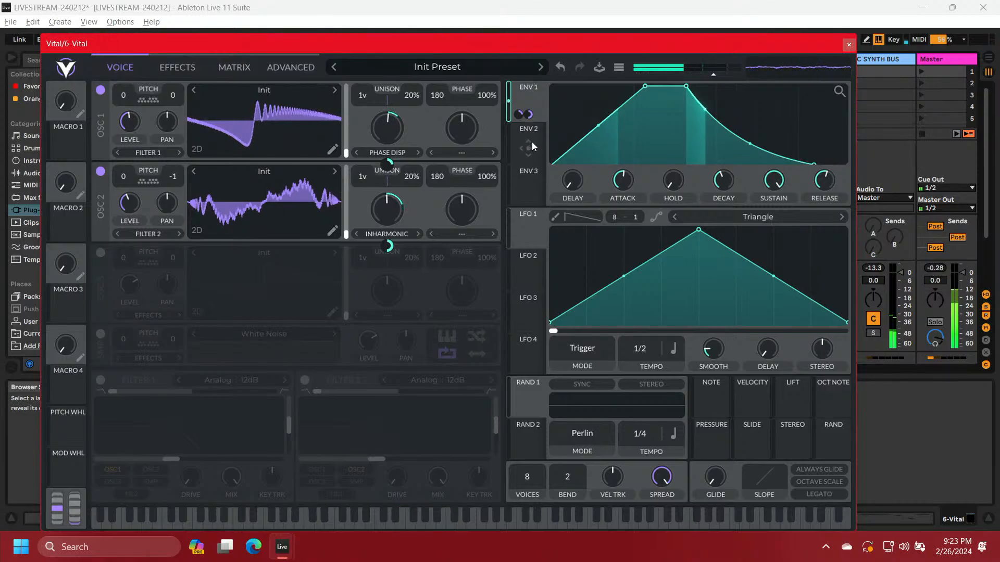
{"action": "right_click", "coordinate": [386, 208]}
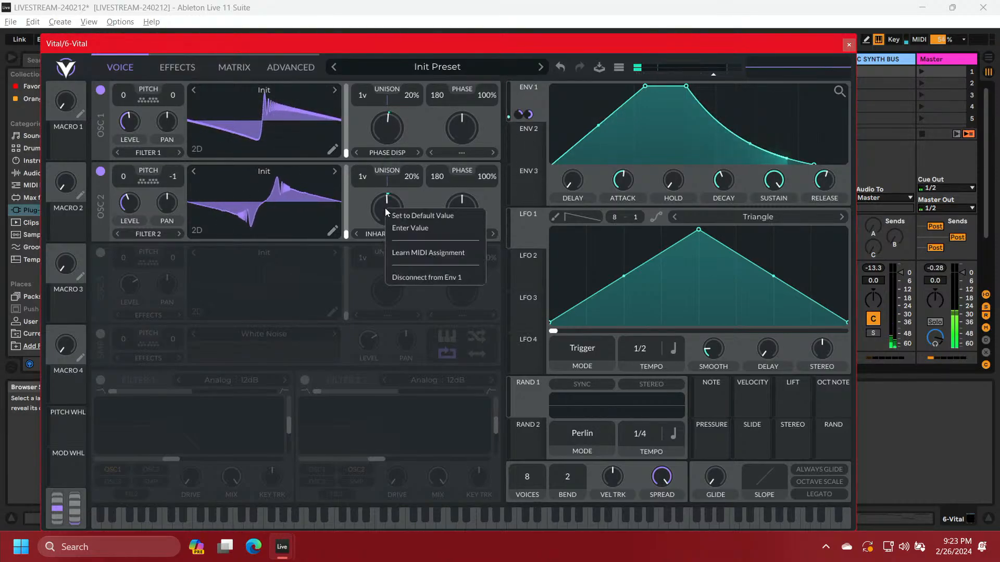
{"action": "left_click", "coordinate": [415, 276]}
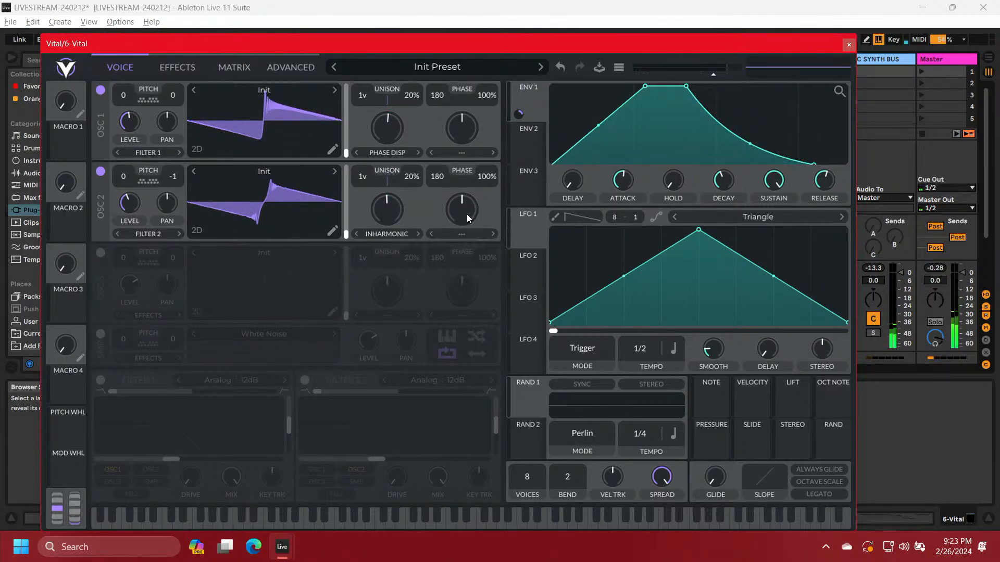
Assign Envelope 2 to oscillator 2's Inharmonic Stretch amount and display the envelope's settings
{"action": "left_click", "coordinate": [527, 152]}
{"action": "left_click_drag", "start_coordinate": [527, 151], "coordinate": [394, 211]}
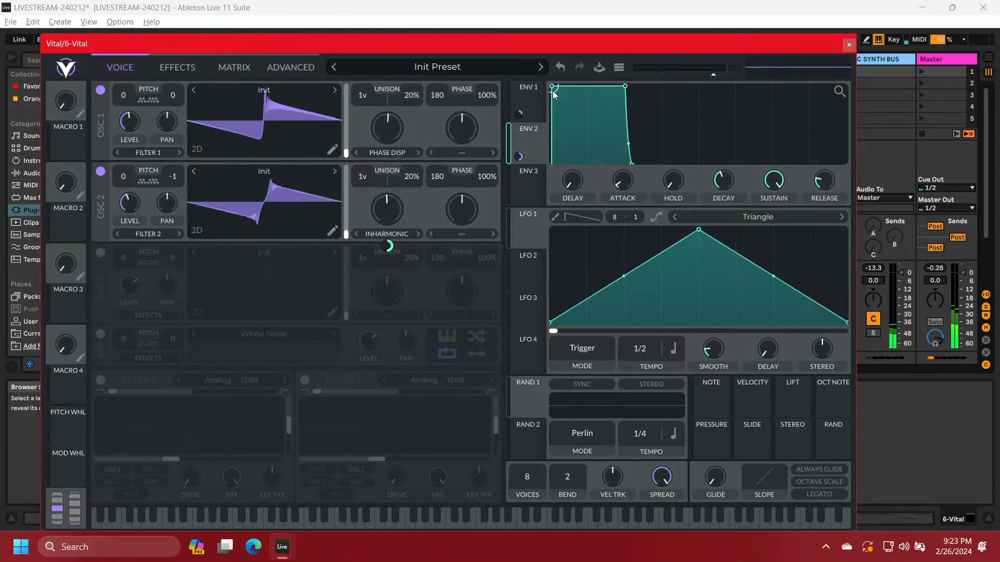
Shape Envelope 2 with a slow attack, reduced sustain and long release, and slightly lower oscillator 2's level
{"action": "left_click_drag", "start_coordinate": [551, 89], "coordinate": [748, 85]}
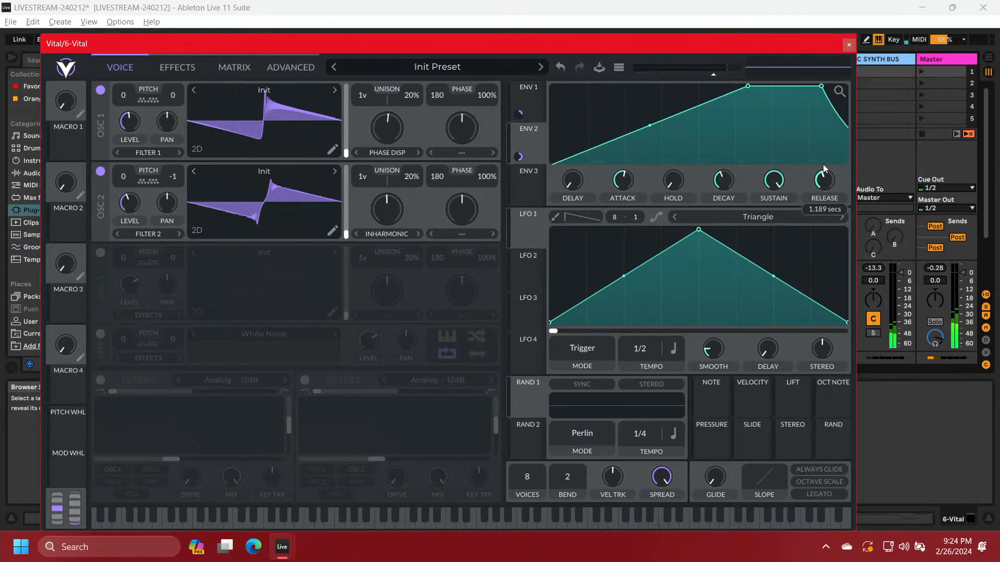
{"action": "left_click", "coordinate": [839, 92]}
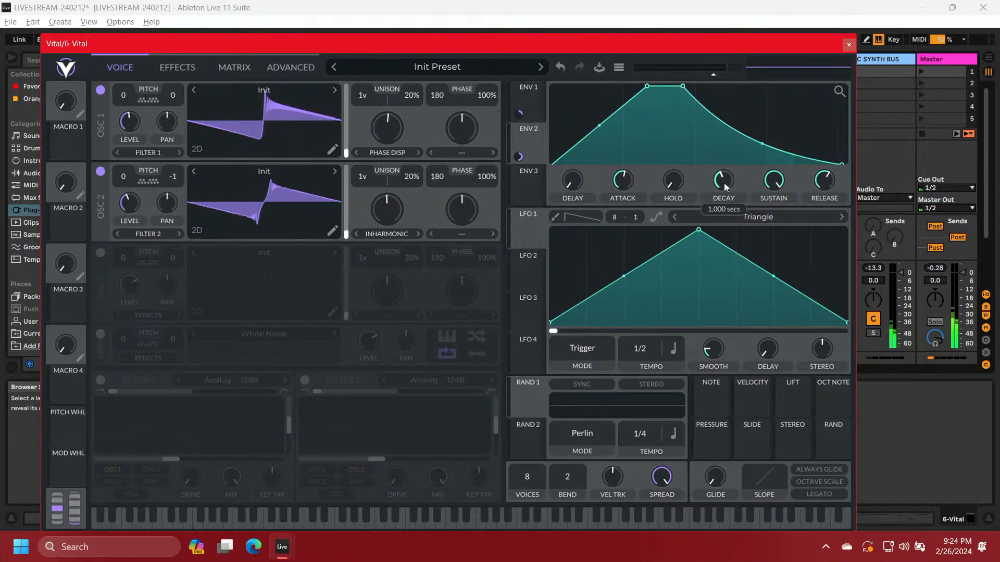
{"action": "left_click_drag", "start_coordinate": [724, 183], "coordinate": [772, 213]}
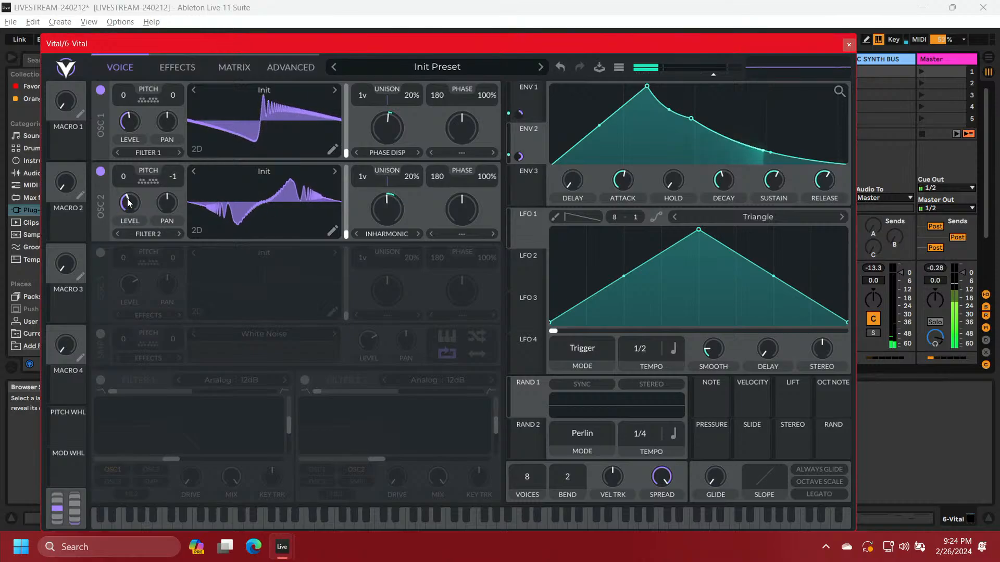
{"action": "left_click_drag", "start_coordinate": [127, 199], "coordinate": [127, 201]}
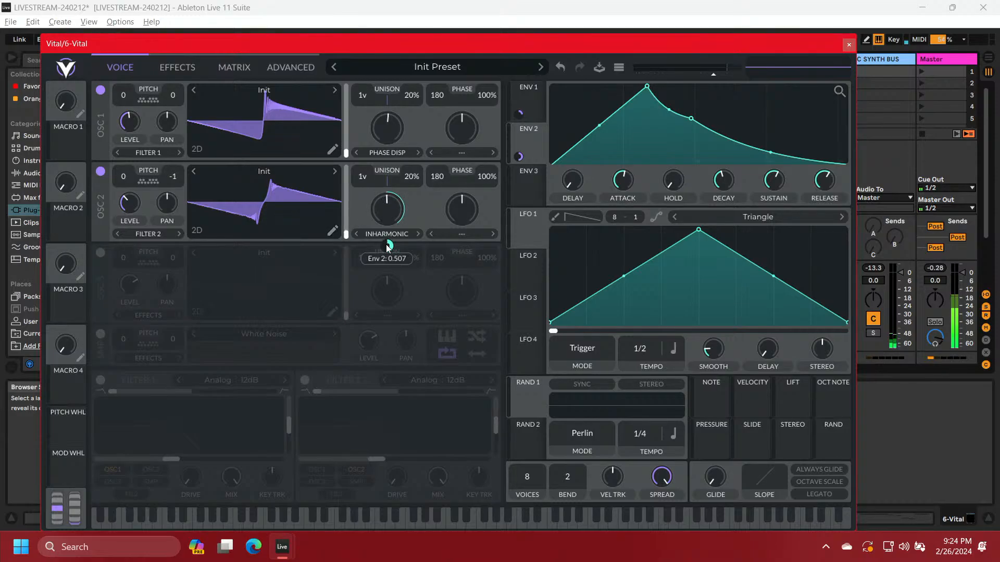
Make the Envelope 2 modulation of oscillator 2's Inharmonic Stretch stereo and lengthen the envelope's attack
{"action": "right_click", "coordinate": [385, 244]}
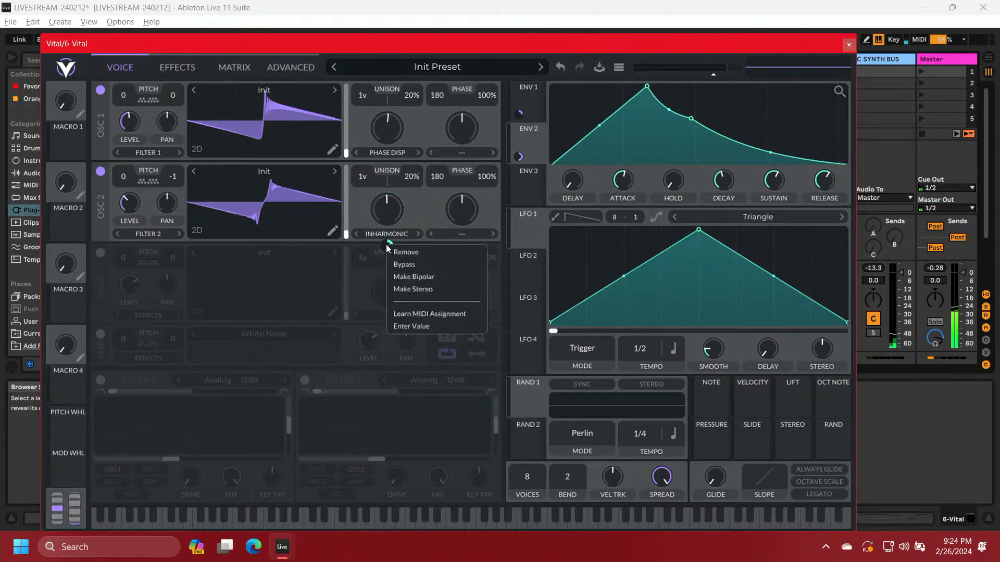
{"action": "left_click", "coordinate": [404, 288]}
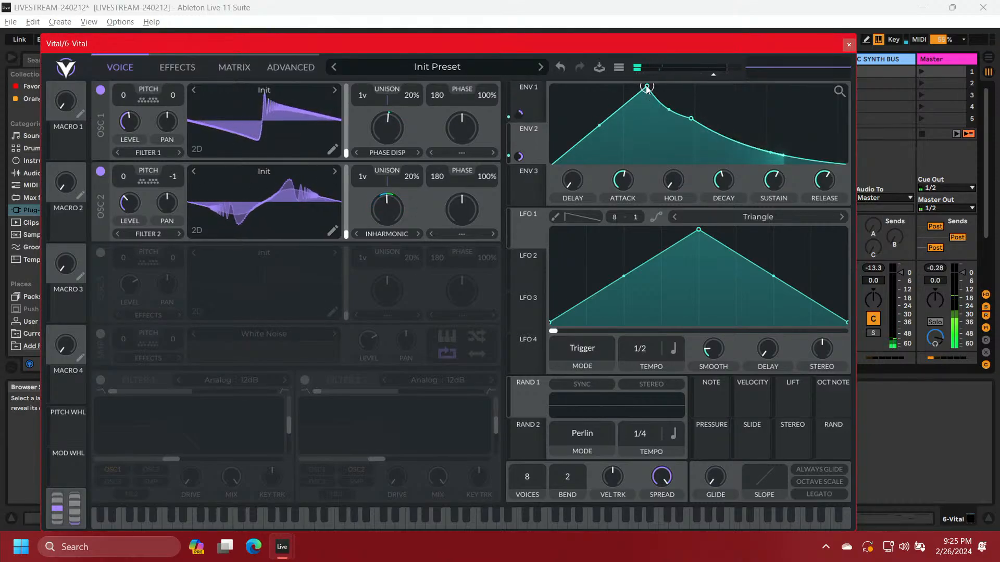
{"action": "left_click_drag", "start_coordinate": [646, 89], "coordinate": [690, 84]}
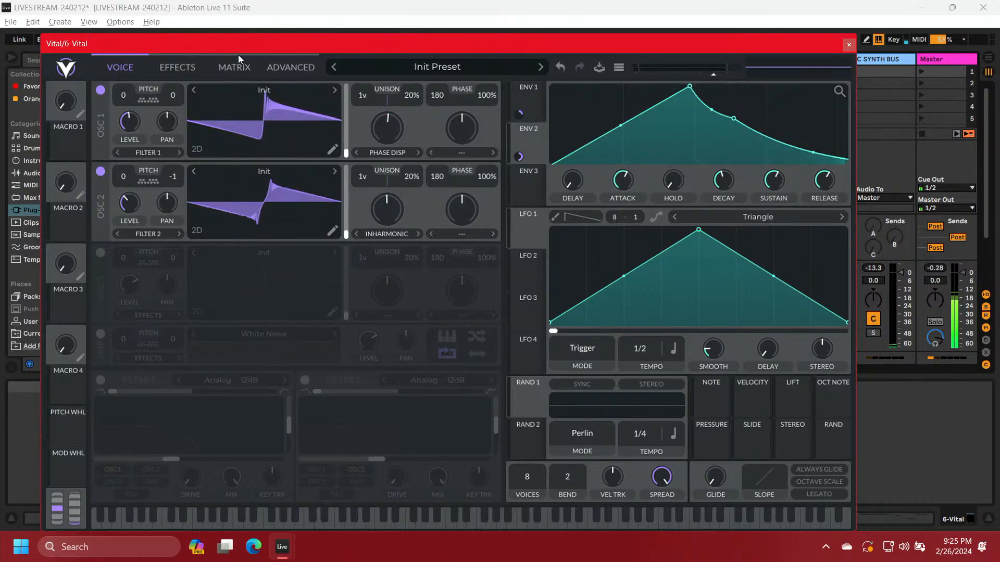
Disable oscillator 1, try Harmonic Stretch as oscillator 2's spectral morph, and switch back to Inharmonic Stretch
{"action": "left_click", "coordinate": [101, 91]}
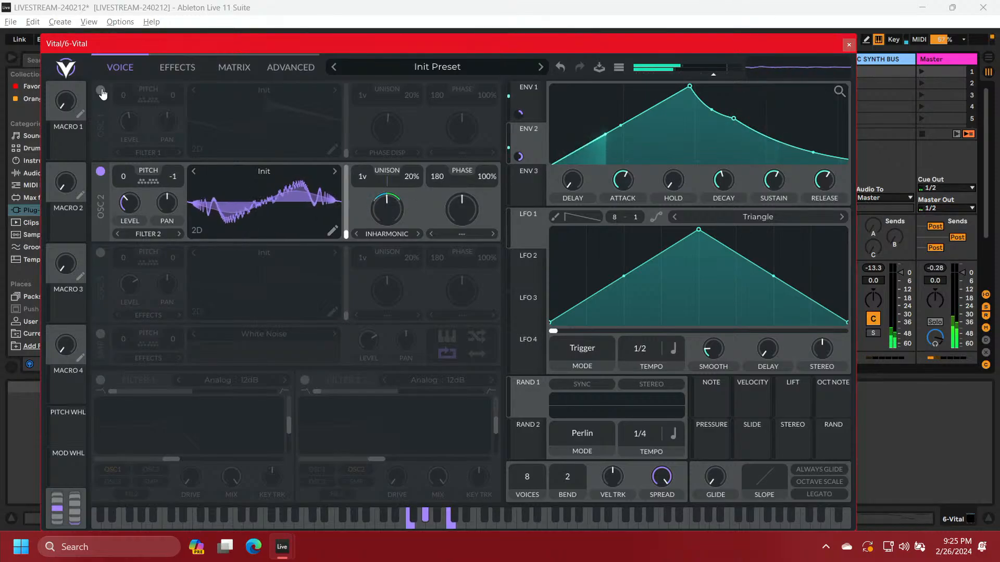
{"action": "left_click", "coordinate": [397, 236]}
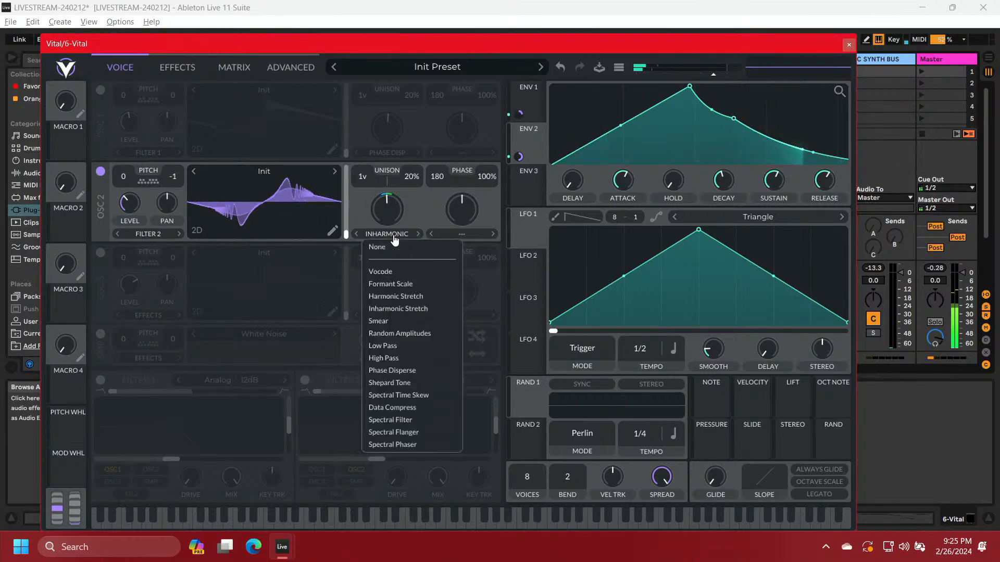
{"action": "left_click", "coordinate": [395, 295]}
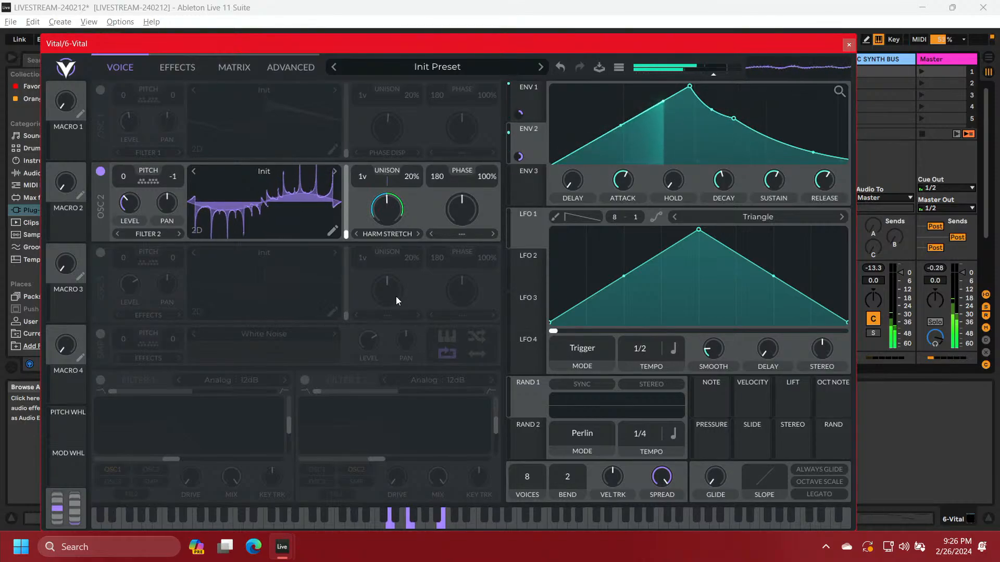
{"action": "mouse_move", "coordinate": [383, 247]}
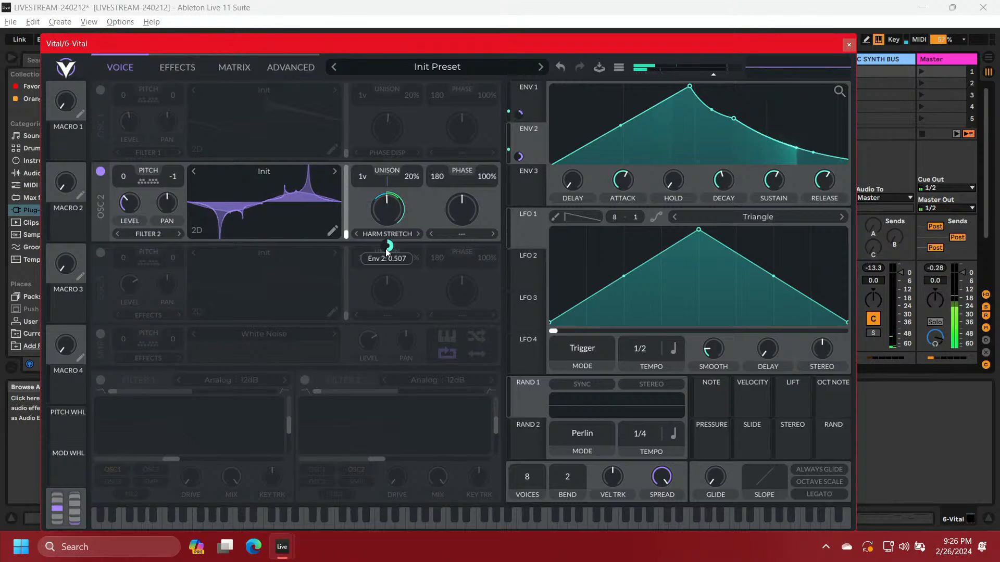
{"action": "left_click", "coordinate": [380, 237]}
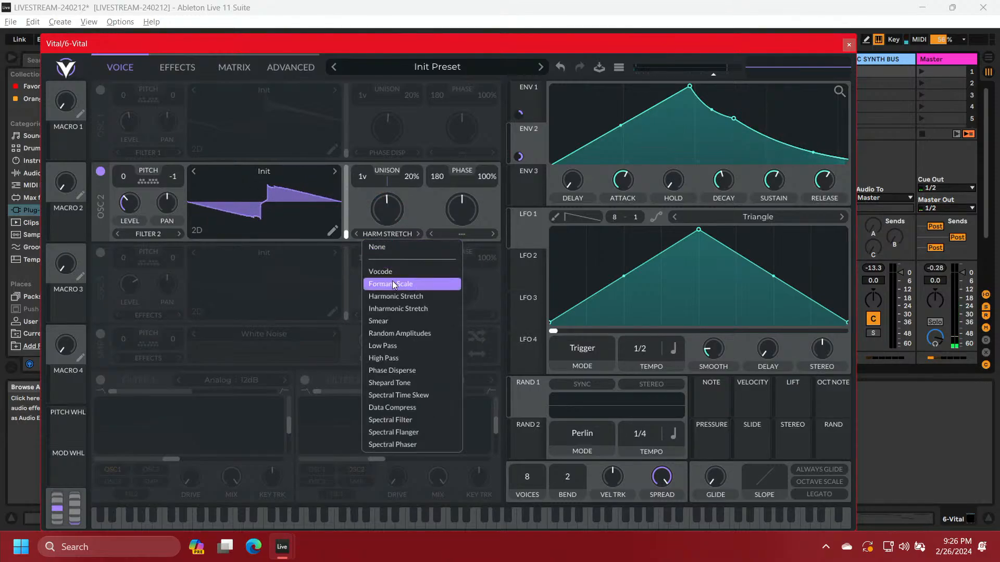
{"action": "left_click", "coordinate": [398, 308]}
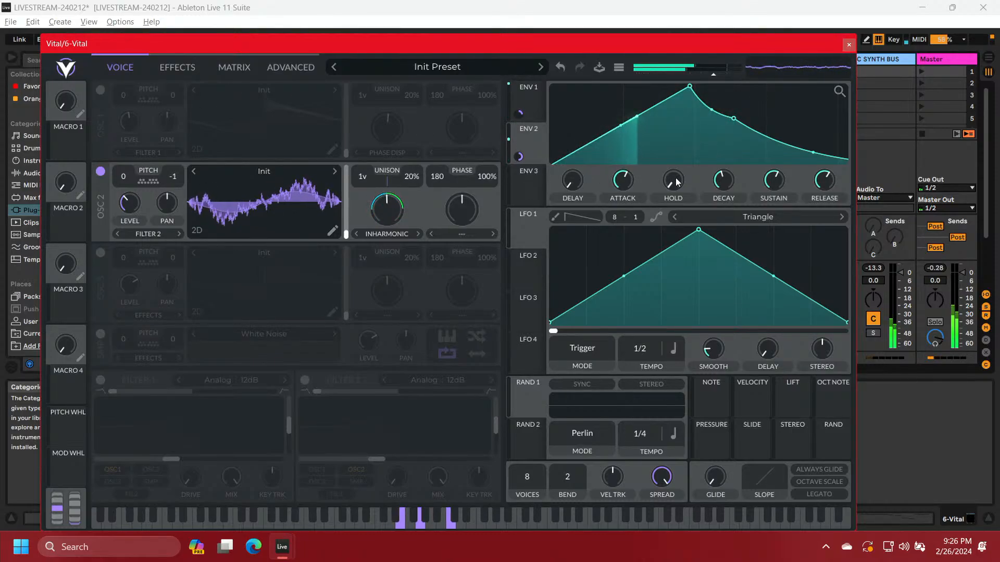
Try a longer hold on Envelope 2, return the hold to zero, and bow the decay curve outward
{"action": "mouse_move", "coordinate": [674, 180]}
{"action": "left_click_drag", "start_coordinate": [674, 172], "coordinate": [691, 133]}
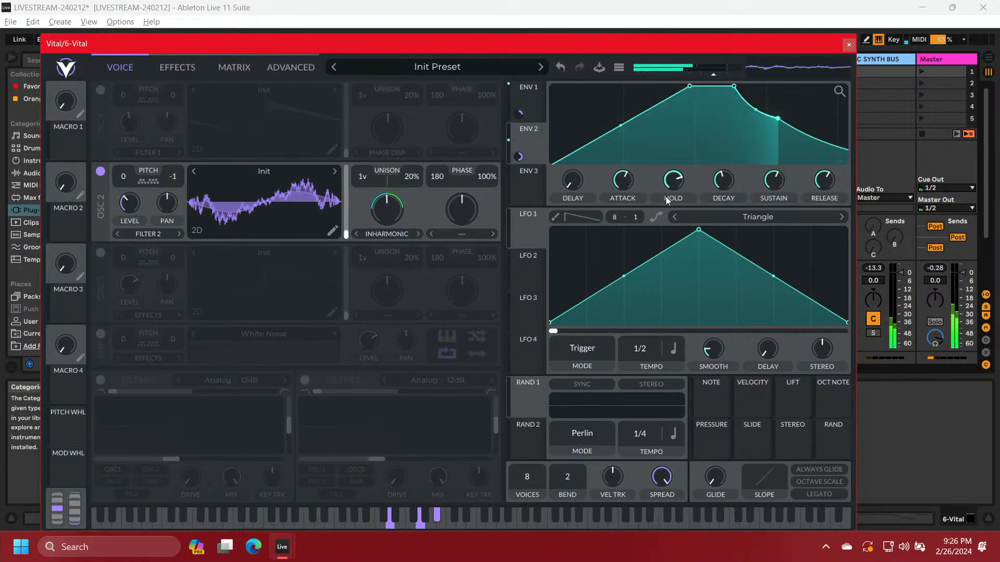
{"action": "left_click_drag", "start_coordinate": [671, 183], "coordinate": [654, 263]}
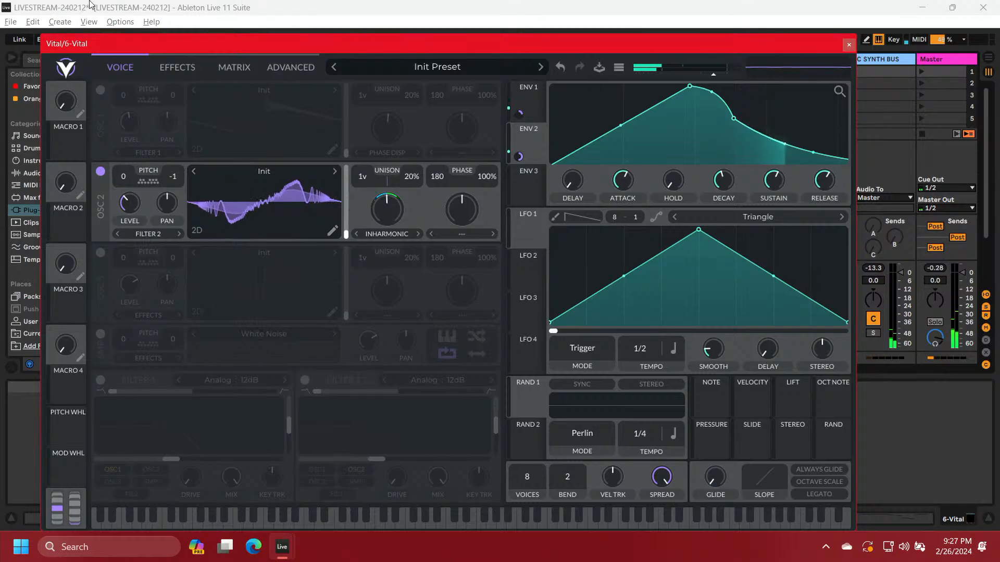
Re-enable oscillator 1 at a lower level and set oscillator 2's phase to 304
{"action": "left_click", "coordinate": [99, 91]}
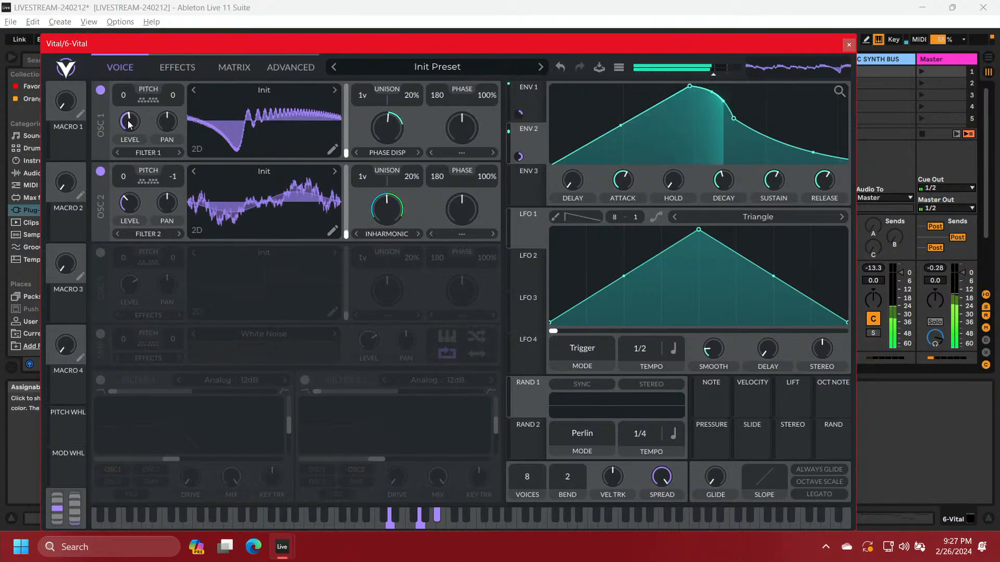
{"action": "mouse_move", "coordinate": [129, 130]}
{"action": "left_click_drag", "start_coordinate": [128, 130], "coordinate": [128, 130]}
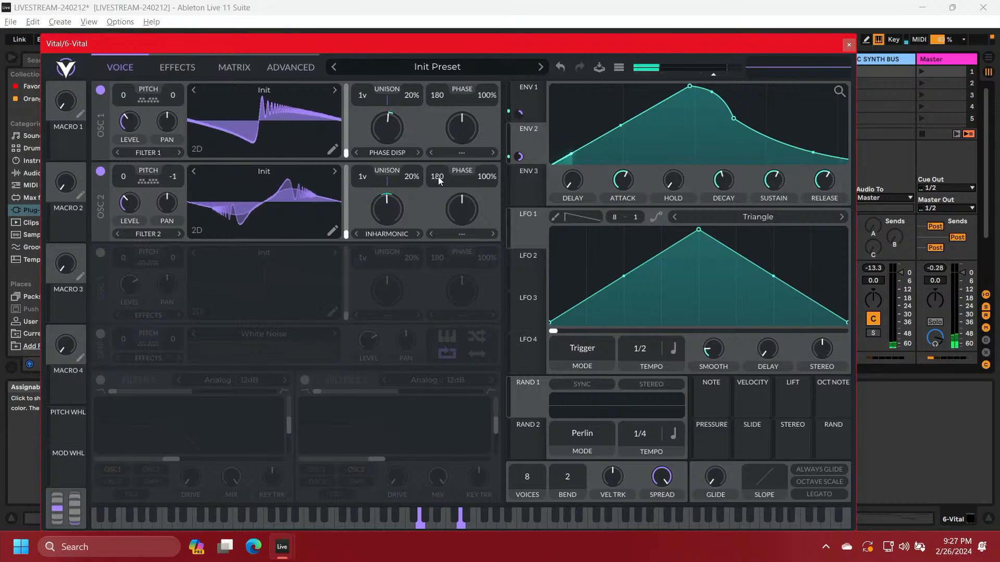
{"action": "left_click_drag", "start_coordinate": [438, 176], "coordinate": [446, 155]}
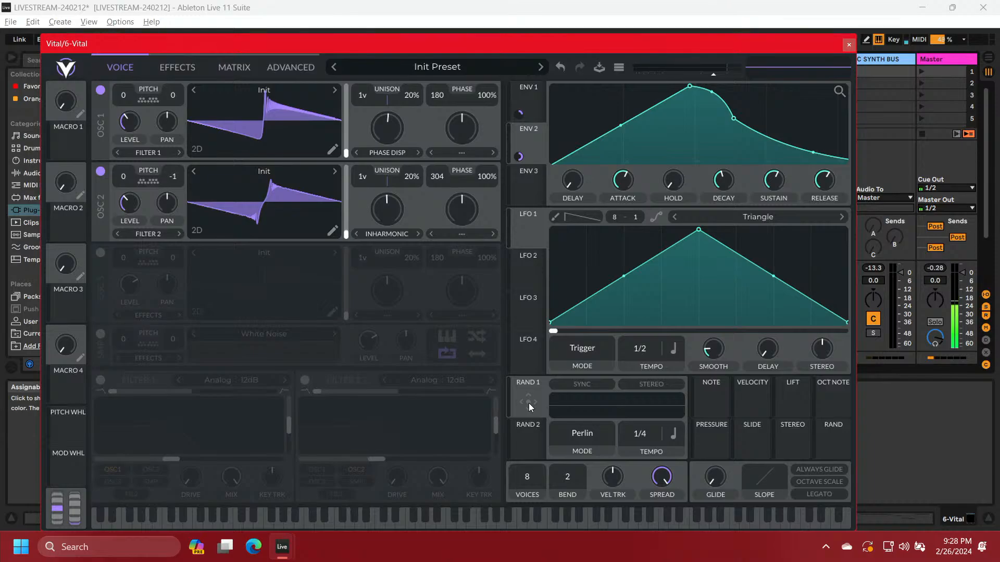
Assign Random 1 to oscillator 2's pan as a bipolar, stereo modulation
{"action": "left_click_drag", "start_coordinate": [529, 403], "coordinate": [168, 202]}
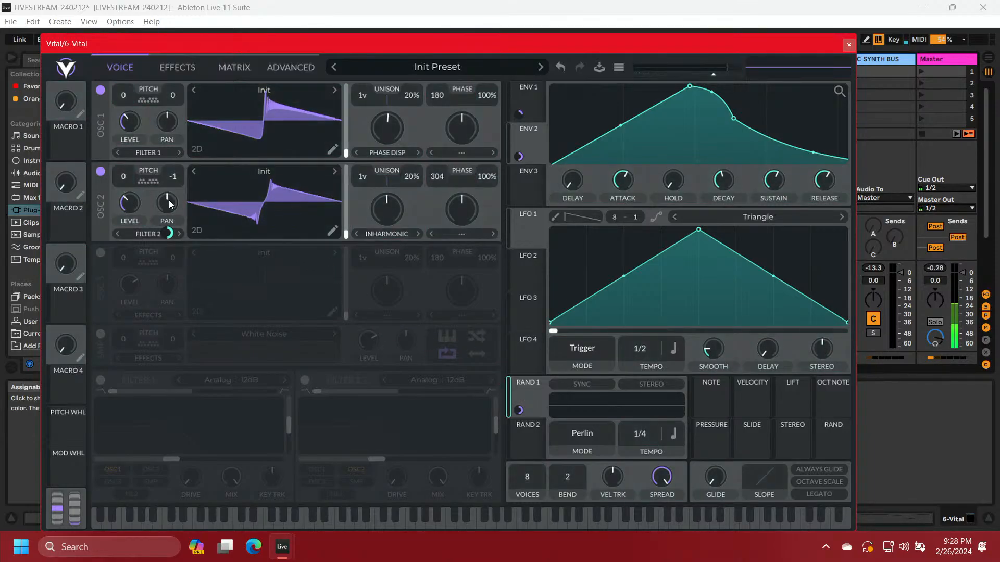
{"action": "right_click", "coordinate": [168, 235]}
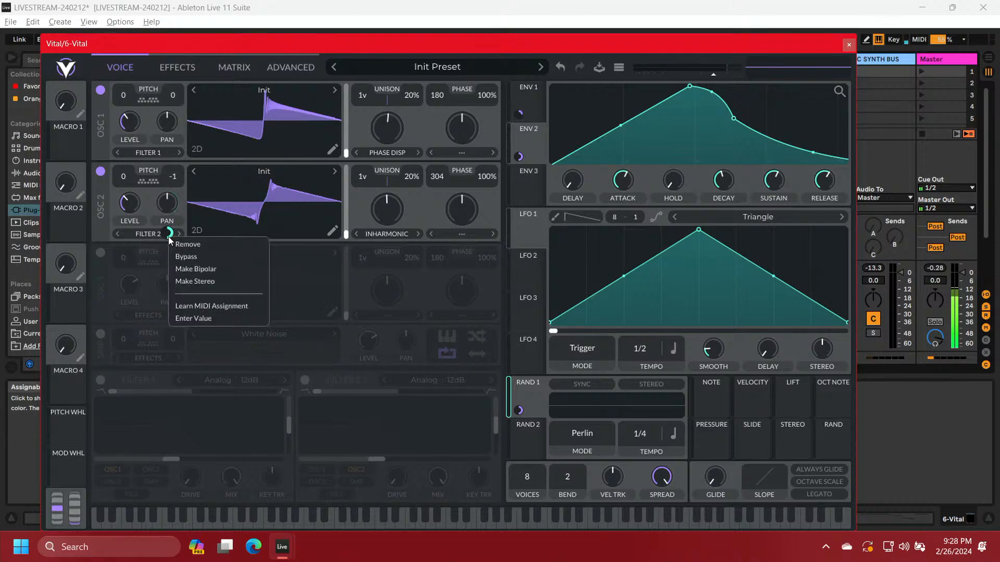
{"action": "left_click", "coordinate": [181, 270]}
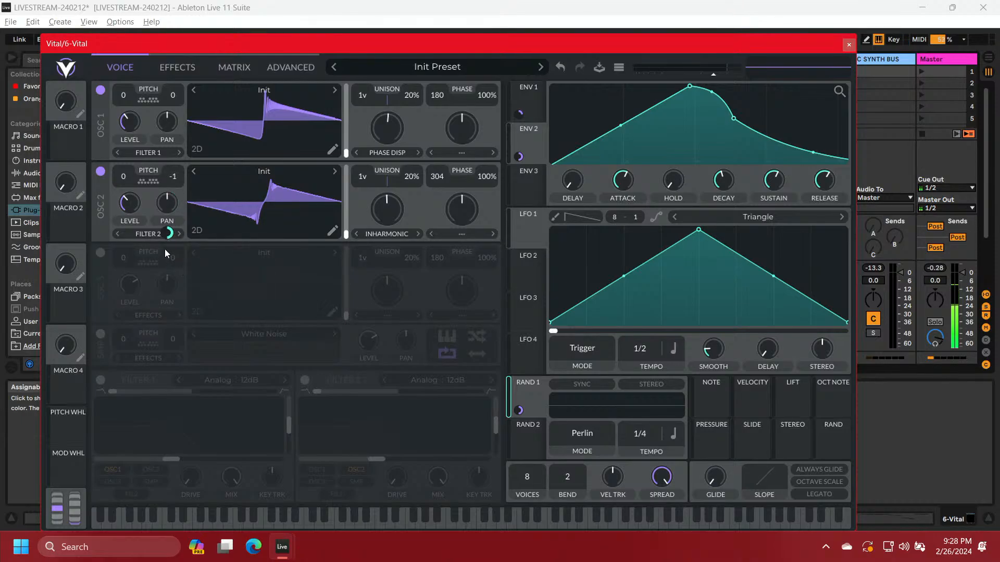
{"action": "right_click", "coordinate": [164, 233]}
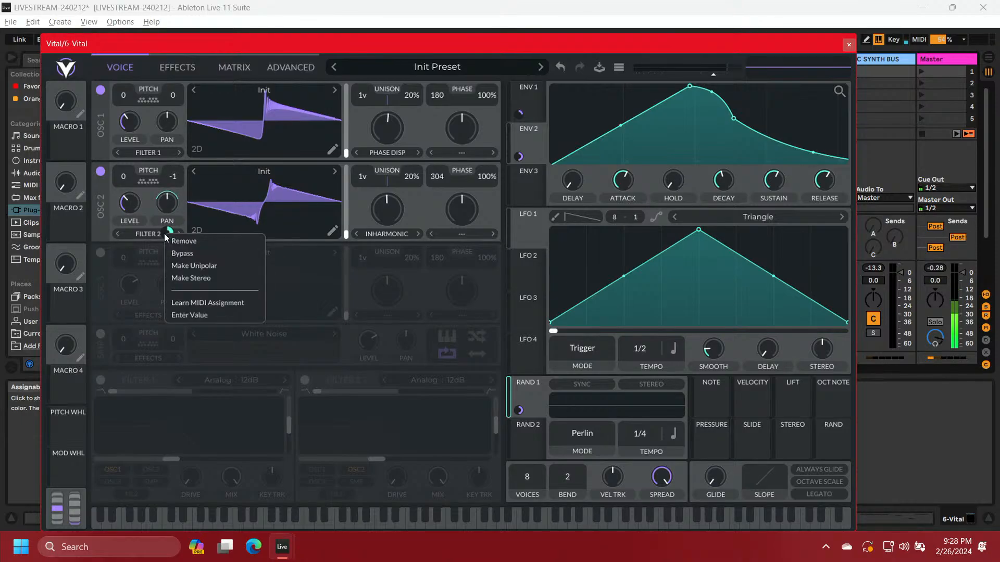
{"action": "left_click", "coordinate": [184, 279]}
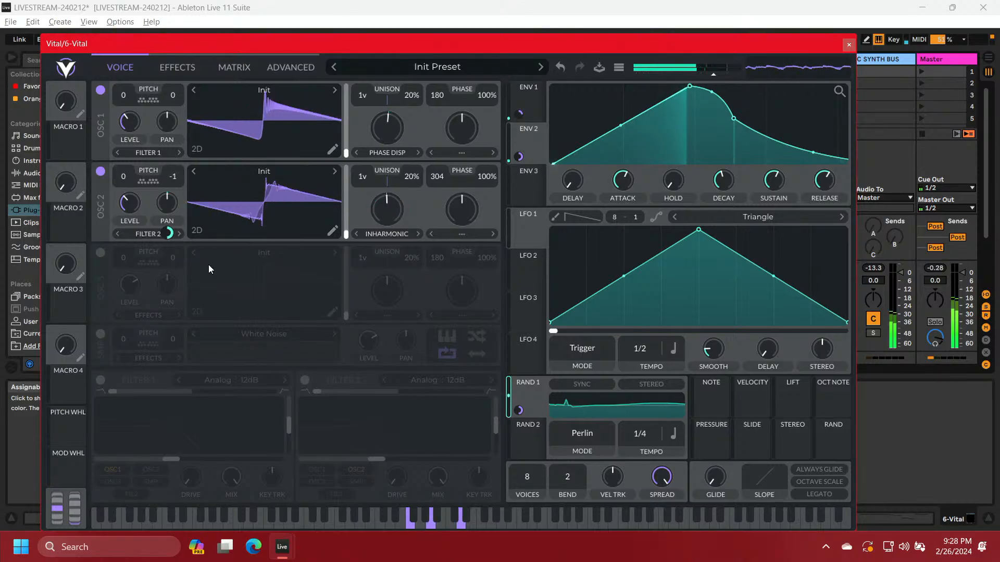
Set the Random 1 pan modulation to about 1.656 in mono, and raise oscillator 2's level
{"action": "mouse_move", "coordinate": [167, 234]}
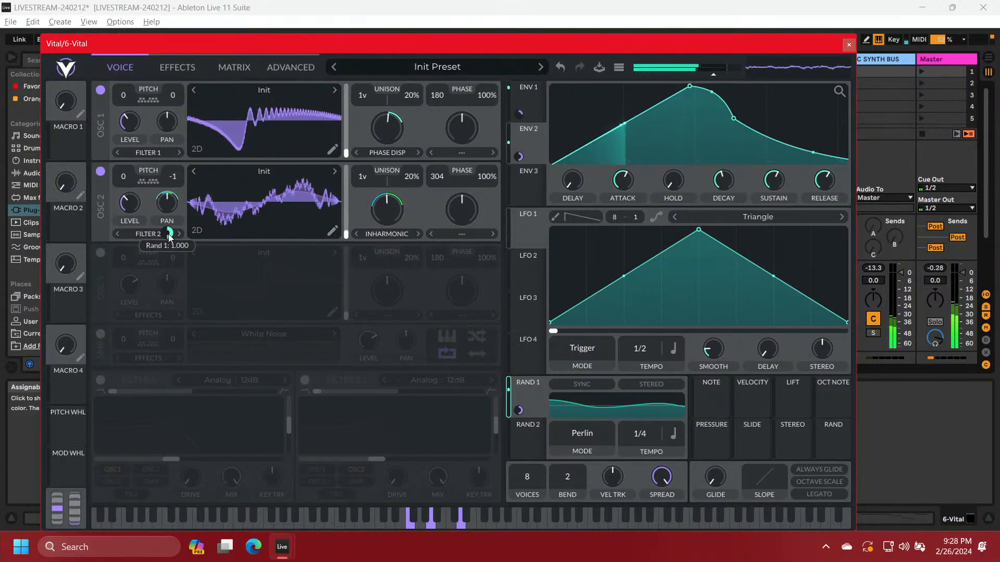
{"action": "left_click_drag", "start_coordinate": [167, 233], "coordinate": [167, 207]}
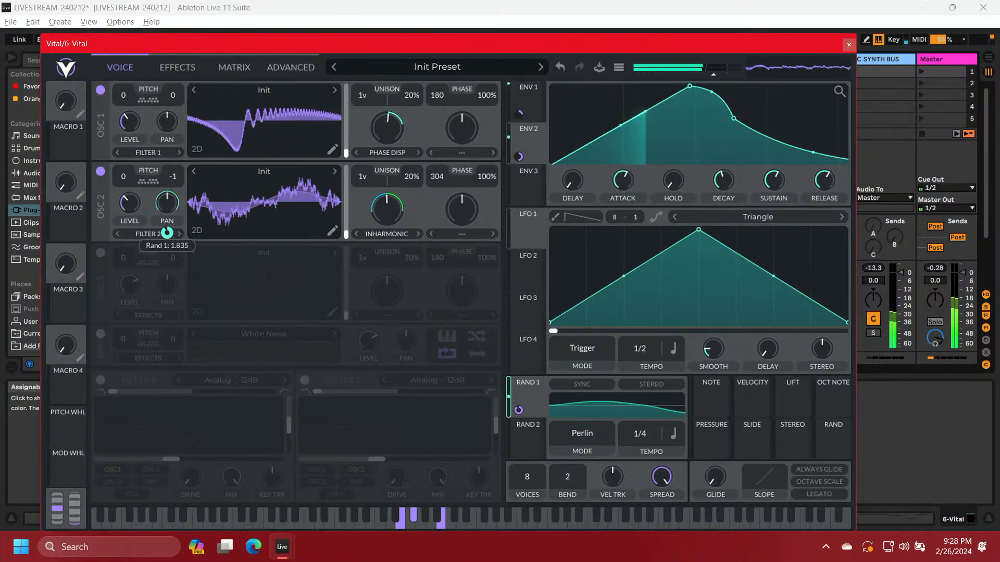
{"action": "left_click_drag", "start_coordinate": [167, 234], "coordinate": [167, 231]}
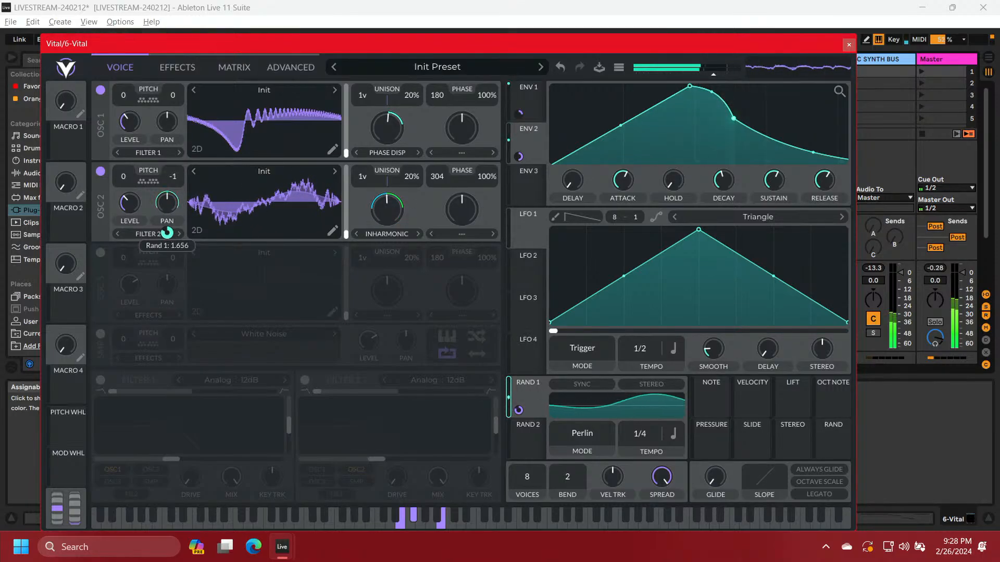
{"action": "right_click", "coordinate": [167, 235]}
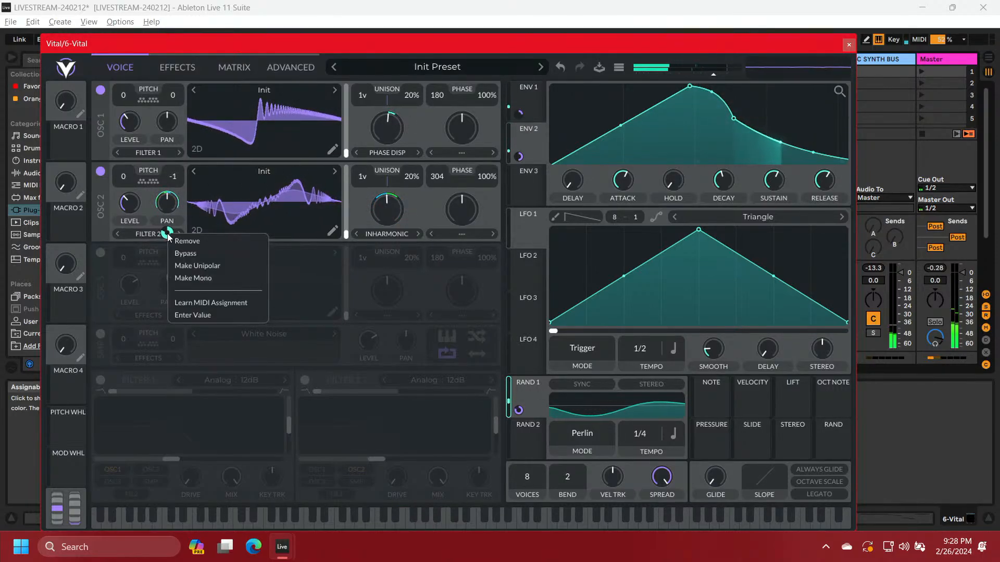
{"action": "left_click", "coordinate": [210, 278]}
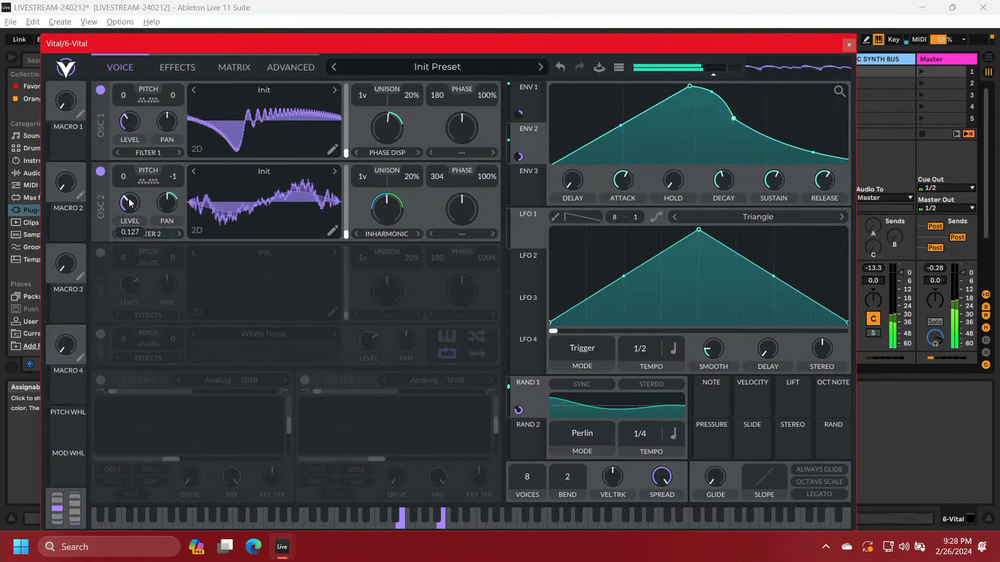
{"action": "left_click_drag", "start_coordinate": [129, 202], "coordinate": [129, 190]}
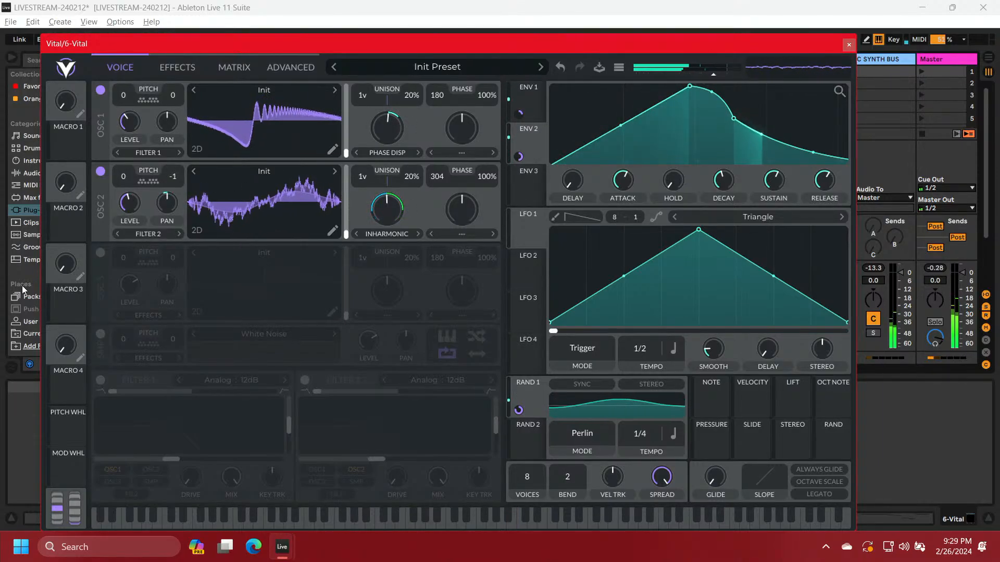
Enable Filter 1, route oscillator 2 into it, and raise the filter's cutoff
{"action": "left_click", "coordinate": [99, 381]}
{"action": "left_click", "coordinate": [151, 233]}
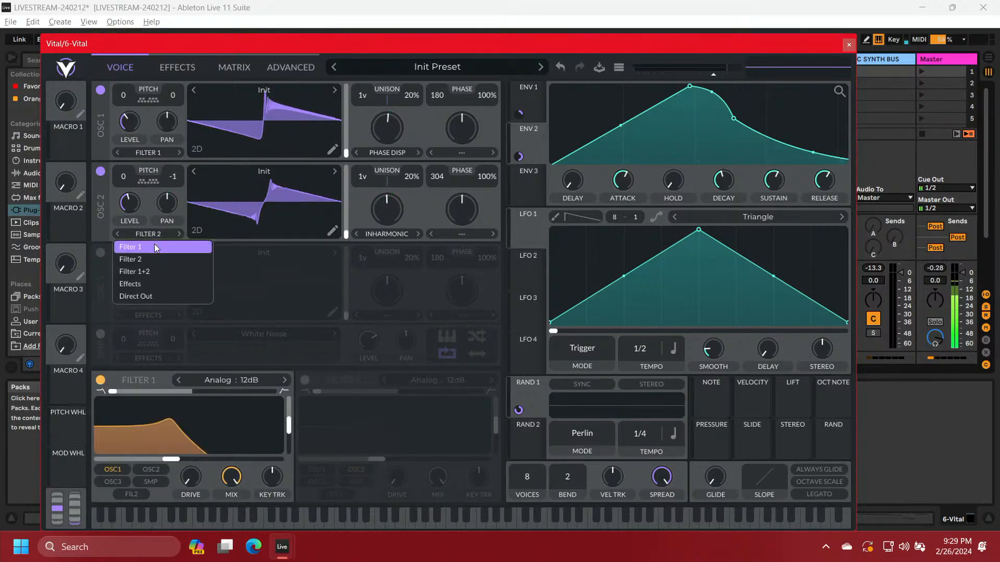
{"action": "left_click", "coordinate": [154, 247]}
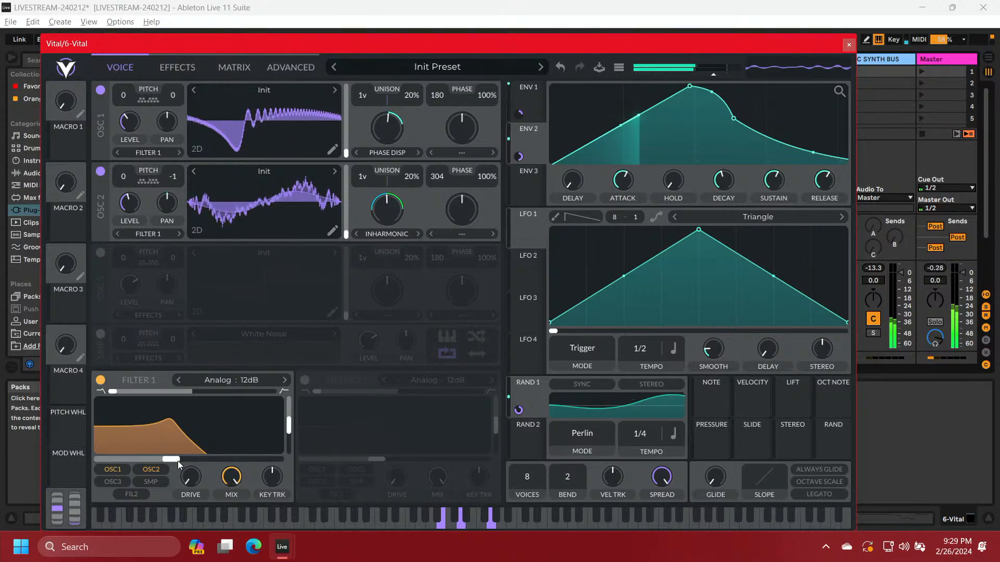
{"action": "left_click_drag", "start_coordinate": [173, 461], "coordinate": [201, 462]}
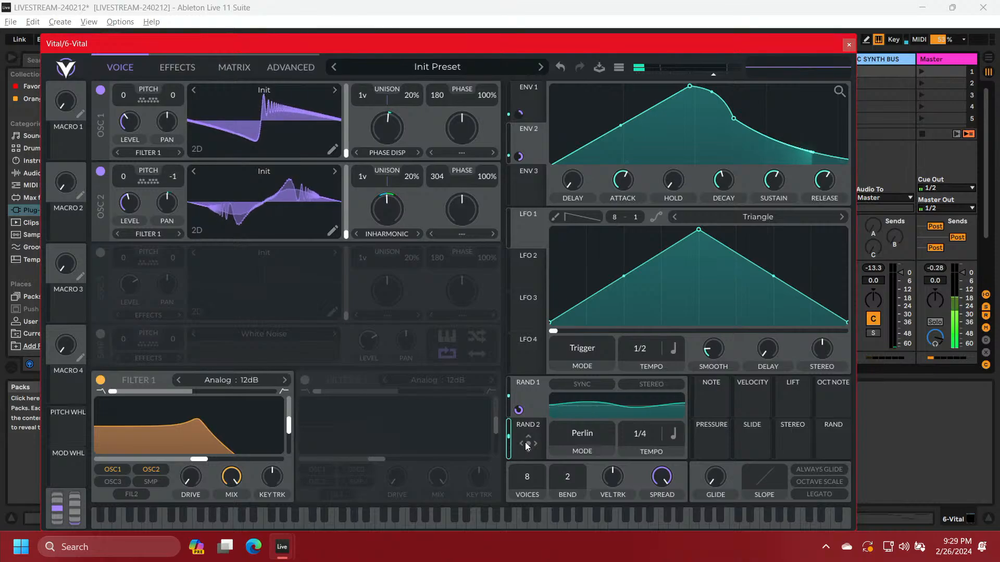
Assign Random 2 to Filter 1's cutoff with an amount of about 57.15 and make the modulation stereo
{"action": "left_click_drag", "start_coordinate": [528, 443], "coordinate": [199, 457]}
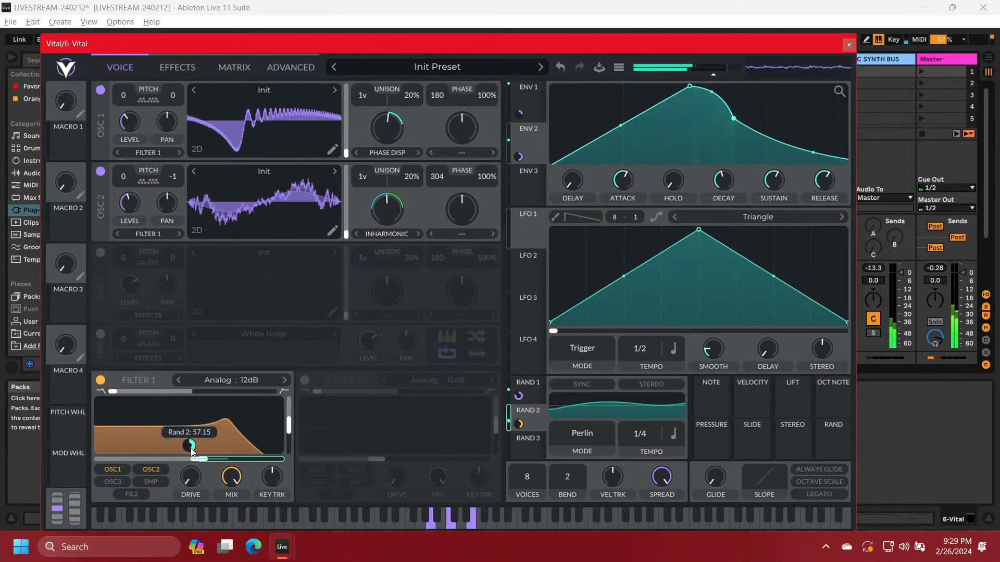
{"action": "right_click", "coordinate": [192, 451]}
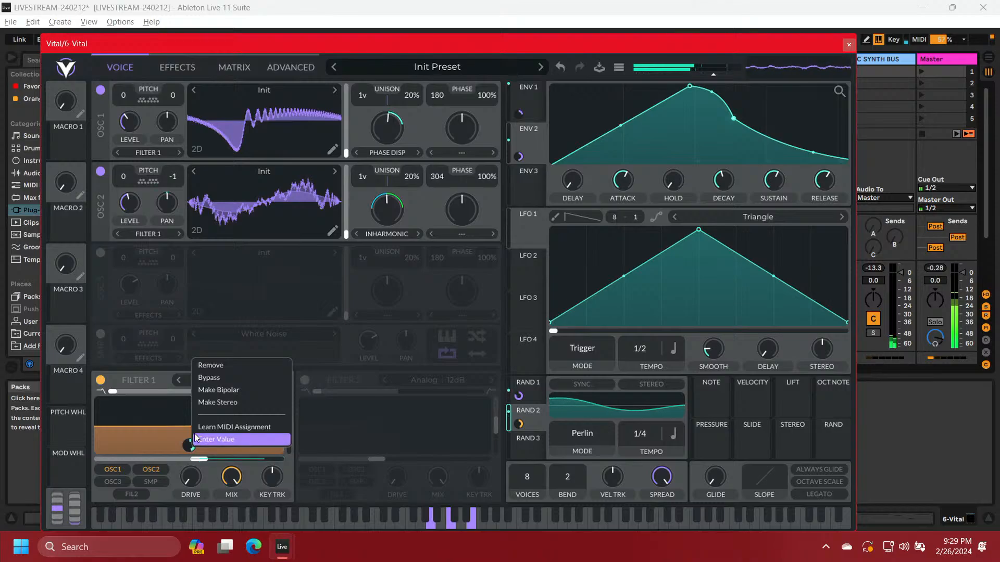
{"action": "left_click", "coordinate": [203, 404]}
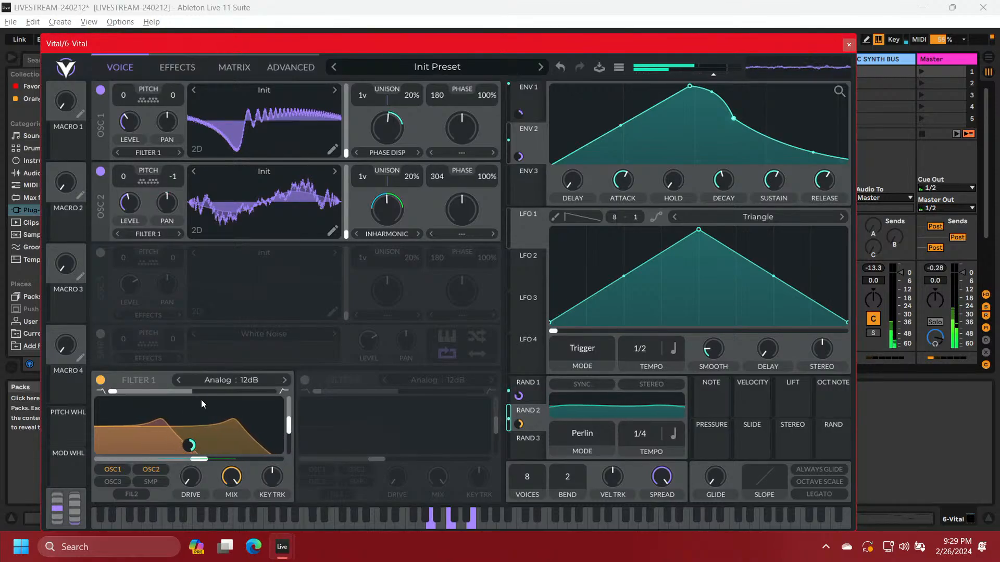
Make the Random 2 modulation of Filter 1's cutoff bipolar and raise Filter 1's key tracking
{"action": "right_click", "coordinate": [192, 446]}
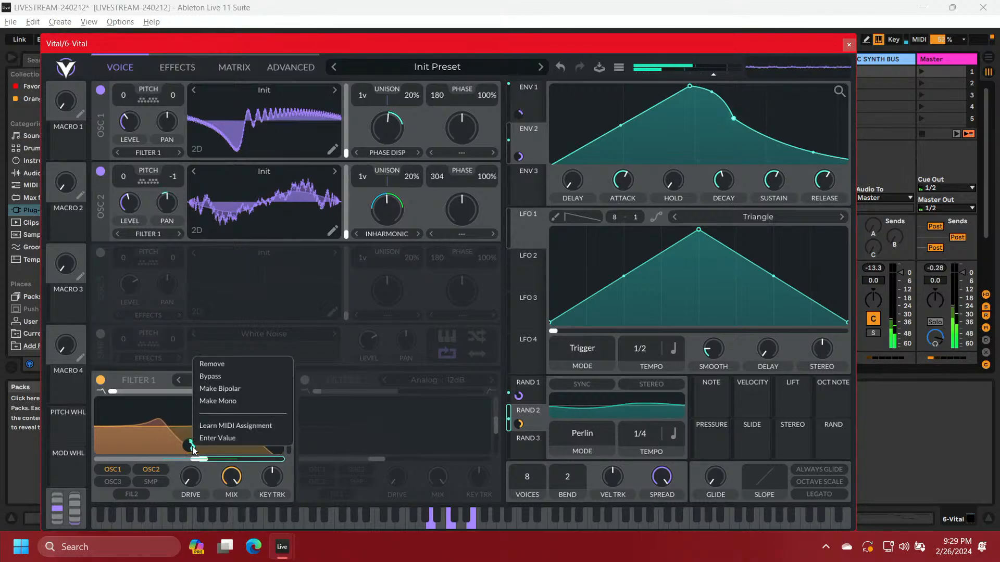
{"action": "left_click", "coordinate": [209, 389]}
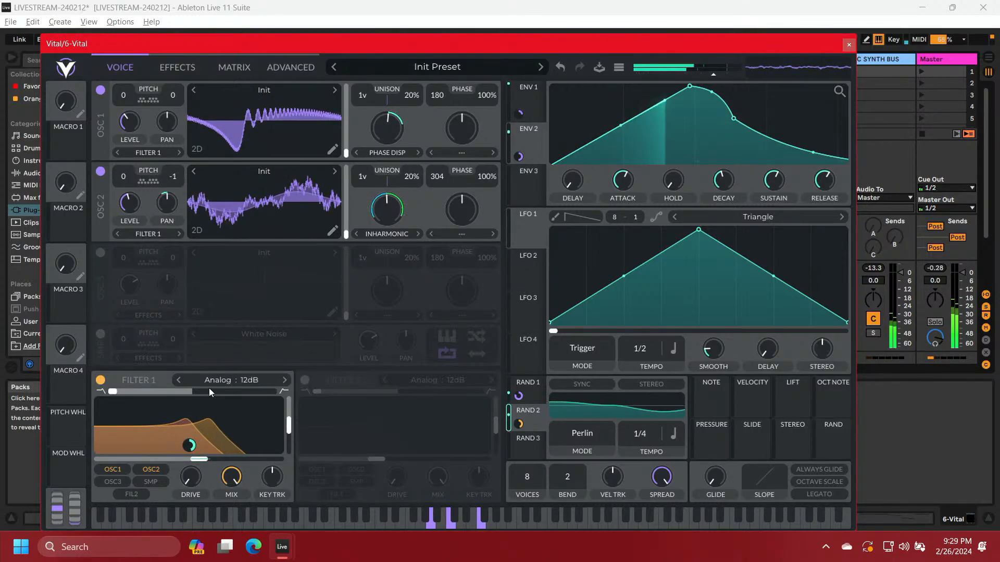
{"action": "right_click", "coordinate": [272, 477]}
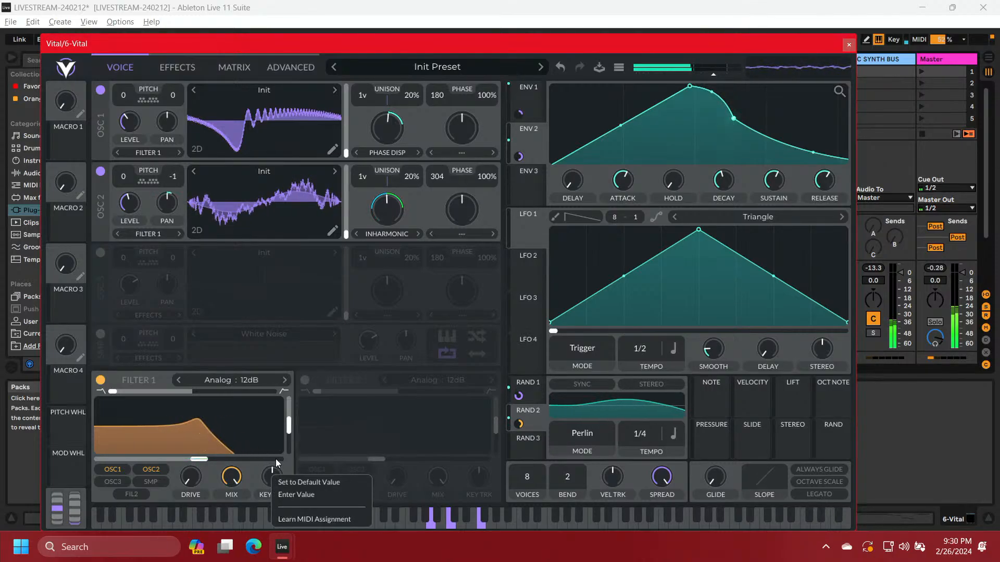
{"action": "left_click", "coordinate": [276, 458]}
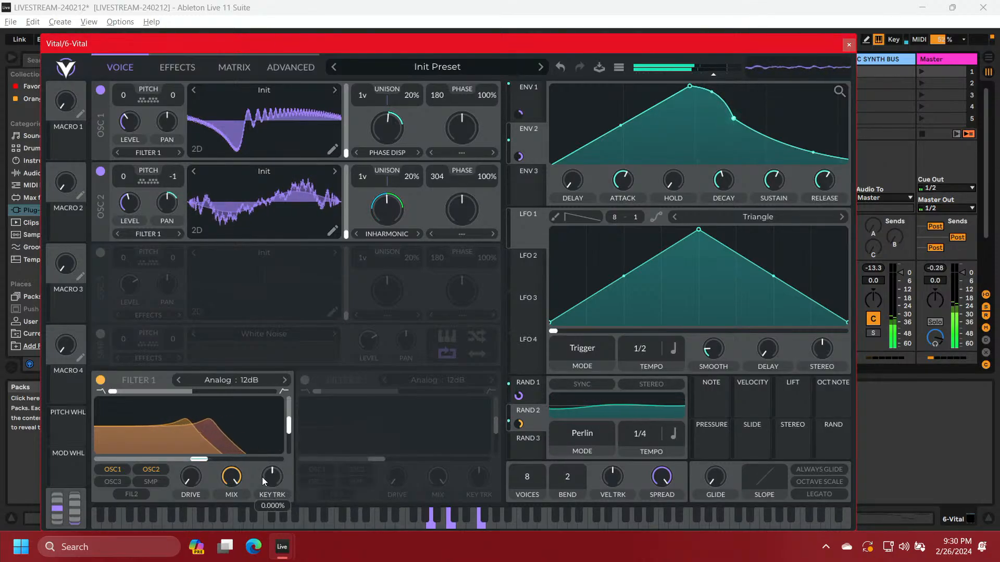
{"action": "left_click_drag", "start_coordinate": [261, 477], "coordinate": [262, 454]}
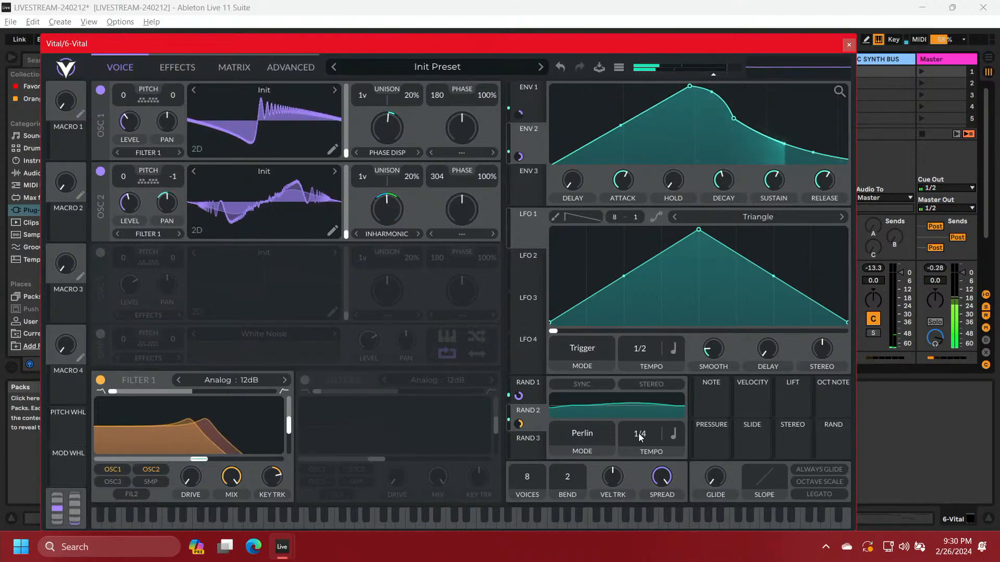
Set Random 2's tempo to 1/2 and oscillator 1's unison to 3 voices with 5% detune
{"action": "left_click_drag", "start_coordinate": [639, 436], "coordinate": [639, 441]}
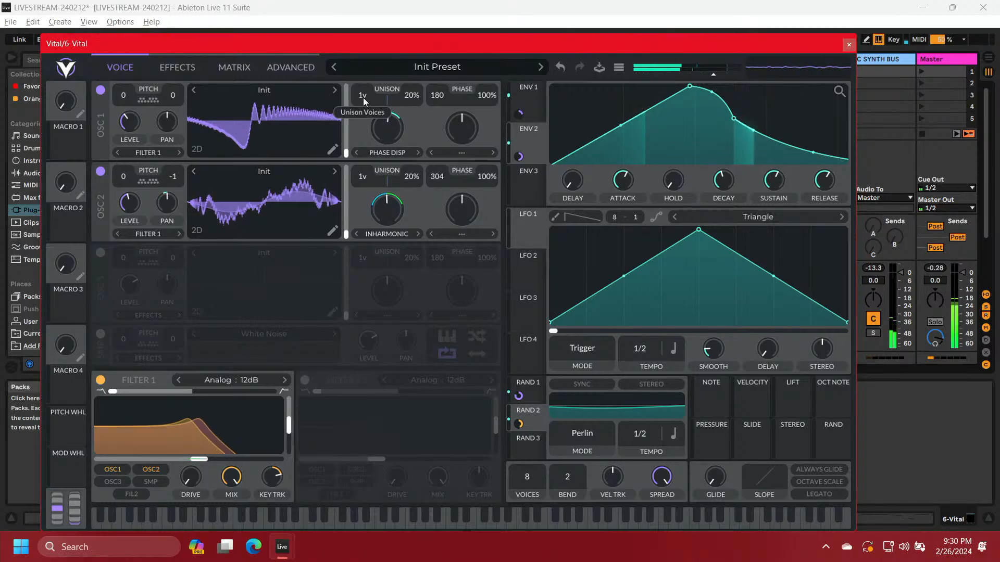
{"action": "left_click_drag", "start_coordinate": [364, 98], "coordinate": [363, 90]}
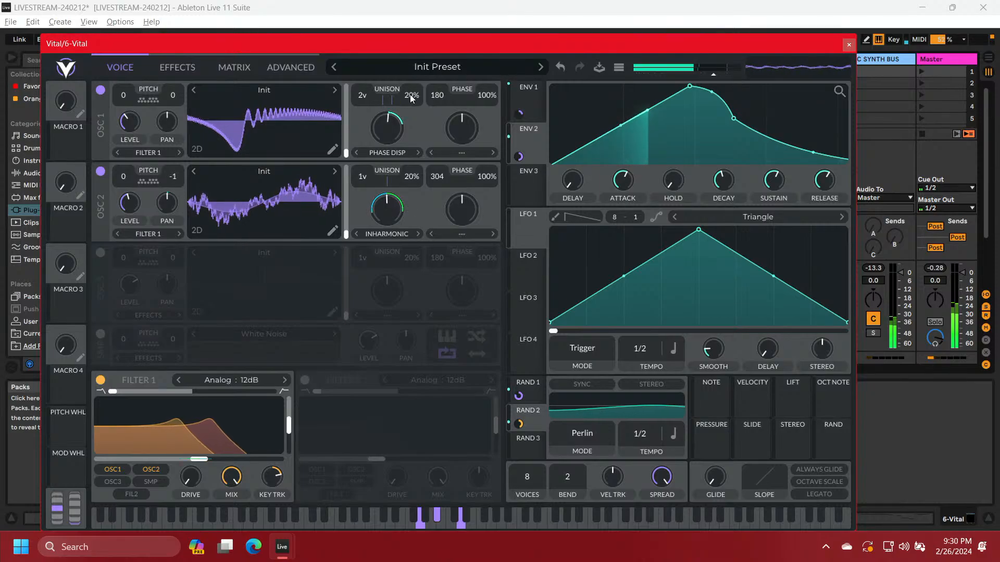
{"action": "left_click_drag", "start_coordinate": [412, 98], "coordinate": [410, 108]}
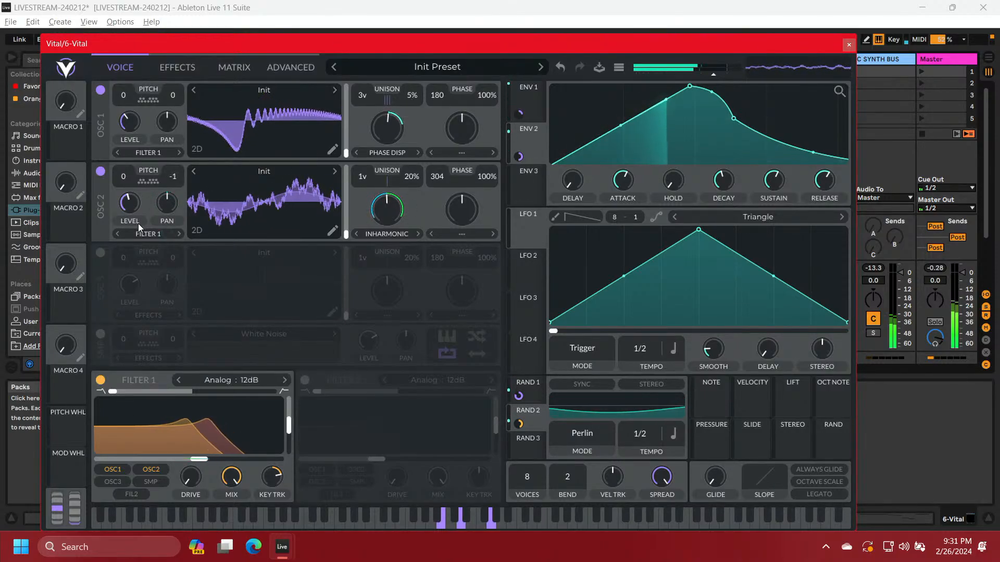
Enable oscillator 3 and load the factory Classic Fade wavetable into it
{"action": "left_click", "coordinate": [101, 254]}
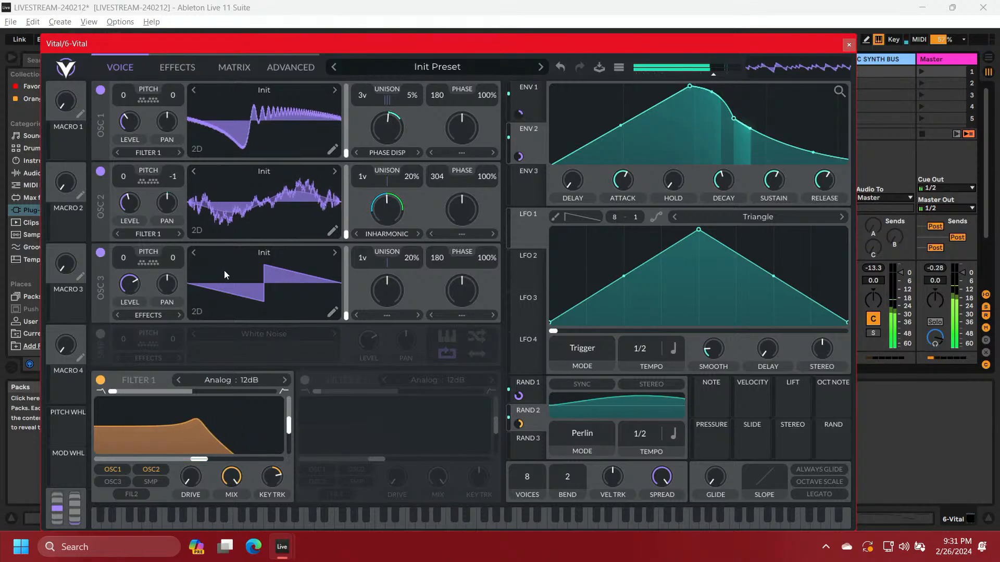
{"action": "left_click", "coordinate": [263, 252]}
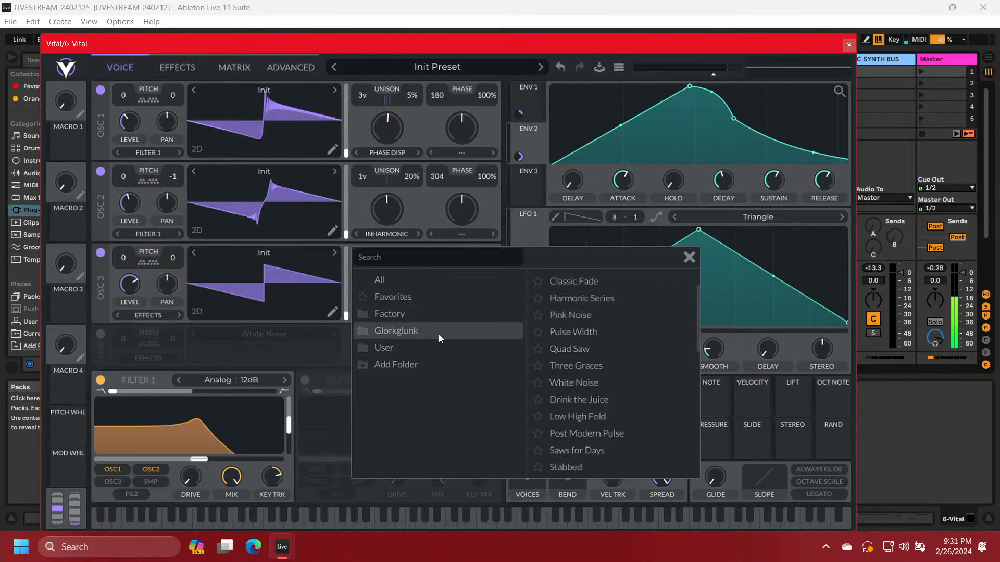
{"action": "left_click", "coordinate": [433, 316]}
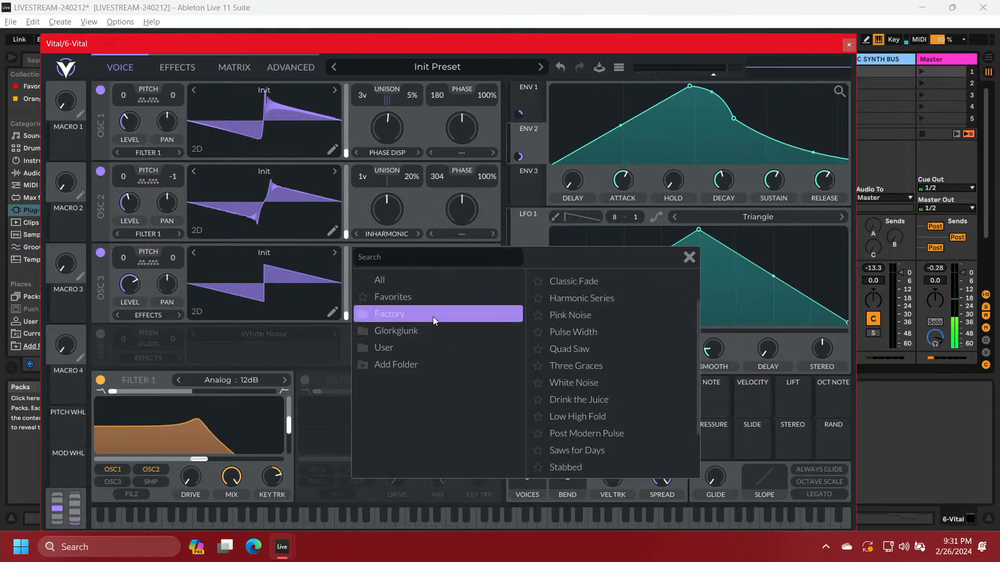
{"action": "left_click", "coordinate": [565, 281]}
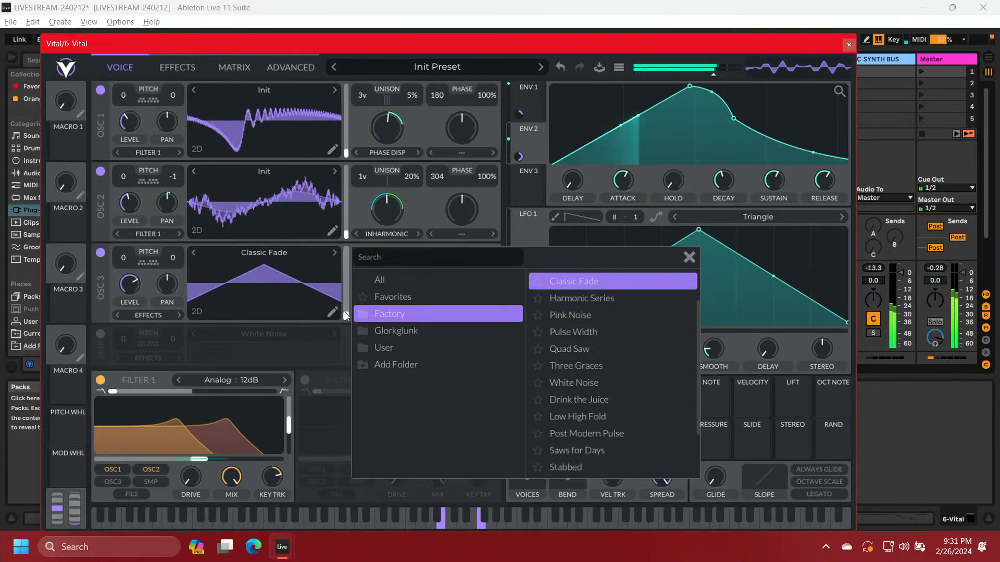
{"action": "mouse_move", "coordinate": [345, 314]}
{"action": "left_mouse_down"}
{"action": "mouse_move", "coordinate": [343, 301]}
{"action": "mouse_move", "coordinate": [342, 324]}
{"action": "left_mouse_up"}
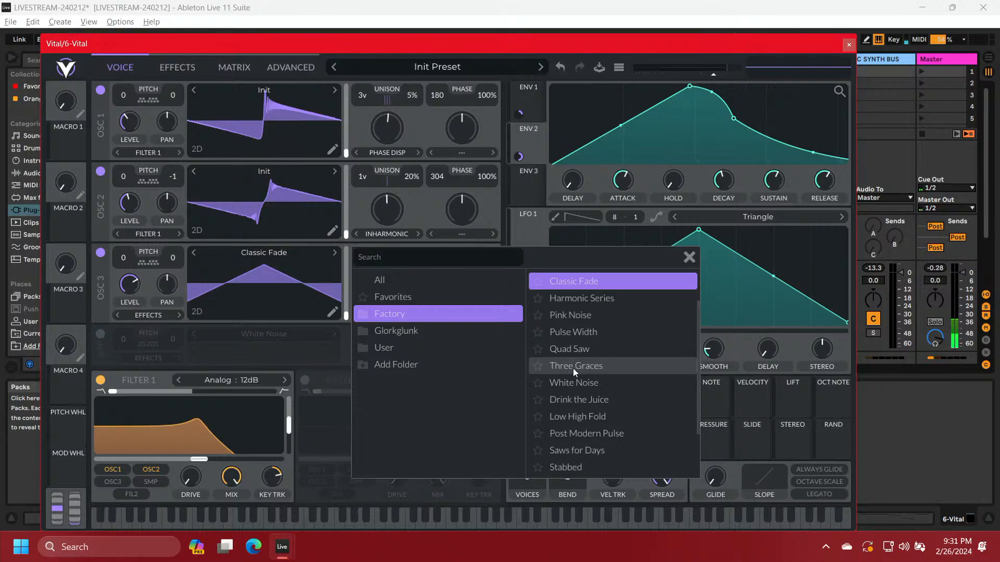
Replace oscillator 3's wavetable with the factory Vital Sine
{"action": "scroll", "coordinate": [574, 383], "scroll_direction": "down", "scroll_amount": 2}
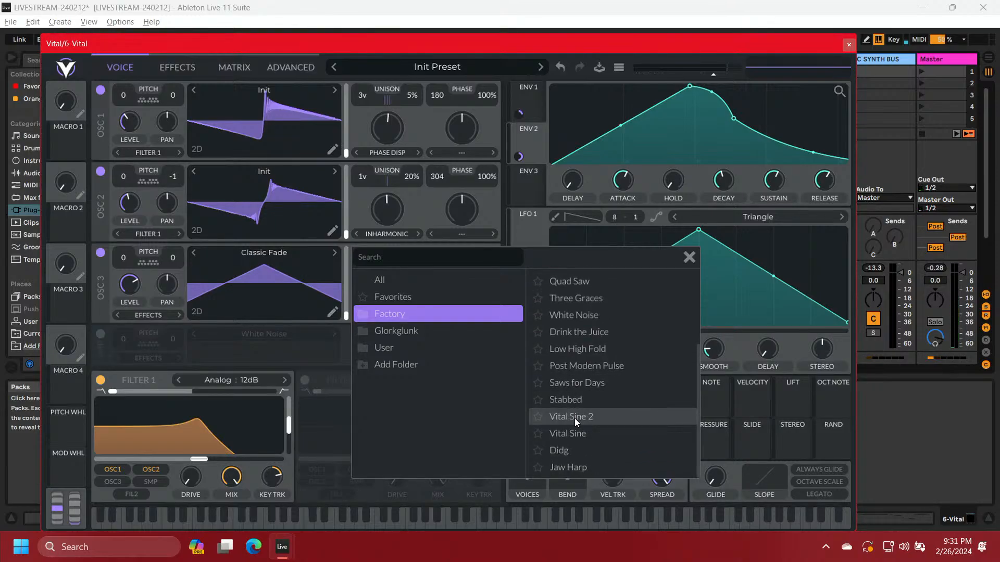
{"action": "left_click", "coordinate": [575, 431]}
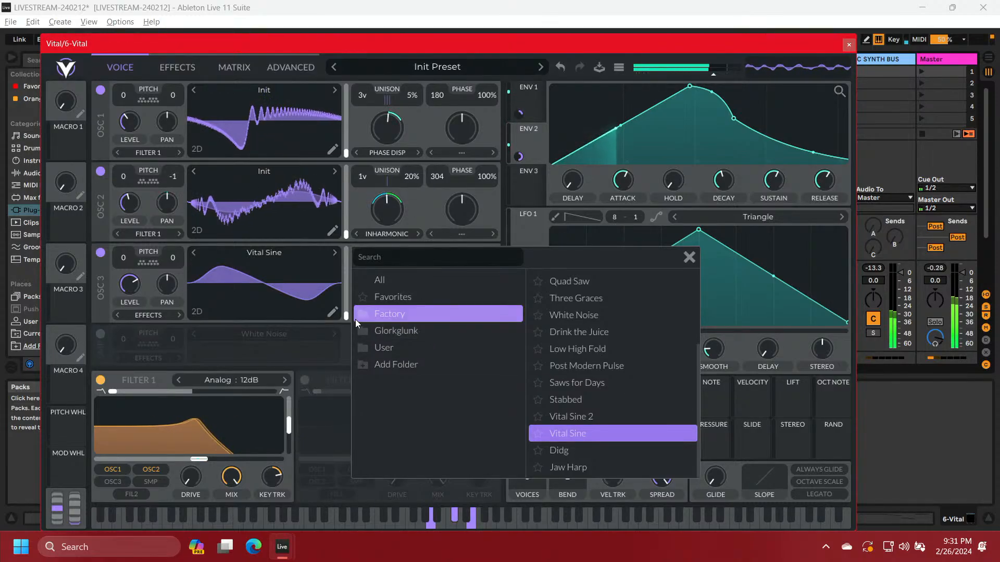
{"action": "mouse_move", "coordinate": [346, 317]}
{"action": "left_mouse_down"}
{"action": "mouse_move", "coordinate": [347, 307]}
{"action": "mouse_move", "coordinate": [348, 326]}
{"action": "left_mouse_up"}
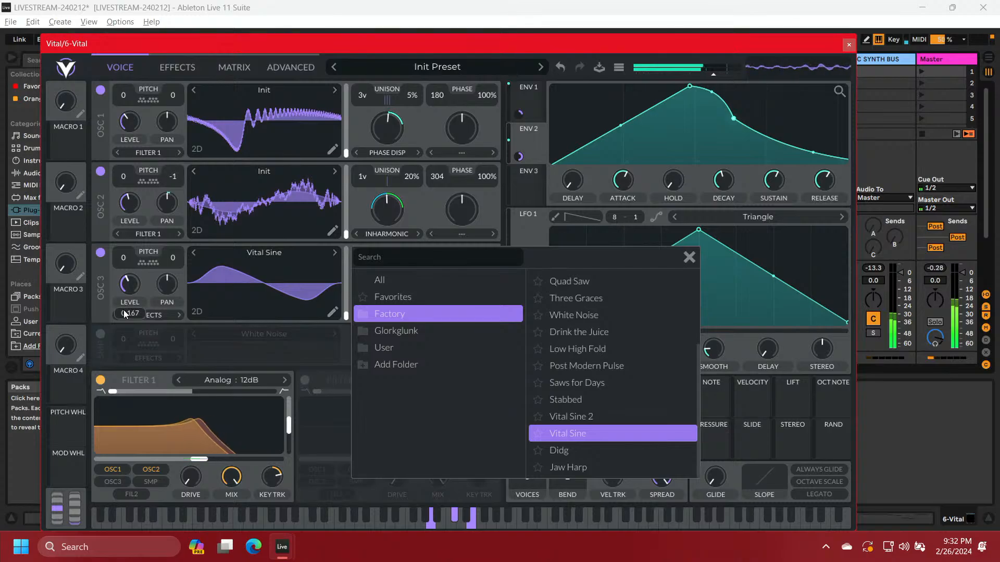
Lower oscillator 3's level, set its transpose to -12 semitones, and close the wavetable browser
{"action": "left_click_drag", "start_coordinate": [124, 313], "coordinate": [124, 320]}
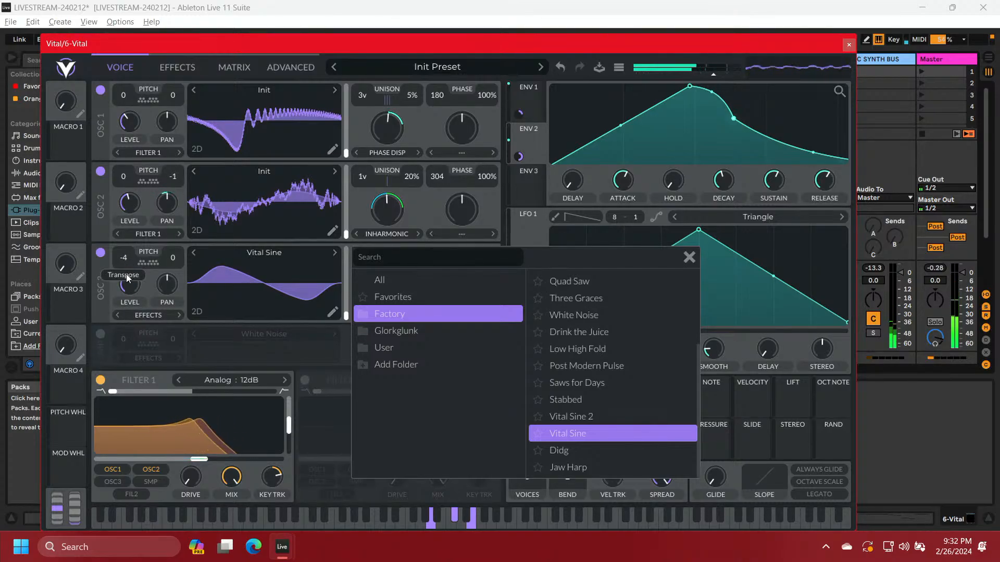
{"action": "left_click_drag", "start_coordinate": [125, 285], "coordinate": [125, 298]}
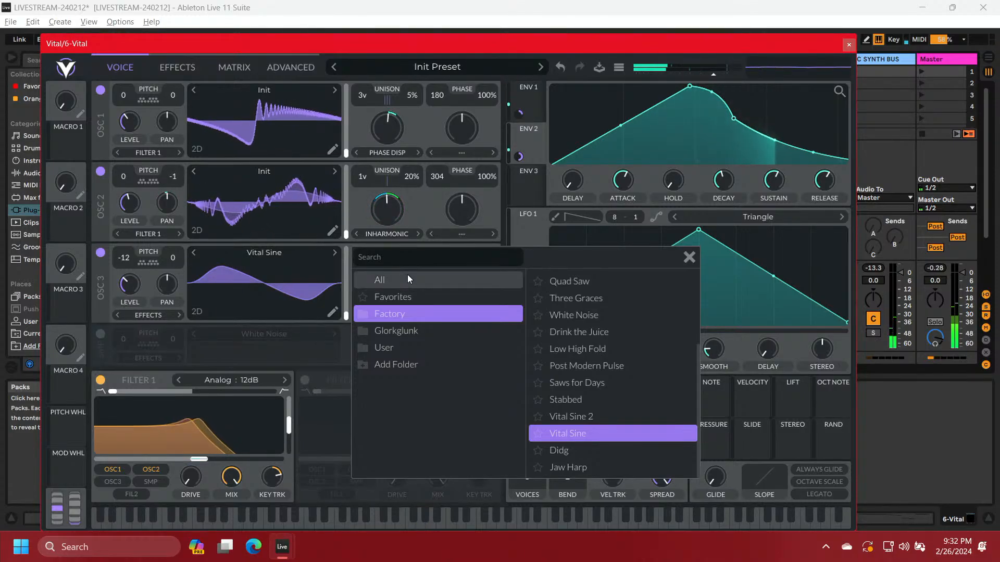
{"action": "left_click", "coordinate": [689, 257]}
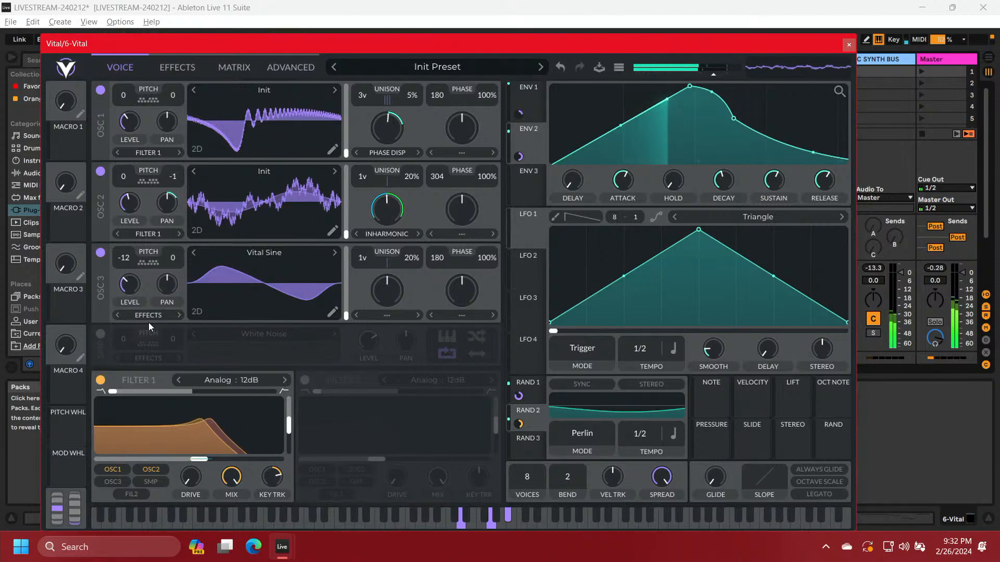
Enable the sampler and load the Pink Noise sample
{"action": "left_click", "coordinate": [101, 336]}
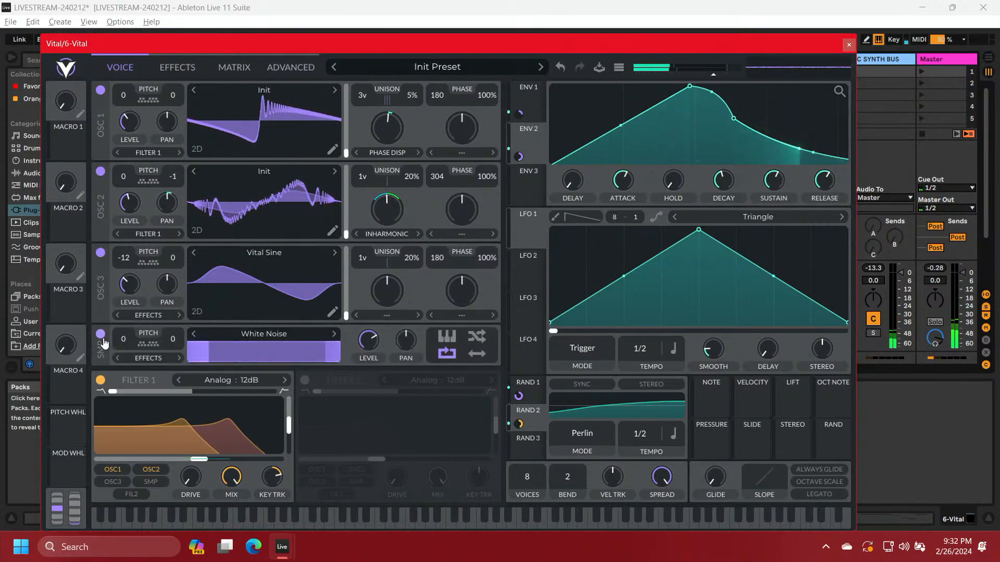
{"action": "left_click", "coordinate": [254, 333]}
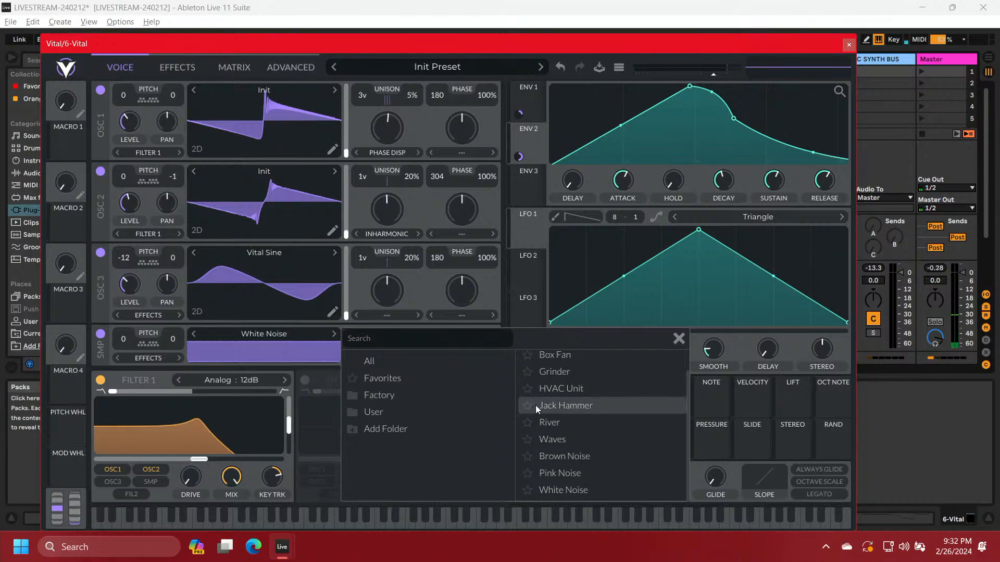
{"action": "left_click", "coordinate": [557, 474]}
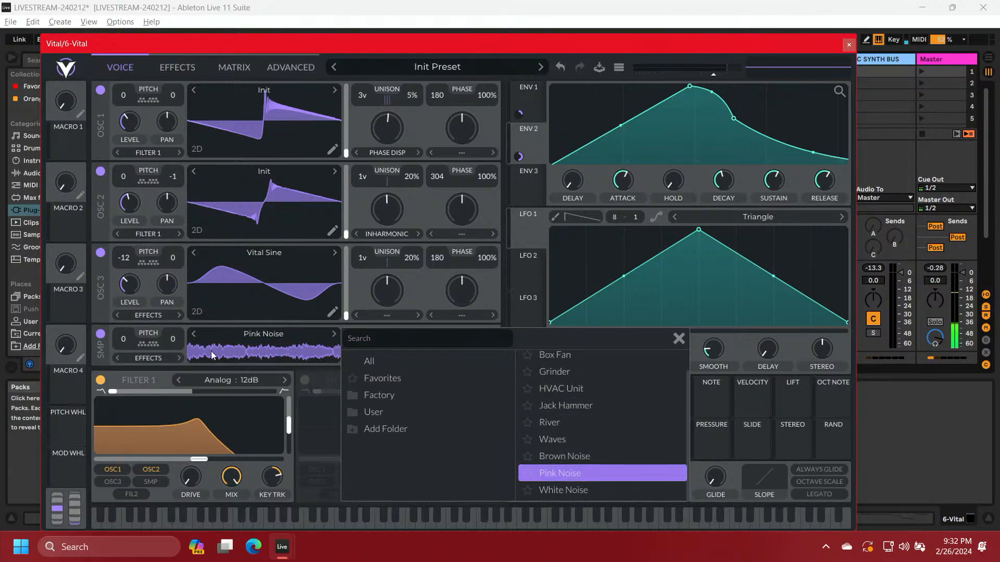
Route the pink noise sampler into Filter 2, enabling that filter and raising its cutoff
{"action": "left_click", "coordinate": [149, 358]}
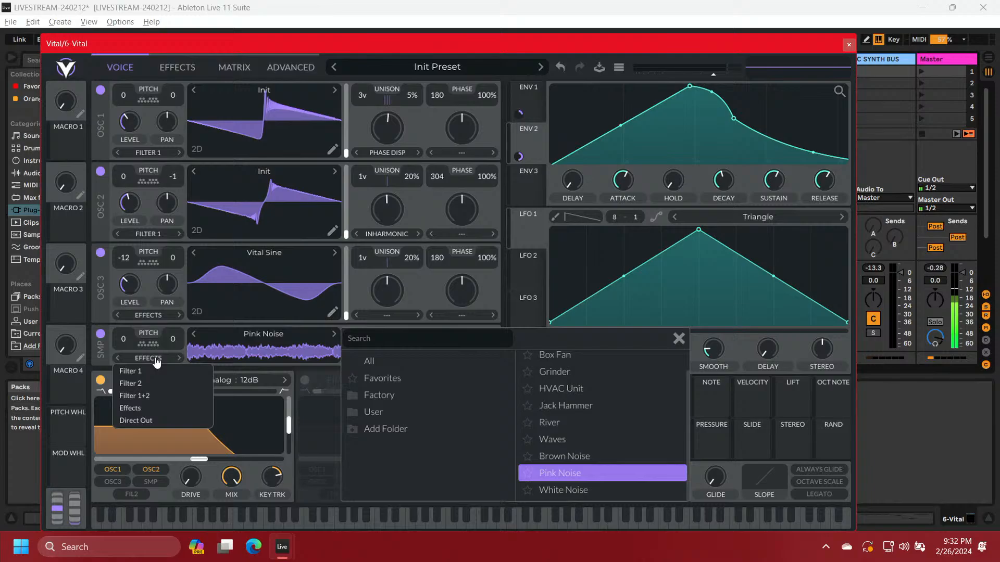
{"action": "left_click", "coordinate": [145, 385]}
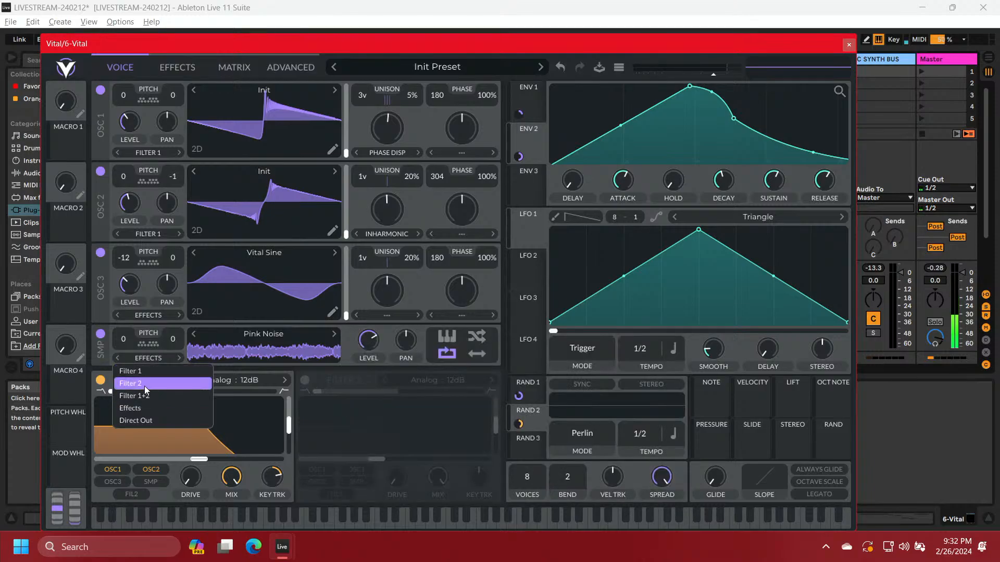
{"action": "left_click", "coordinate": [305, 380]}
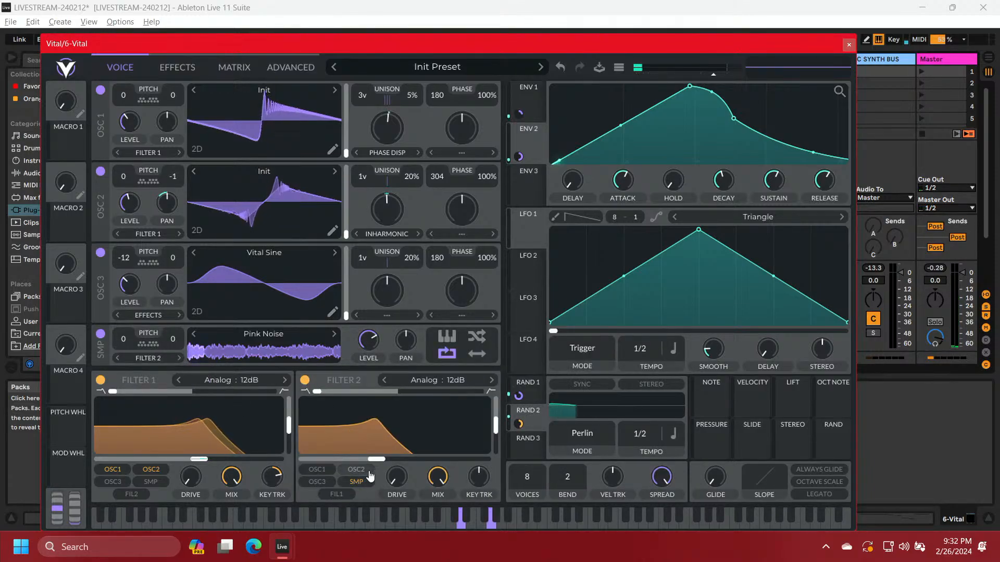
{"action": "left_click_drag", "start_coordinate": [372, 460], "coordinate": [420, 460]}
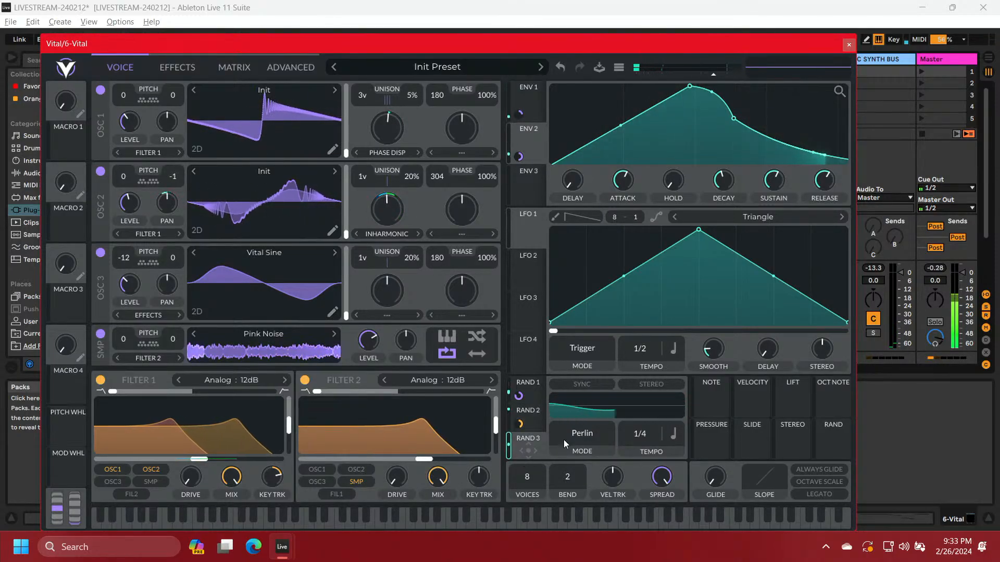
Set Random 3 to Sample & Hold at a 1/16 tempo and assign it to Filter 2's cutoff
{"action": "left_click", "coordinate": [581, 433]}
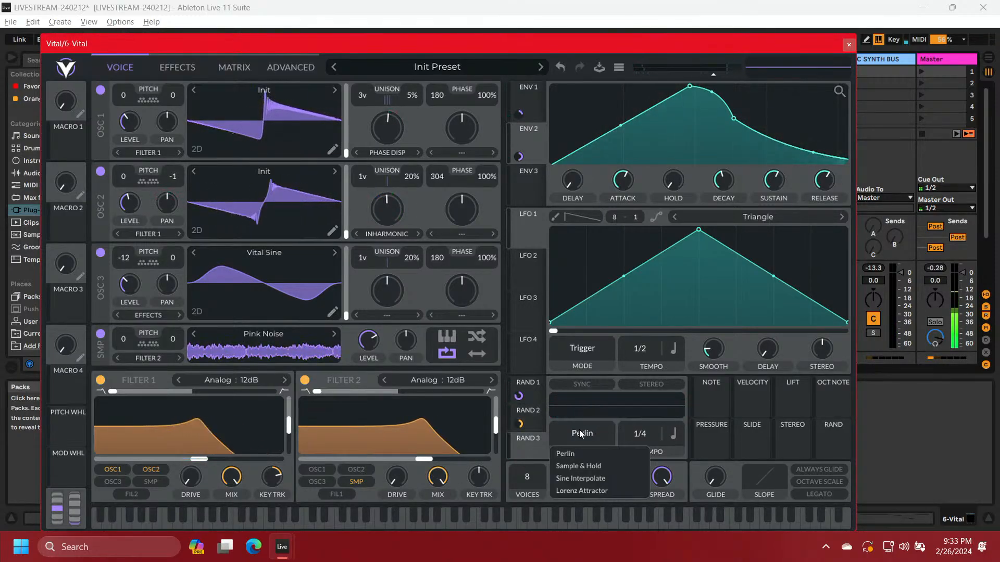
{"action": "left_click", "coordinate": [577, 464]}
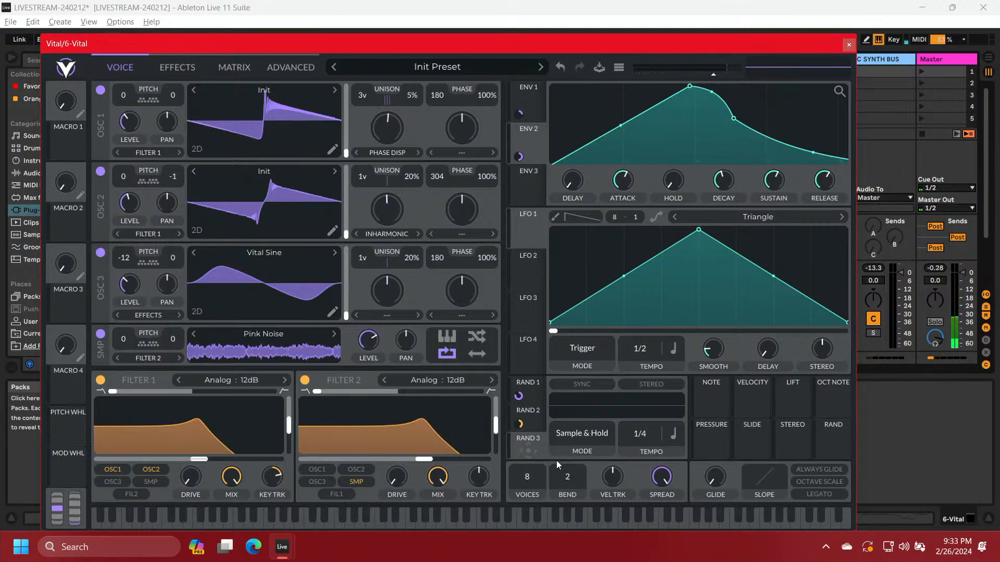
{"action": "left_click_drag", "start_coordinate": [530, 450], "coordinate": [419, 448]}
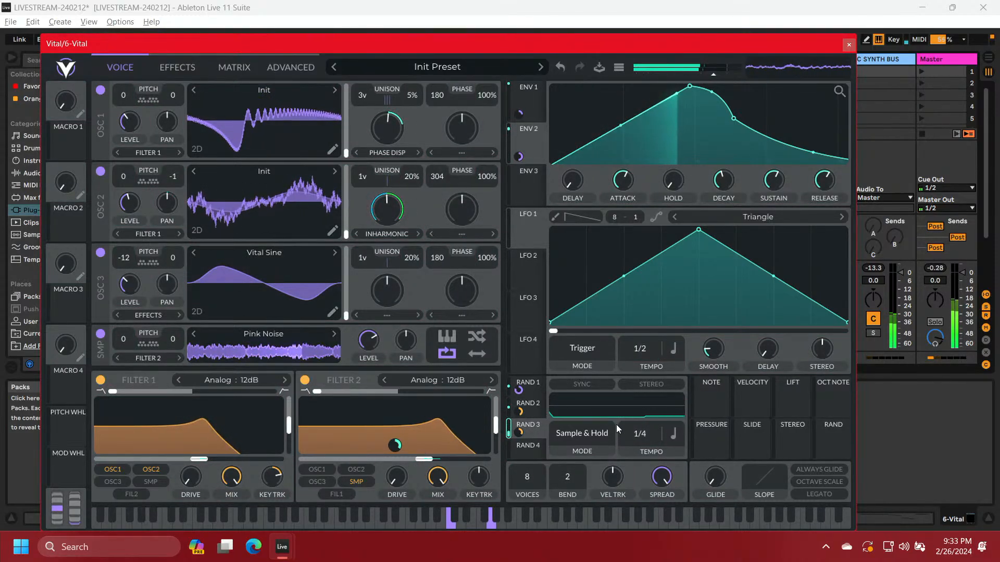
{"action": "left_click_drag", "start_coordinate": [635, 432], "coordinate": [633, 411]}
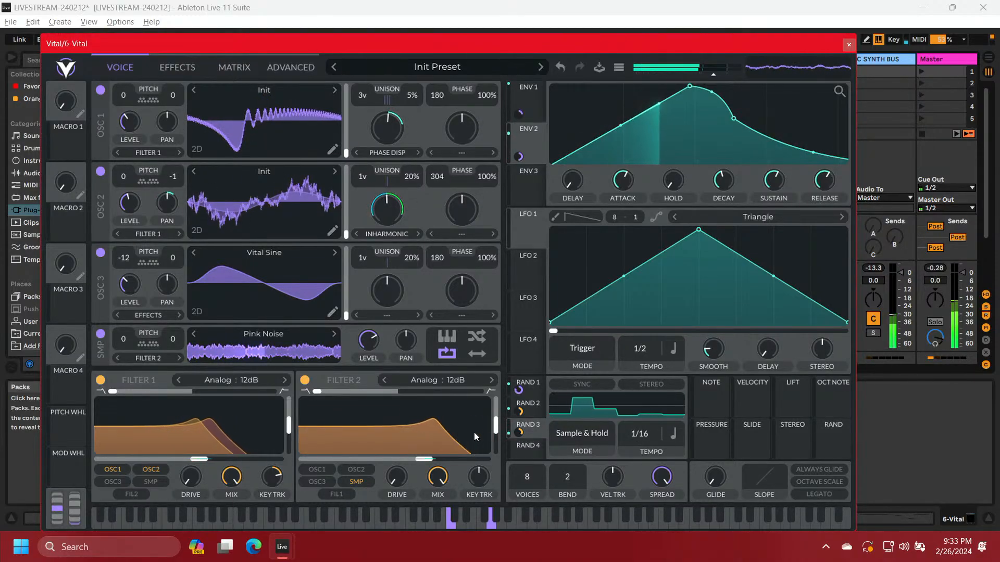
Raise Filter 2's resonance to a sharp peak just below maximum and lower the pink noise level
{"action": "left_click_drag", "start_coordinate": [496, 430], "coordinate": [498, 414]}
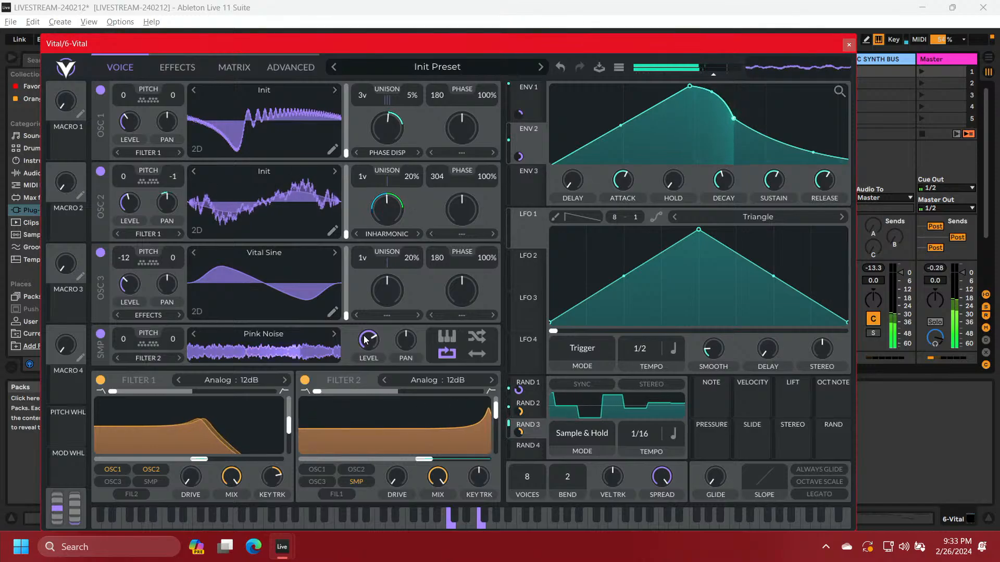
{"action": "mouse_move", "coordinate": [364, 347]}
{"action": "left_click_drag", "start_coordinate": [363, 347], "coordinate": [358, 376]}
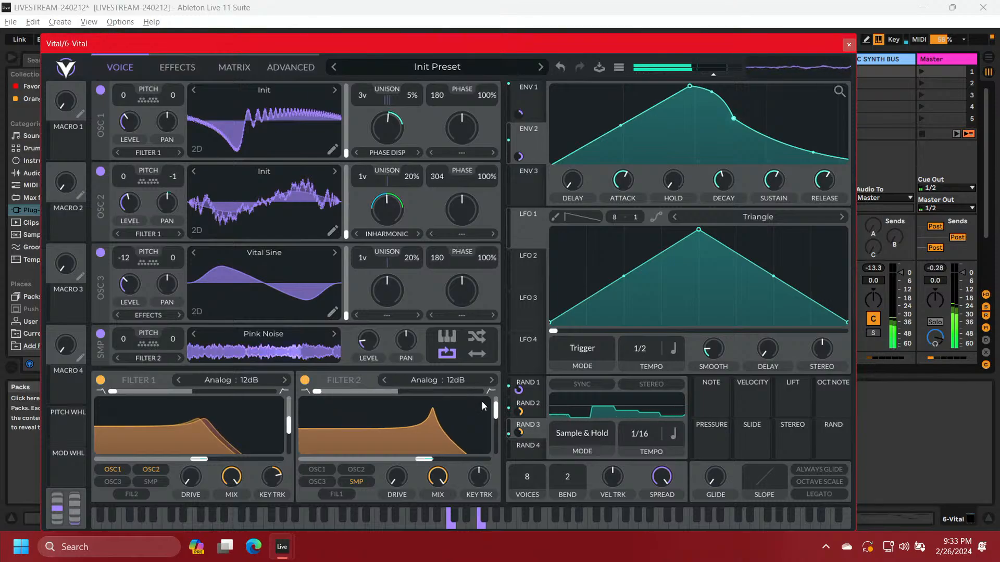
{"action": "left_click_drag", "start_coordinate": [496, 410], "coordinate": [504, 406]}
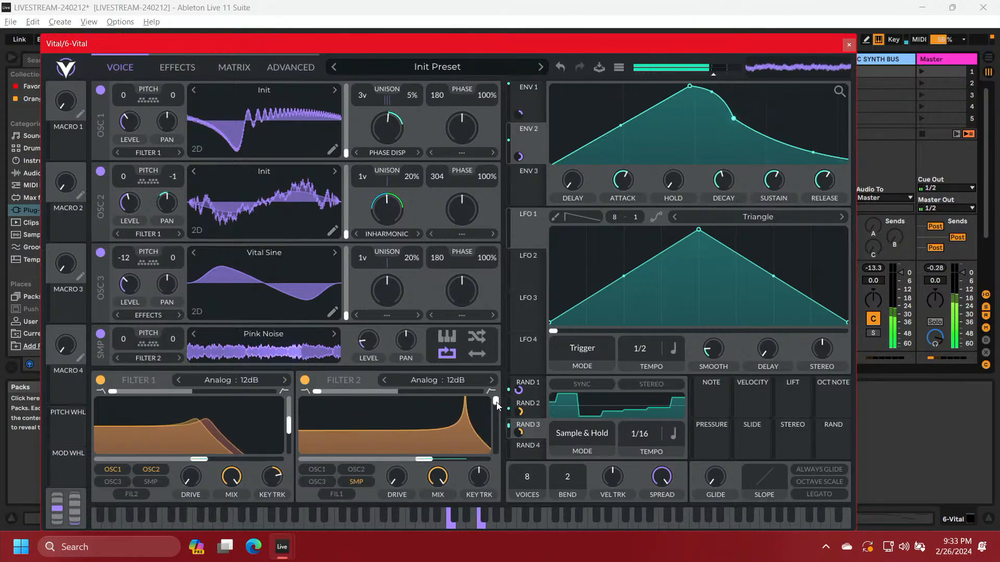
{"action": "mouse_move", "coordinate": [496, 402]}
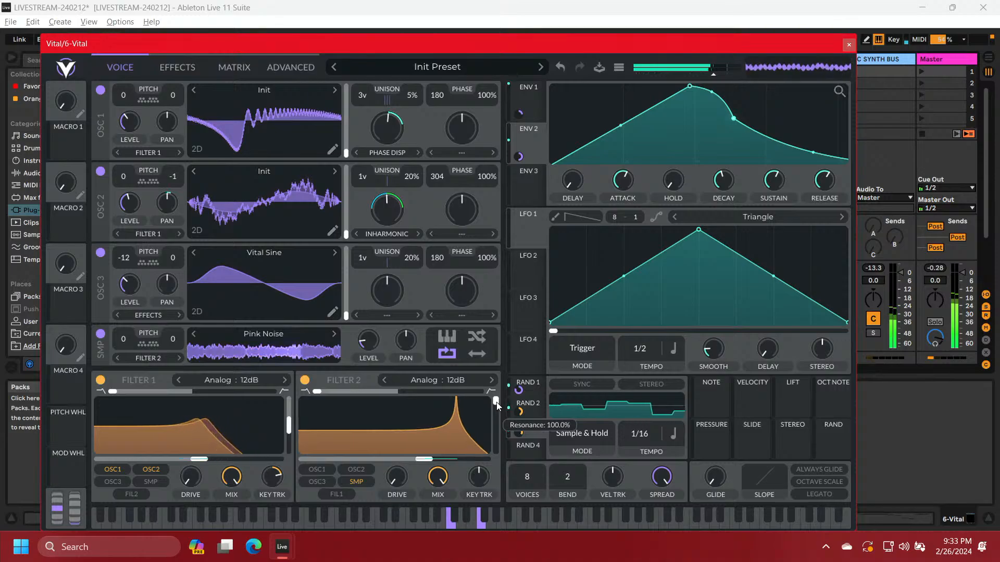
{"action": "left_click_drag", "start_coordinate": [496, 402], "coordinate": [496, 414]}
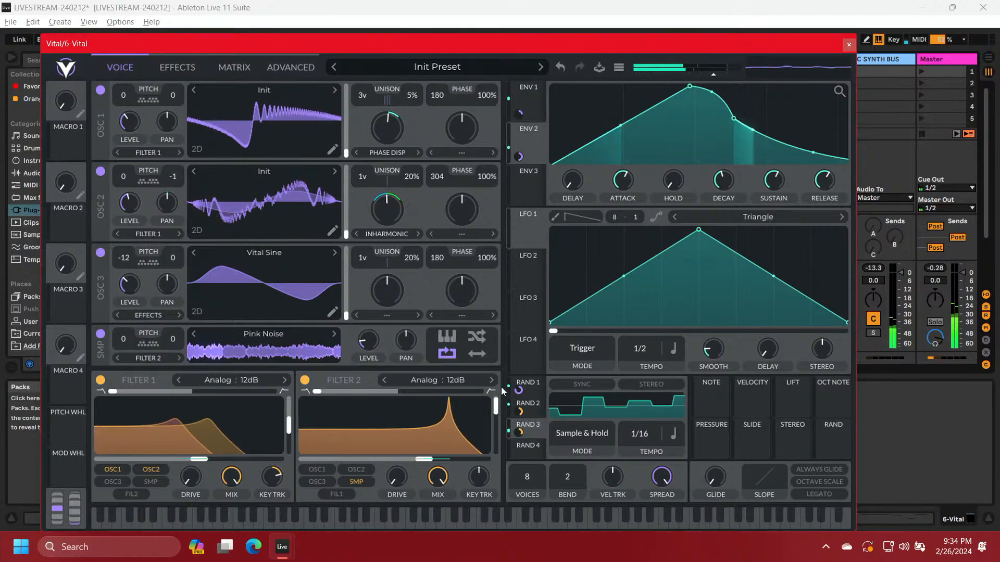
Audition the Dirty 24dB, Diode Low Shelf, Diode Low Cut and Low High Comb models on Filter 2
{"action": "left_click", "coordinate": [445, 381]}
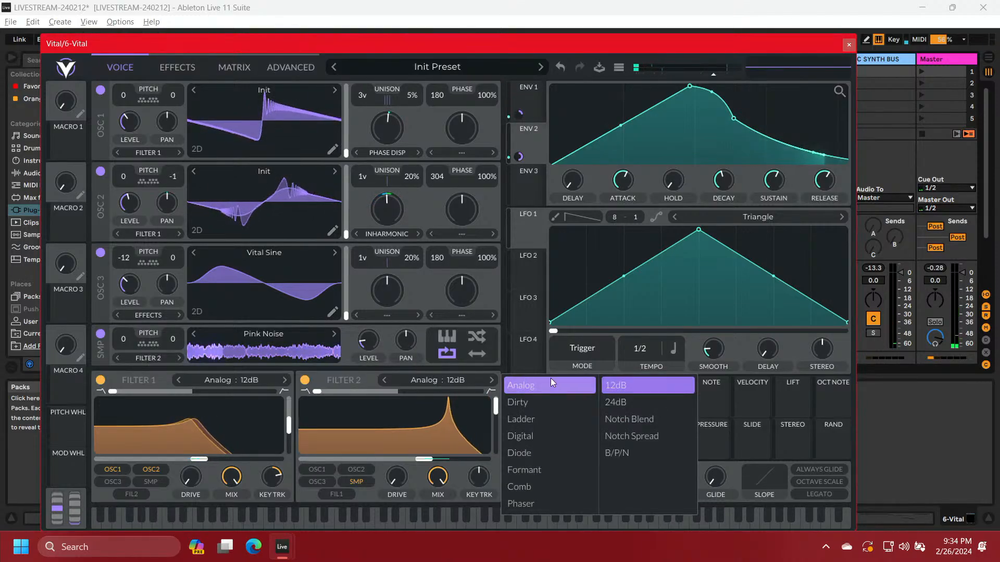
{"action": "left_click", "coordinate": [559, 406]}
{"action": "left_click", "coordinate": [618, 403]}
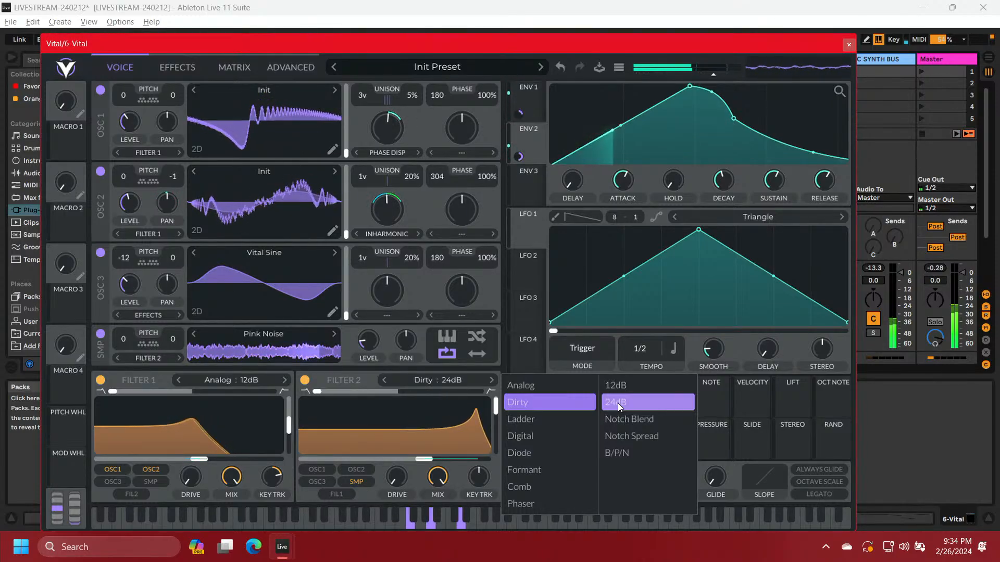
{"action": "left_click", "coordinate": [551, 452]}
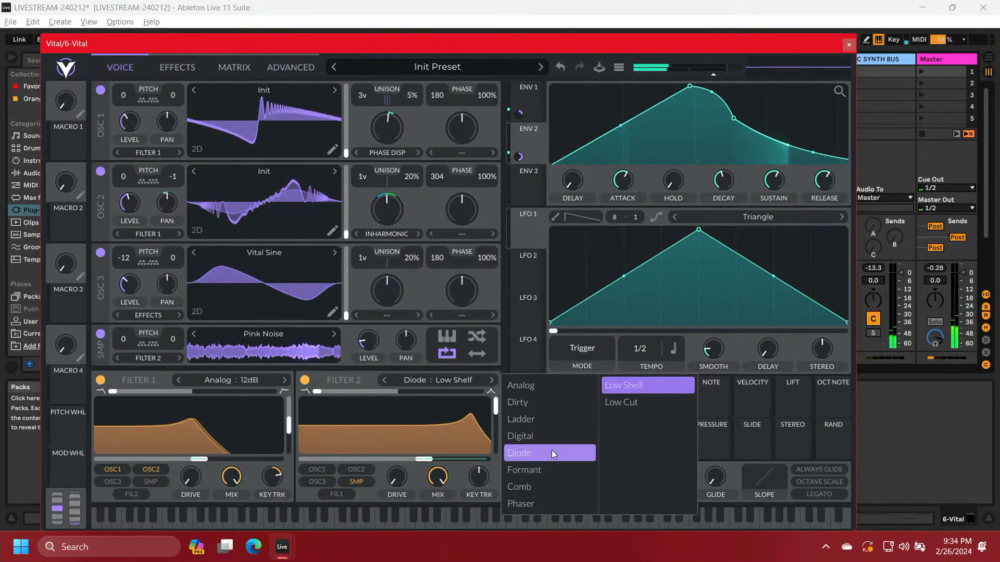
{"action": "left_click", "coordinate": [620, 404]}
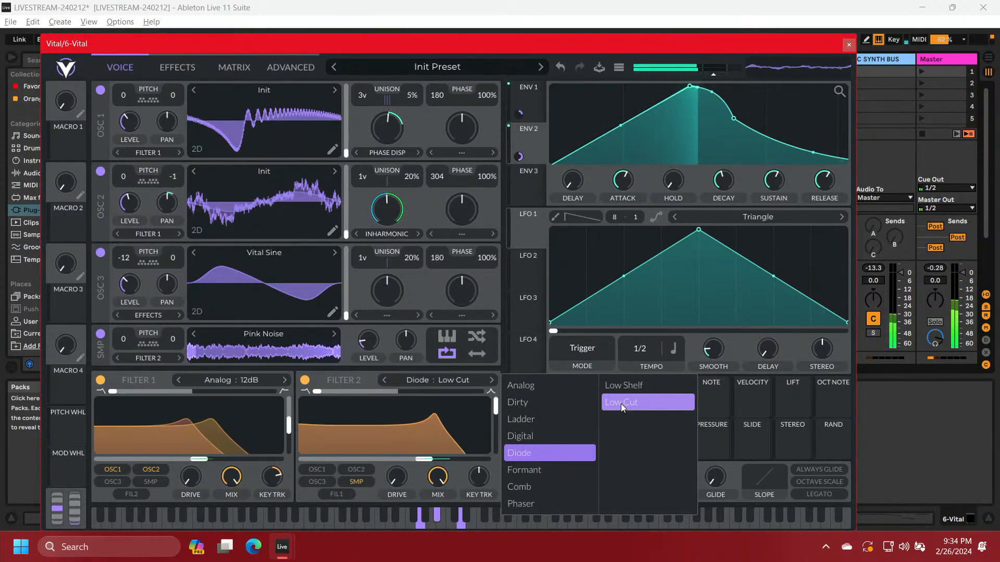
{"action": "left_click", "coordinate": [534, 486]}
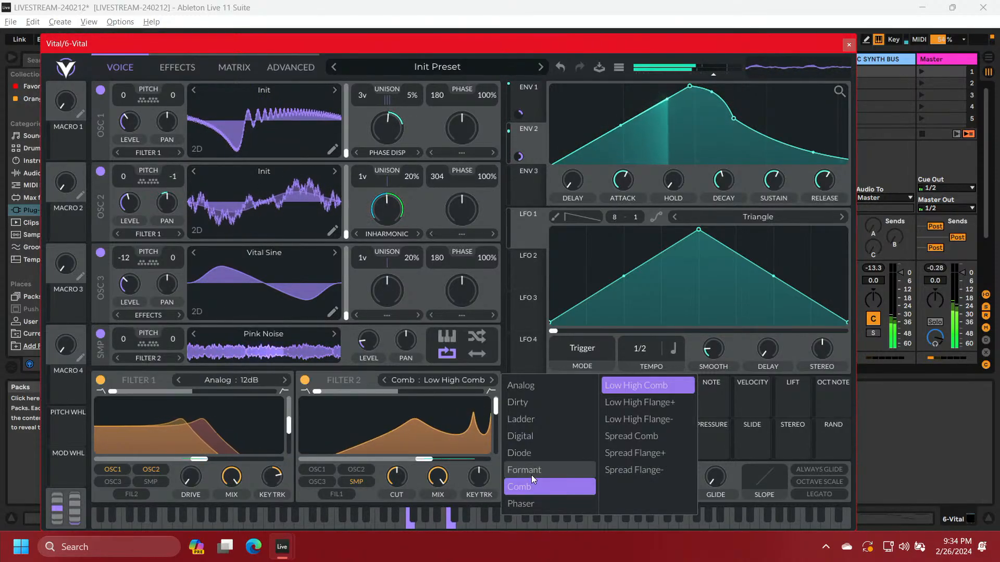
Set Filter 2 to the Ladder 24dB model and lower its resonance
{"action": "left_click", "coordinate": [530, 421]}
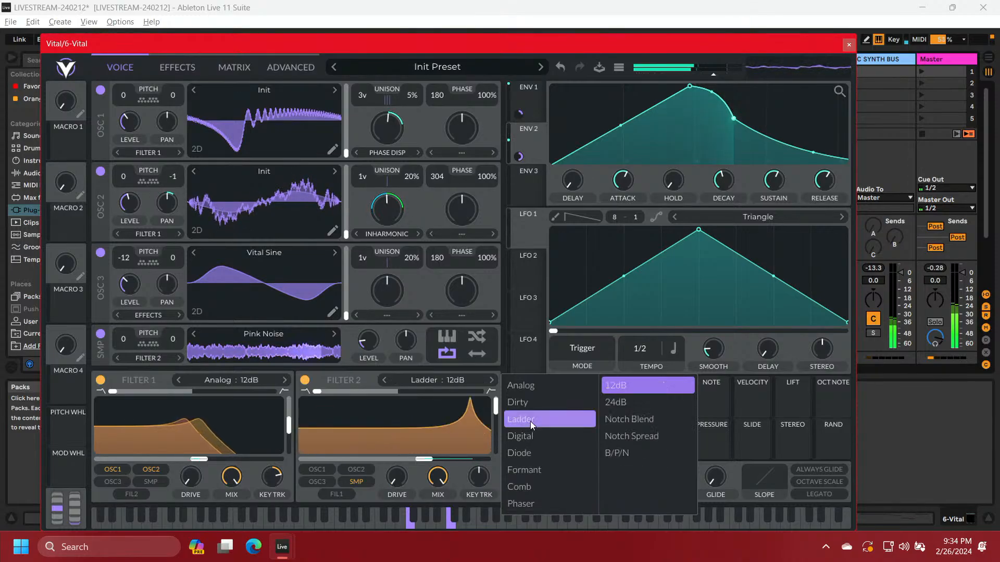
{"action": "left_click", "coordinate": [617, 404]}
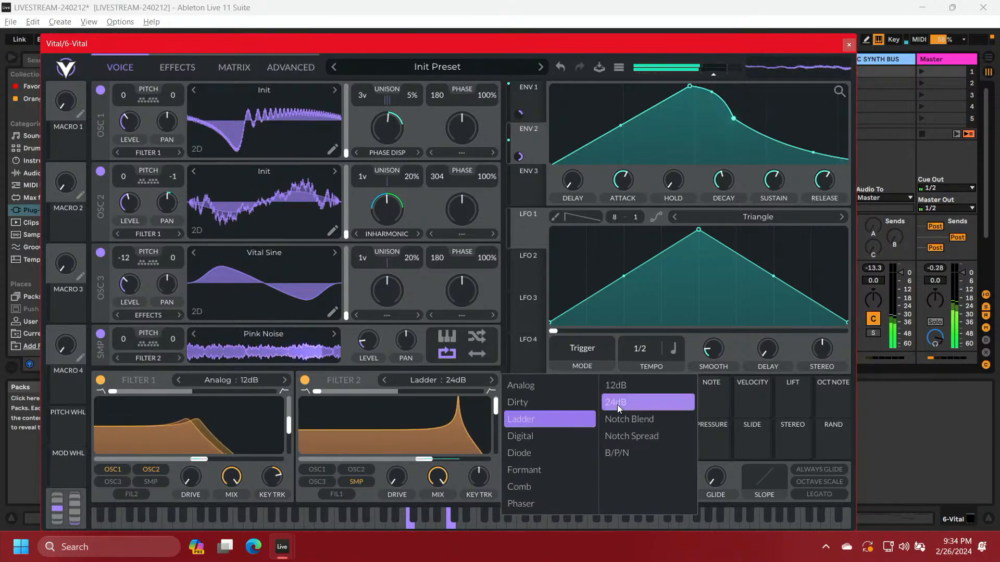
{"action": "left_click", "coordinate": [496, 413]}
{"action": "left_click_drag", "start_coordinate": [495, 413], "coordinate": [496, 426]}
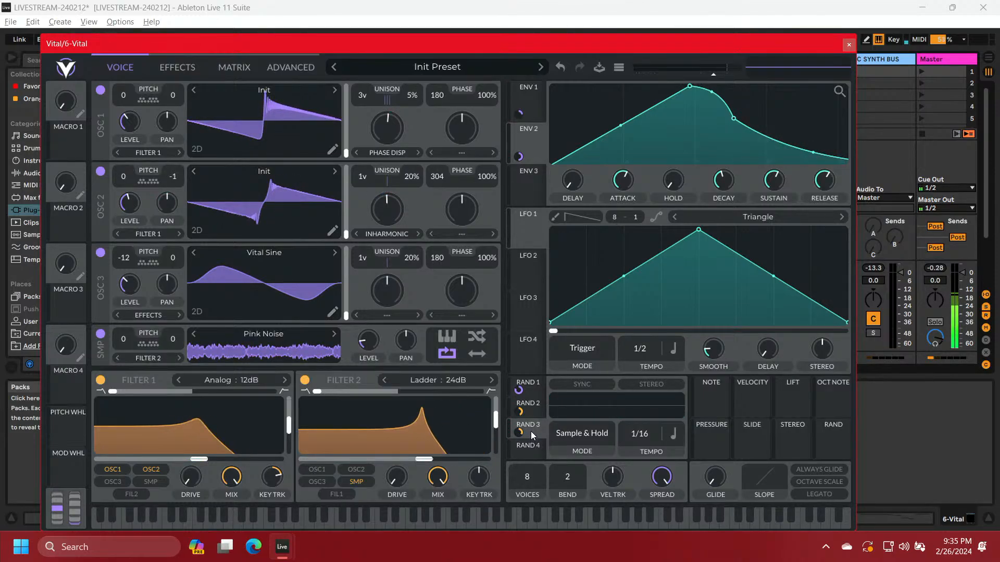
Assign Random 3 to the pink noise sampler's pan and make that modulation bipolar
{"action": "left_click", "coordinate": [531, 432]}
{"action": "left_click_drag", "start_coordinate": [519, 433], "coordinate": [427, 376]}
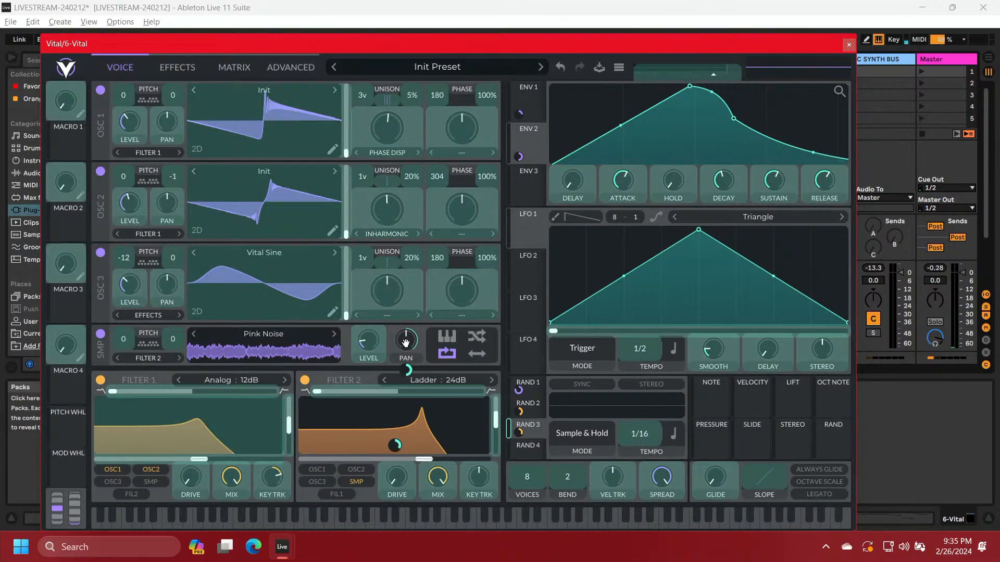
{"action": "left_click_drag", "start_coordinate": [406, 341], "coordinate": [407, 346]}
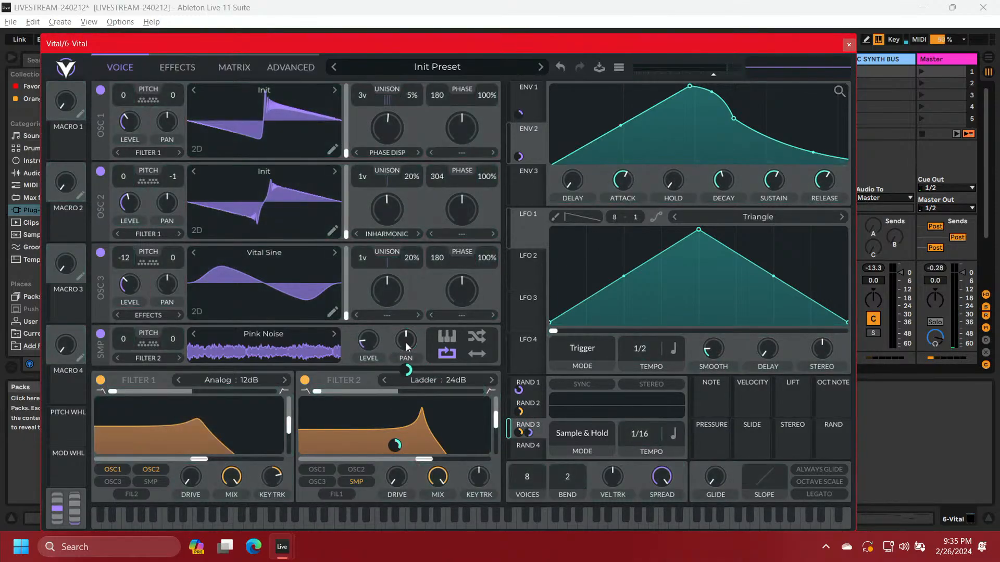
{"action": "right_click", "coordinate": [530, 434]}
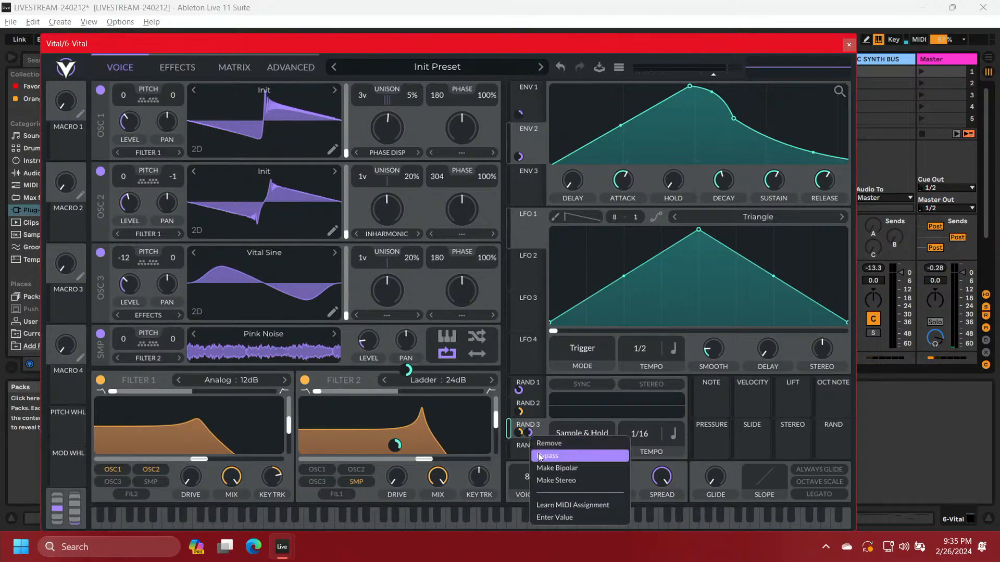
{"action": "left_click", "coordinate": [545, 468]}
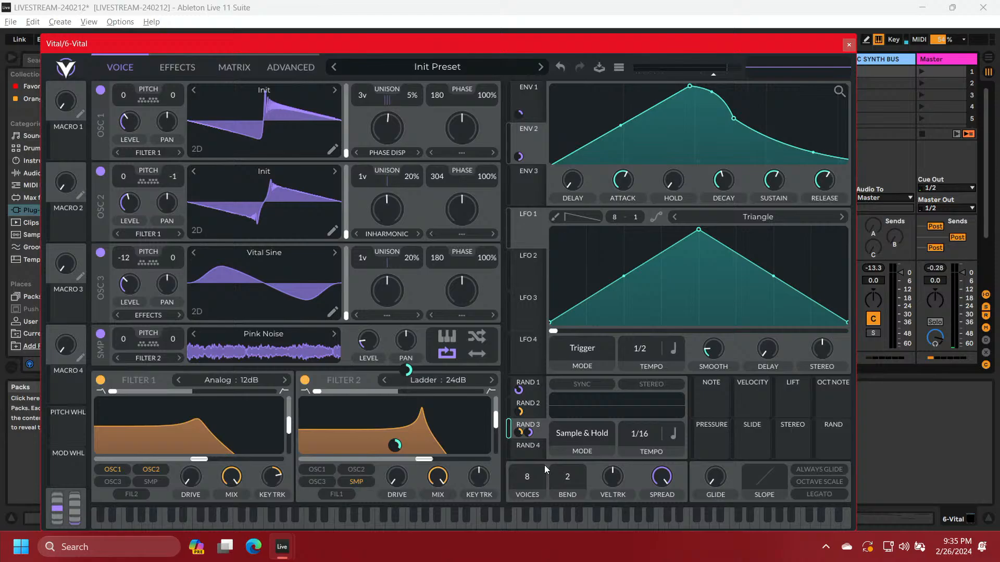
{"action": "right_click", "coordinate": [519, 432]}
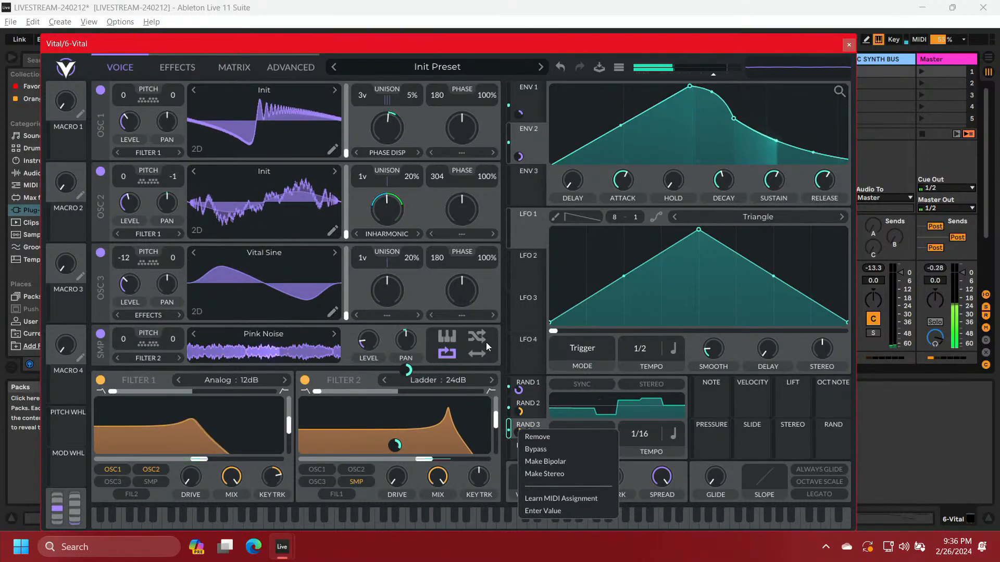
{"action": "left_click", "coordinate": [486, 295]}
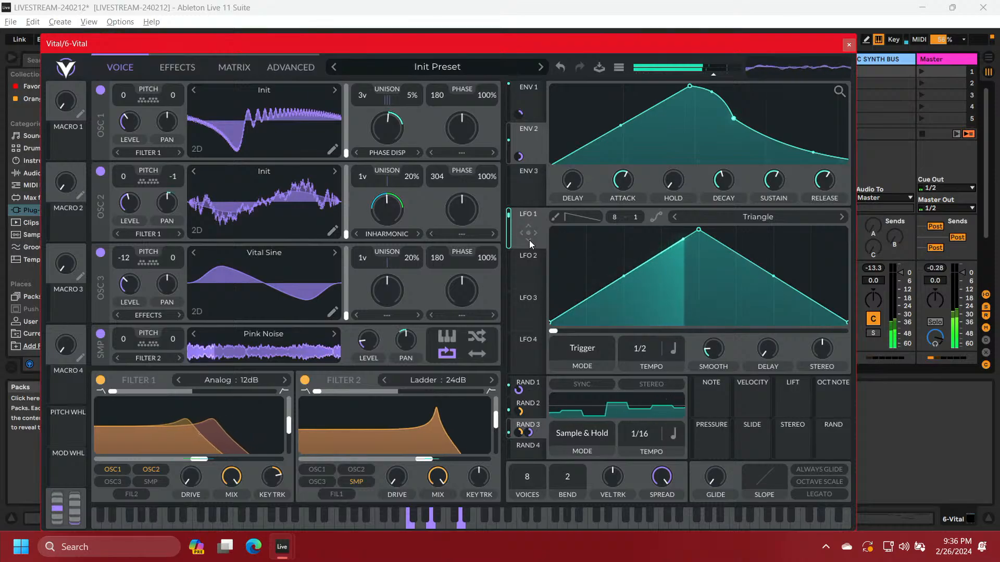
Assign LFO 1 to oscillator 3's wavetable frame as a bipolar modulation and move the base frame to mid-range
{"action": "left_click_drag", "start_coordinate": [529, 240], "coordinate": [347, 313]}
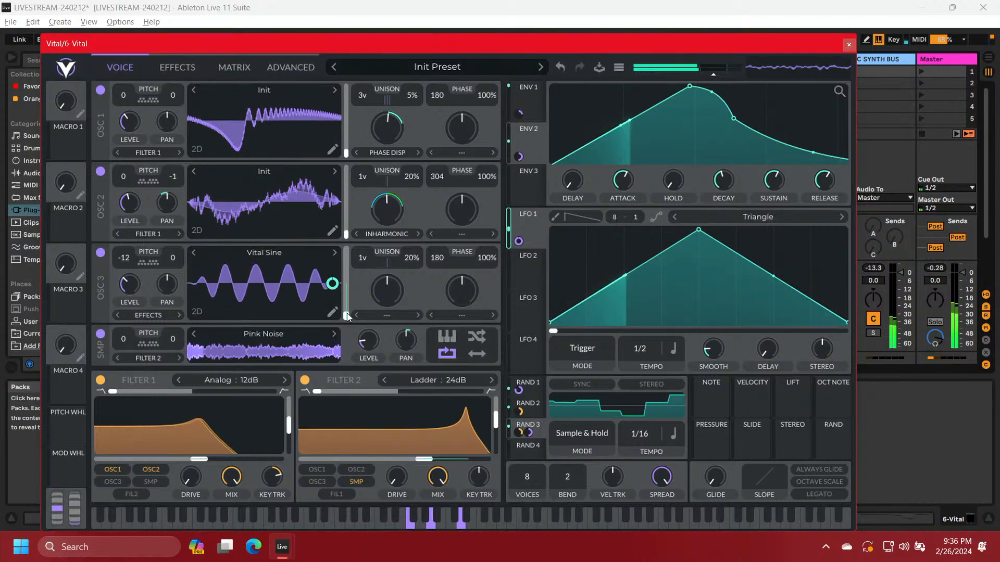
{"action": "right_click", "coordinate": [333, 287]}
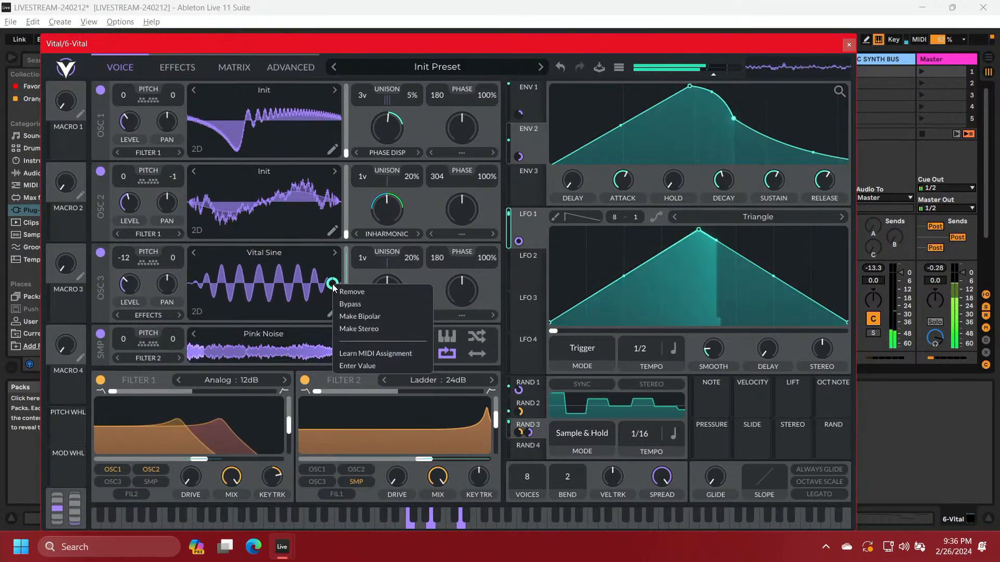
{"action": "left_click", "coordinate": [347, 314]}
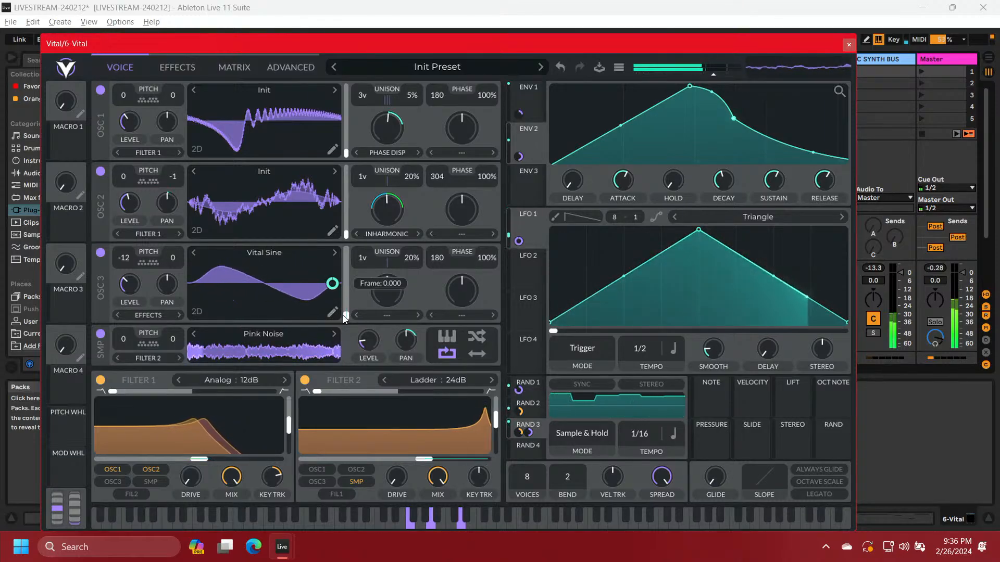
{"action": "mouse_move", "coordinate": [344, 314]}
{"action": "left_mouse_down"}
{"action": "mouse_move", "coordinate": [346, 283]}
{"action": "mouse_move", "coordinate": [331, 285]}
{"action": "mouse_move", "coordinate": [331, 328]}
{"action": "left_mouse_up"}
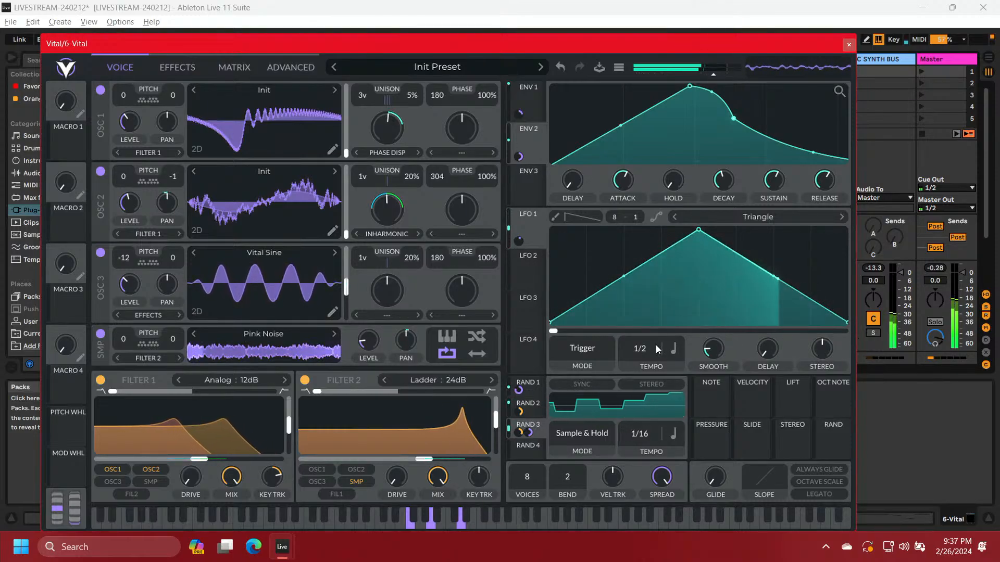
Set LFO 1 to a 4/1 tempo with the Sin shape and lower oscillator 3's level
{"action": "left_click_drag", "start_coordinate": [647, 348], "coordinate": [639, 376]}
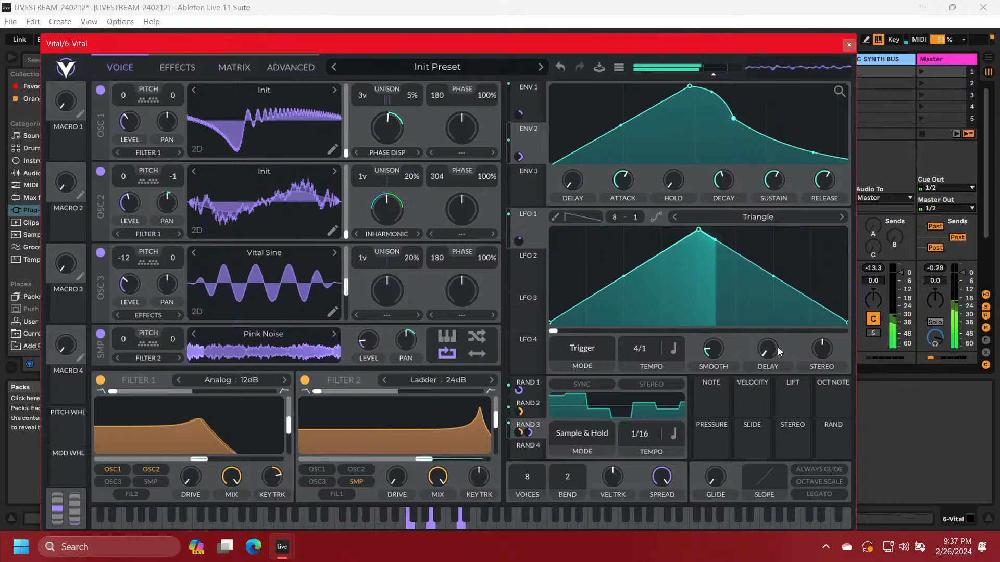
{"action": "left_click", "coordinate": [750, 218]}
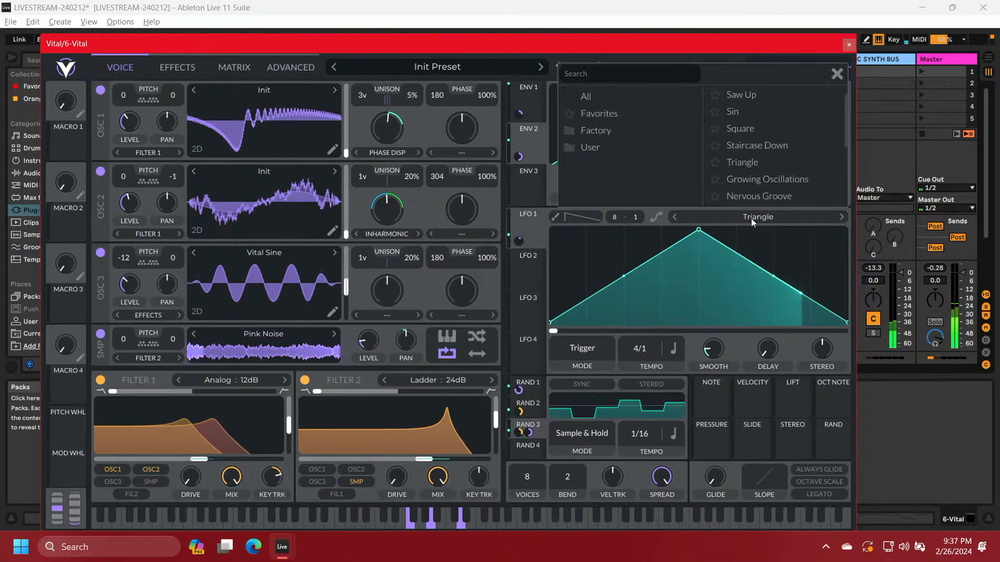
{"action": "left_click", "coordinate": [753, 112]}
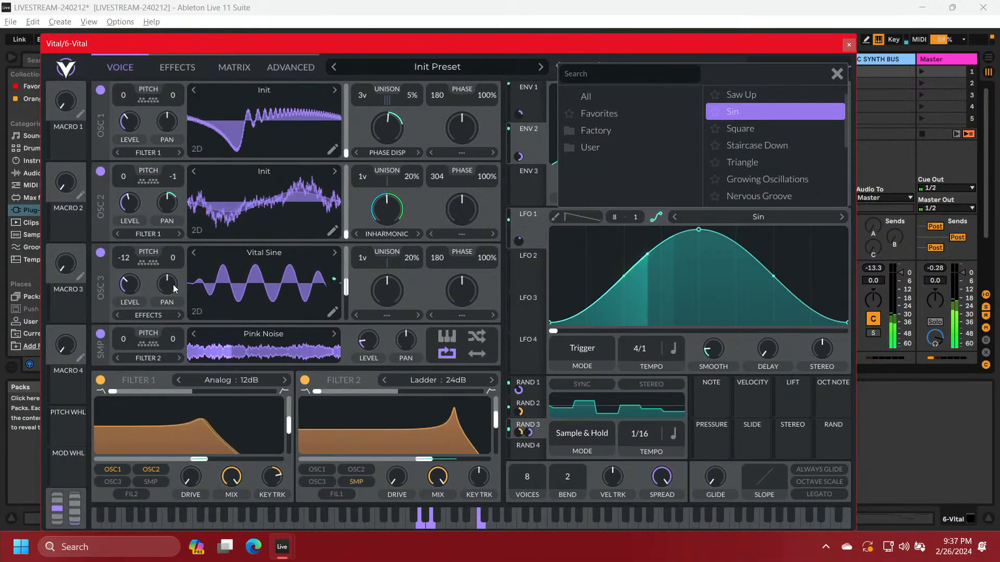
{"action": "left_click", "coordinate": [124, 285]}
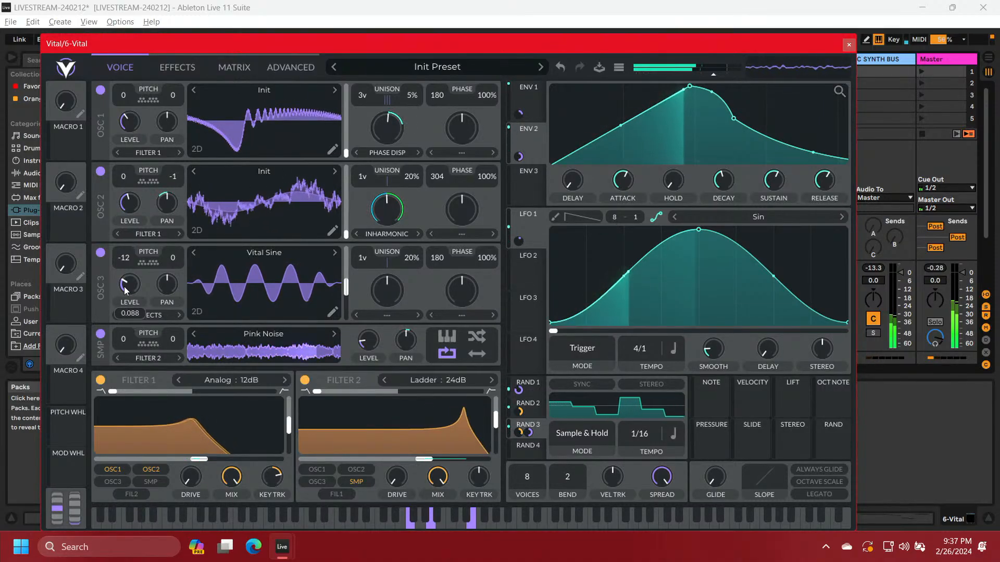
{"action": "left_click_drag", "start_coordinate": [124, 288], "coordinate": [124, 290]}
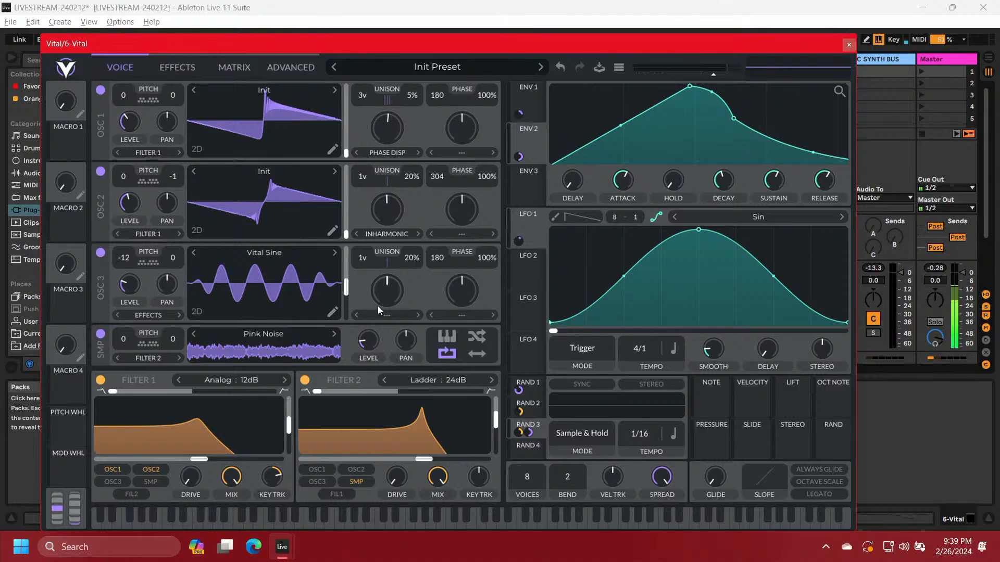
Assign LFO 2 to oscillator 2's transpose and snap that transpose to the root, fifth and minor seventh
{"action": "left_click", "coordinate": [524, 276]}
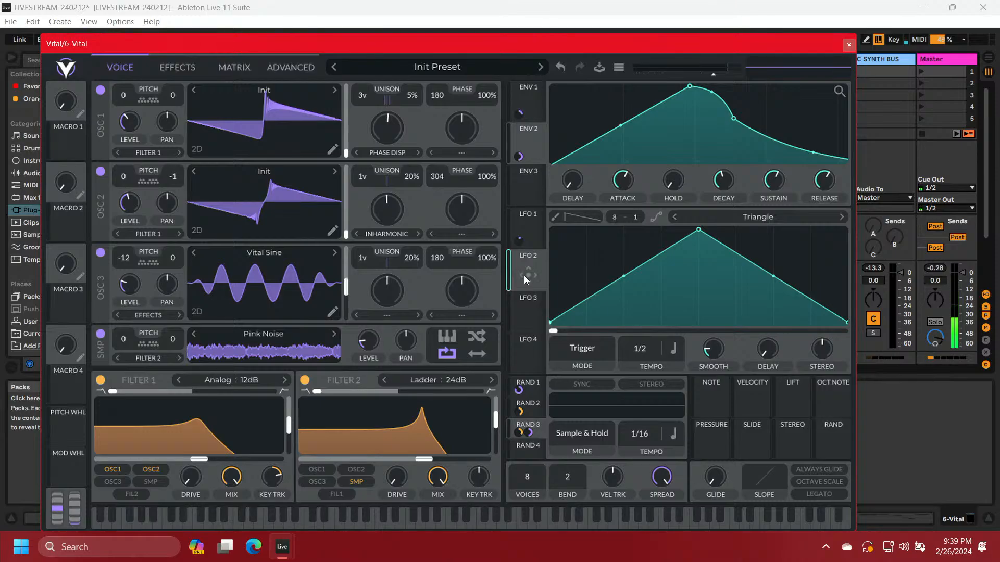
{"action": "left_click_drag", "start_coordinate": [524, 276], "coordinate": [131, 177]}
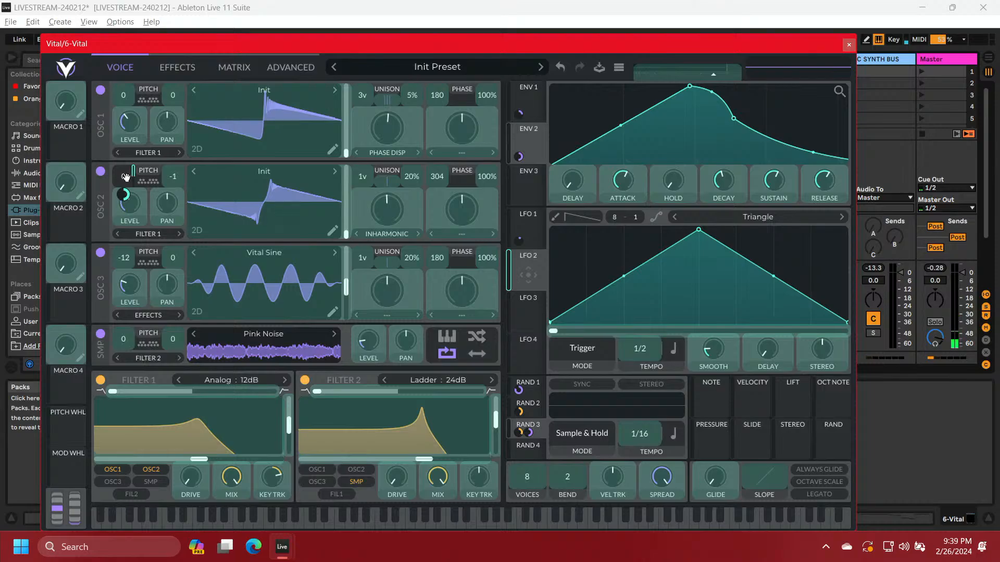
{"action": "left_click_drag", "start_coordinate": [125, 177], "coordinate": [126, 177]}
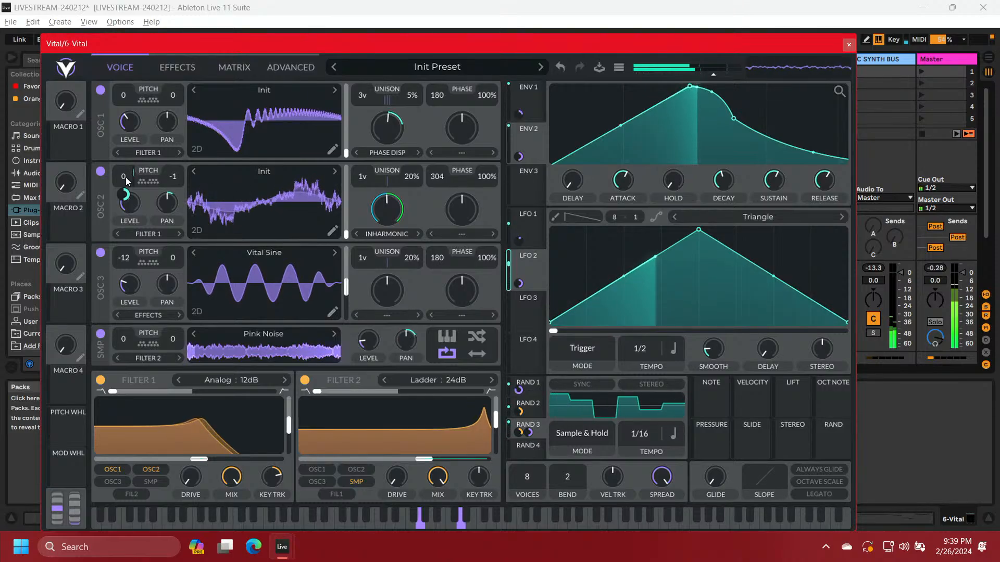
{"action": "left_click", "coordinate": [149, 182]}
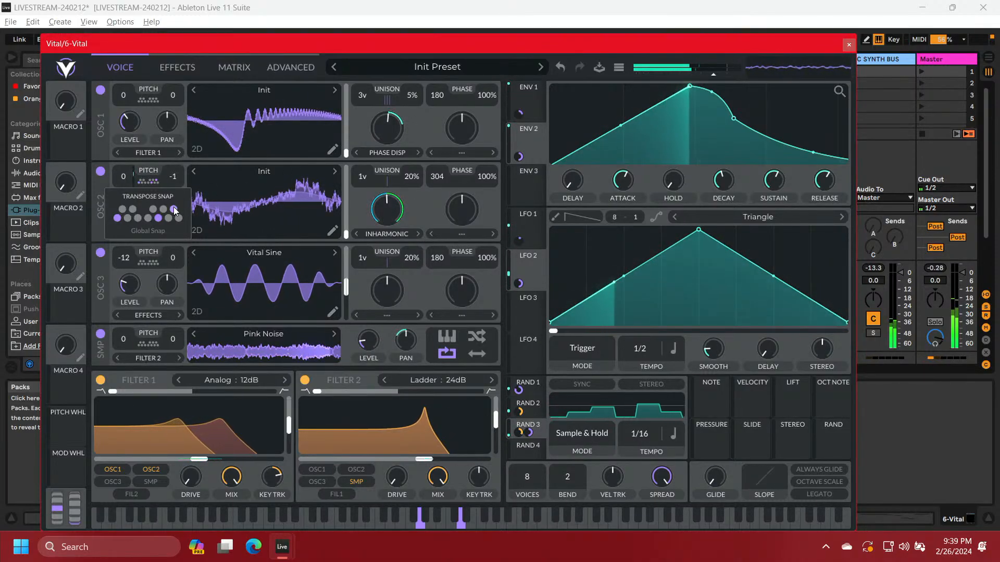
Set LFO 2's tempo to 1/1 and raise its stereo offset
{"action": "left_click", "coordinate": [645, 346]}
{"action": "left_click_drag", "start_coordinate": [644, 351], "coordinate": [642, 355]}
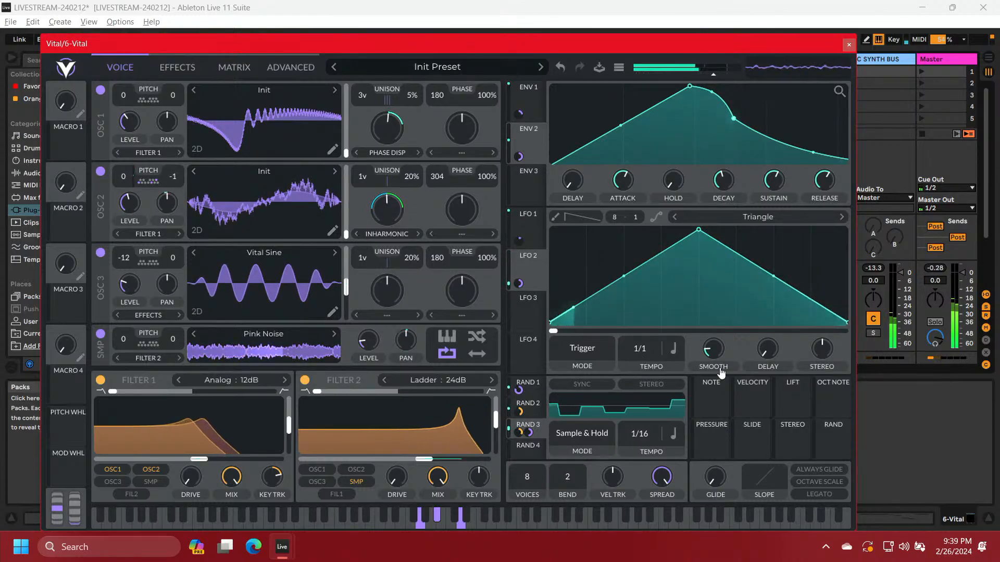
{"action": "mouse_move", "coordinate": [822, 352]}
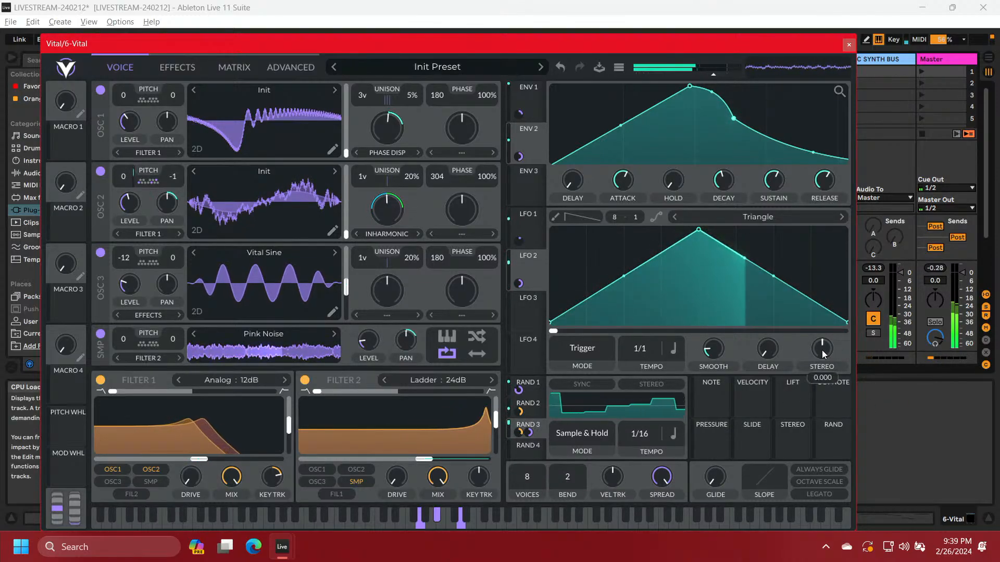
{"action": "left_click_drag", "start_coordinate": [822, 350], "coordinate": [825, 317]}
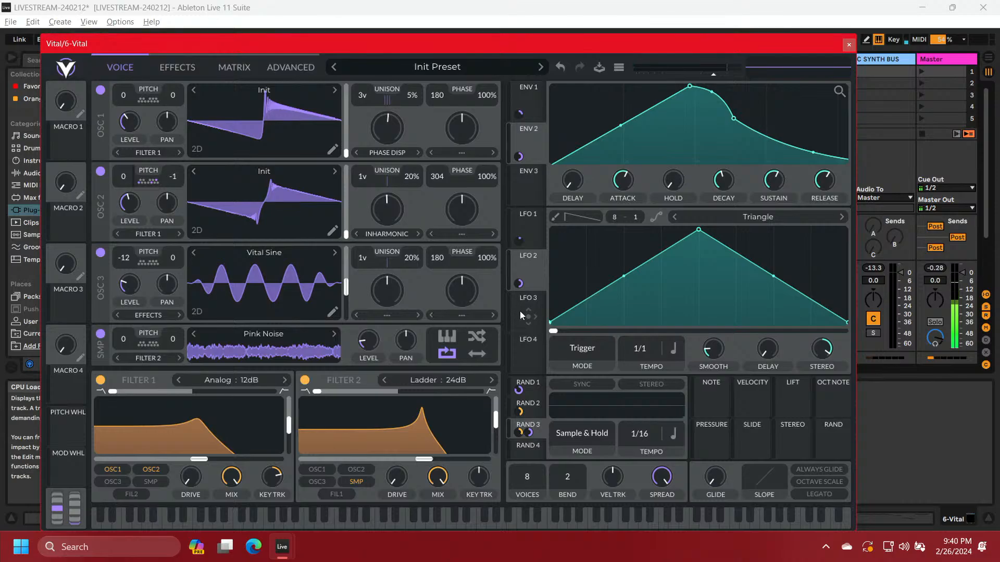
Assign LFO 3 to oscillator 2's level, slow its tempo to 8/1 and lower the oscillator's base level
{"action": "left_click_drag", "start_coordinate": [520, 312], "coordinate": [133, 236]}
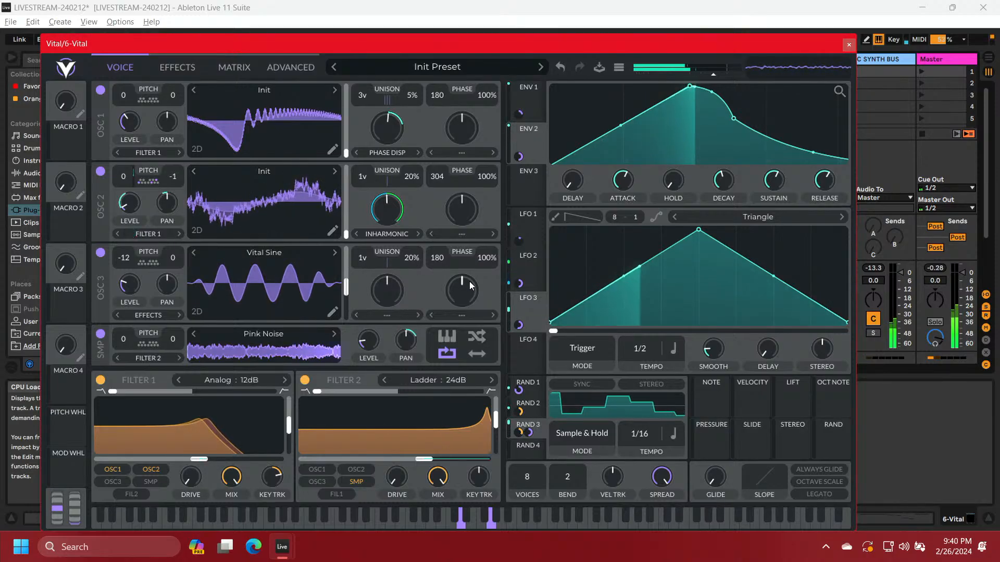
{"action": "left_click_drag", "start_coordinate": [638, 348], "coordinate": [635, 370]}
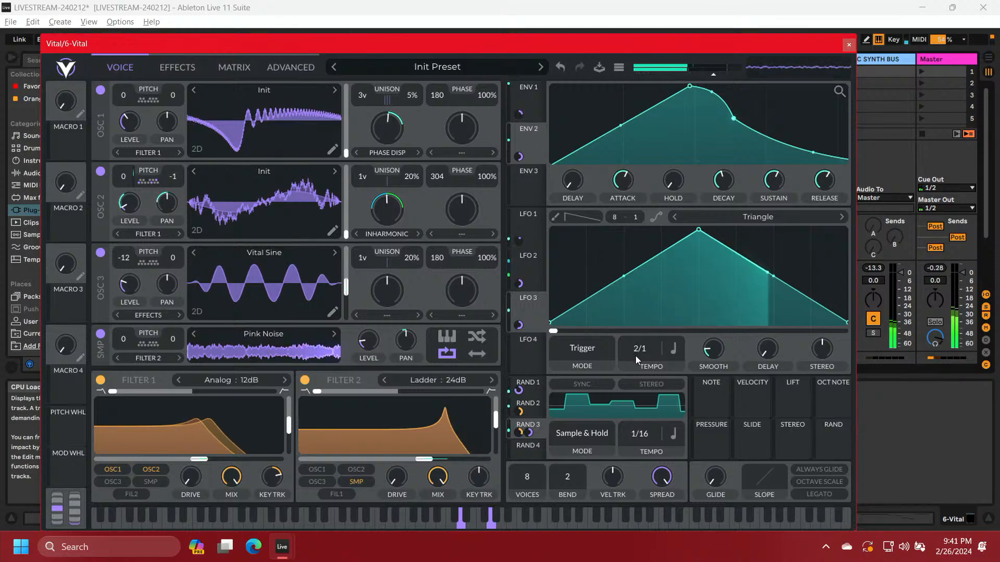
{"action": "left_click_drag", "start_coordinate": [635, 356], "coordinate": [635, 363]}
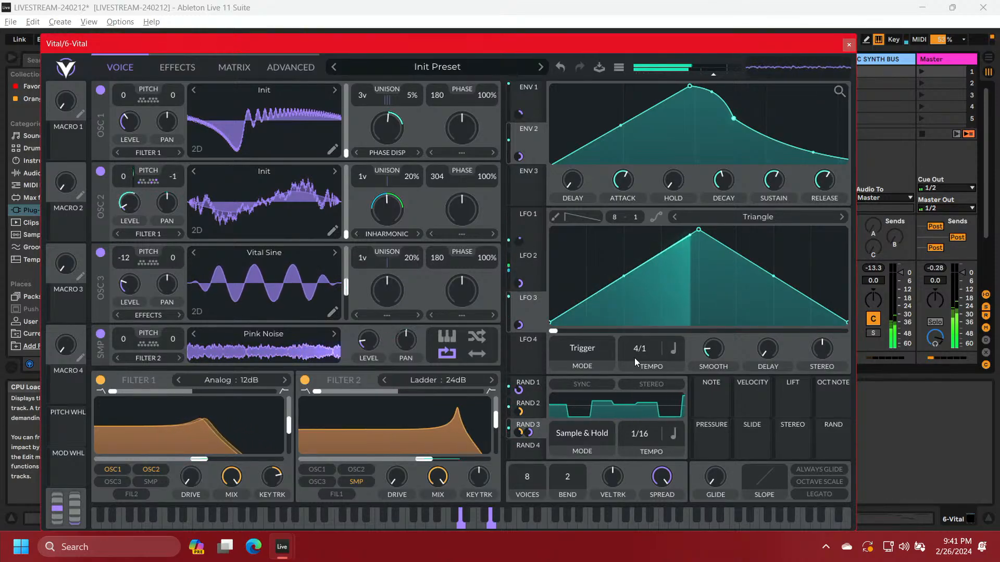
{"action": "mouse_move", "coordinate": [131, 207]}
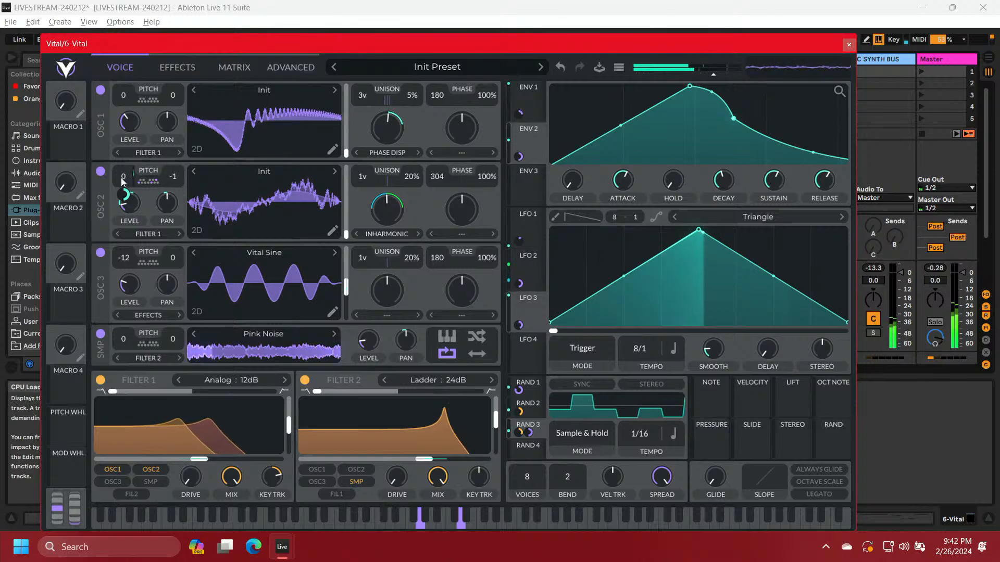
{"action": "mouse_move", "coordinate": [125, 195]}
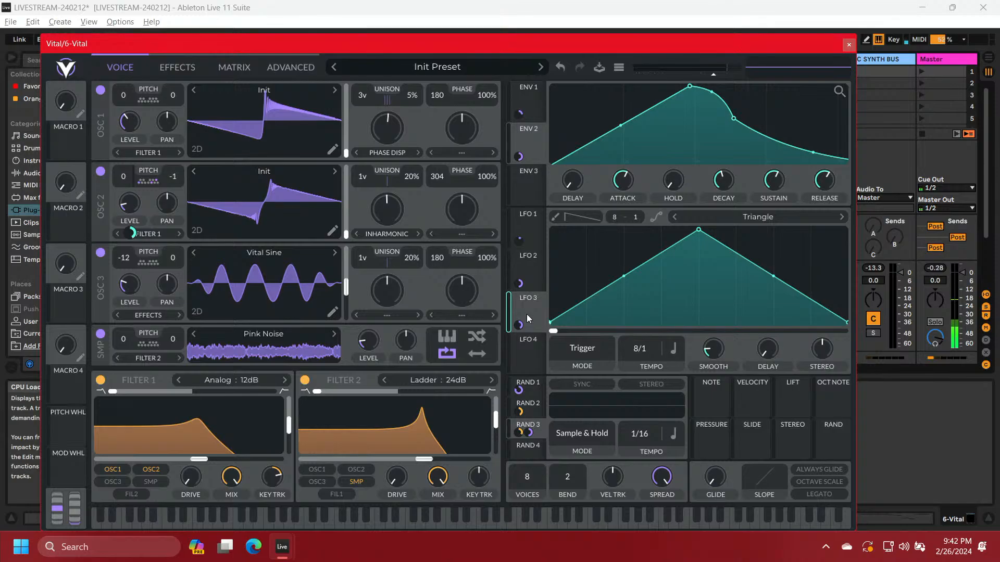
Bring up LFO 2, assign pressure to filter 1's cutoff and reduce the pressure modulation amount
{"action": "left_click", "coordinate": [527, 271]}
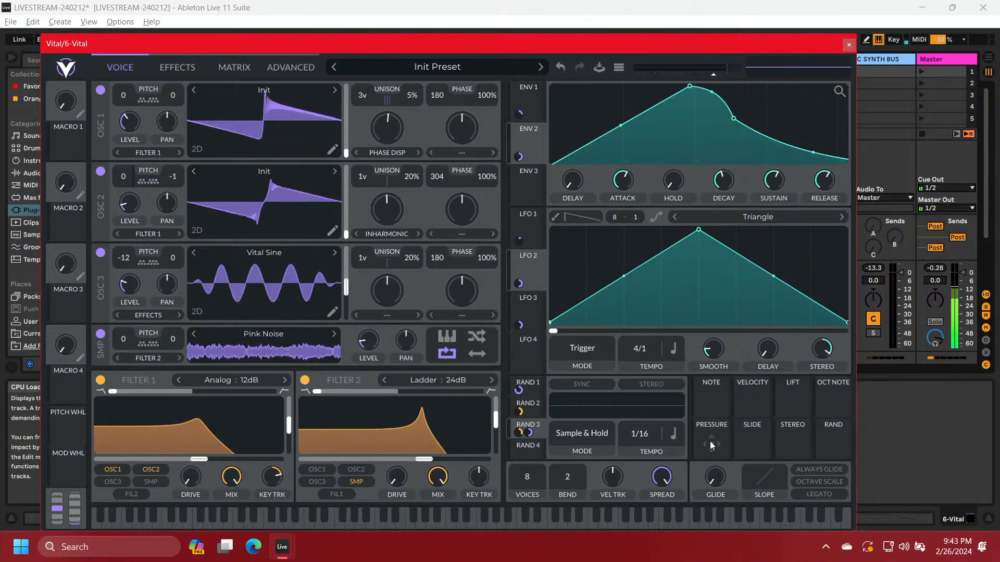
{"action": "left_click_drag", "start_coordinate": [711, 445], "coordinate": [267, 426]}
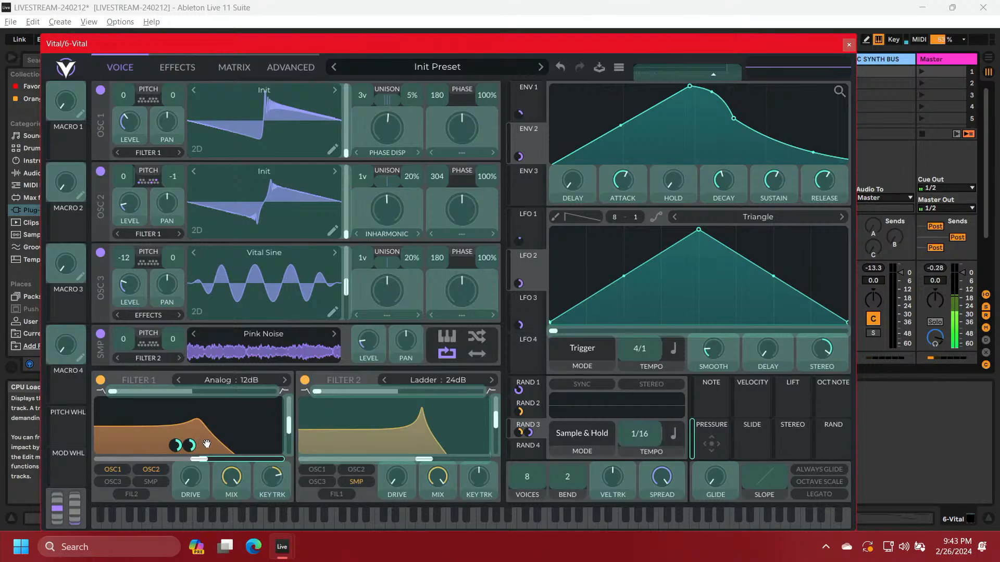
{"action": "left_click_drag", "start_coordinate": [201, 444], "coordinate": [203, 447]}
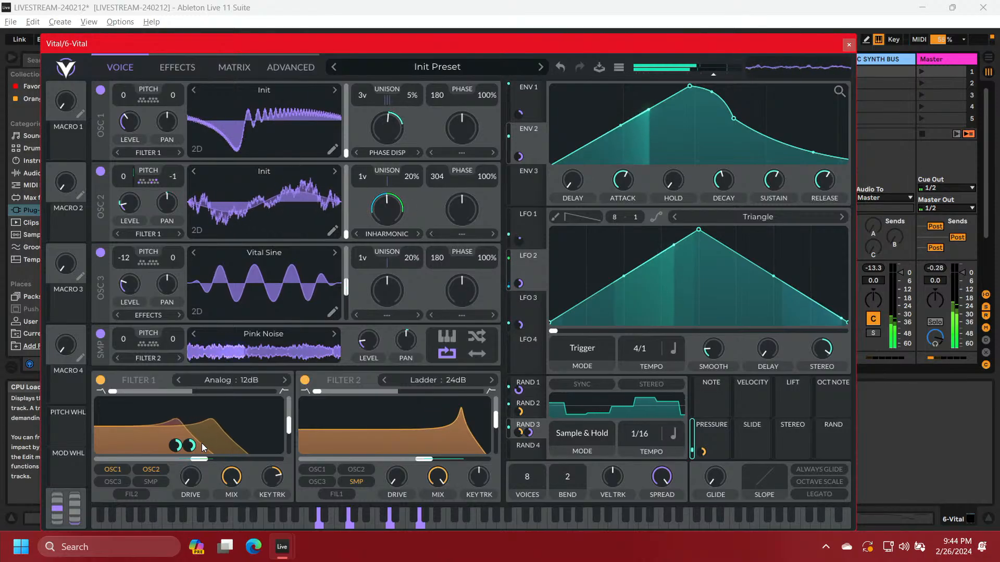
{"action": "mouse_move", "coordinate": [191, 446]}
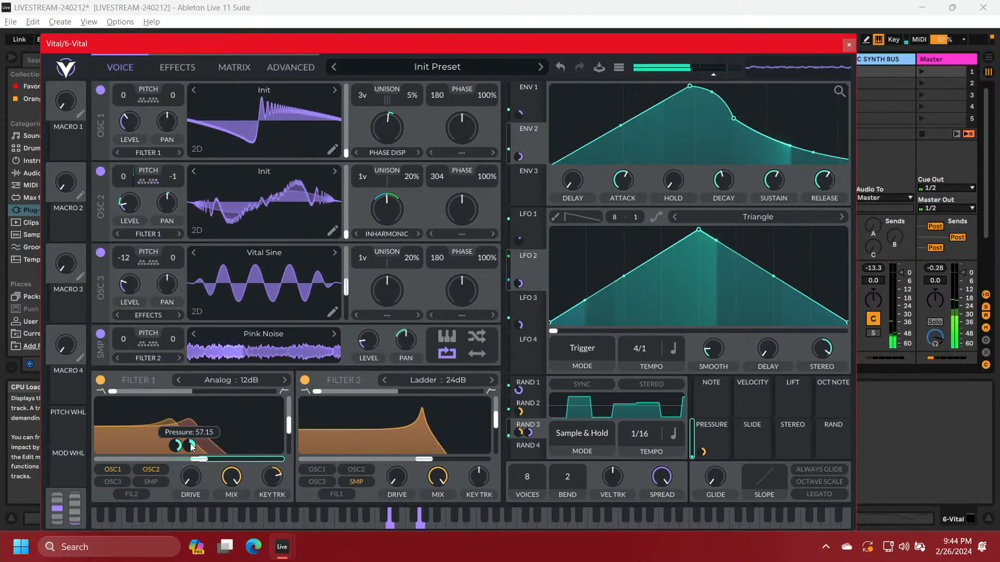
{"action": "left_click_drag", "start_coordinate": [191, 447], "coordinate": [191, 465]}
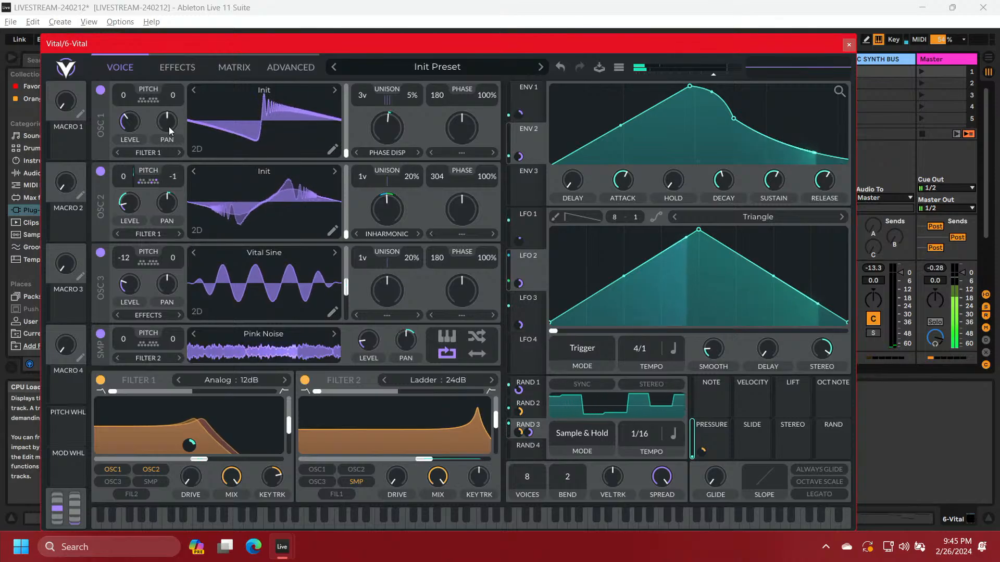
Enable the reverb effect, raise its size and moderately lengthen its time
{"action": "left_click", "coordinate": [179, 70]}
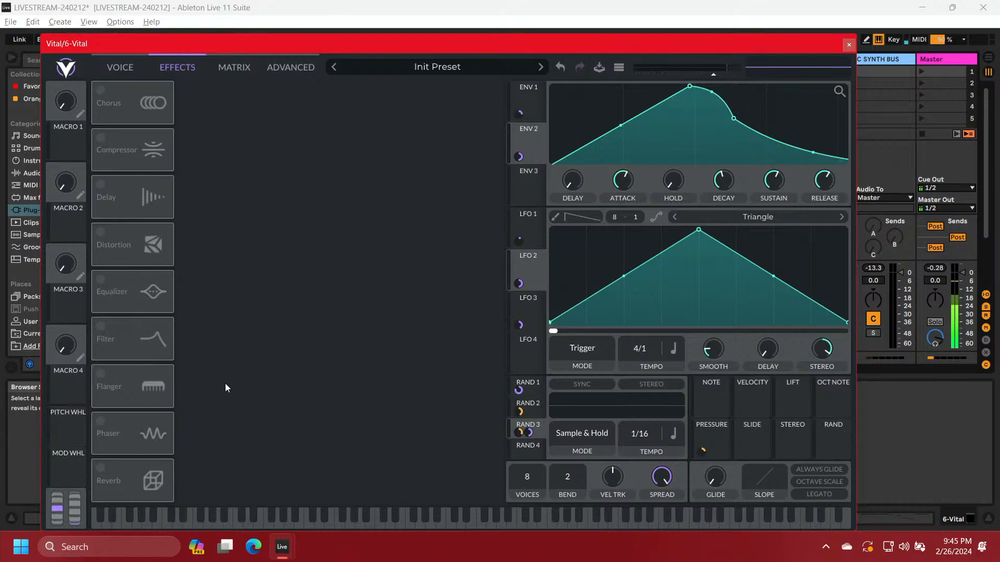
{"action": "left_click", "coordinate": [101, 468]}
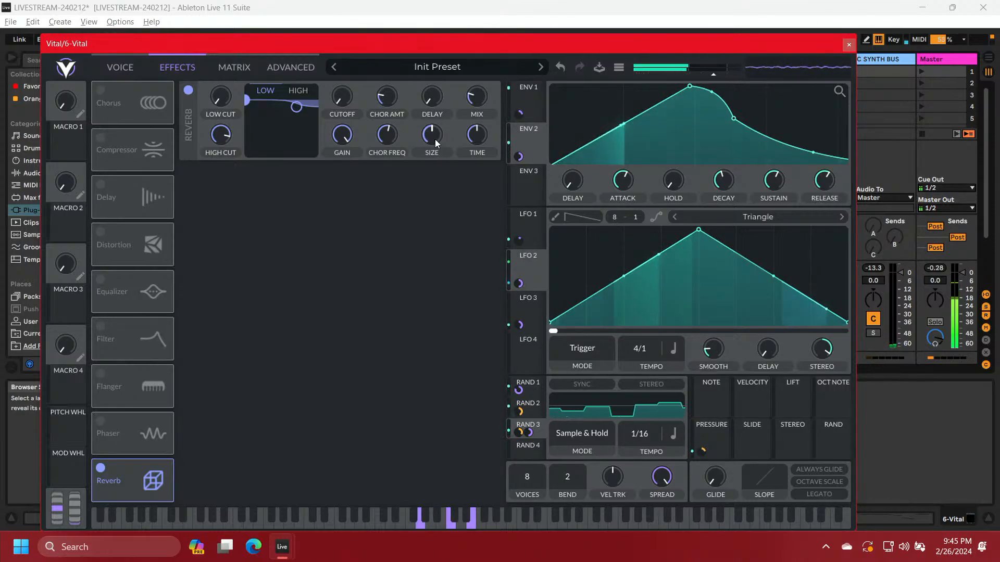
{"action": "left_click_drag", "start_coordinate": [435, 139], "coordinate": [440, 117]}
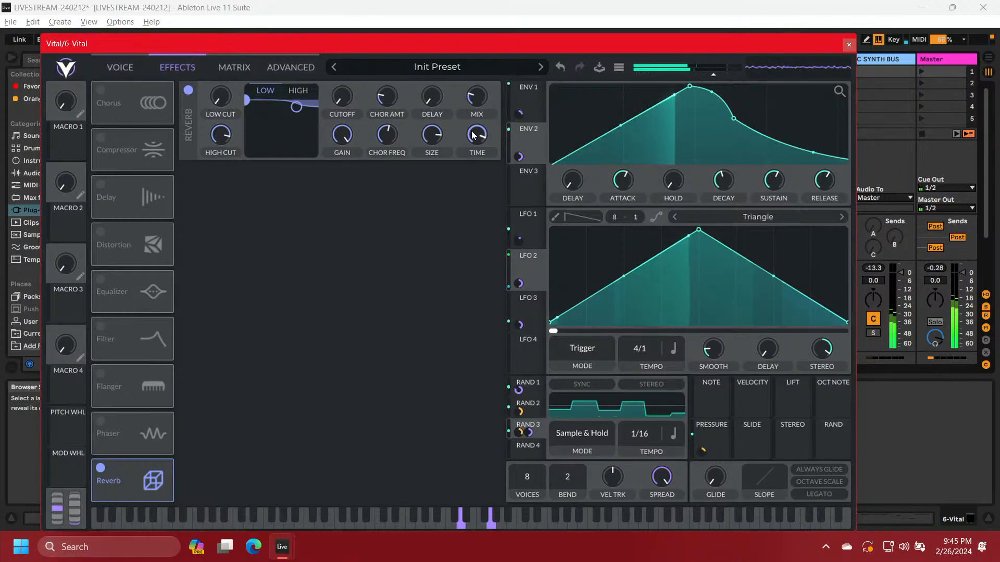
{"action": "mouse_move", "coordinate": [474, 136]}
{"action": "left_click_drag", "start_coordinate": [474, 136], "coordinate": [467, 148]}
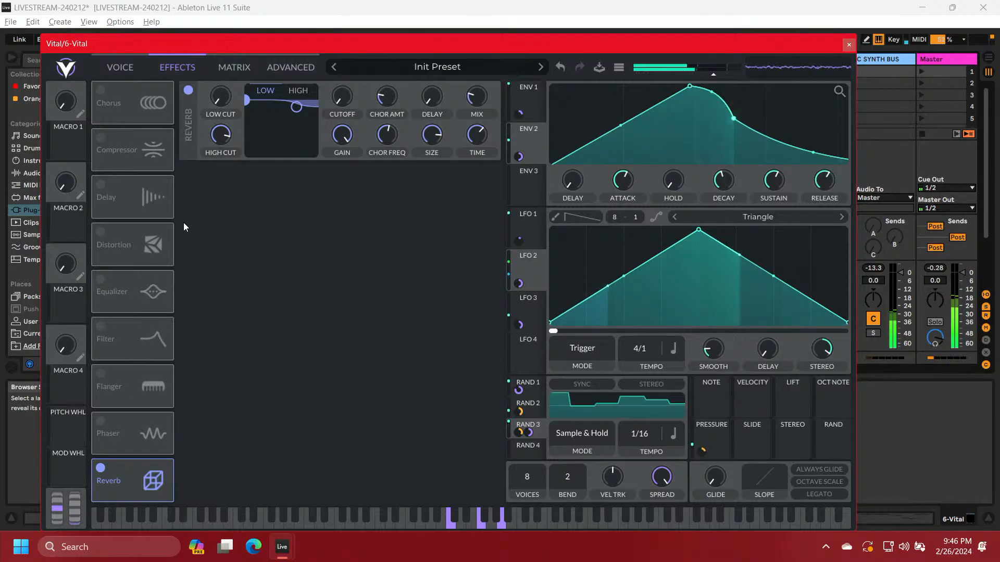
Enable the delay effect in Stereo mode with its time in seconds at 1.457 secs
{"action": "left_click", "coordinate": [101, 185]}
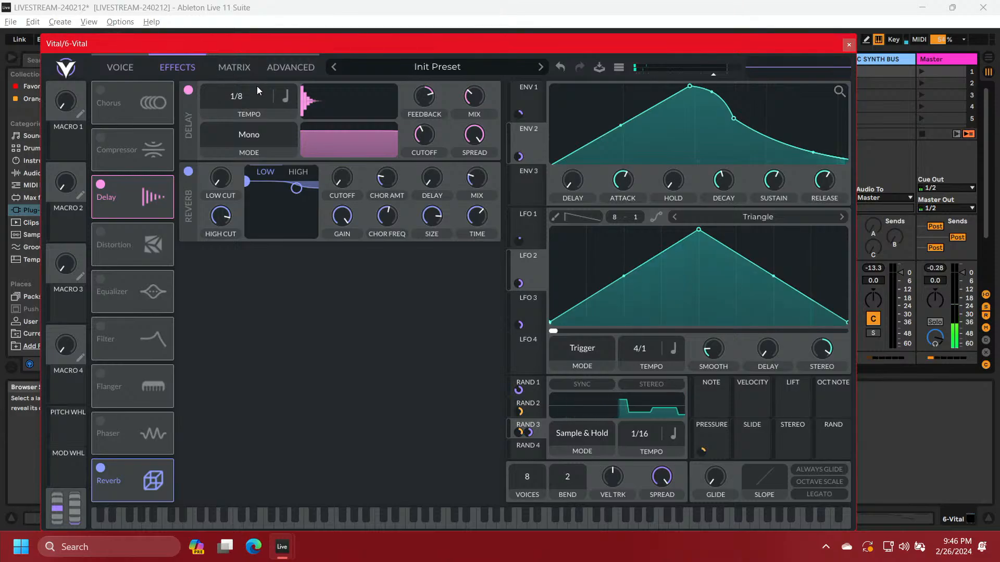
{"action": "left_click", "coordinate": [284, 102]}
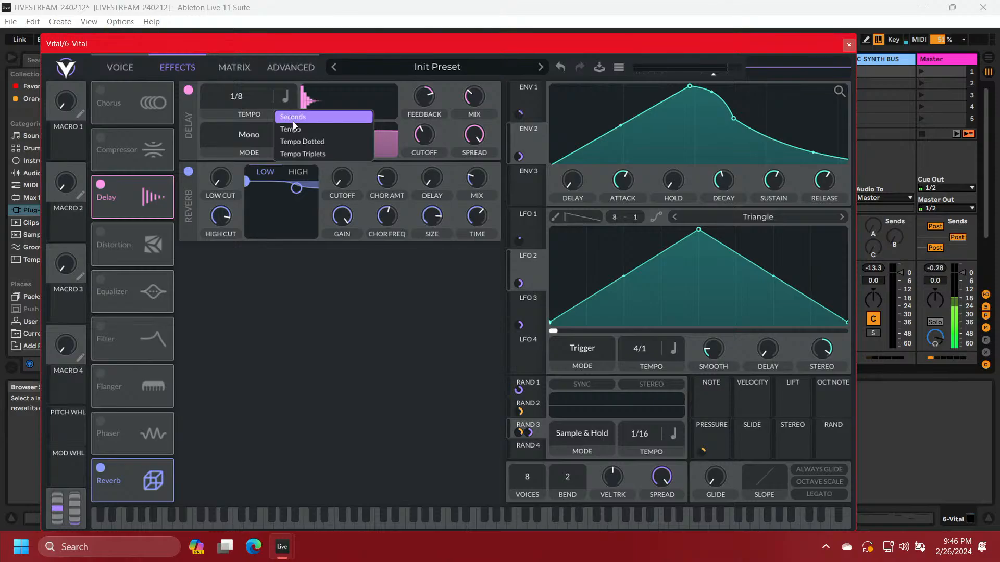
{"action": "left_click", "coordinate": [292, 120]}
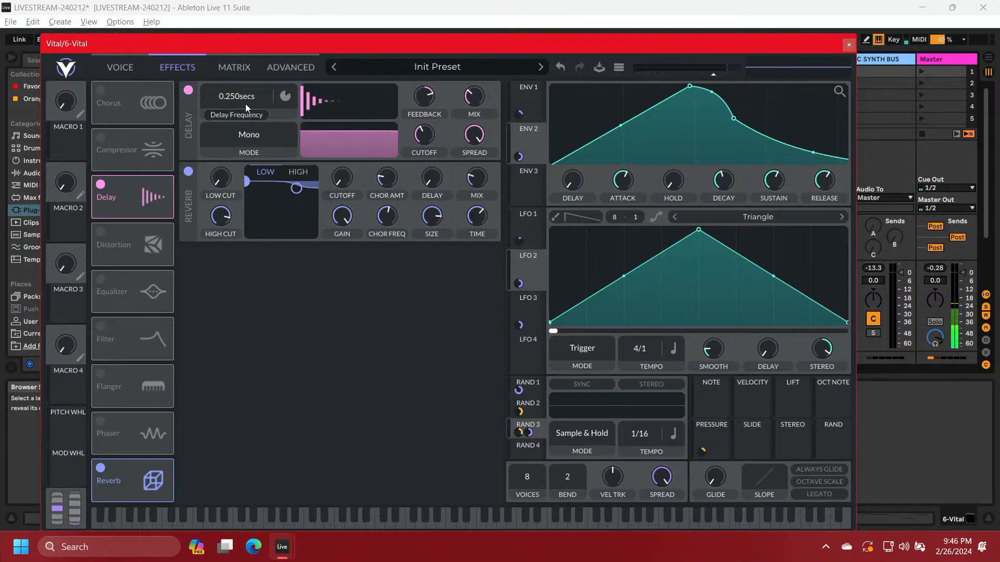
{"action": "mouse_move", "coordinate": [245, 104]}
{"action": "left_mouse_down"}
{"action": "mouse_move", "coordinate": [247, 77]}
{"action": "mouse_move", "coordinate": [245, 123]}
{"action": "left_mouse_up"}
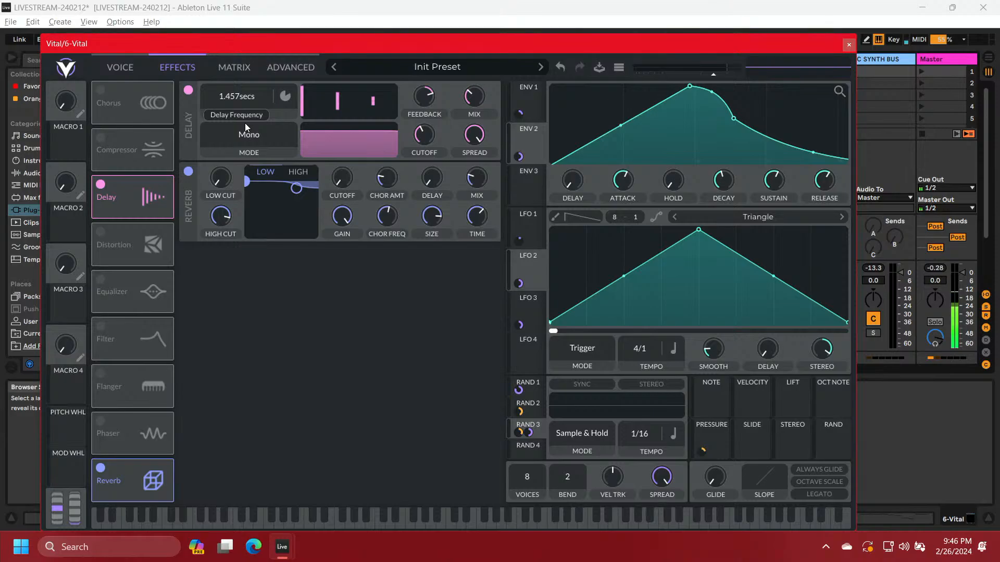
{"action": "left_click", "coordinate": [248, 137]}
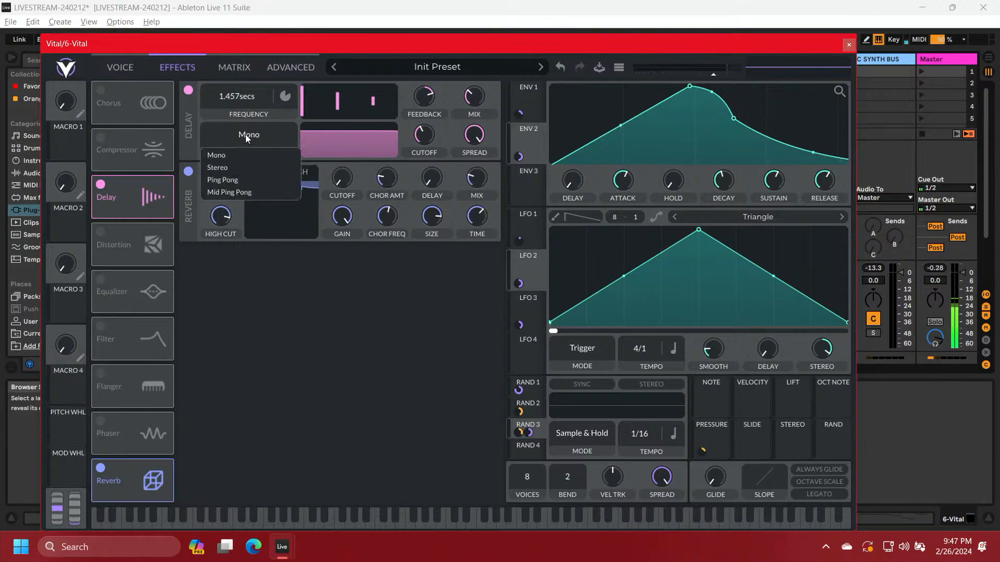
{"action": "left_click", "coordinate": [232, 164]}
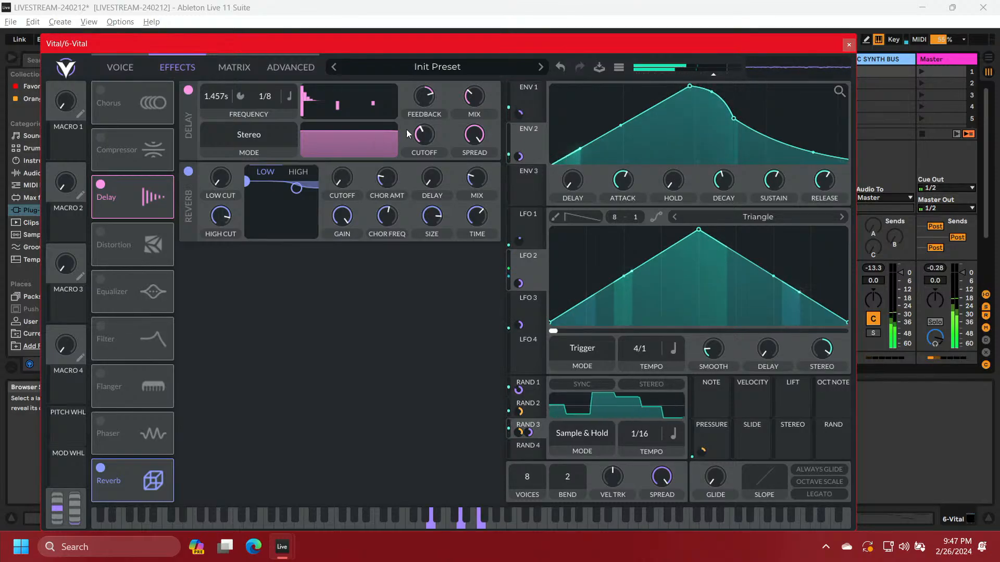
Raise the delay's filter cutoff and its mix slightly
{"action": "mouse_move", "coordinate": [424, 135]}
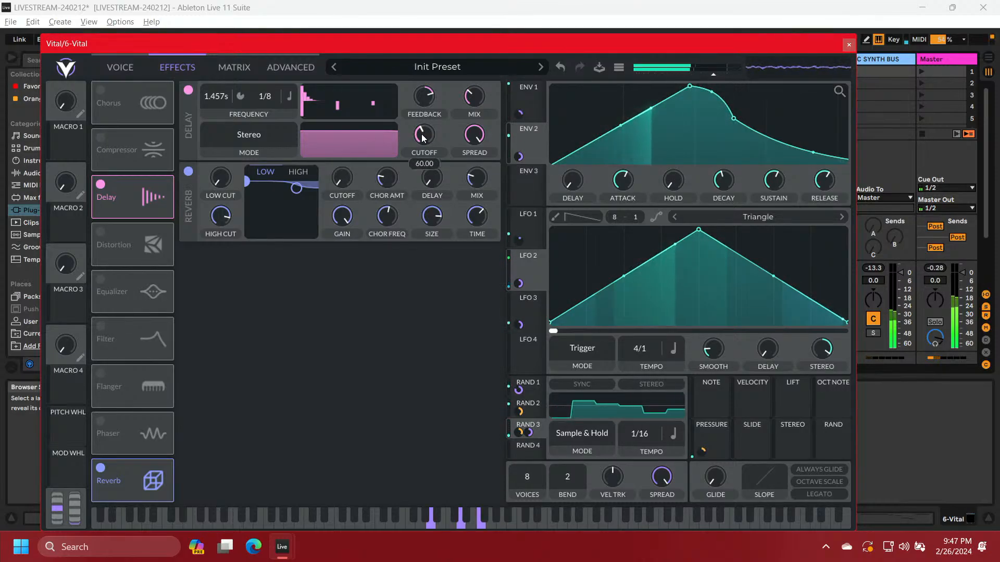
{"action": "left_click_drag", "start_coordinate": [422, 126], "coordinate": [423, 125]}
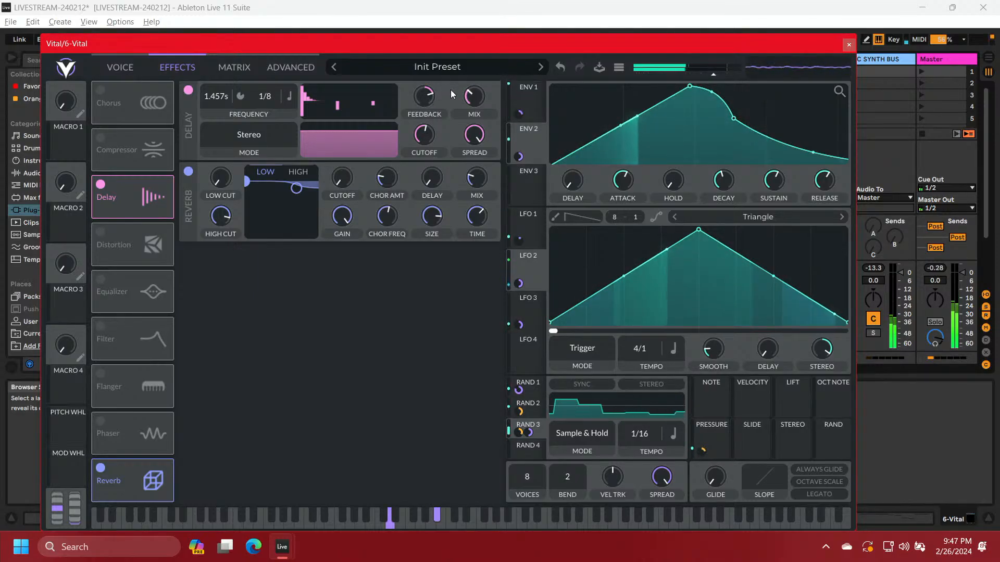
{"action": "mouse_move", "coordinate": [470, 95]}
{"action": "left_click_drag", "start_coordinate": [469, 96], "coordinate": [473, 92]}
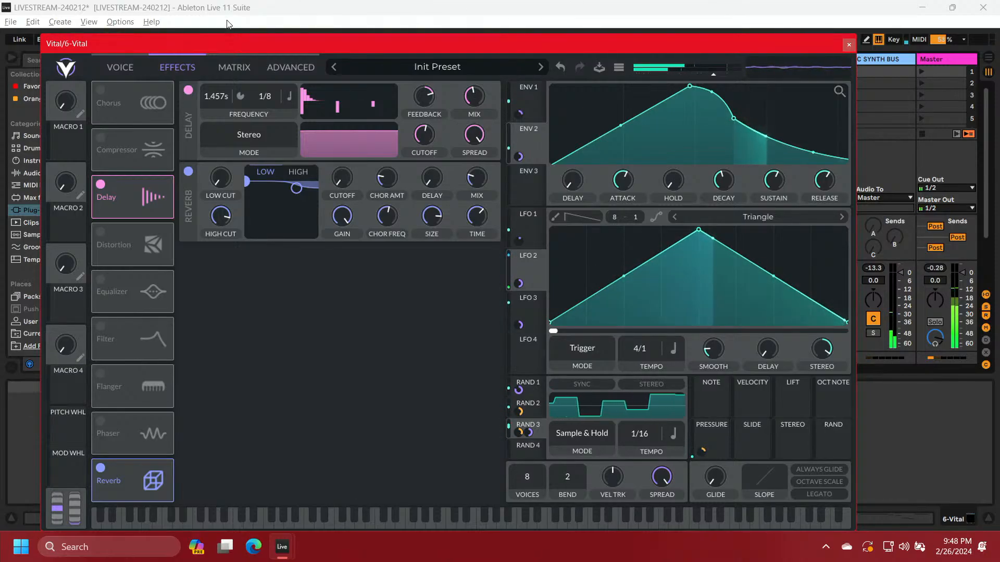
Save the patch as a preset named February Shimmer in the Pad style
{"action": "left_click", "coordinate": [599, 68]}
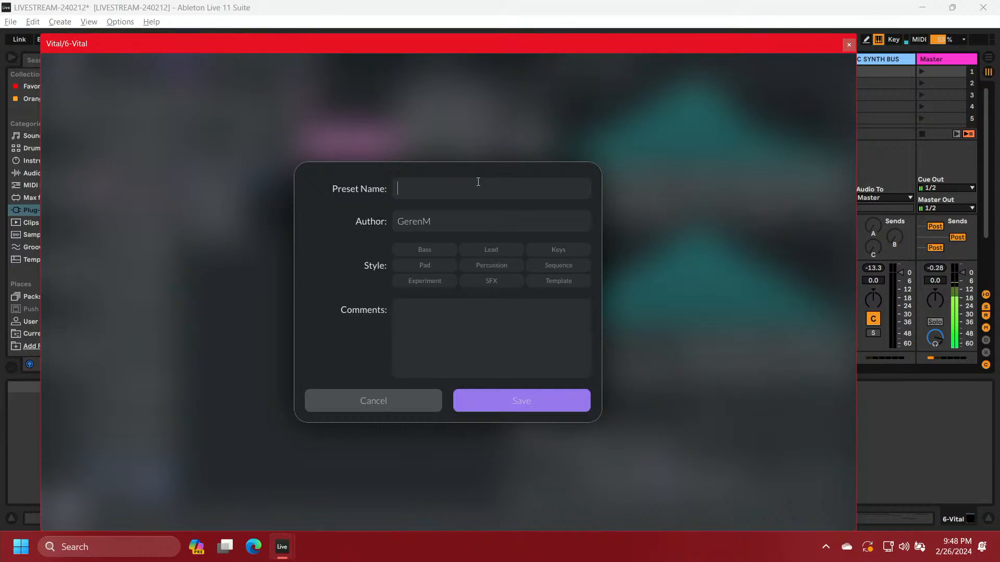
{"action": "left_click", "coordinate": [425, 265]}
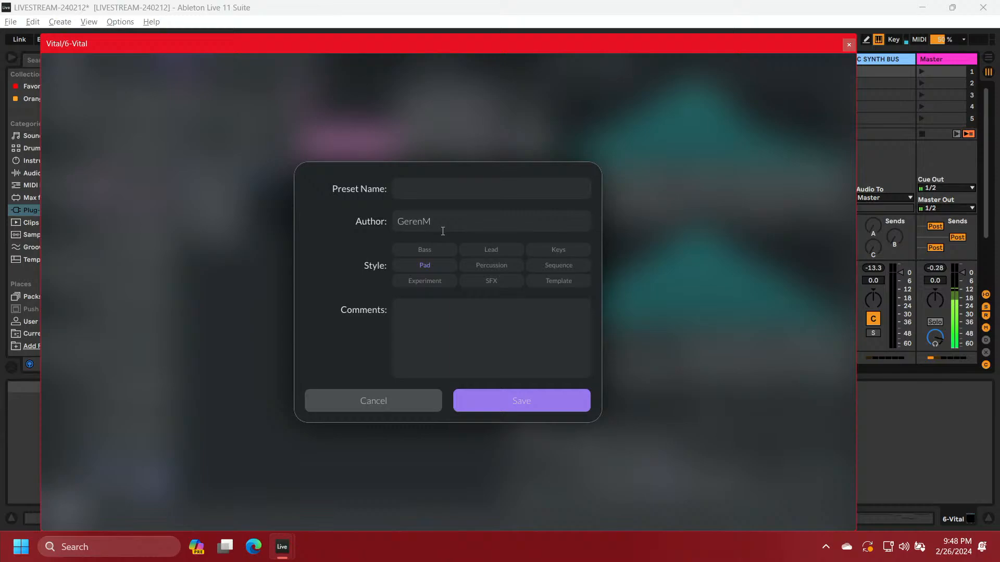
{"action": "left_click", "coordinate": [435, 264]}
{"action": "left_click", "coordinate": [506, 405]}
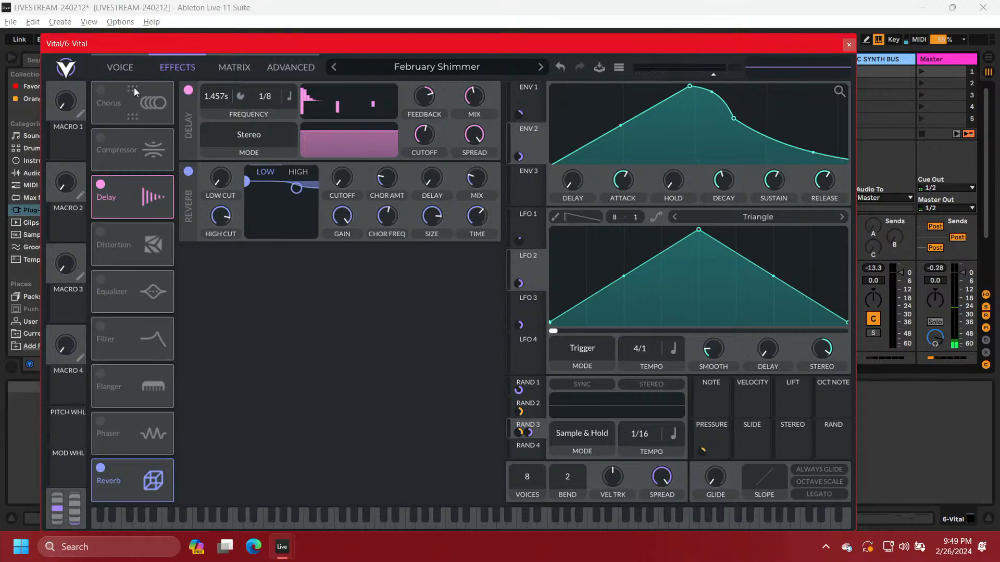
Close the synth window, raise all looped notes in the 6 Vital track's clip two octaves to D3–G3 and launch the clip
{"action": "left_click", "coordinate": [121, 68]}
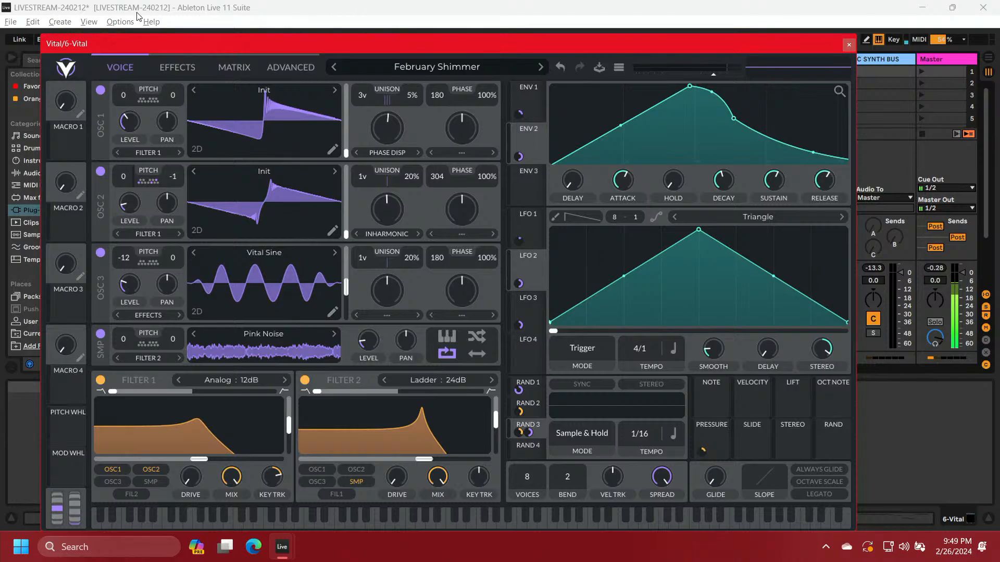
{"action": "left_click", "coordinate": [847, 45]}
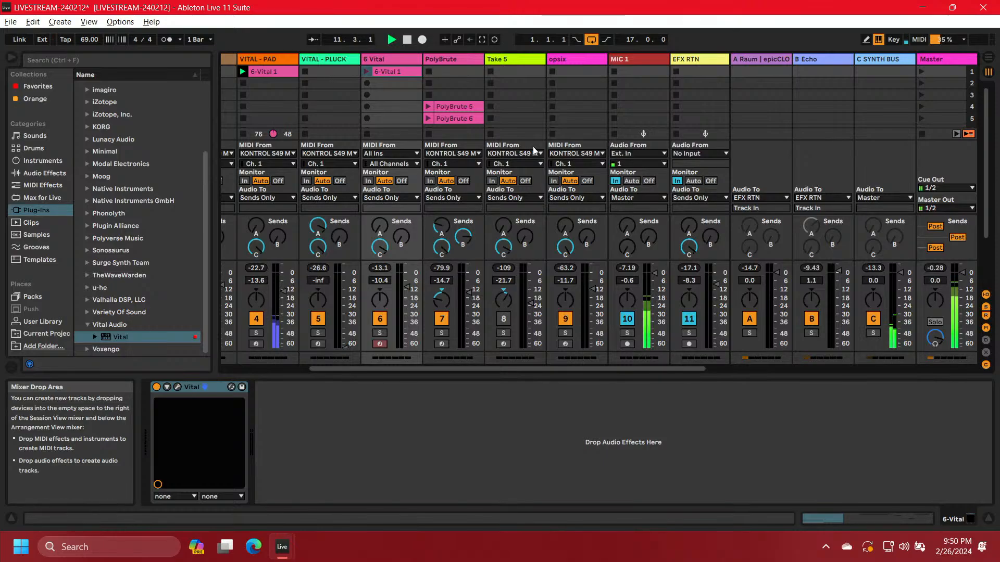
{"action": "left_click", "coordinate": [396, 70]}
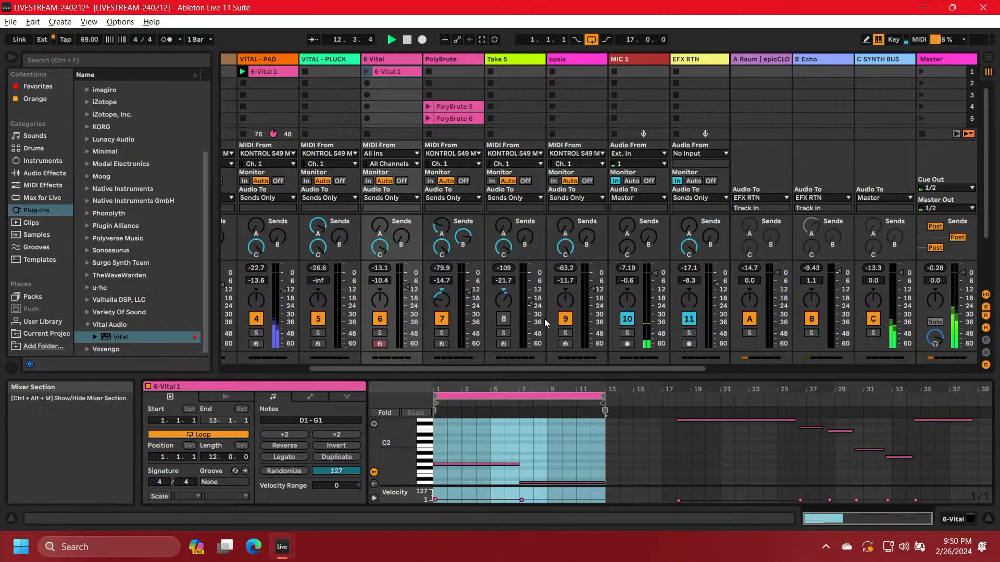
{"action": "left_click", "coordinate": [537, 460]}
{"action": "left_click_drag", "start_coordinate": [542, 460], "coordinate": [490, 488]}
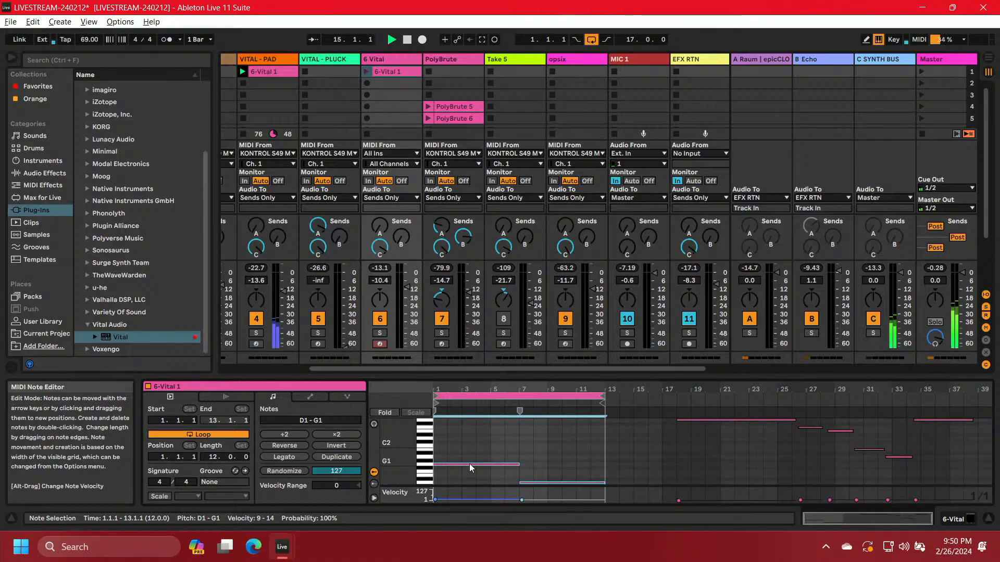
{"action": "left_click_drag", "start_coordinate": [469, 464], "coordinate": [474, 441]}
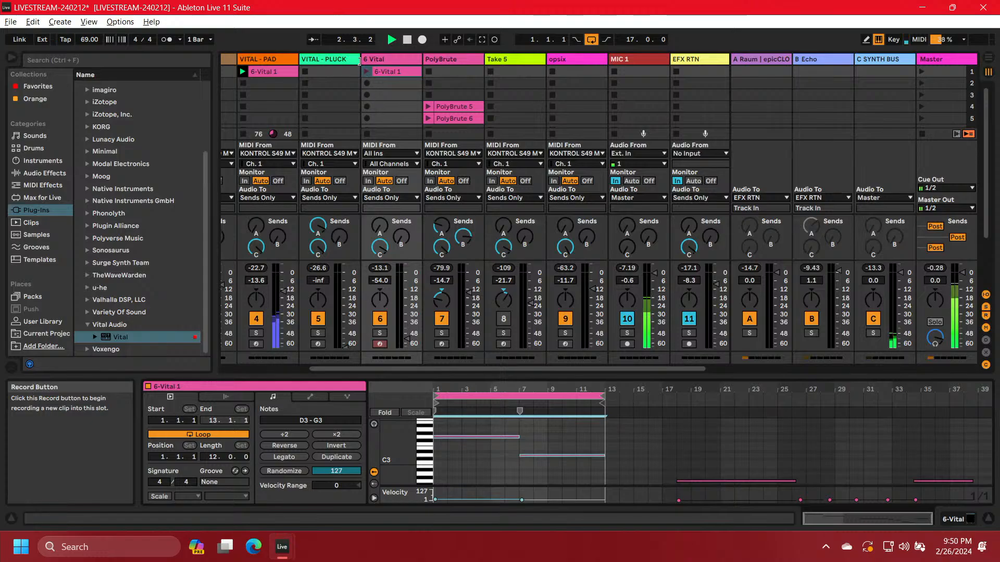
{"action": "left_click", "coordinate": [367, 71]}
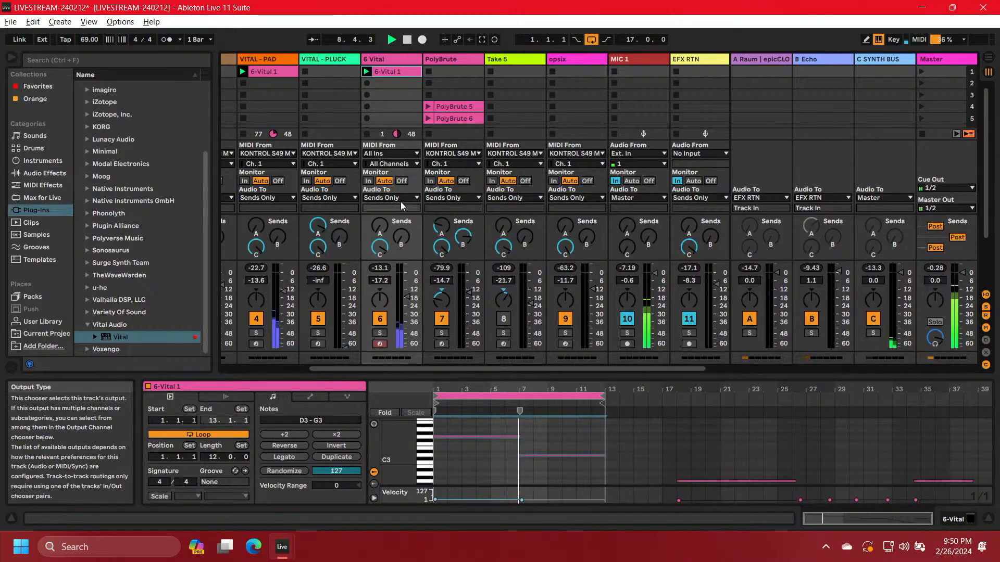
Insert the epicCLOUDS reverb from Variety Of Sound after Vital on the 6 Vital track
{"action": "left_click", "coordinate": [970, 519]}
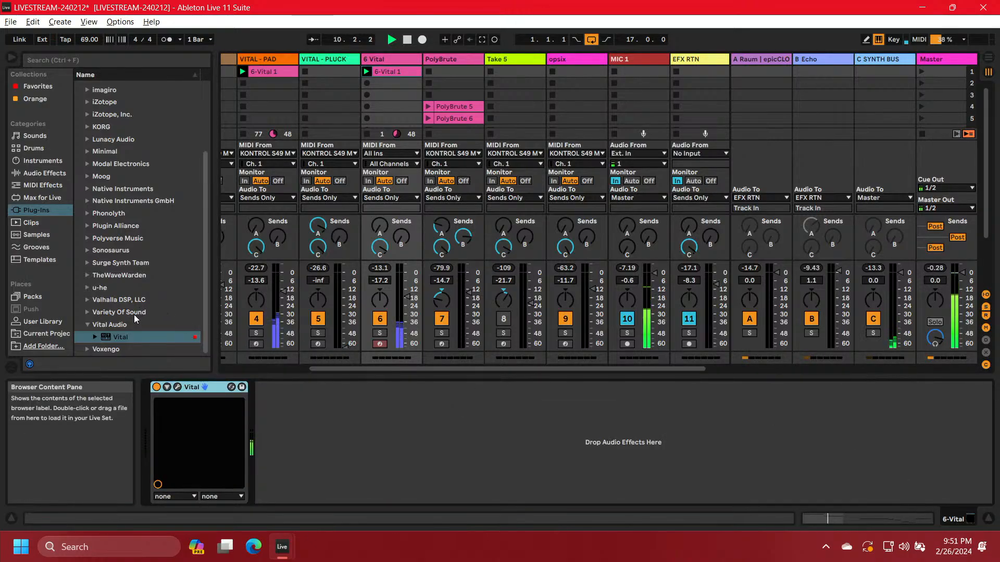
{"action": "left_click", "coordinate": [89, 312]}
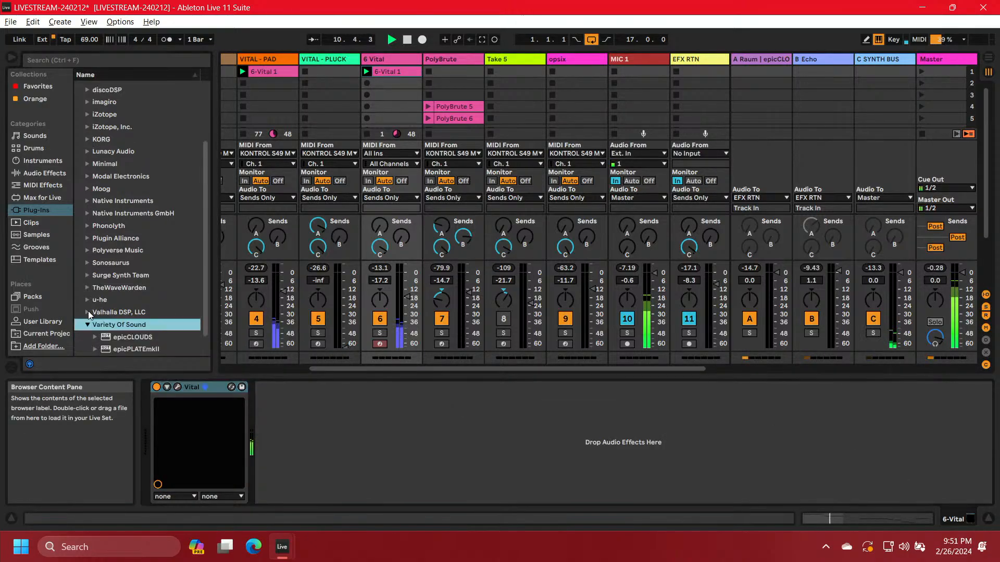
{"action": "left_click", "coordinate": [115, 337]}
{"action": "left_click_drag", "start_coordinate": [114, 337], "coordinate": [299, 411]}
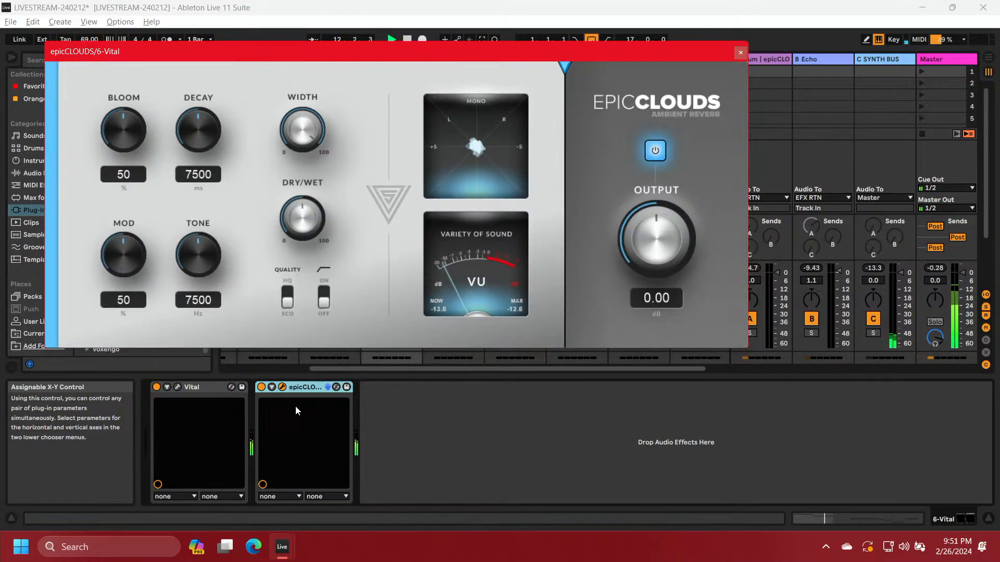
{"action": "left_click_drag", "start_coordinate": [296, 407], "coordinate": [262, 402]}
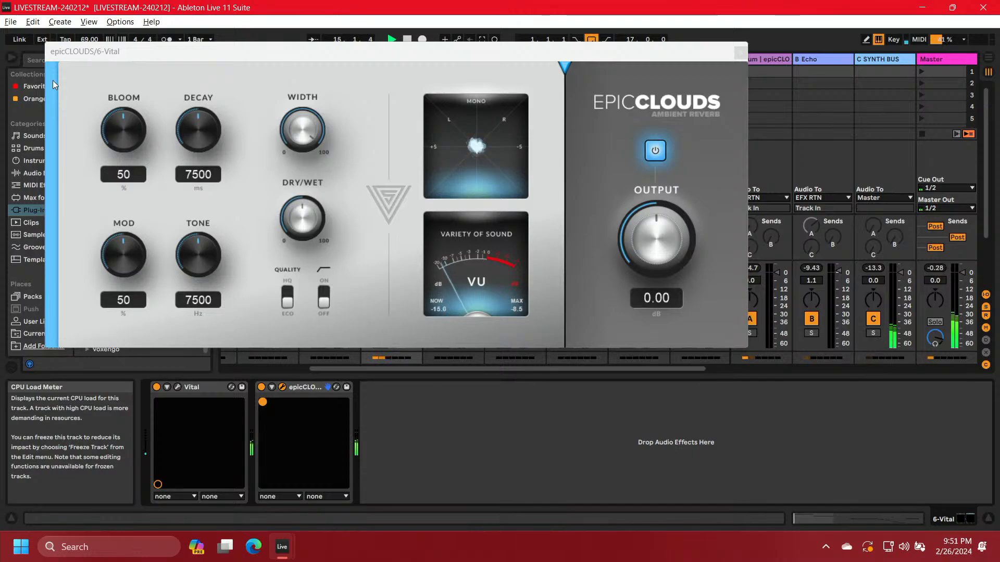
Set epicCLOUDS's decay to 10001 ms, bloom to 65 % and mod to 67 %
{"action": "left_click_drag", "start_coordinate": [203, 132], "coordinate": [203, 80]}
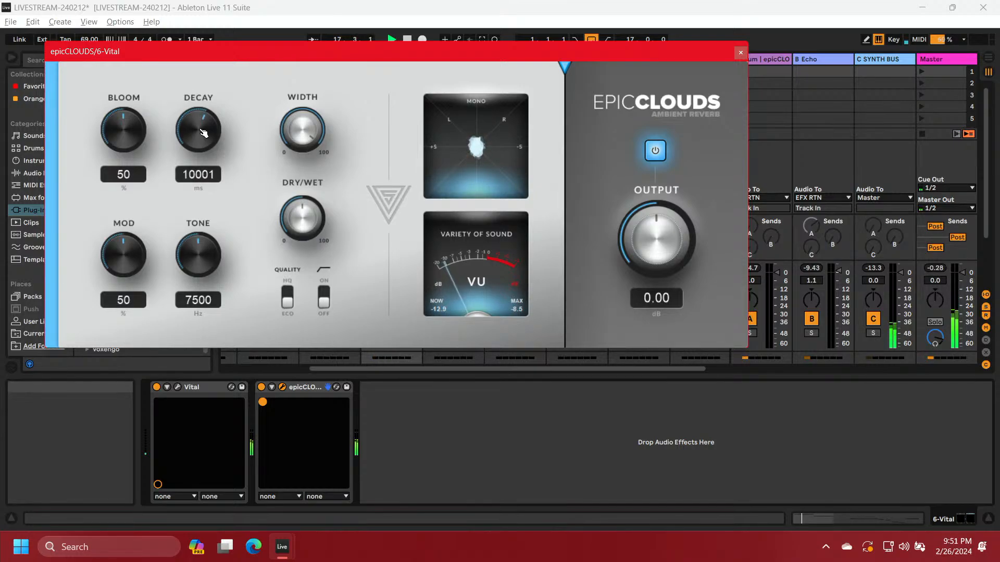
{"action": "left_click_drag", "start_coordinate": [123, 130], "coordinate": [123, 125]}
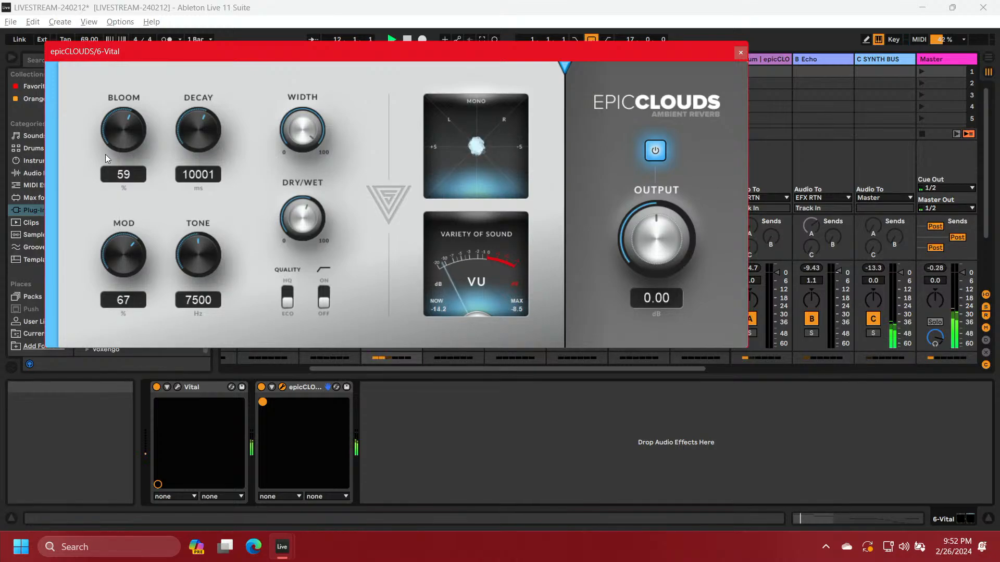
{"action": "left_click_drag", "start_coordinate": [121, 135], "coordinate": [122, 135]}
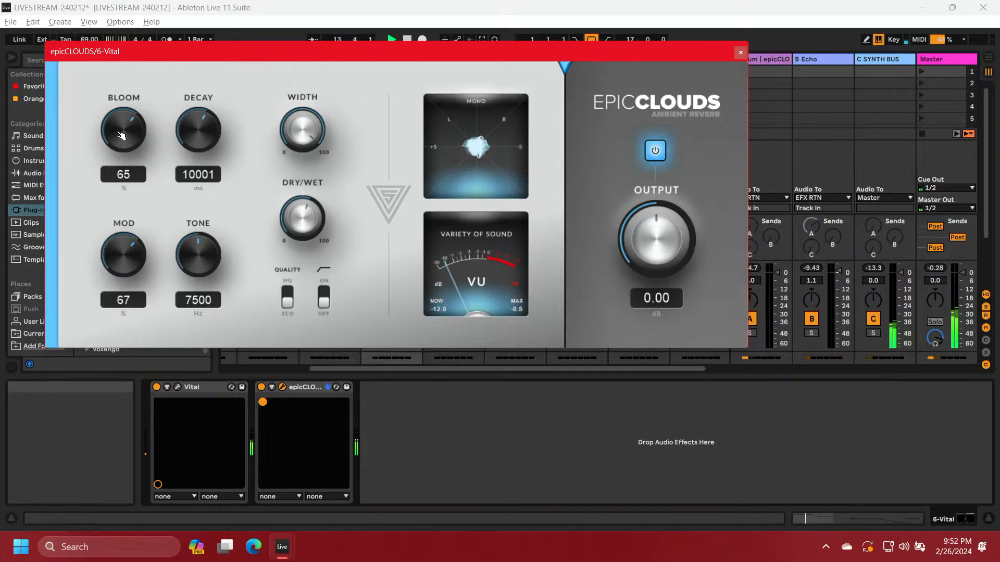
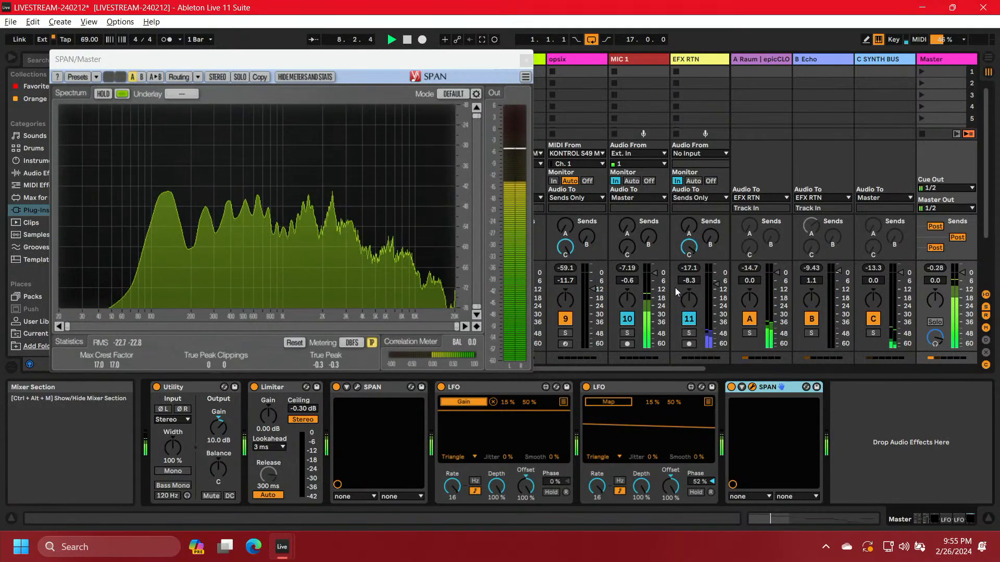
Remove the SPAN analyzer at the end of the Master track's device chain
{"action": "left_click_drag", "start_coordinate": [382, 61], "coordinate": [463, 74]}
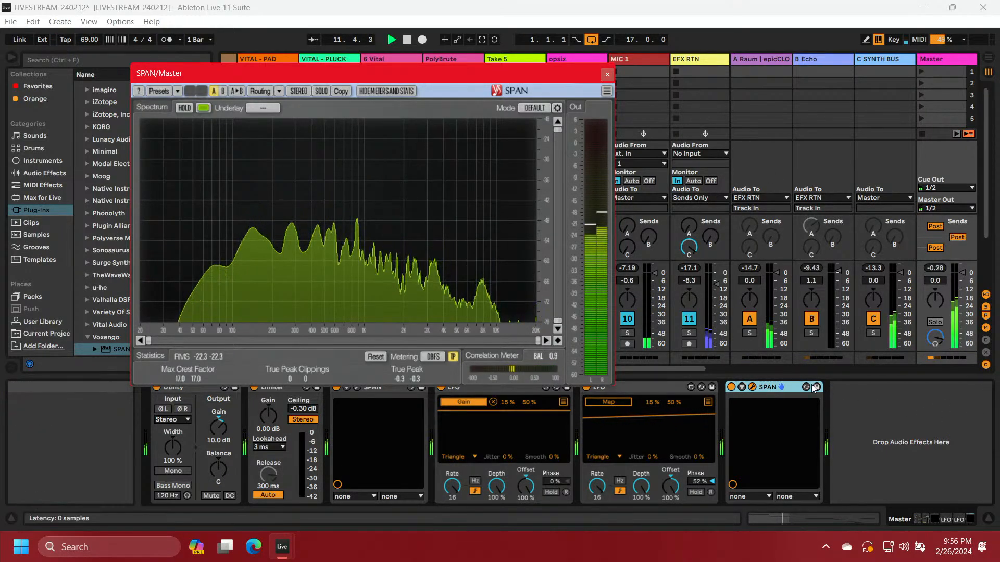
{"action": "left_click", "coordinate": [783, 386]}
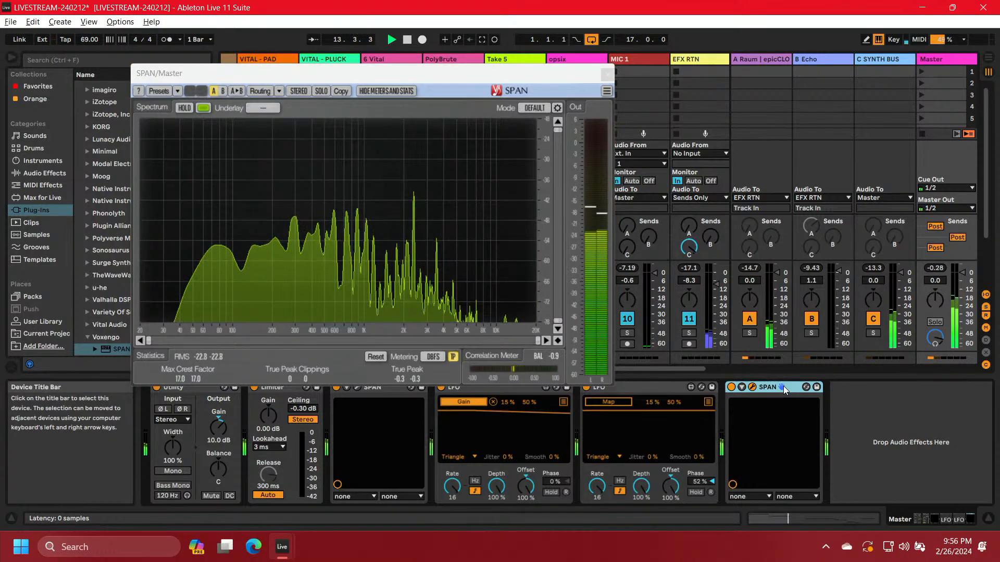
{"action": "key", "text": "Delete"}
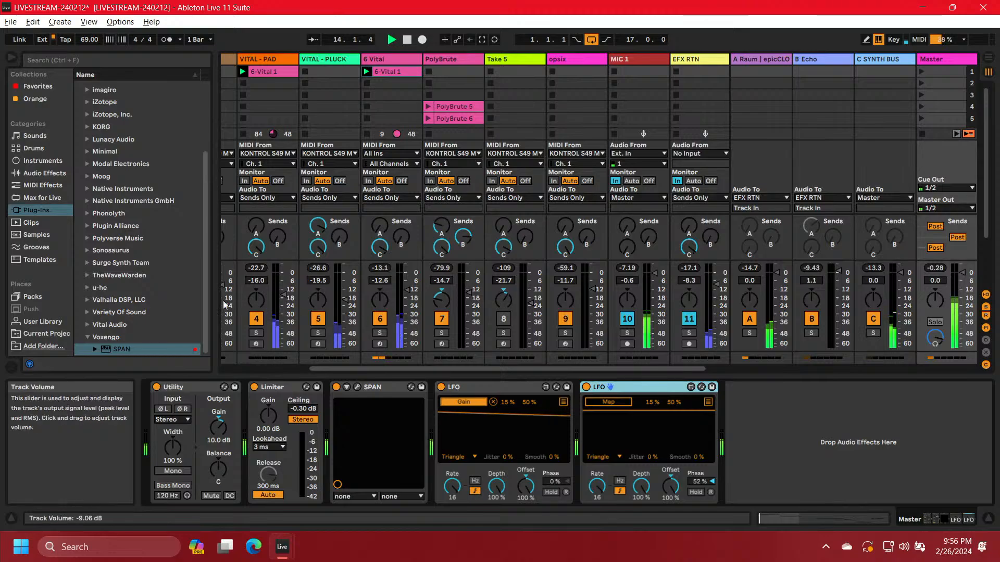
Insert Voxengo's SPAN after Utility on the C SYNTH BUS return, view the spectrum in a widened window and close it
{"action": "left_click", "coordinate": [112, 349]}
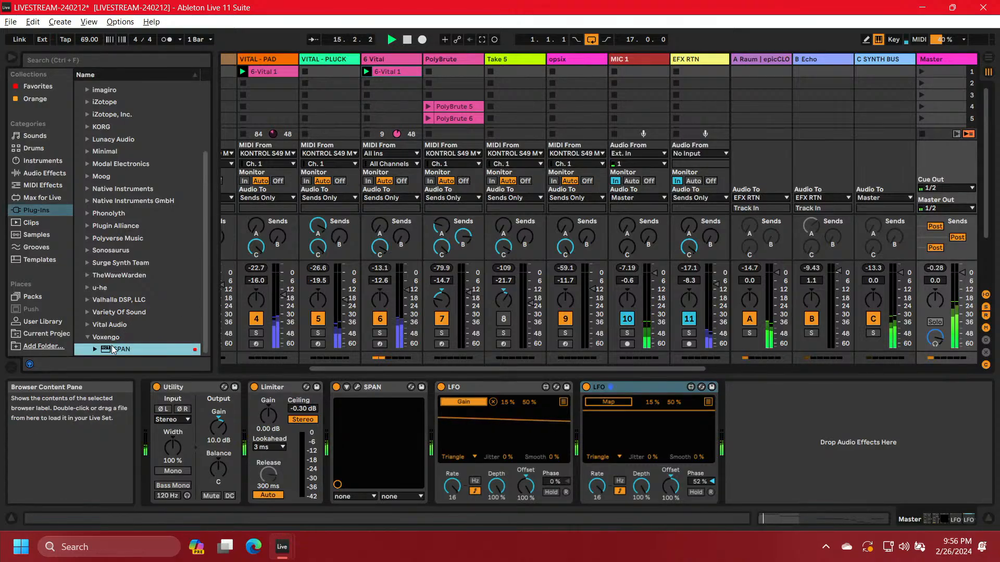
{"action": "left_click_drag", "start_coordinate": [112, 349], "coordinate": [873, 199]}
{"action": "left_click_drag", "start_coordinate": [872, 154], "coordinate": [872, 154]}
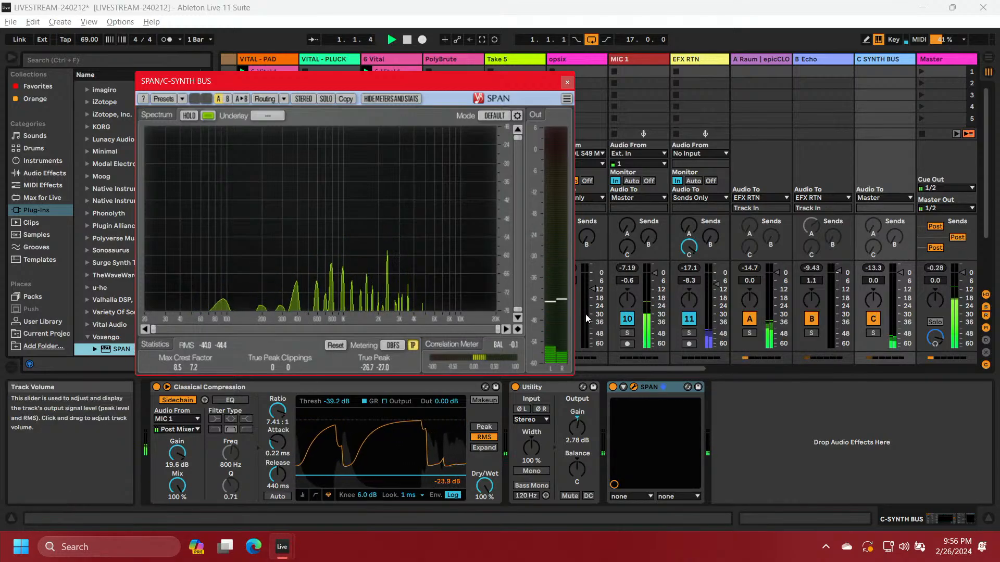
{"action": "left_click_drag", "start_coordinate": [575, 308], "coordinate": [709, 291]}
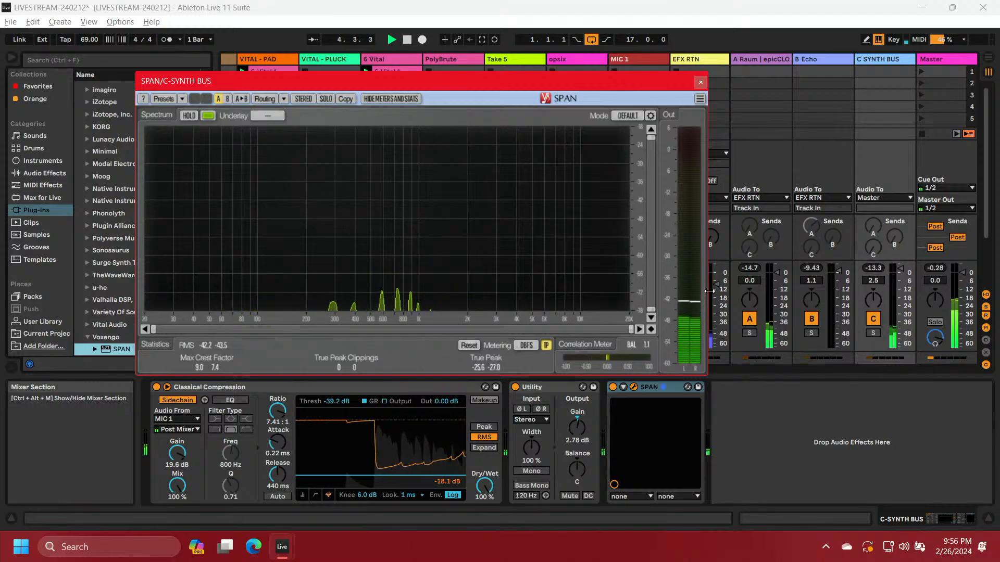
{"action": "left_click", "coordinate": [738, 252]}
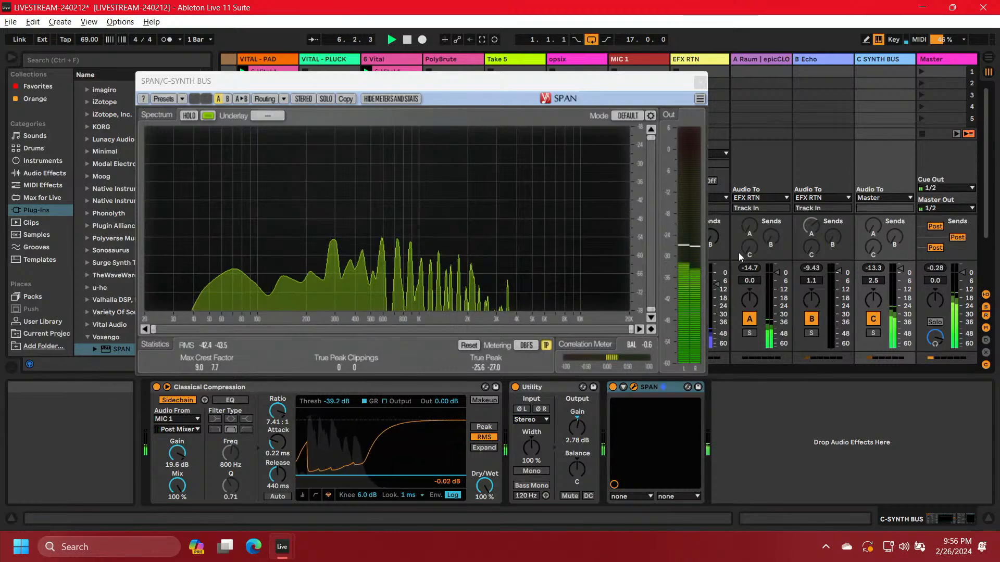
{"action": "left_click", "coordinate": [701, 83]}
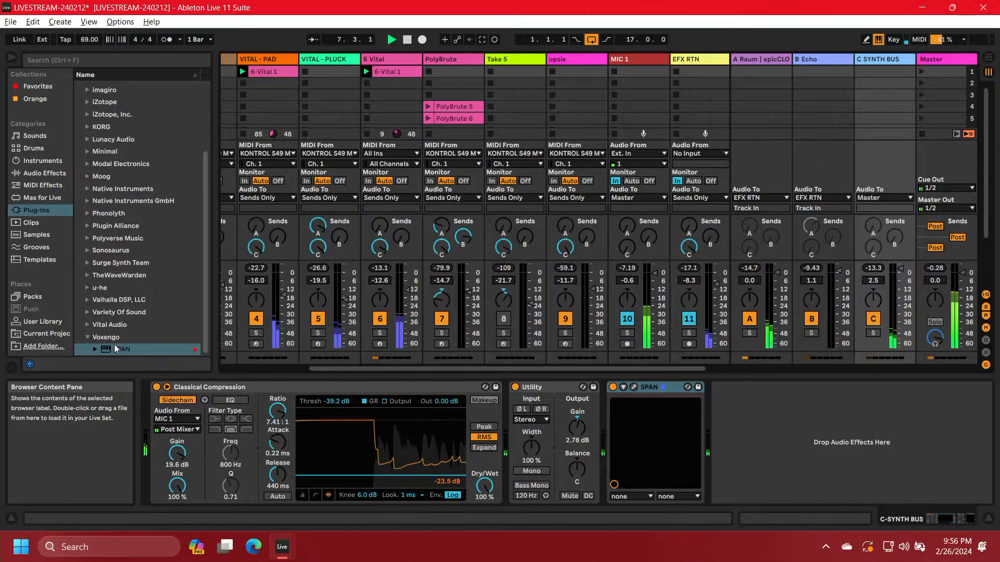
Insert Voxengo's SPAN after the second LFO on the Master track and widen its window
{"action": "left_click_drag", "start_coordinate": [111, 348], "coordinate": [804, 236]}
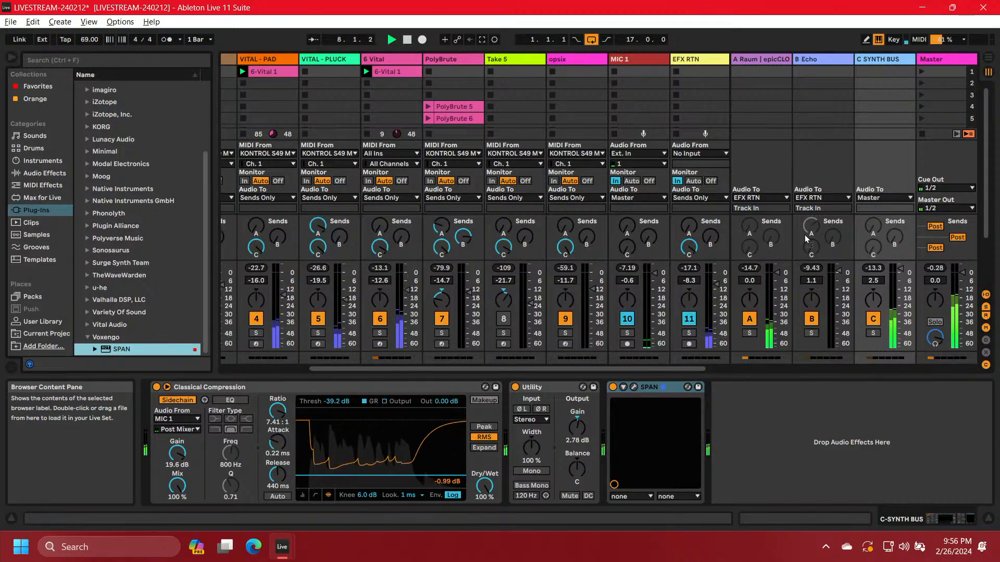
{"action": "left_click", "coordinate": [944, 158]}
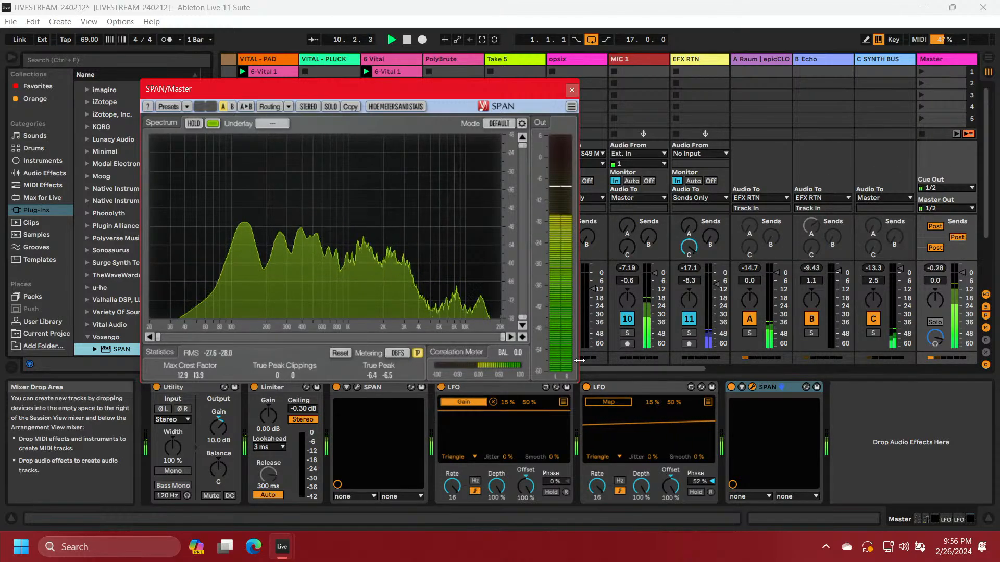
{"action": "left_click_drag", "start_coordinate": [576, 355], "coordinate": [696, 347]}
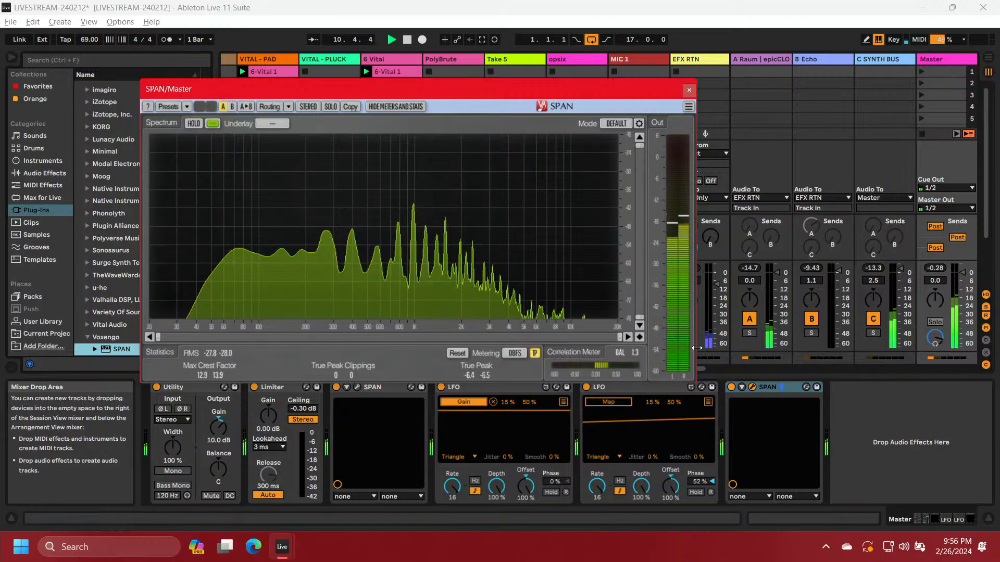